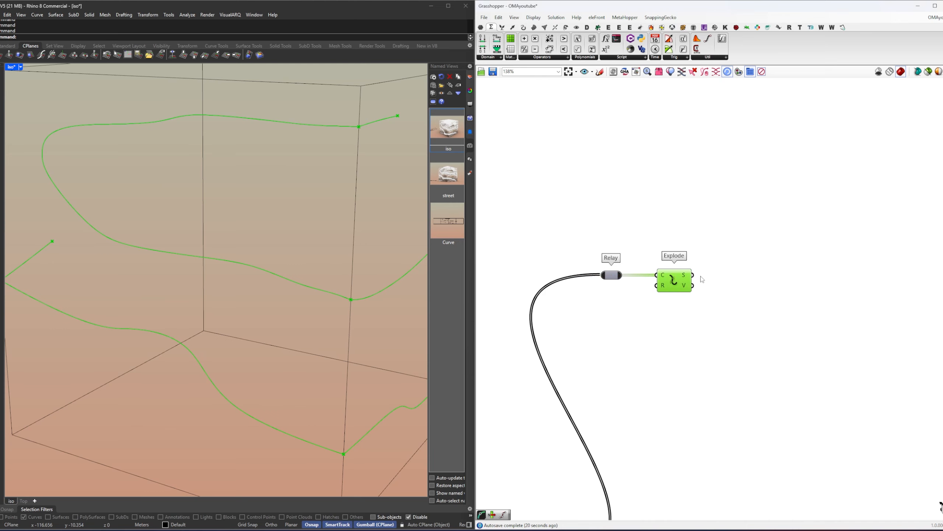
Step: Place a Divide Curve component beside the Explode component
mouse_move(683, 279)
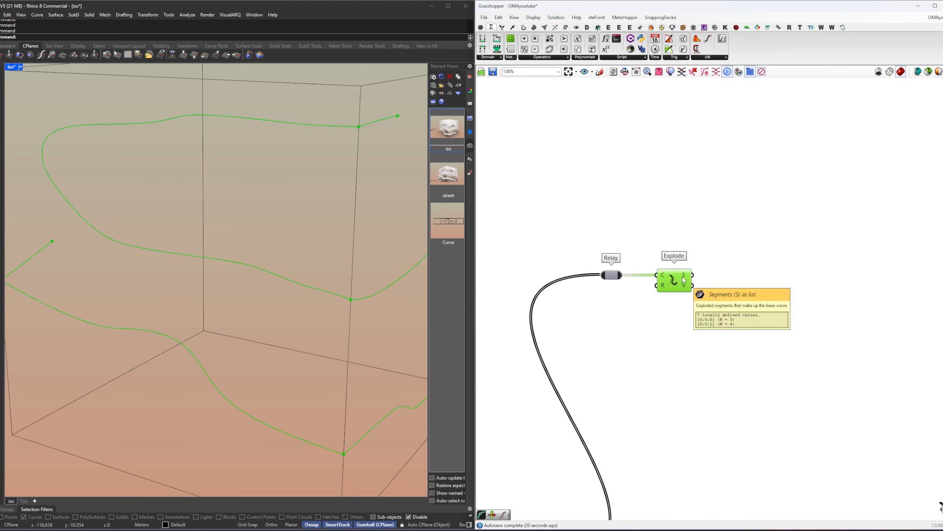
scroll(708, 300, down, 3)
click(712, 302)
scroll(704, 295, up, 2)
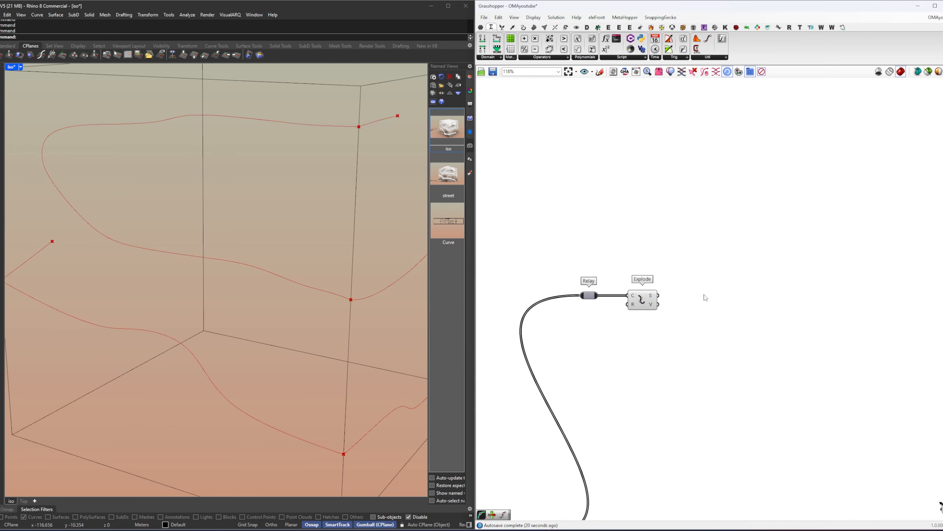
right_click(723, 300)
click(718, 295)
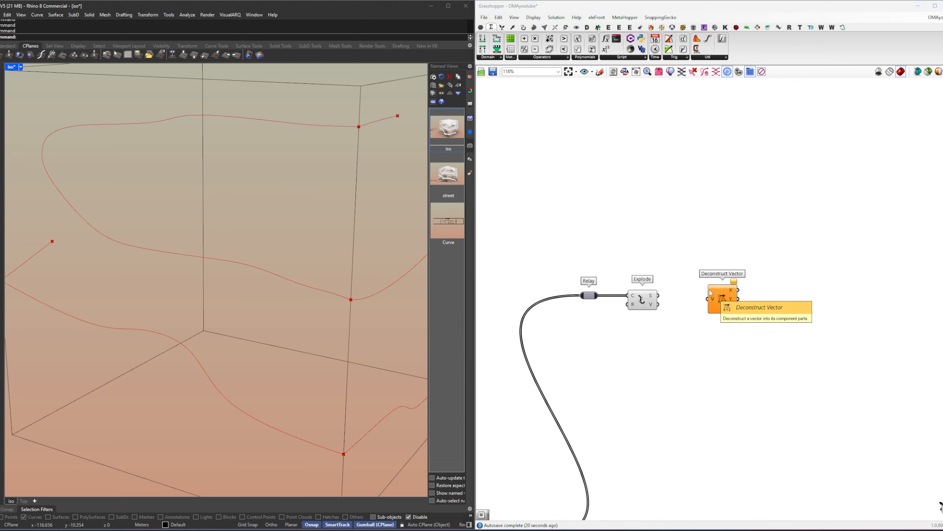
click(711, 294)
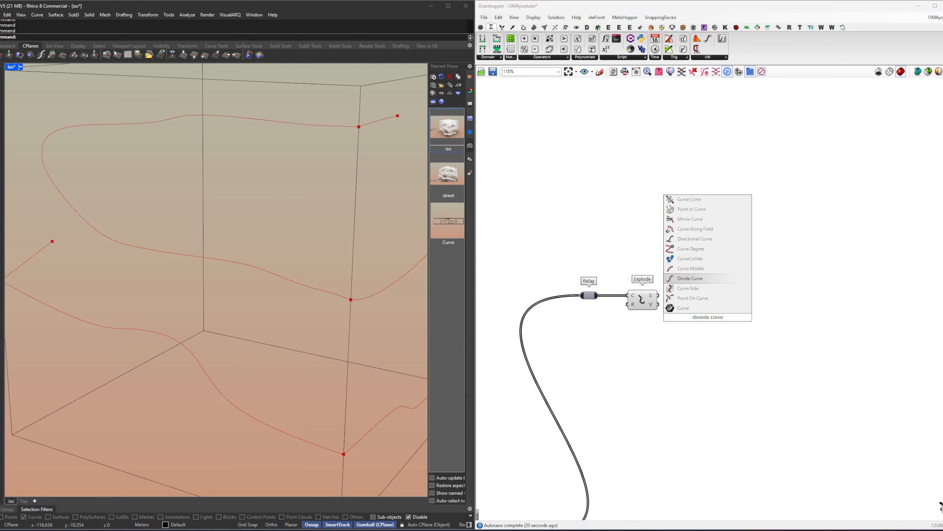
click(702, 278)
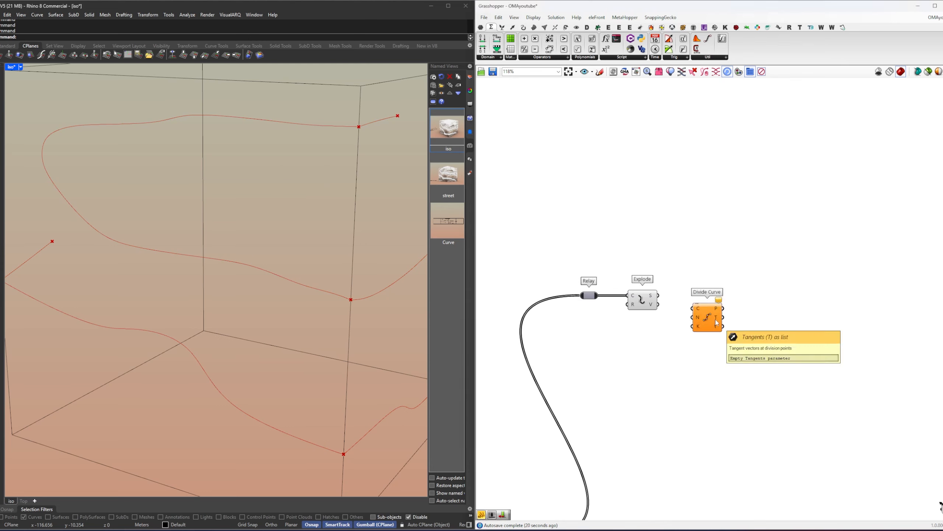
Step: Connect Explode's Segments output to Divide Curve's curve input and align the two components in a row
scroll(717, 321, up, 2)
drag(626, 290, 632, 290)
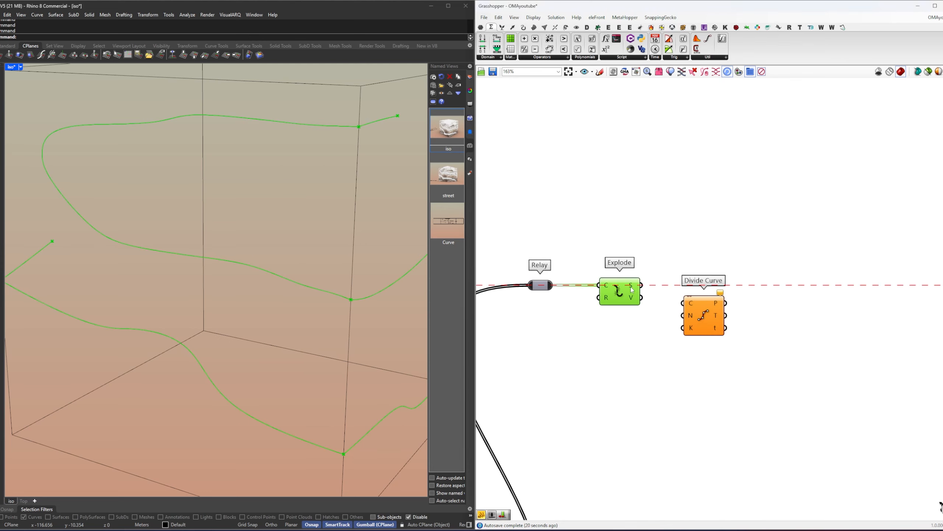
drag(685, 306, 684, 304)
drag(702, 315, 745, 298)
click(689, 227)
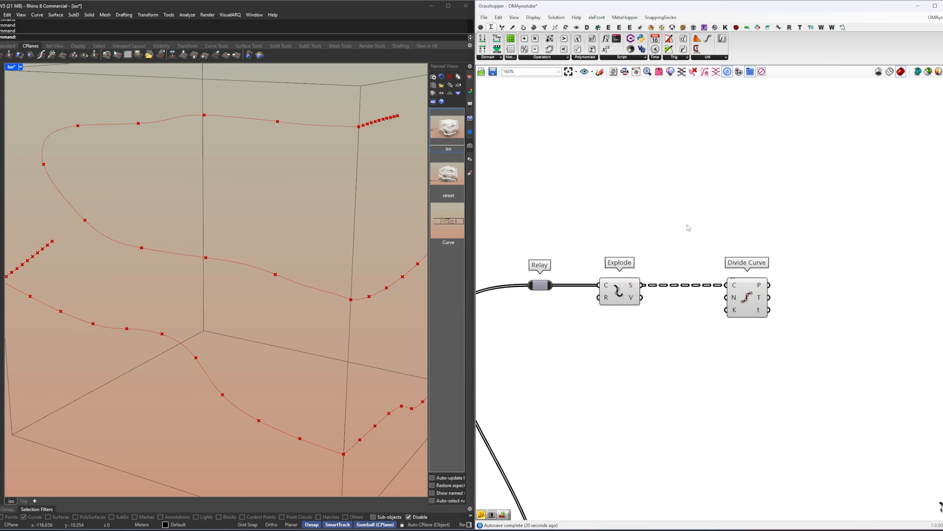
Step: Create a Remote Receiver for divideDistance from its Remote Sender and place it above the Explode component
scroll(742, 344, down, 7)
scroll(736, 327, down, 1)
right_drag(631, 220, 876, 370)
scroll(598, 249, up, 9)
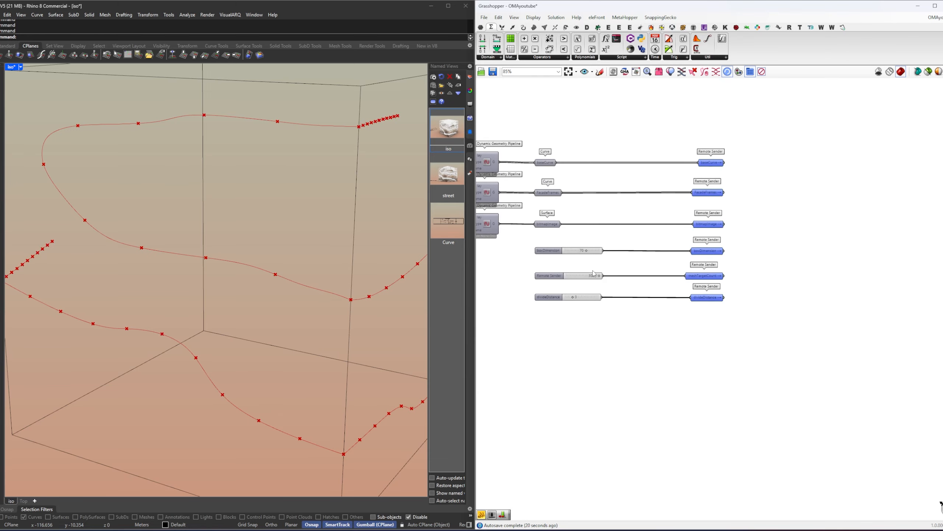
right_drag(581, 324, 734, 314)
right_drag(936, 372, 708, 289)
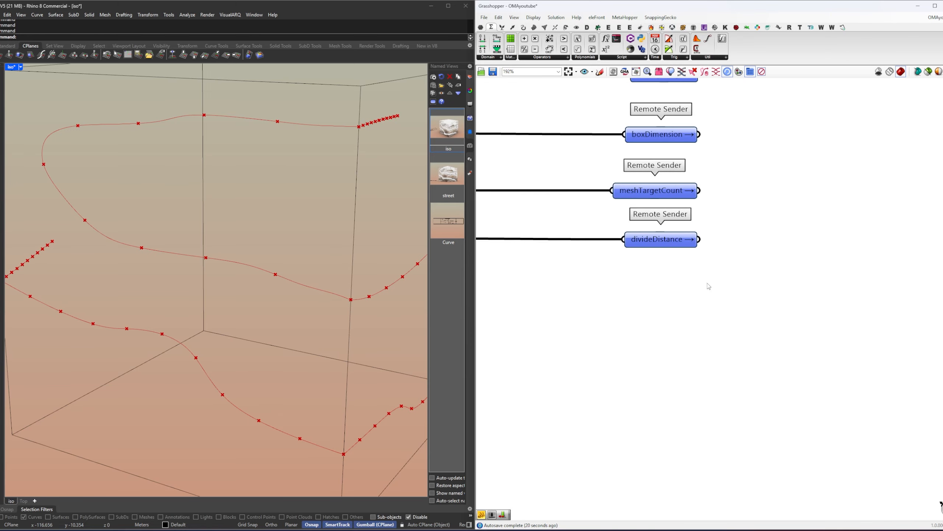
click(678, 237)
double_click(676, 244)
scroll(672, 280, down, 12)
drag(719, 241, 679, 254)
scroll(869, 422, up, 4)
scroll(804, 378, up, 8)
right_drag(755, 278, 733, 276)
double_click(750, 277)
text(list)
click(752, 266)
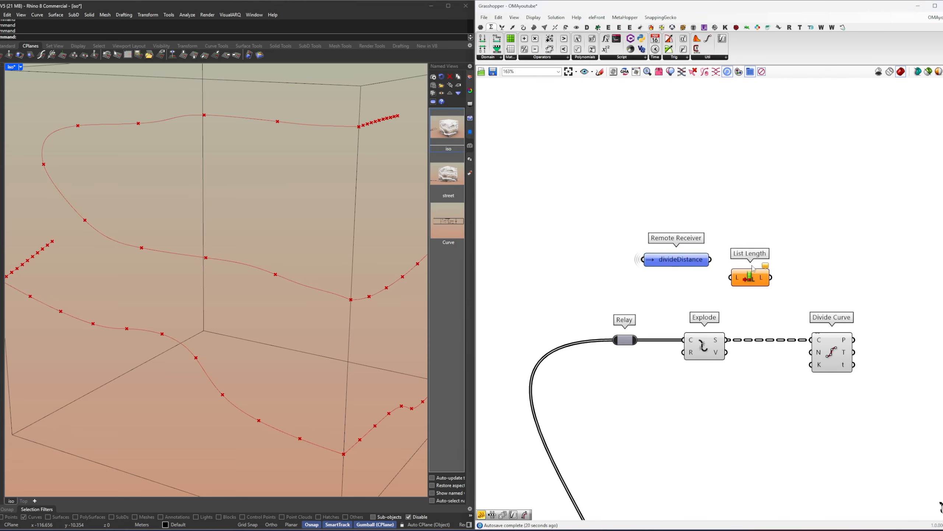
drag(758, 268, 754, 267)
key(Delete)
Step: Add a curve Length component, feed it Explode's Segments output, and arrange it below the divideDistance receiver
double_click(750, 283)
text(lll)
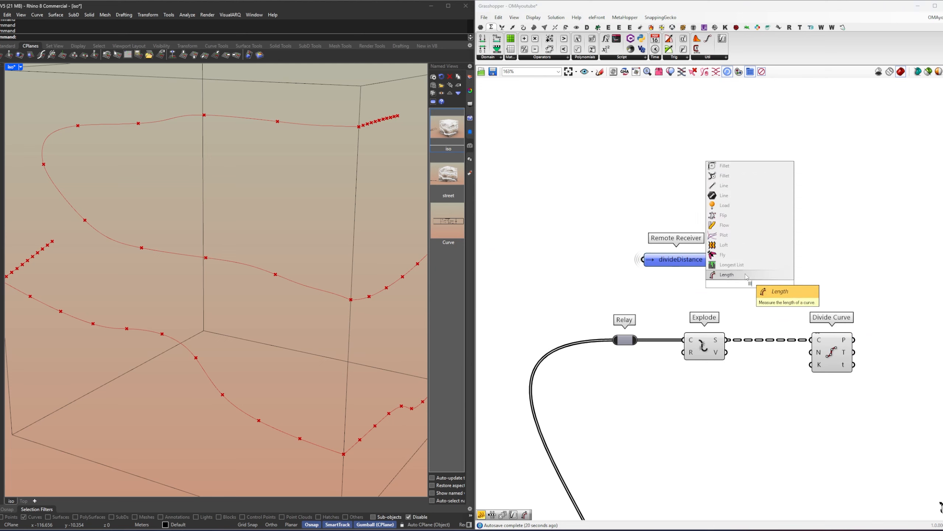
click(747, 275)
drag(715, 342, 699, 342)
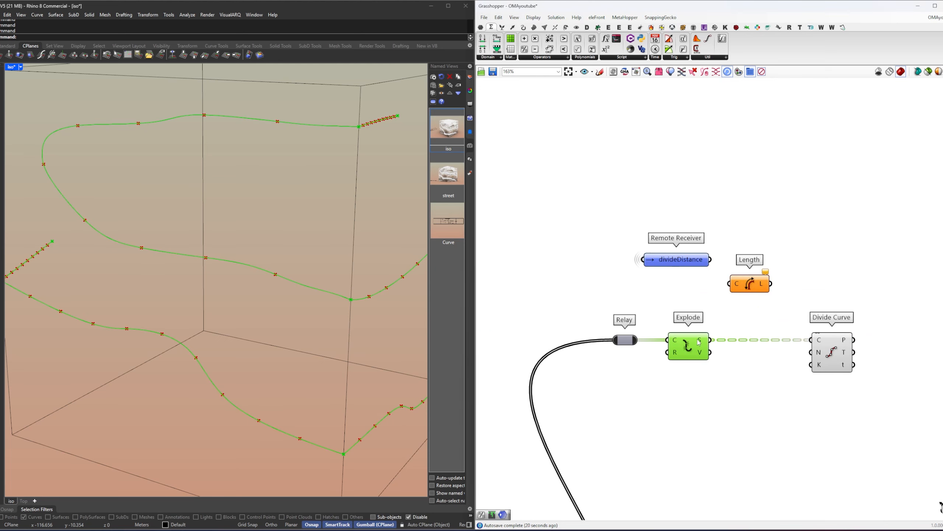
drag(724, 304, 729, 283)
drag(750, 284, 743, 285)
drag(690, 260, 713, 226)
drag(744, 285, 730, 266)
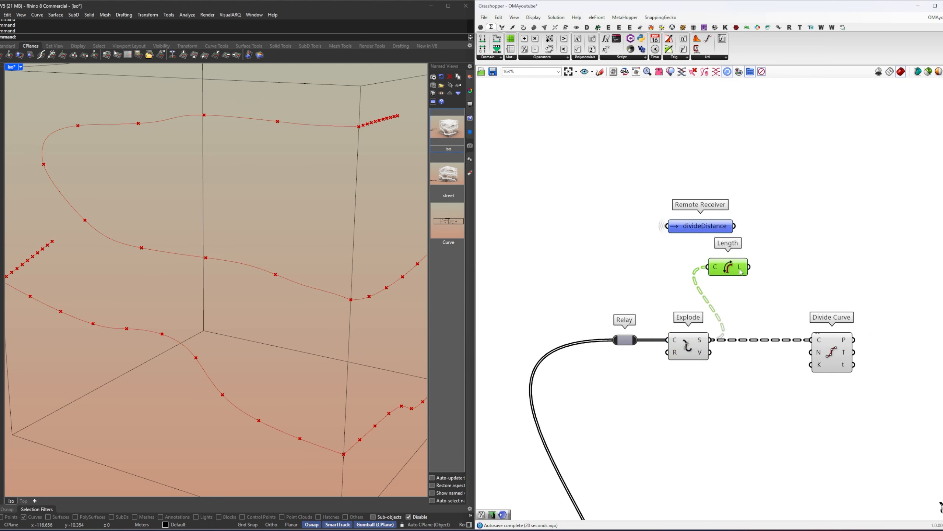
Step: Add a Division component that divides the Length output by divideDistance, with the receiver arranged below the Length component
double_click(787, 266)
text(/)
click(775, 257)
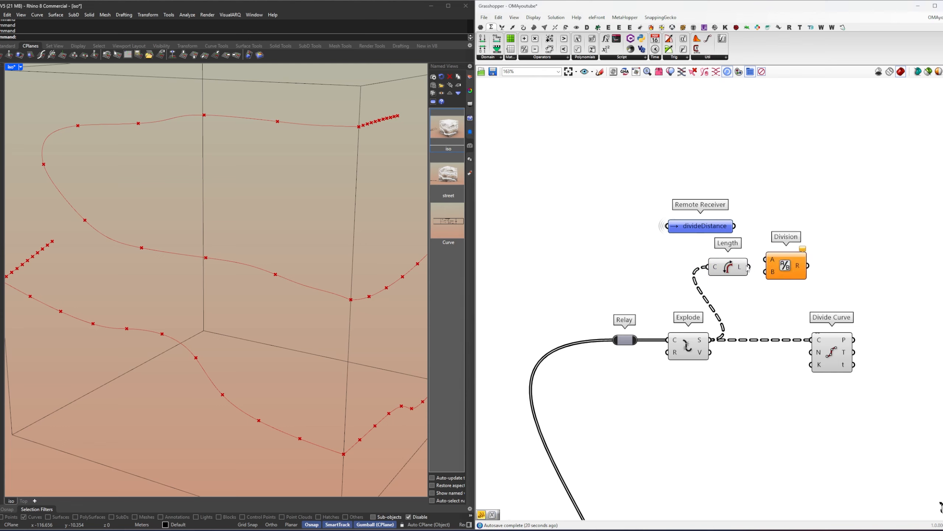
drag(787, 266, 786, 269)
drag(702, 225, 749, 290)
drag(787, 281, 694, 247)
drag(722, 267, 689, 220)
Step: Add an Integer parameter beside Division and connect the division result to it
right_drag(831, 234, 815, 234)
click(815, 234)
double_click(816, 237)
text(int)
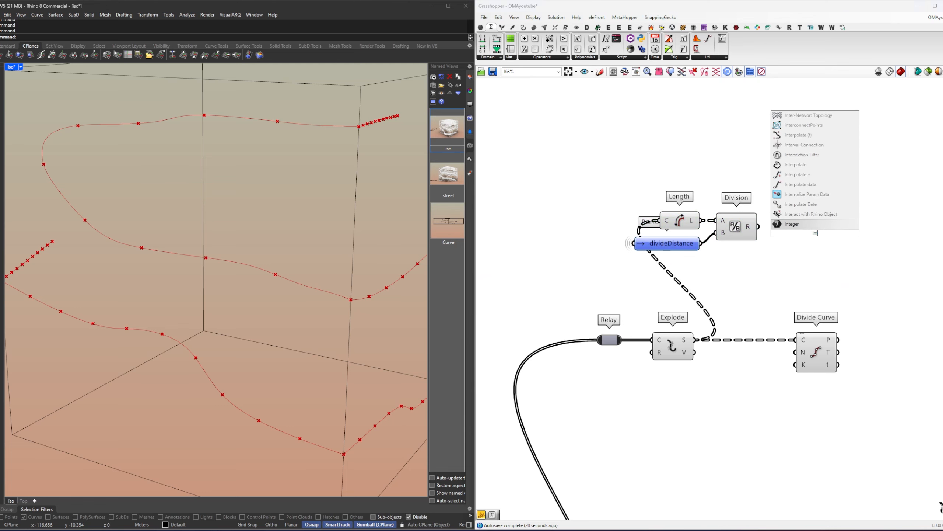
key(Return)
drag(787, 236, 799, 233)
drag(815, 233, 806, 226)
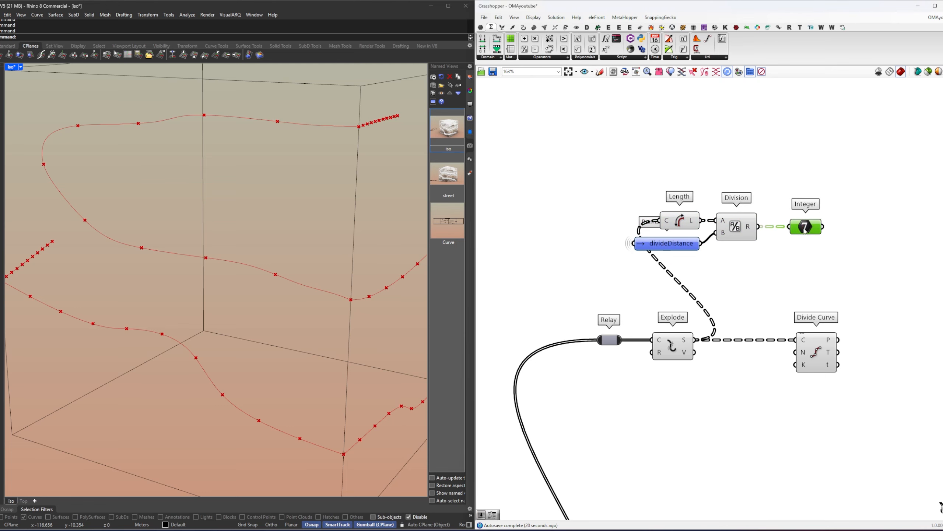
Step: Compare the Division and Integer outputs in a temporary panel, and delete the panel
right_drag(854, 195, 820, 207)
double_click(820, 207)
text(//)
key(Return)
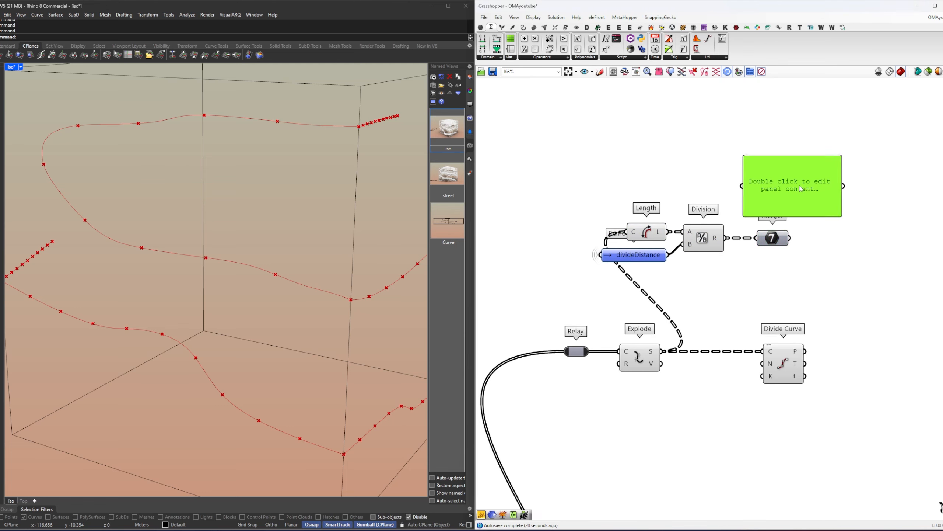
drag(730, 243, 741, 177)
scroll(783, 149, up, 4)
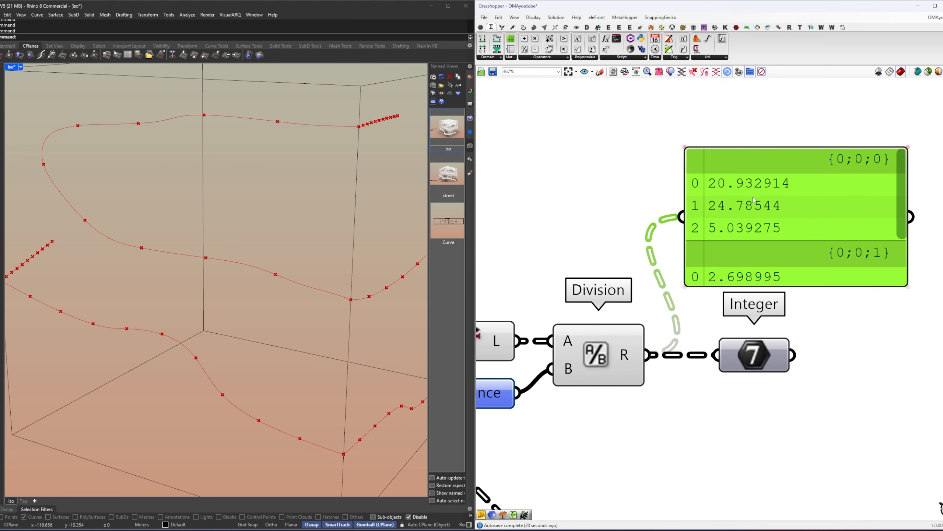
drag(791, 355, 758, 227)
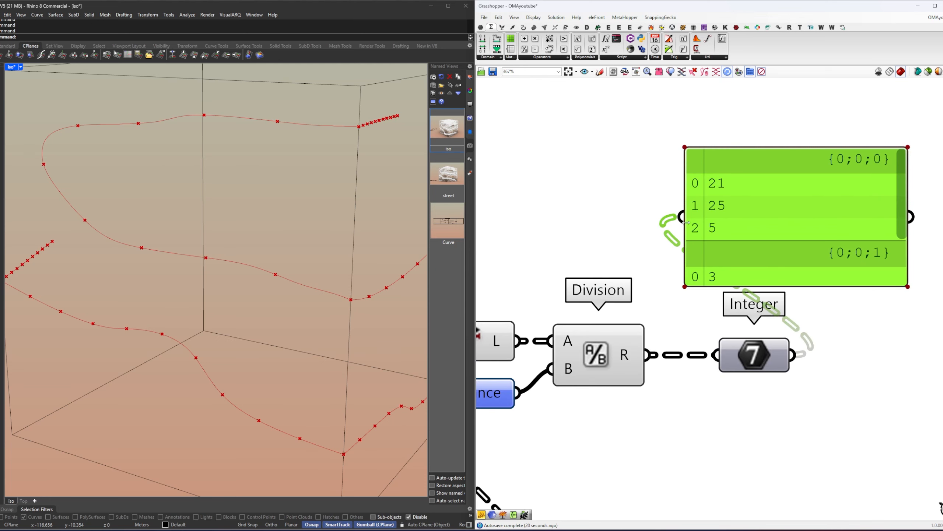
scroll(757, 227, down, 4)
key(Delete)
Step: Connect the Integer output to Divide Curve's count input (N) and tidy the component positions
scroll(748, 274, up, 1)
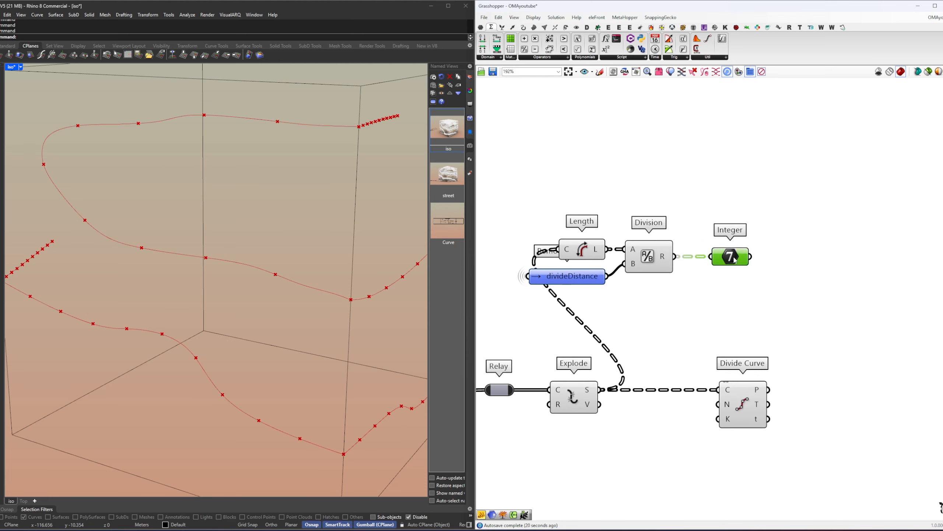
drag(748, 266, 724, 266)
drag(745, 358, 718, 404)
right_drag(717, 404, 756, 367)
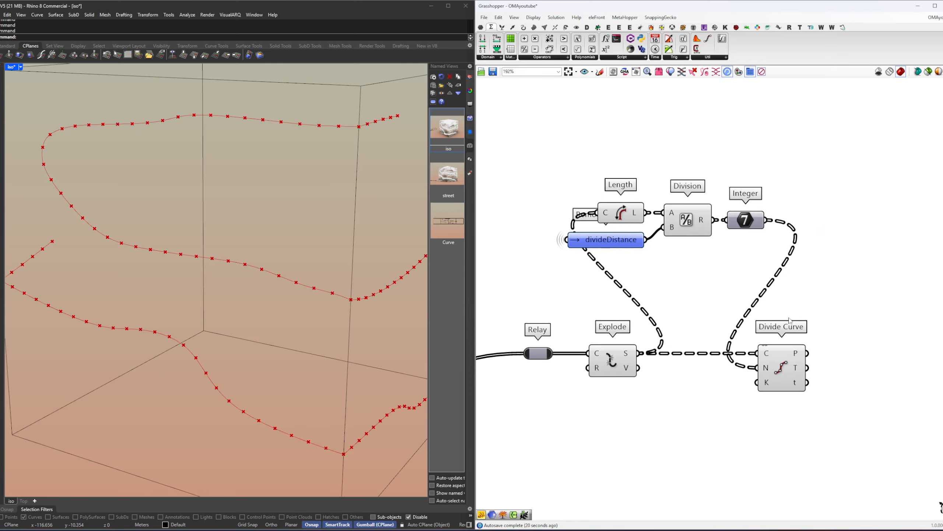
scroll(764, 357, down, 2)
drag(740, 329, 750, 345)
Step: Turn off the preview of all components feeding Divide Curve, leaving only the divided points shown in the viewport
drag(763, 385, 590, 211)
middle_click(588, 210)
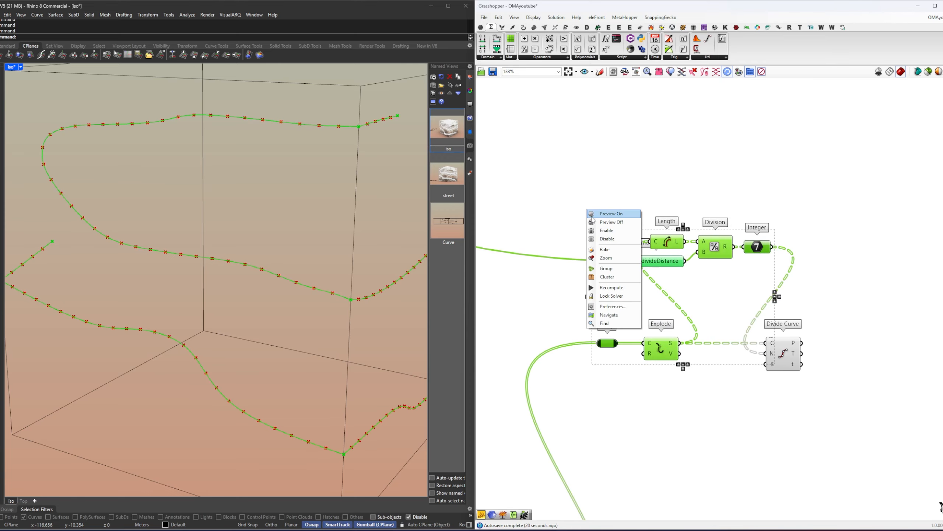
click(600, 223)
click(599, 222)
shift+right_drag(232, 265, 297, 305)
scroll(227, 242, up, 4)
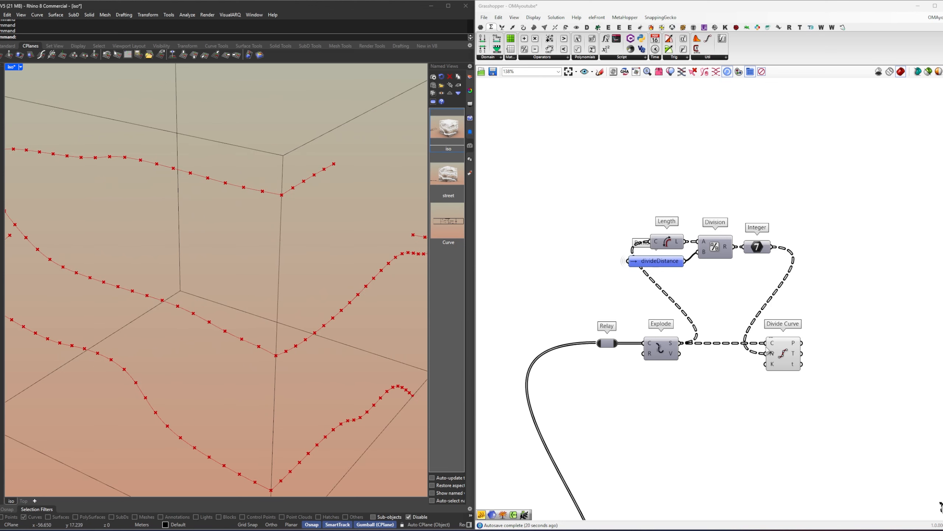
Step: Try flattening the Divide Curve points with a Flatten Tree component, and remove the component
click(665, 303)
right_drag(769, 350, 654, 299)
click(689, 294)
mouse_move(669, 290)
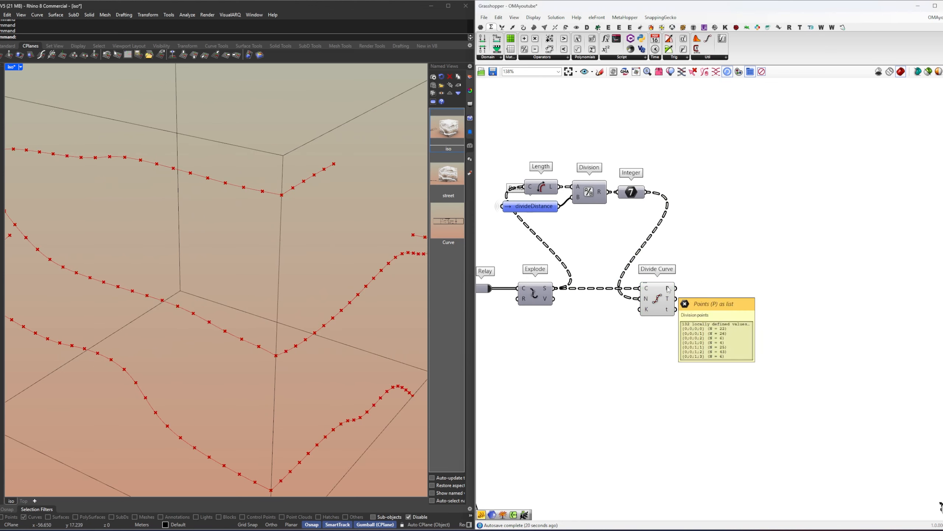
double_click(712, 284)
text(flat)
key(Return)
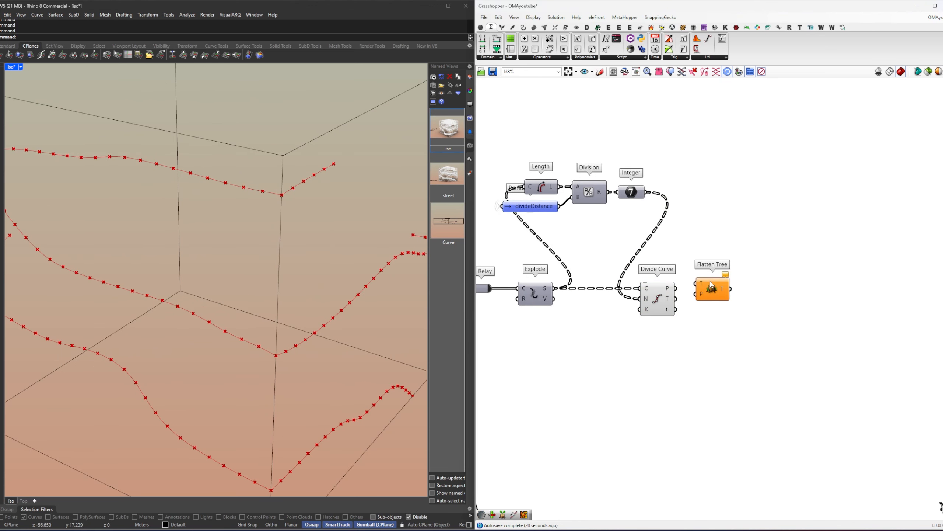
drag(687, 289, 696, 284)
mouse_move(727, 295)
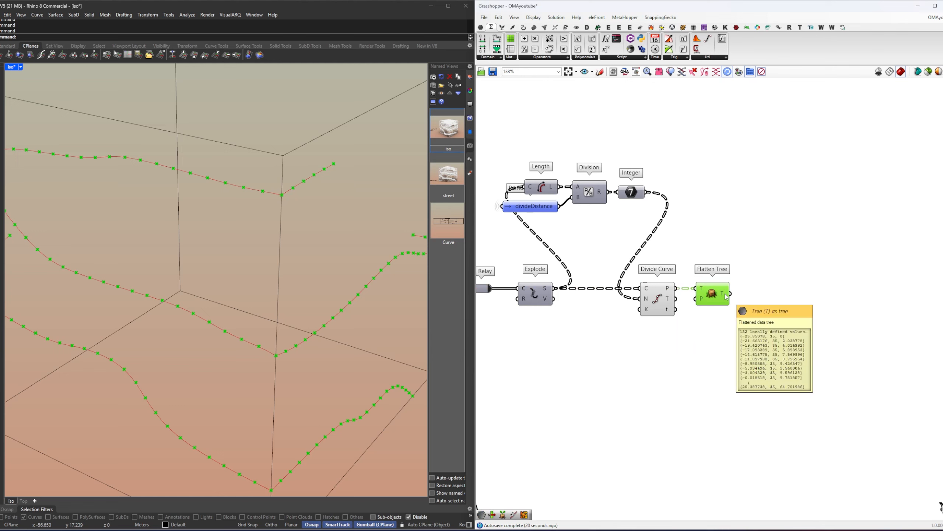
key(Delete)
Step: Place a Shift Paths component beside Divide Curve and simplify Divide Curve's Points output
mouse_move(672, 289)
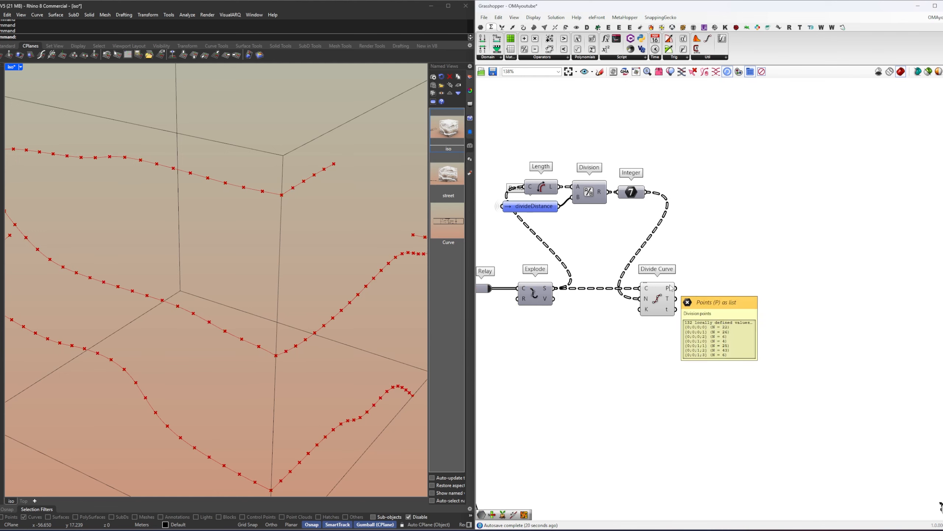
double_click(714, 282)
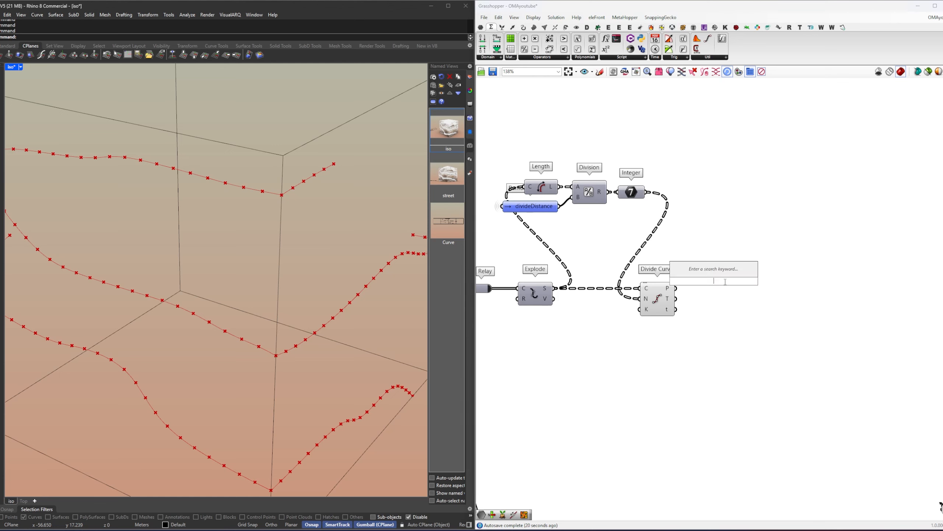
text(shift)
key(Return)
scroll(677, 287, up, 2)
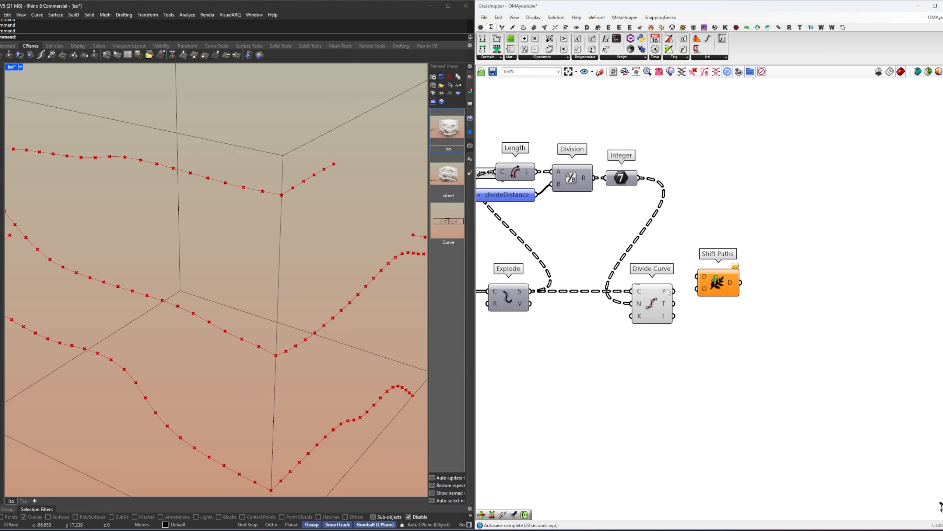
right_click(668, 291)
click(691, 336)
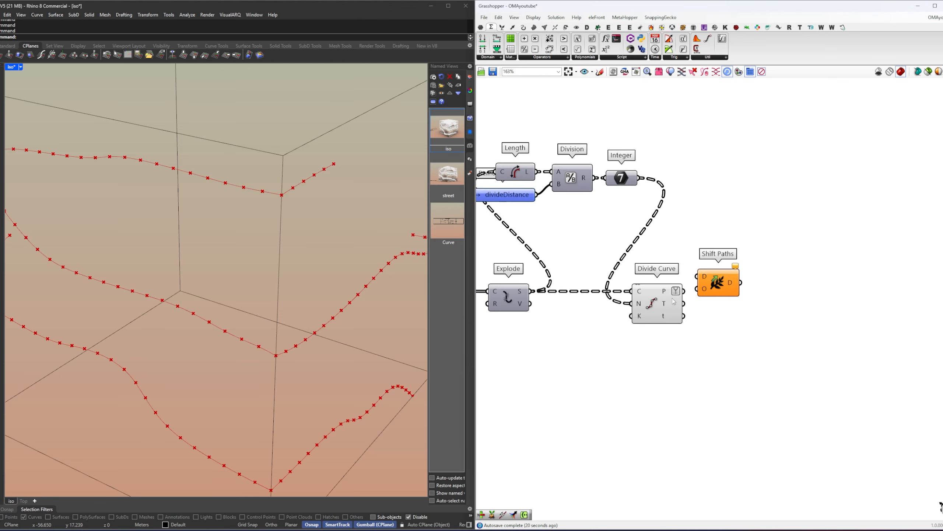
Step: Feed the Points output into Shift Paths and the Tangents output into a second Shift Paths below it
mouse_move(668, 290)
drag(684, 291, 697, 276)
drag(710, 282, 724, 324)
right_drag(768, 322, 720, 326)
Step: Inspect the branches of the path-shifted points with a temporary Explode Tree component, and delete it
double_click(765, 295)
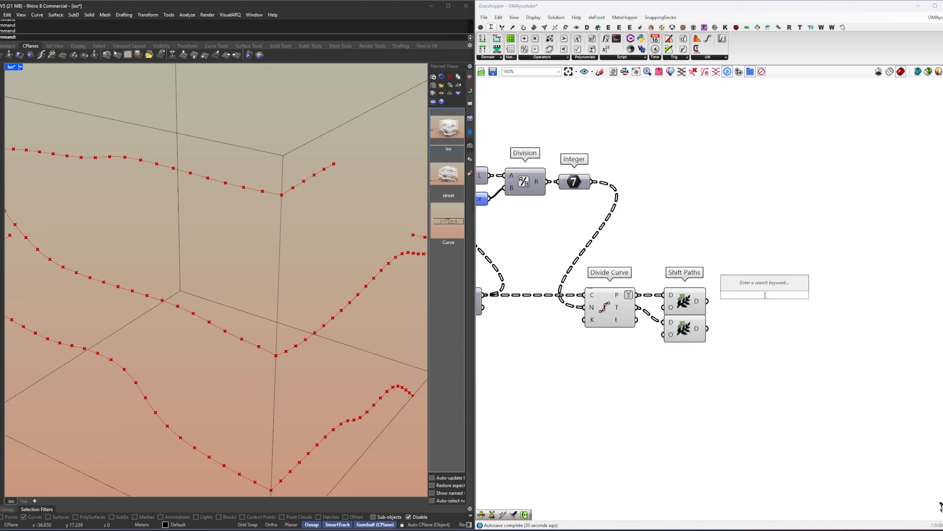
text(bang)
key(Return)
drag(708, 301, 745, 295)
scroll(771, 301, up, 5)
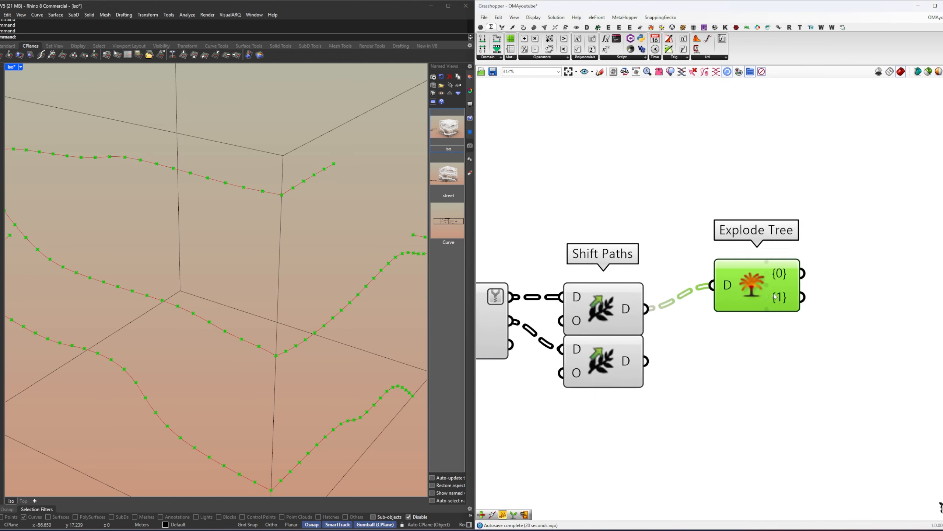
click(766, 298)
scroll(261, 303, down, 6)
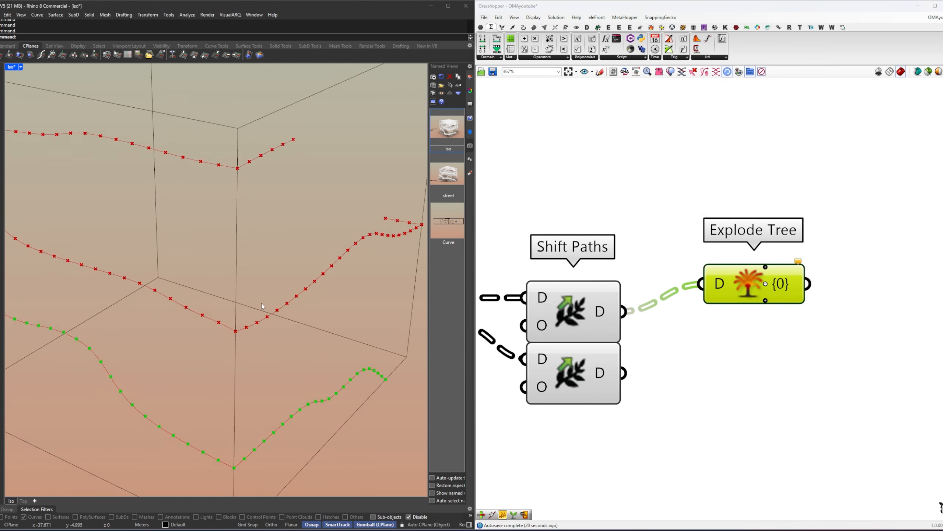
key(Delete)
Step: Separate the two Shift Paths components vertically, keeping the upper one level with Divide Curve
click(572, 324)
shift+drag(574, 371, 574, 402)
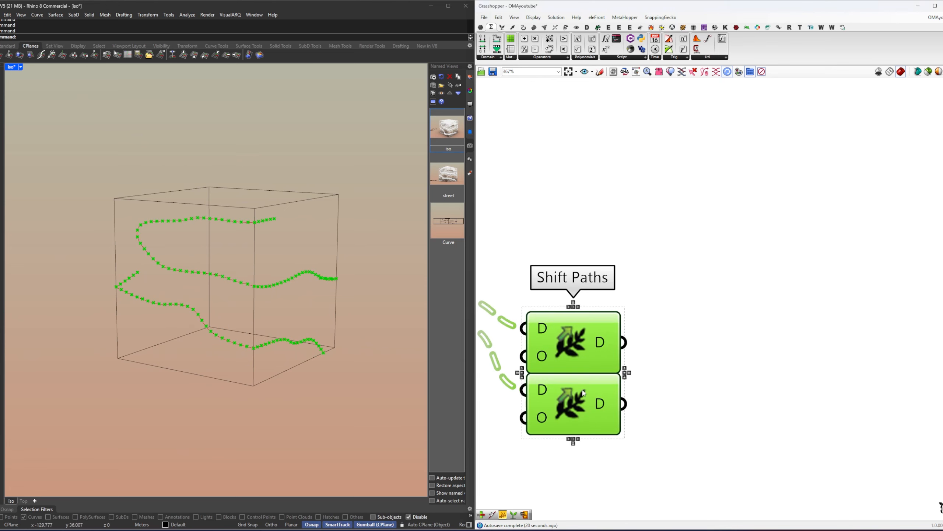
click(649, 358)
drag(568, 344, 562, 311)
right_drag(668, 314, 724, 322)
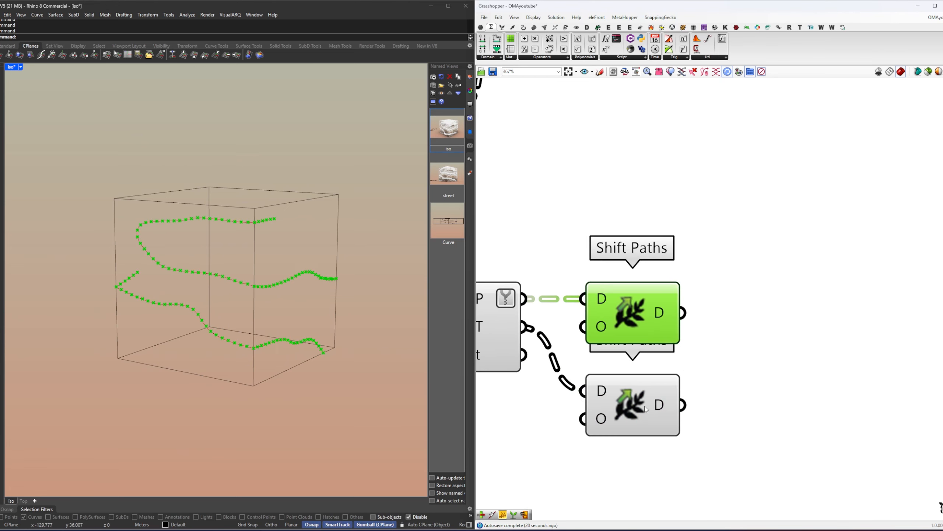
Step: Place a Clean Duplicate Points component beside the upper Shift Paths, and move the lower Shift Paths farther down
drag(645, 407, 645, 424)
right_drag(751, 317, 745, 338)
click(747, 338)
double_click(744, 336)
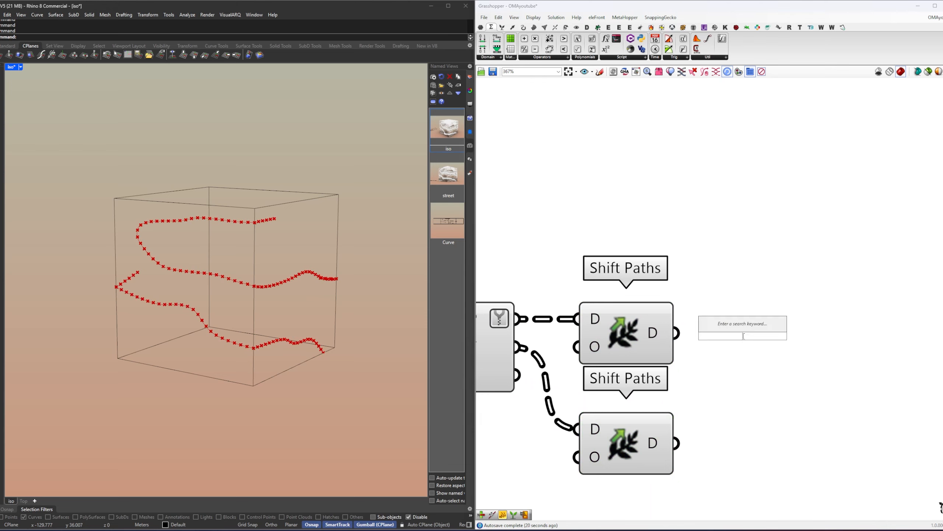
text(clean)
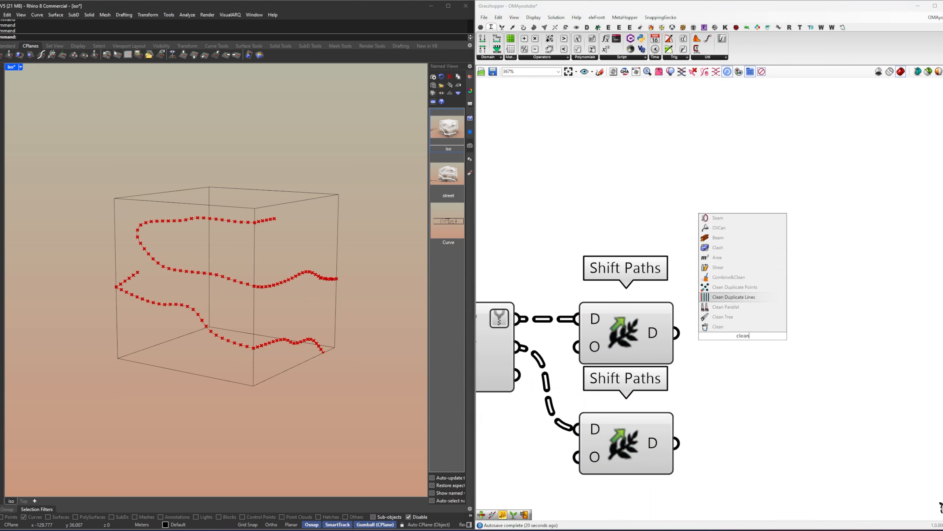
click(735, 287)
right_drag(659, 435, 655, 384)
drag(654, 381, 654, 397)
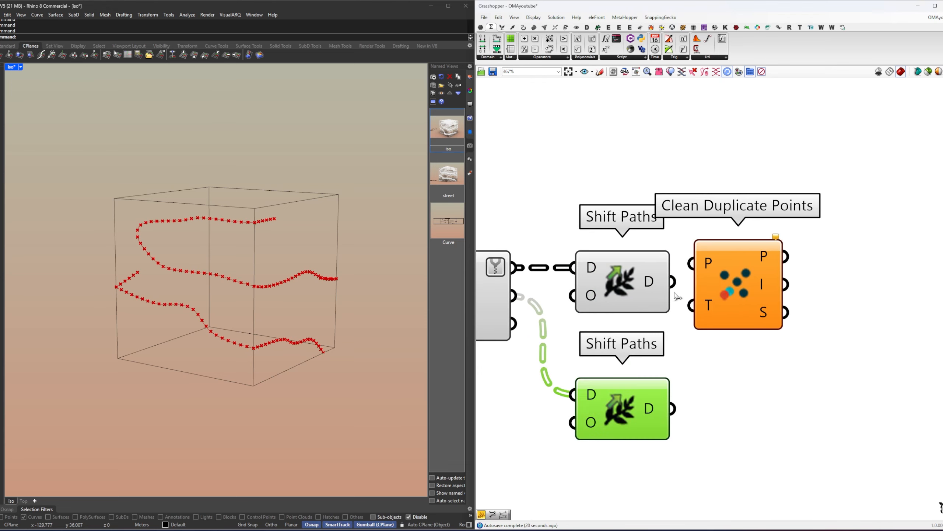
Step: Feed the path-shifted points into Clean Duplicate Points and compare its Points output with the incoming data
drag(671, 281, 691, 263)
drag(759, 293, 799, 305)
right_drag(893, 309, 851, 301)
drag(766, 260, 772, 267)
mouse_move(772, 267)
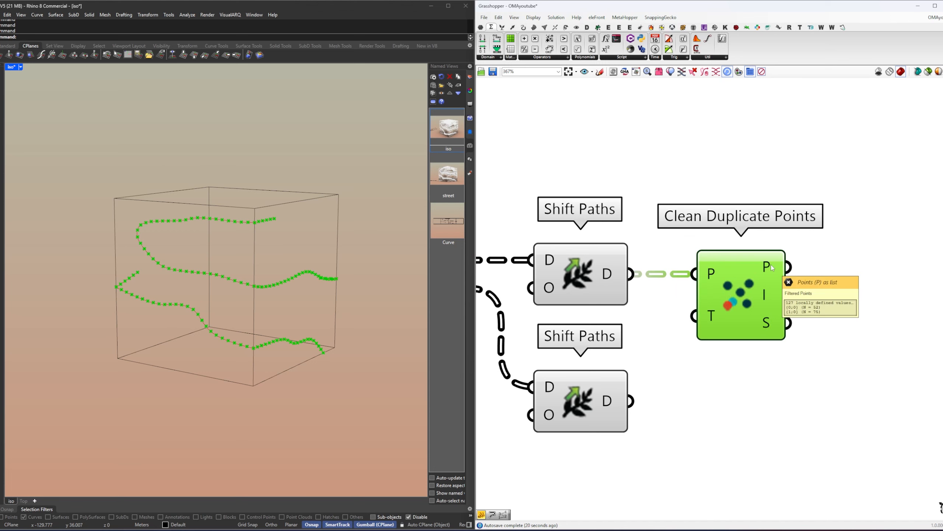
mouse_move(613, 281)
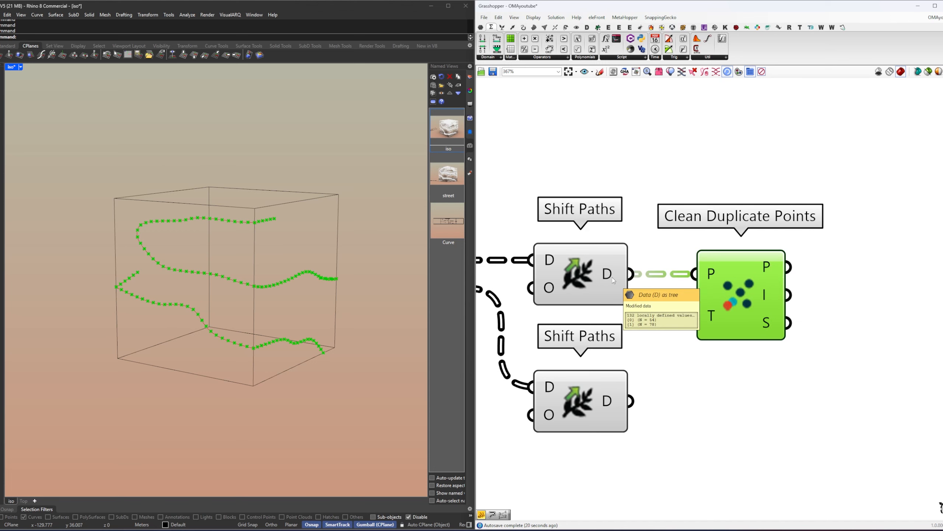
Step: Widen the vertical gap between the two Shift Paths components by lowering the one carrying the tangents
right_drag(686, 404, 670, 350)
click(668, 364)
drag(579, 361, 579, 377)
right_drag(656, 360, 651, 379)
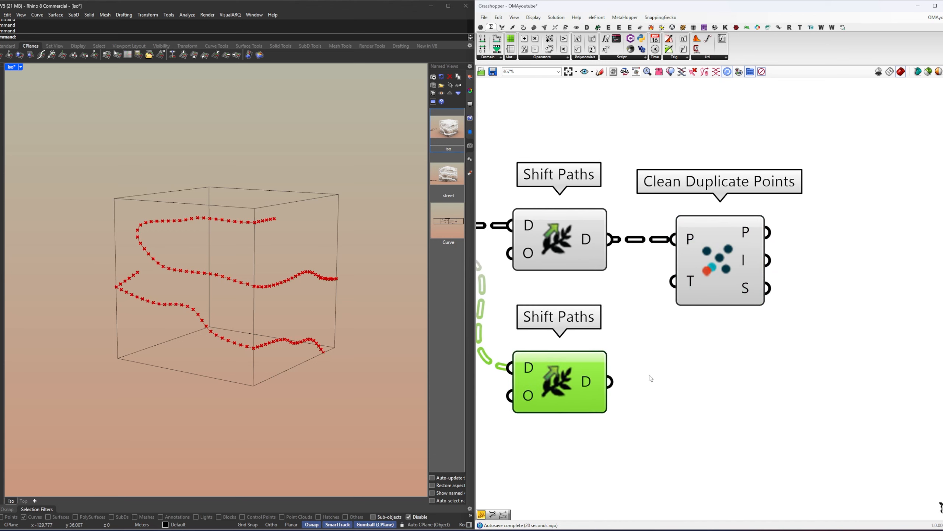
click(651, 379)
Step: Place a Cull Pattern component, using the path-shifted tangents as its list and Clean Duplicate Points' Status output as its pattern
mouse_move(752, 292)
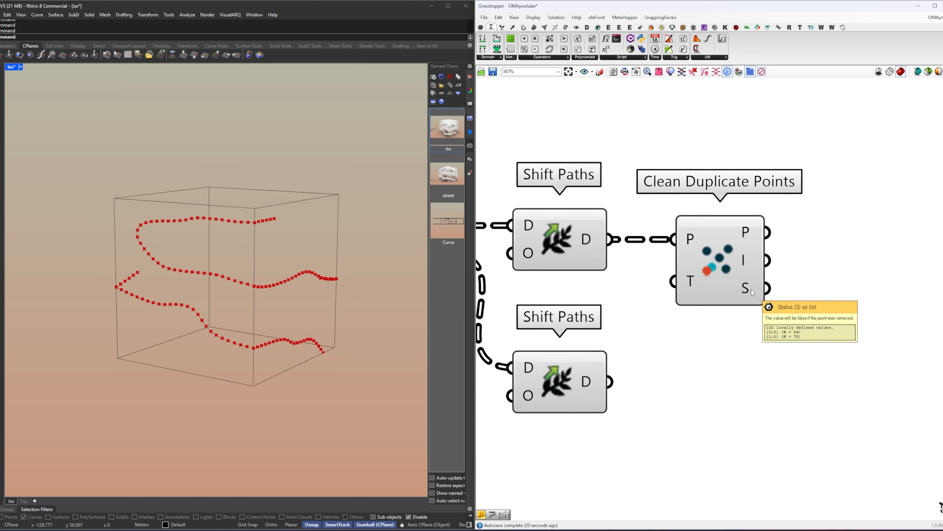
double_click(739, 358)
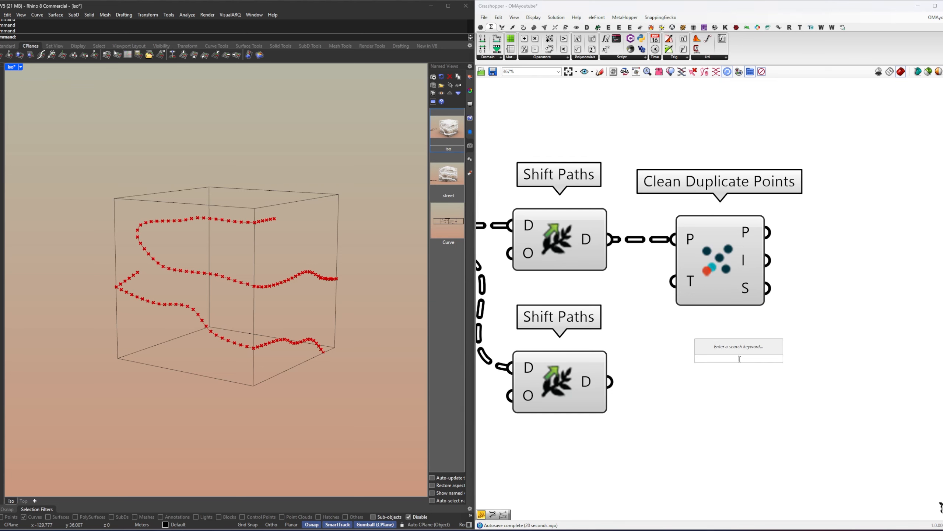
text(cull)
key(Return)
drag(609, 382, 691, 344)
drag(737, 328, 841, 366)
drag(770, 307, 795, 409)
right_drag(659, 399, 809, 393)
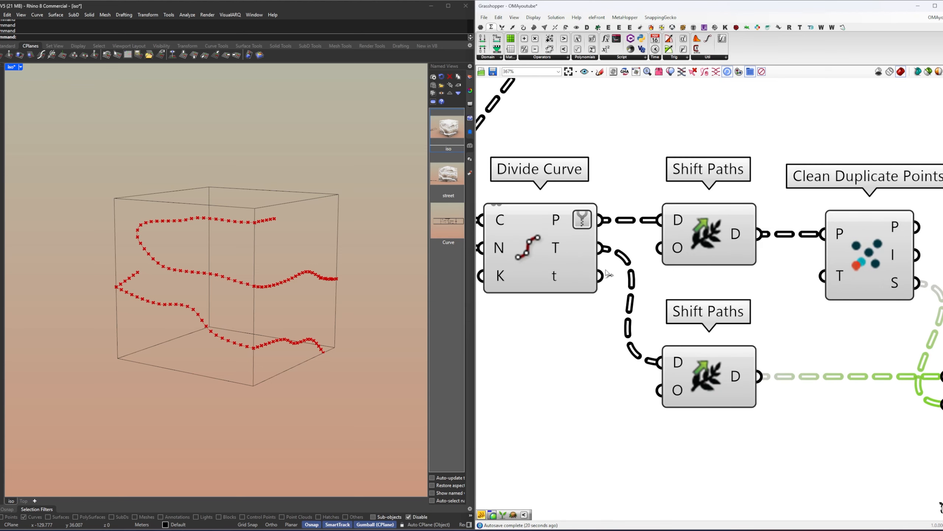
mouse_move(579, 257)
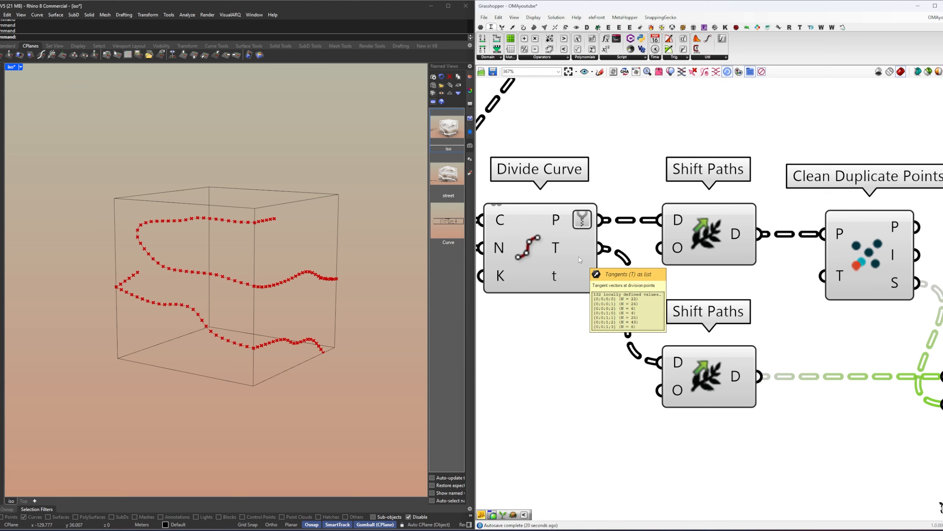
Step: Place a Point List component above Clean Duplicate Points and feed it the cleaned points
right_drag(732, 312, 644, 346)
scroll(645, 347, down, 2)
click(750, 316)
right_drag(799, 301, 741, 324)
double_click(771, 263)
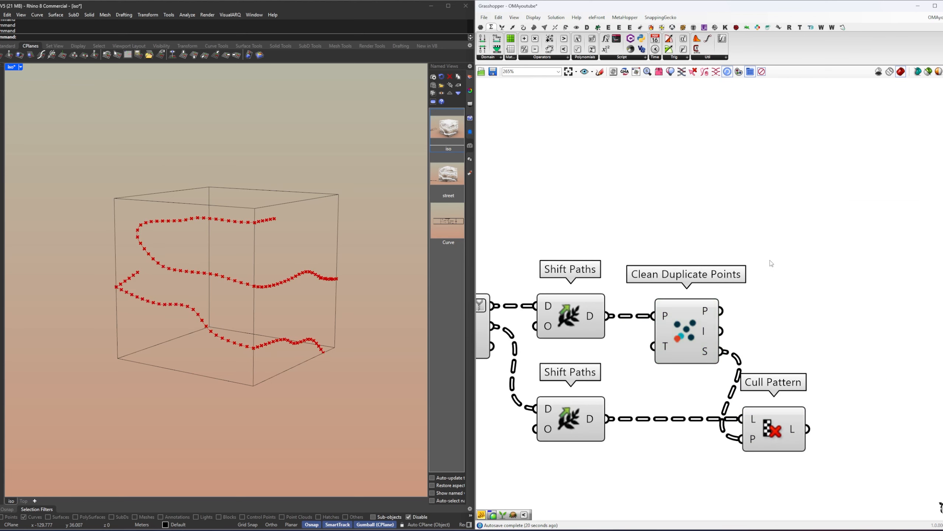
text(point)
click(762, 244)
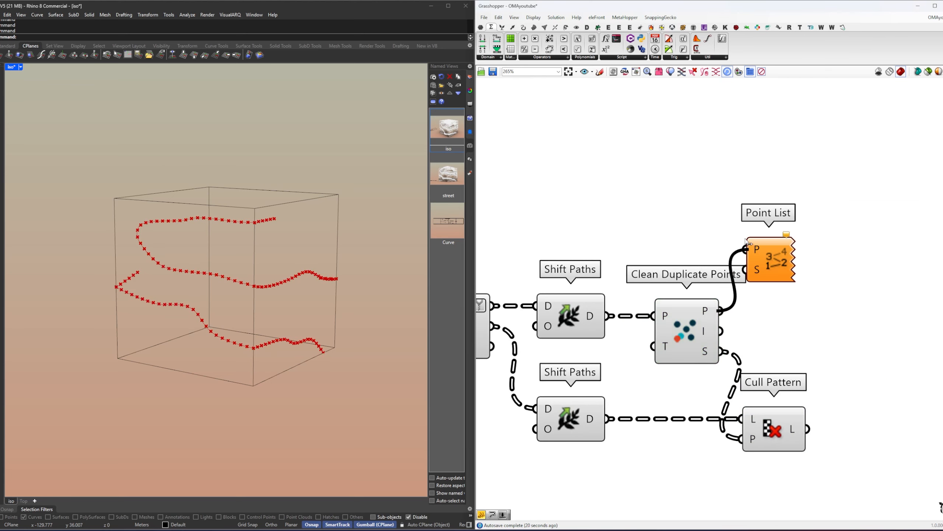
drag(747, 241, 753, 213)
Step: Set the Point List's text size to 1 with a panel, and align the component with that panel
double_click(669, 244)
text(1)
key(Return)
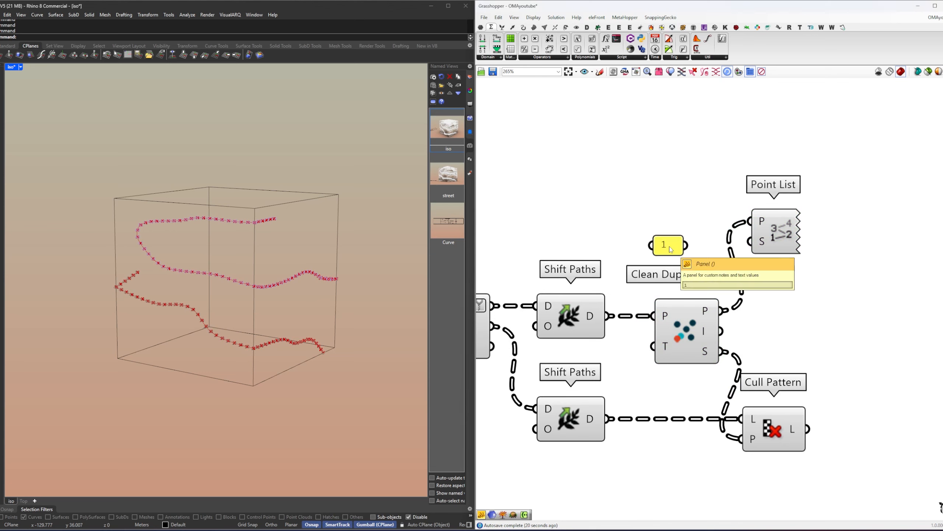
drag(686, 245, 776, 223)
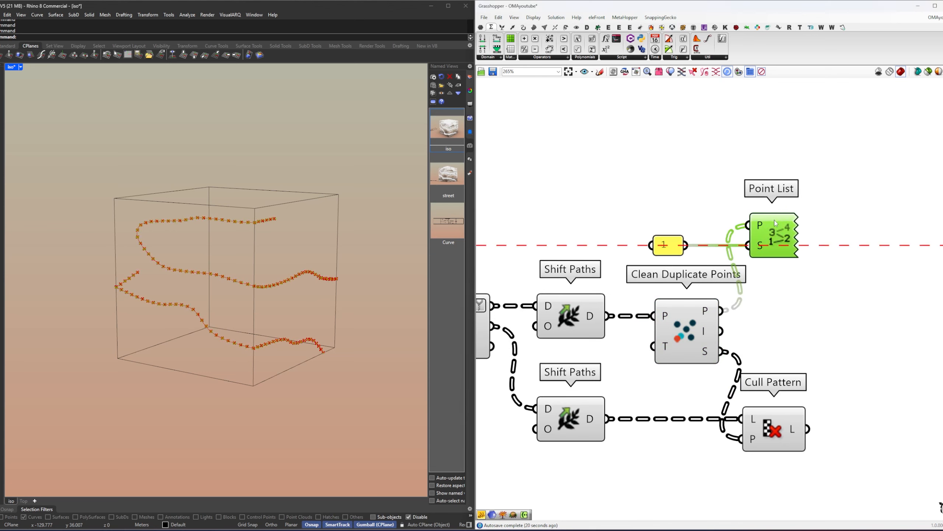
Step: Compare the numbering of the path-shifted and cleaned points near the box corner, and delete the Point List with its panel
drag(606, 316, 748, 225)
right_drag(297, 292, 268, 298)
scroll(262, 292, up, 10)
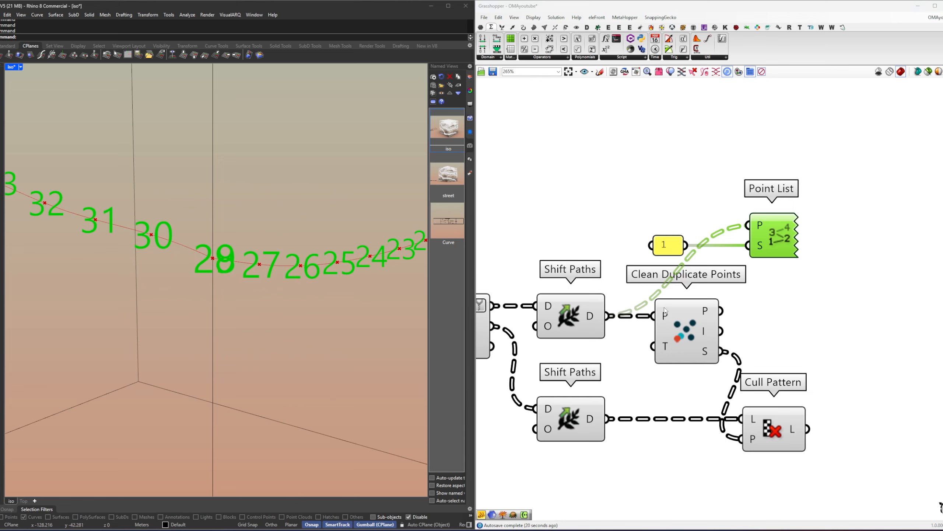
drag(722, 310, 748, 226)
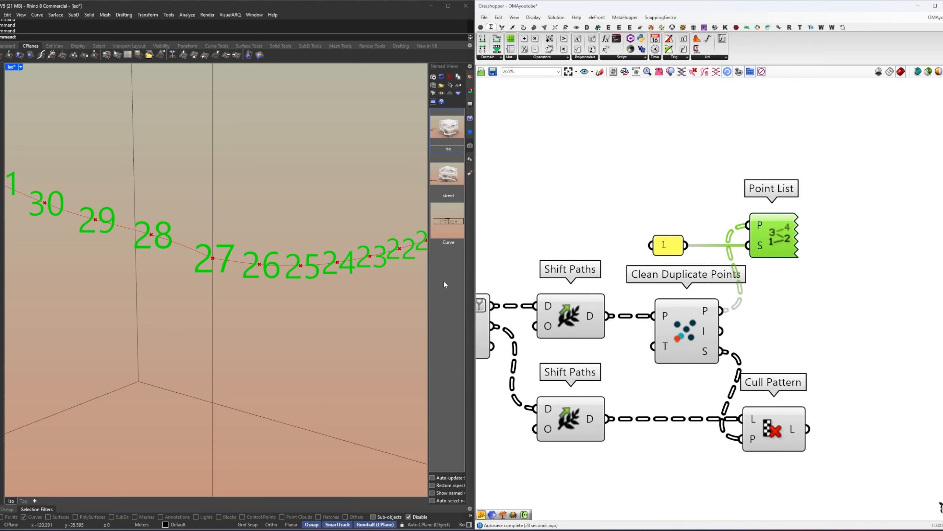
drag(829, 266, 604, 216)
key(Delete)
Step: Examine the output of Clean Duplicate Points along all curves on the box in the Rhino viewport
scroll(686, 307, down, 3)
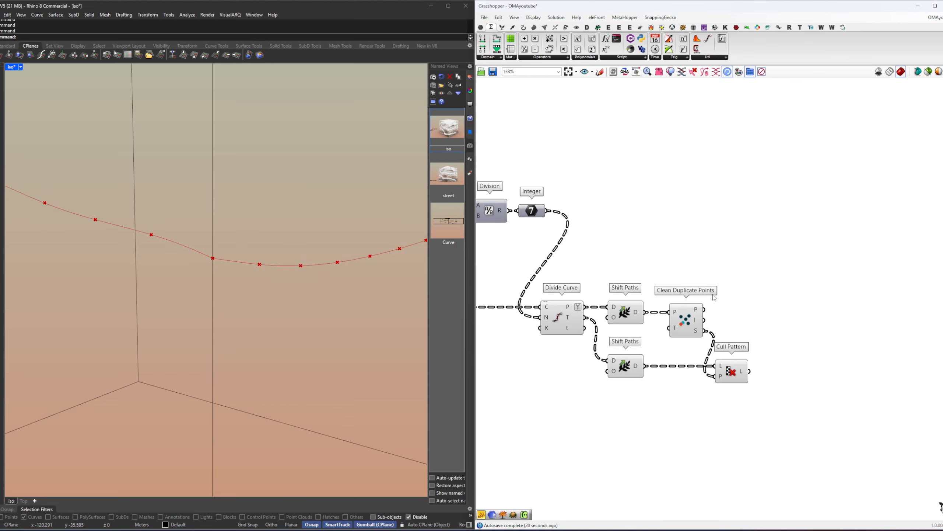
right_drag(739, 321, 762, 319)
right_drag(834, 336, 800, 359)
click(683, 337)
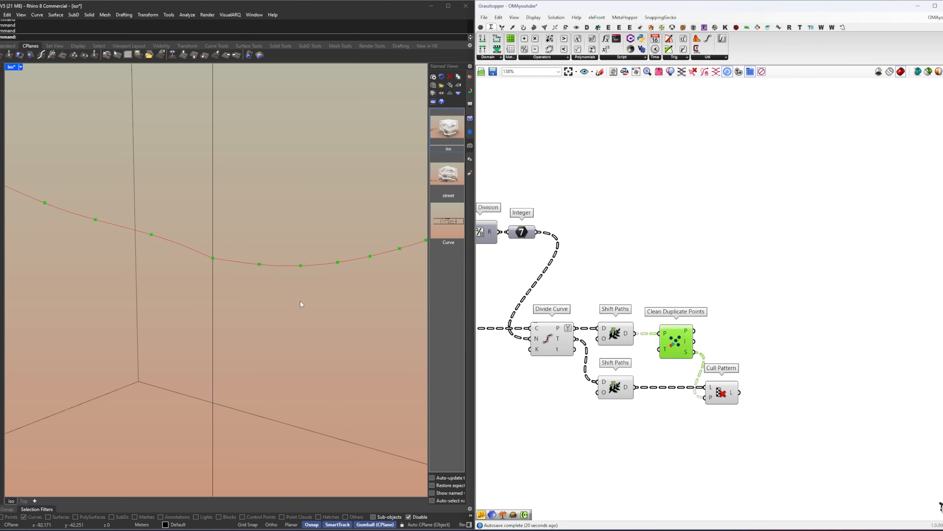
scroll(283, 286, down, 3)
scroll(283, 290, down, 5)
mouse_move(283, 290)
right_down()
mouse_move(274, 291)
mouse_move(286, 298)
right_up()
right_drag(705, 284, 686, 312)
click(697, 351)
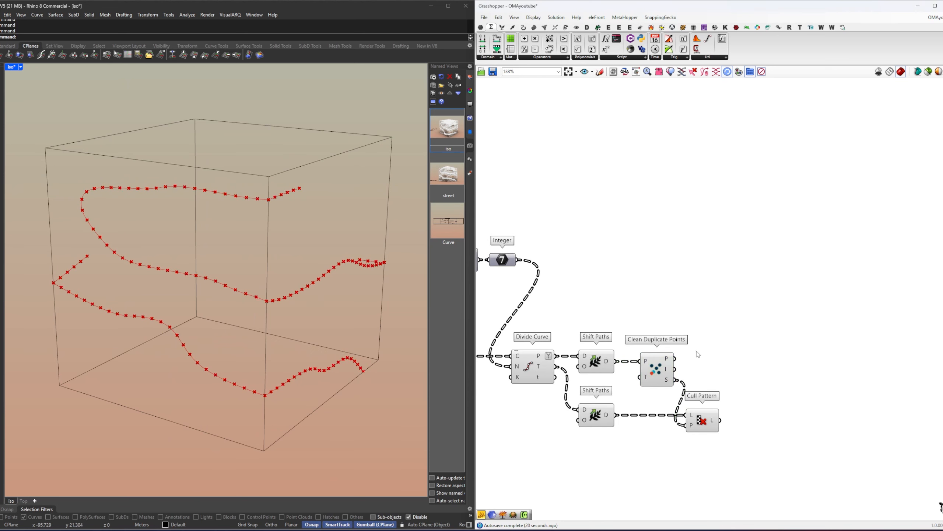
Step: Place a Relay fed by the cleaned points and level with Clean Duplicate Points' Points output
double_click(734, 336)
text(rel)
key(Return)
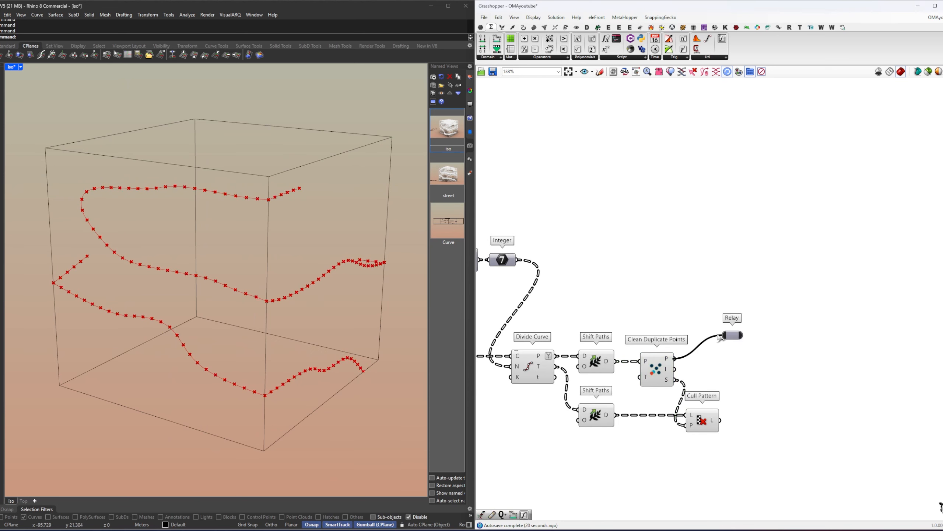
drag(733, 336, 782, 360)
Step: Place a Brep Closest Point component above the Relay
right_drag(807, 296, 759, 317)
double_click(759, 316)
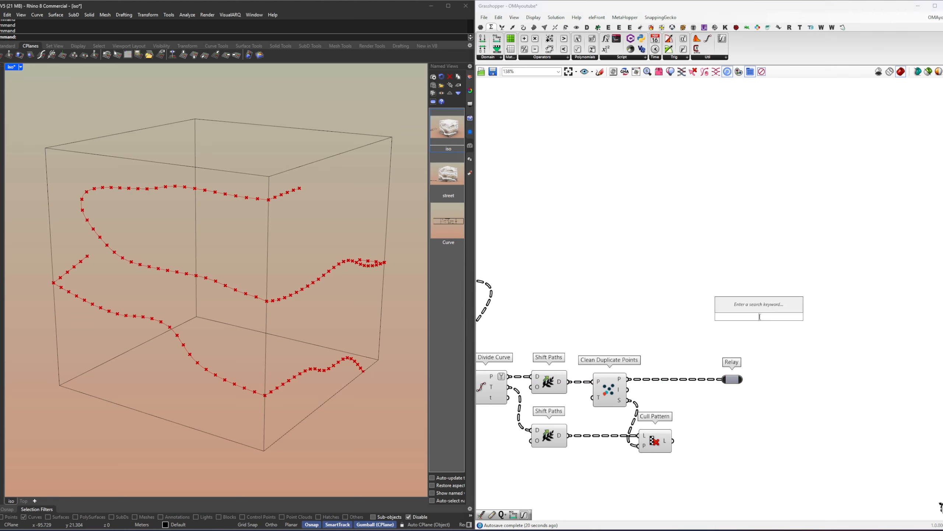
text(brep clo)
key(Return)
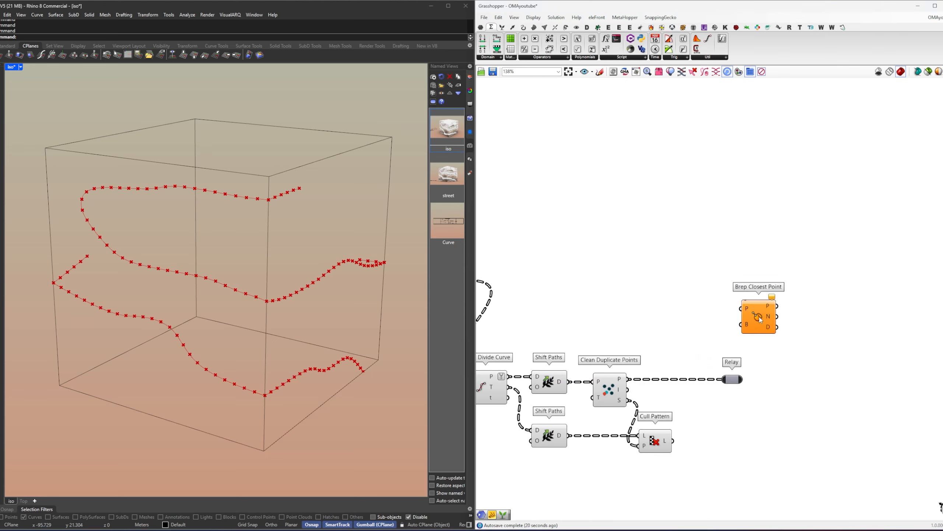
Step: Place a Remote Receiver near Brep Closest Point and set it to receive the Box data
double_click(673, 283)
text(rec)
key(Return)
right_click(673, 283)
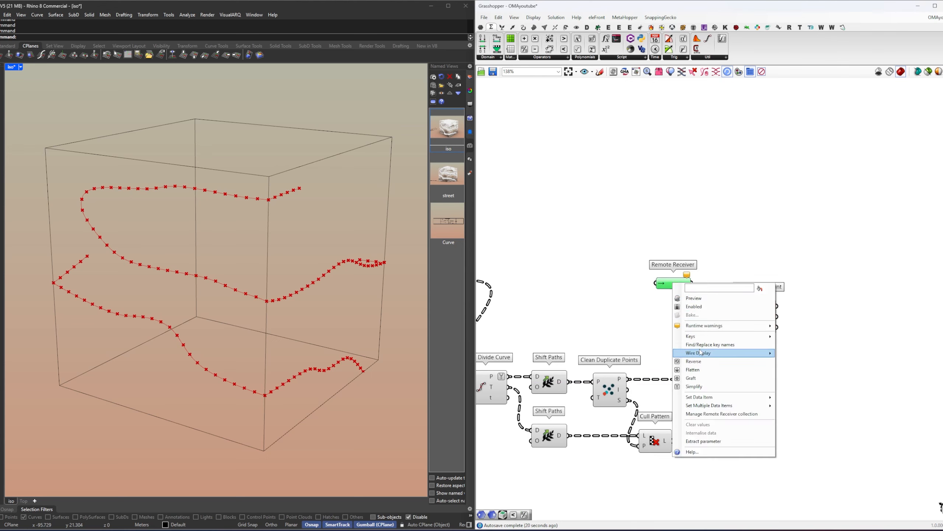
mouse_move(765, 336)
click(832, 354)
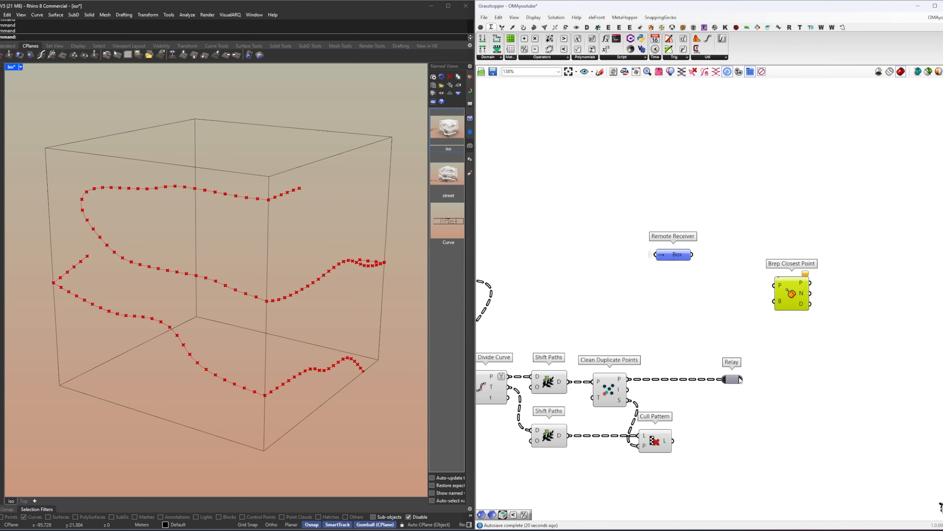
Step: Shift Cull Pattern away from Clean Duplicate Points and bring the Relay closer, above Cull Pattern
right_drag(641, 380, 622, 383)
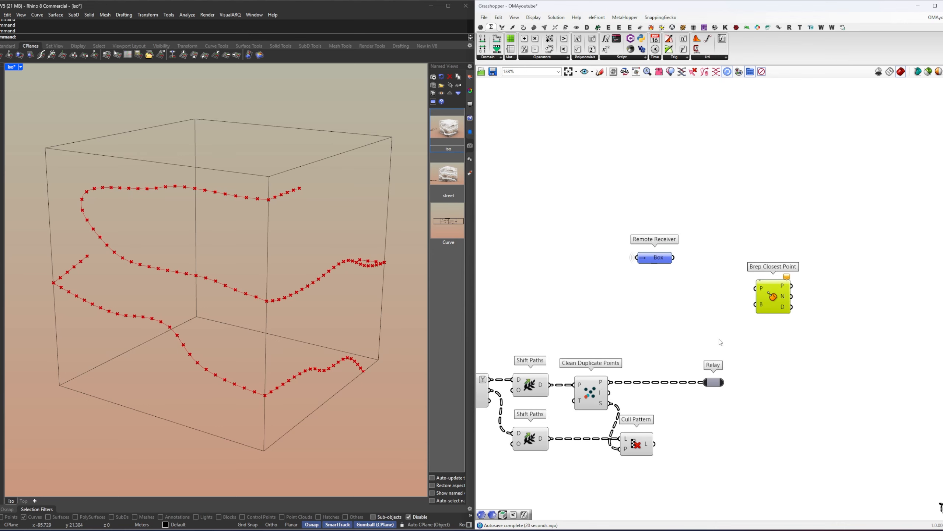
right_drag(720, 342, 704, 341)
click(687, 354)
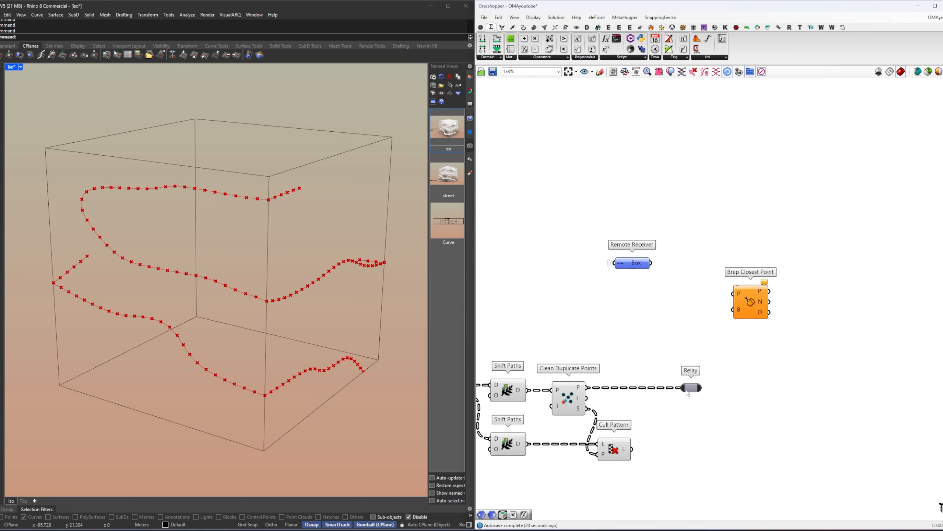
drag(621, 440, 654, 438)
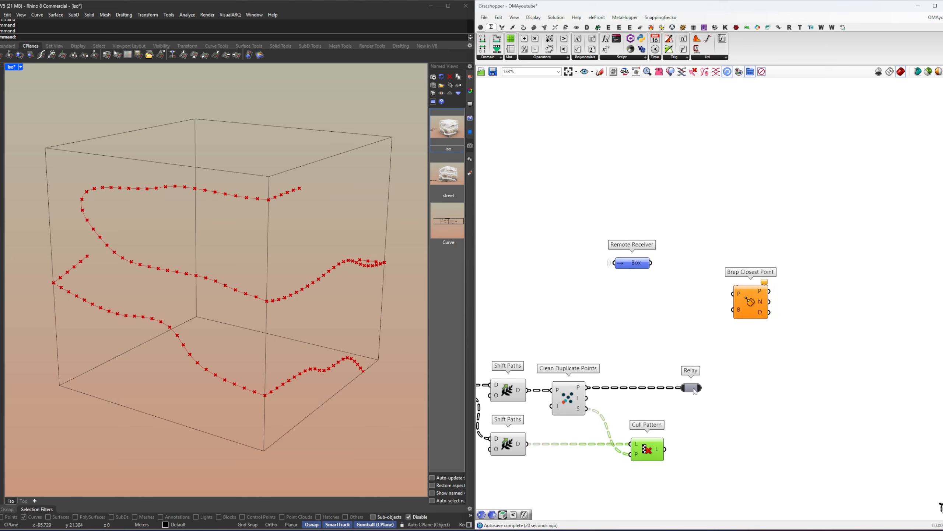
drag(694, 391, 656, 391)
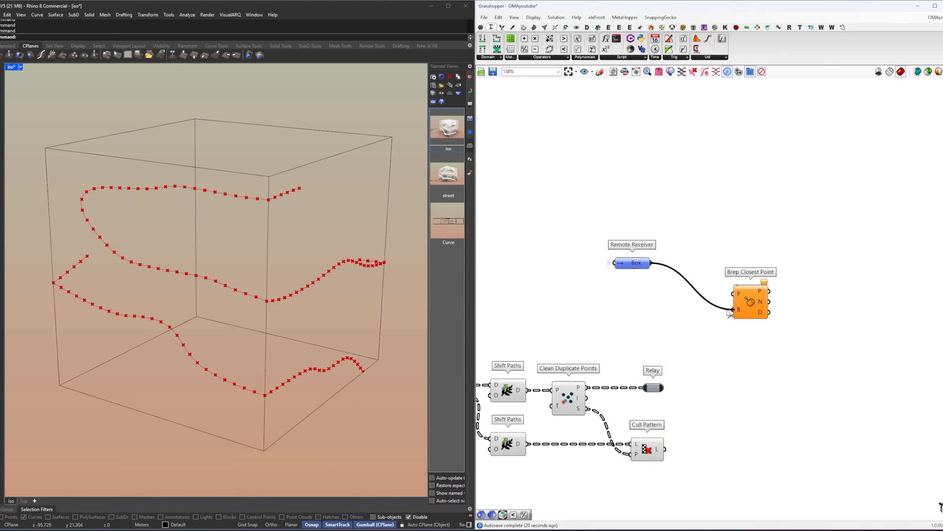
Step: Feed the Box receiver into Brep Closest Point's Brep input and place it directly beside that input
drag(633, 264, 694, 311)
click(665, 394)
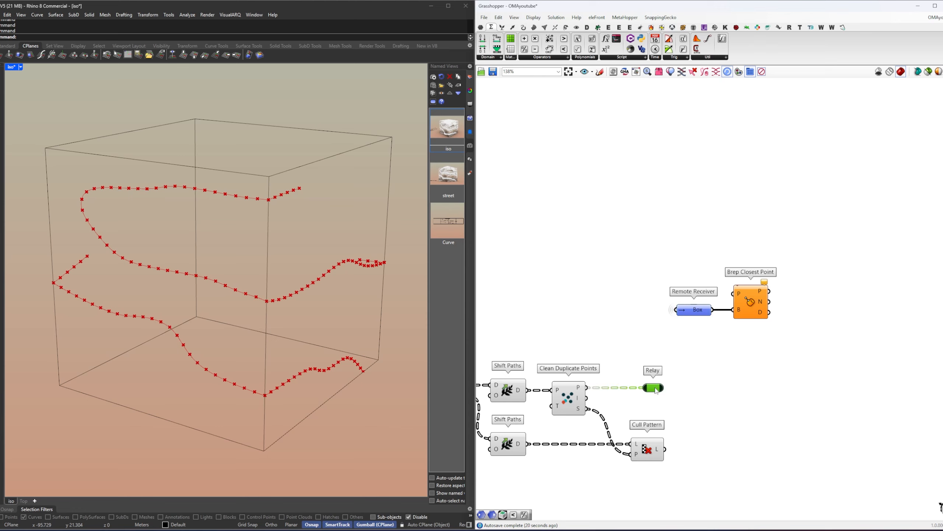
drag(655, 389, 649, 379)
Step: Feed the cleaned points directly into Brep Closest Point's Point input and delete the Relay
drag(587, 387, 737, 294)
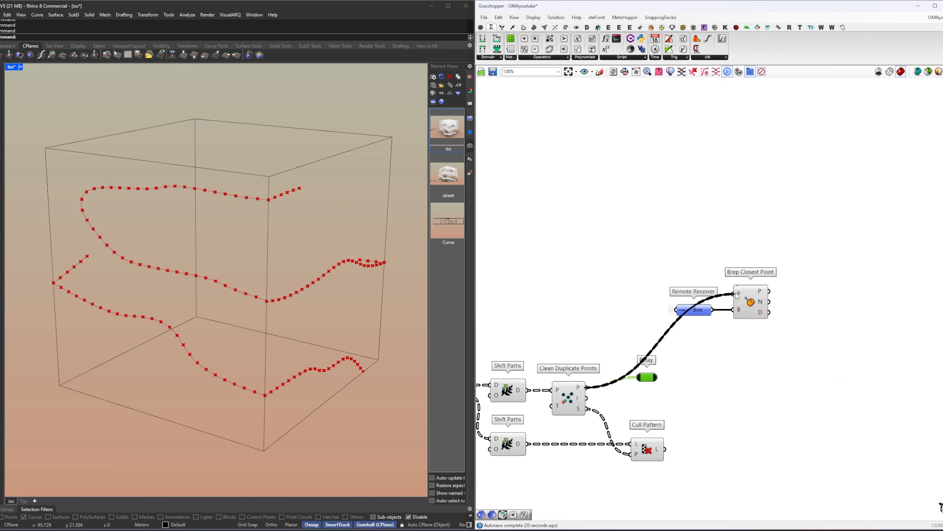
drag(683, 380, 643, 360)
key(Delete)
Step: Place a Line SDL component using Brep Closest Point's points as starts and its normals as directions, and inspect the lines
right_drag(818, 334, 725, 336)
double_click(737, 330)
text(sdl)
key(Return)
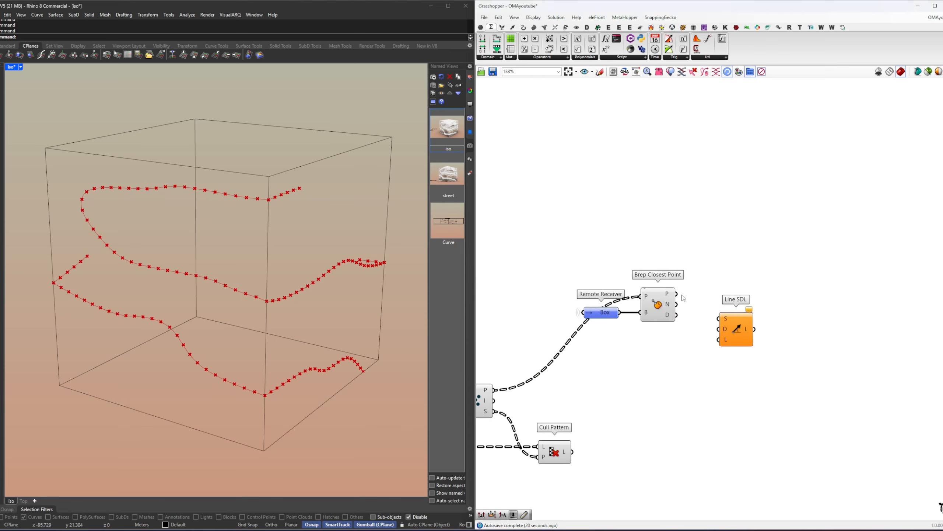
drag(676, 294, 719, 319)
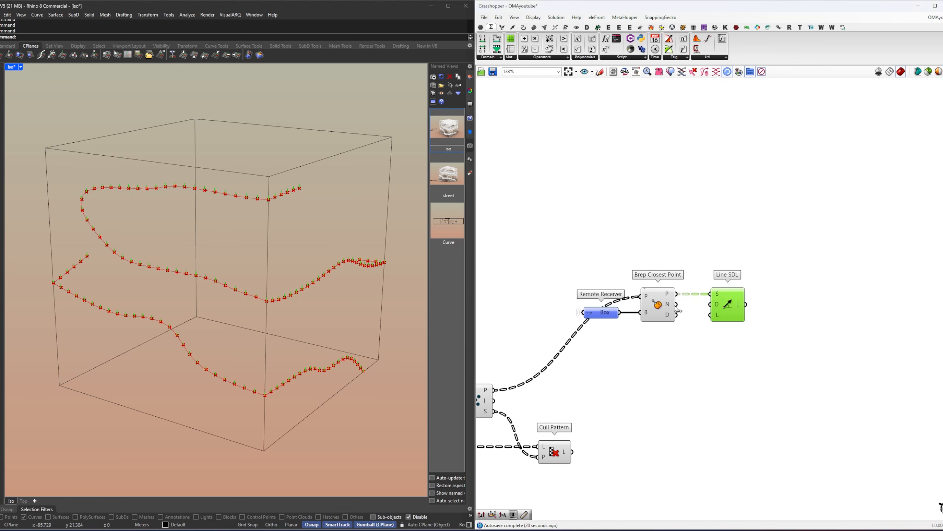
scroll(233, 378, up, 6)
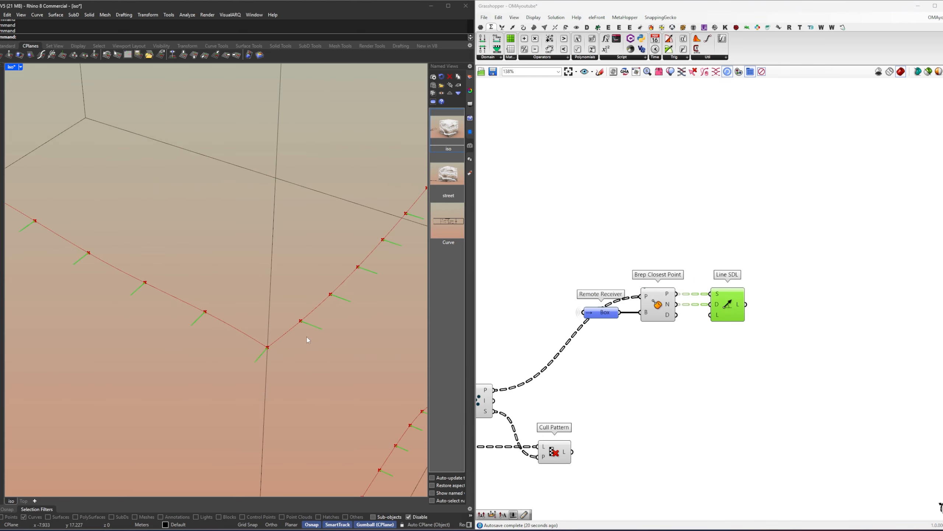
Step: Place a Cross Product component downstream of Cull Pattern and below the Line SDL that draws the surface normals
right_drag(719, 371, 703, 313)
drag(544, 393, 547, 392)
click(640, 376)
right_drag(722, 348, 695, 355)
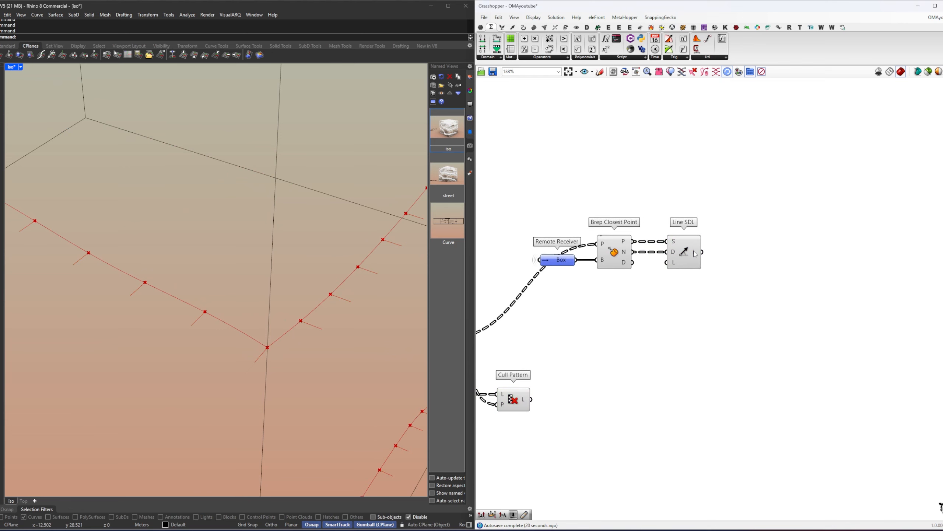
right_drag(695, 254, 663, 258)
double_click(693, 370)
text(cp)
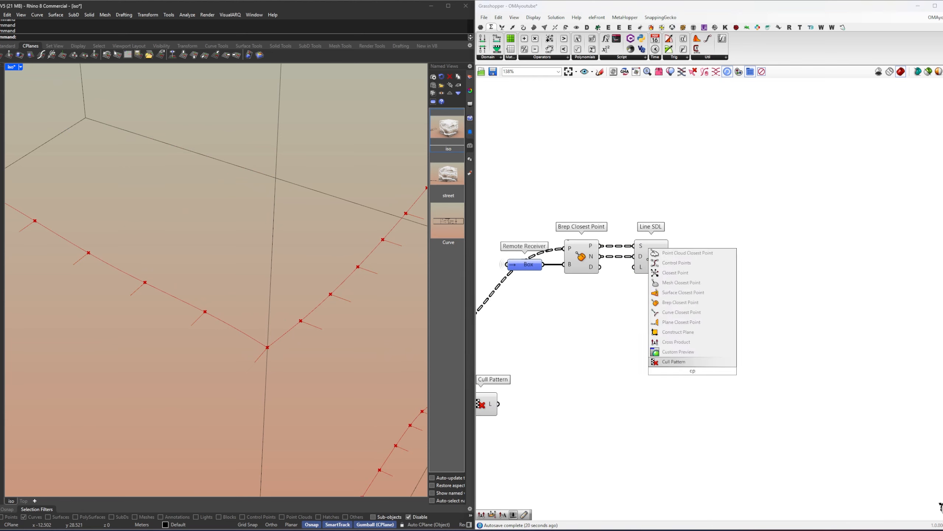
key(Up)
key(Return)
Step: Feed Cull Pattern's list into Cross Product's A input and Line SDL's lines into B, with Cross Product level with Cull Pattern
right_drag(574, 389, 661, 373)
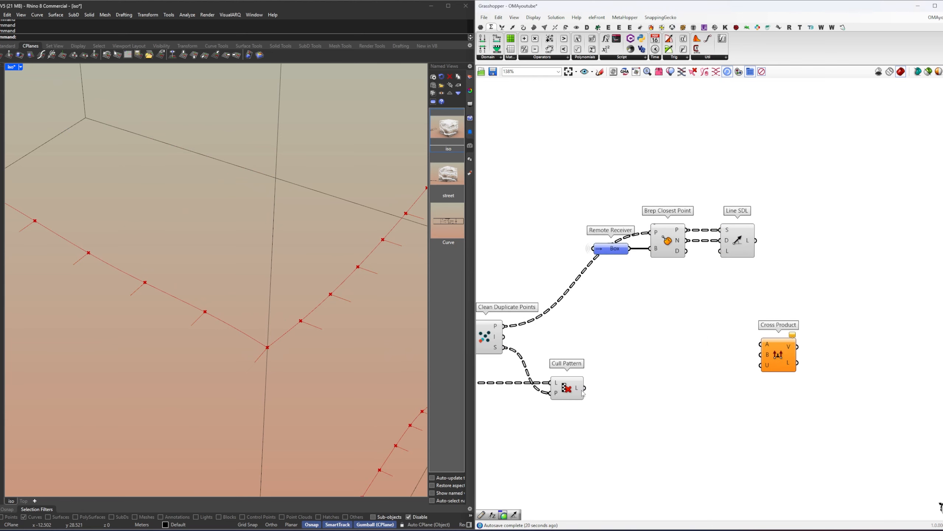
drag(582, 389, 761, 344)
drag(780, 352, 780, 395)
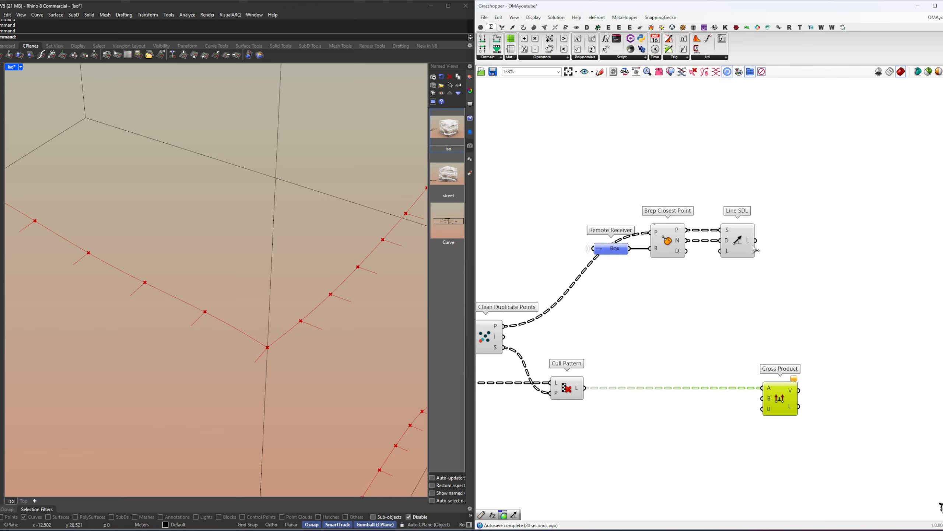
drag(755, 241, 762, 398)
Step: Add a Relay carrying the points from Clean Duplicate Points and place it beyond Cross Product
right_drag(871, 370, 902, 334)
scroll(838, 340, down, 2)
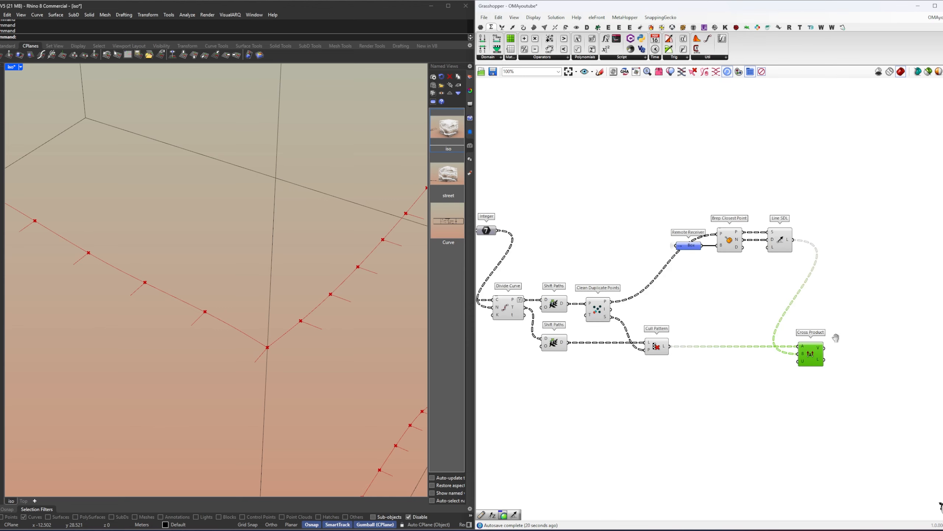
right_drag(836, 338, 751, 341)
double_click(611, 303)
text(rel)
key(Return)
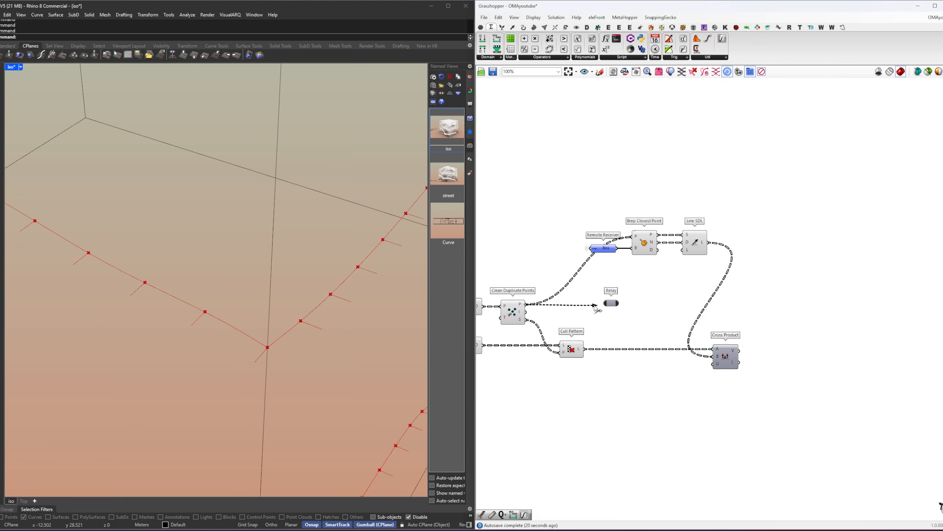
drag(611, 305, 824, 307)
Step: Add a second Line SDL using the Relay's points as starts and Cross Product's vectors as directions
right_drag(850, 323, 713, 327)
double_click(778, 355)
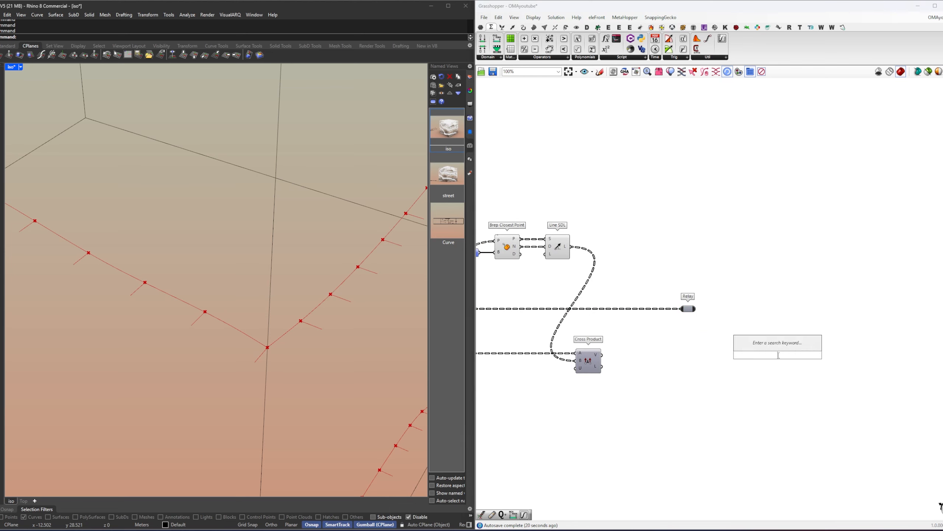
text(sdl)
key(Return)
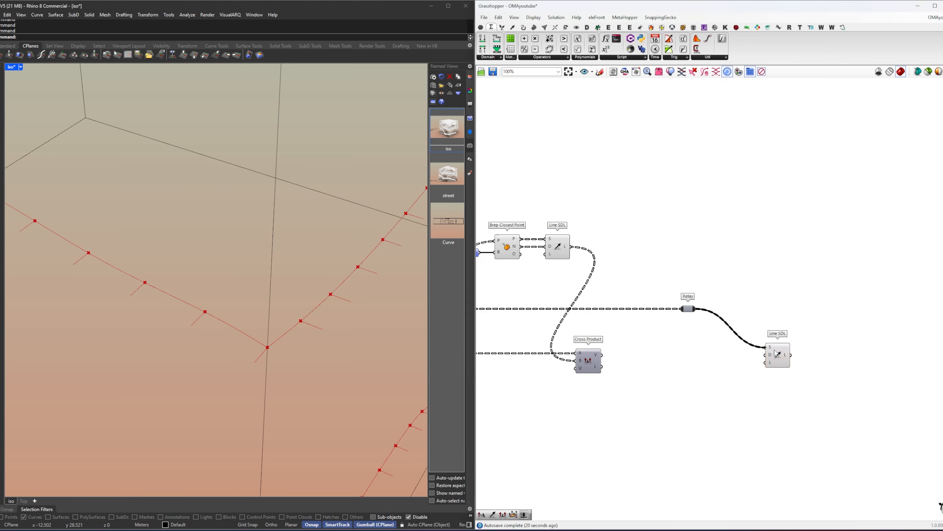
drag(779, 351, 774, 312)
drag(602, 355, 760, 315)
click(775, 319)
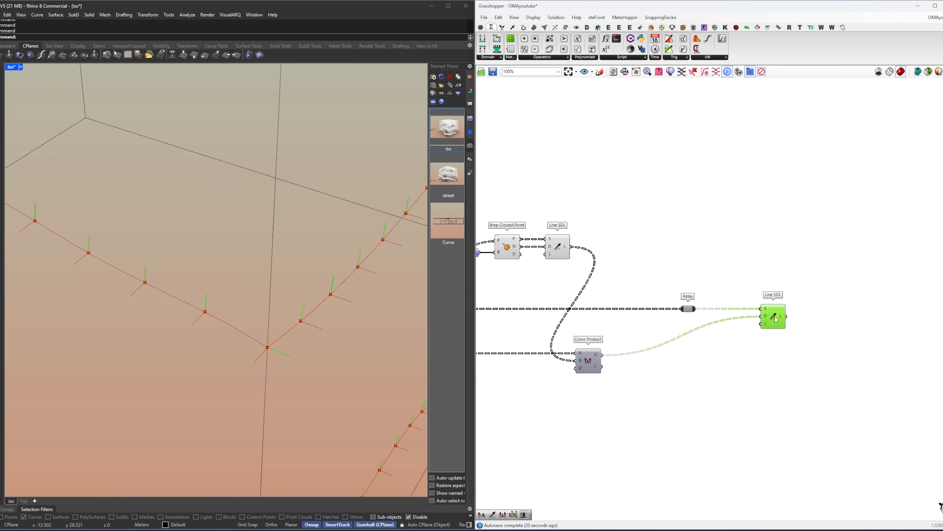
Step: Turn off the preview of all components from the Shift Paths pair through Cross Product
right_drag(707, 376, 785, 385)
scroll(785, 384, down, 2)
drag(753, 388, 506, 251)
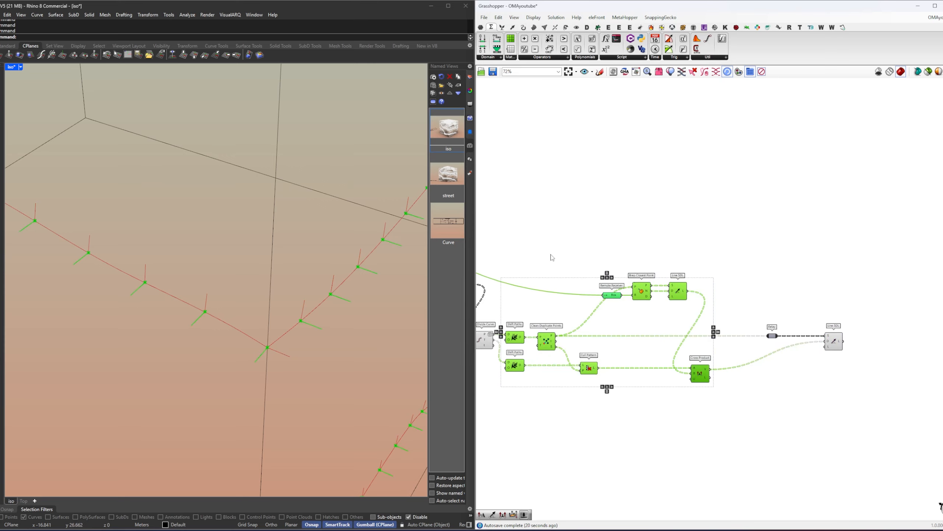
key(ctrl+q)
click(583, 272)
Step: Examine the direction of the cross product lines along the curves and around the box corners
click(832, 339)
right_drag(260, 266, 173, 211)
scroll(306, 289, down, 3)
scroll(172, 206, up, 6)
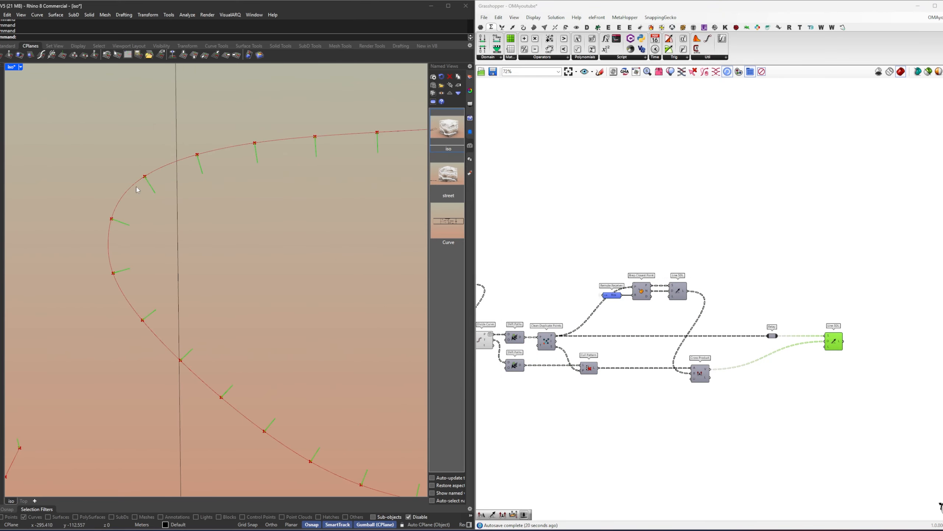
scroll(194, 191, down, 3)
right_drag(252, 191, 261, 279)
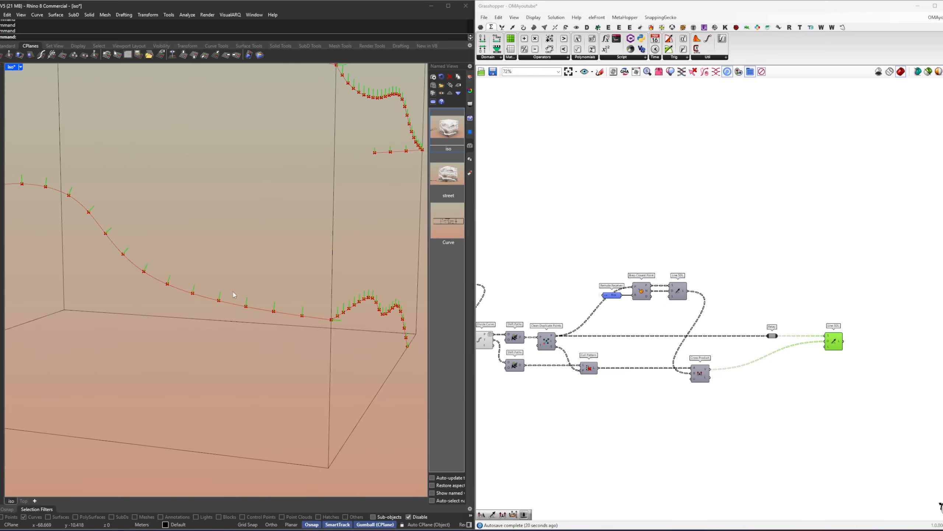
right_drag(233, 295, 301, 213)
scroll(351, 365, up, 4)
scroll(348, 359, down, 3)
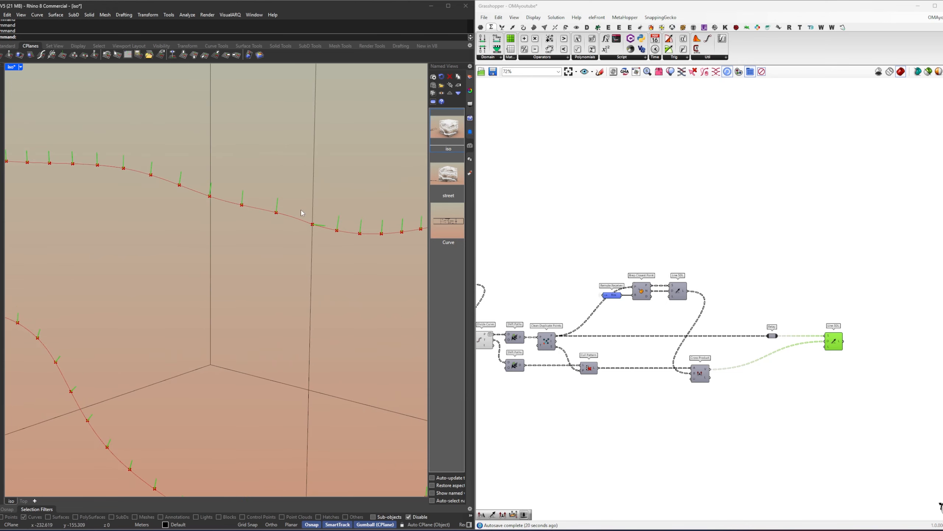
Step: Turn the preview back on for the surface normal Line SDL and inspect its lines at the box corner
scroll(679, 339, up, 3)
click(677, 267)
middle_click(717, 272)
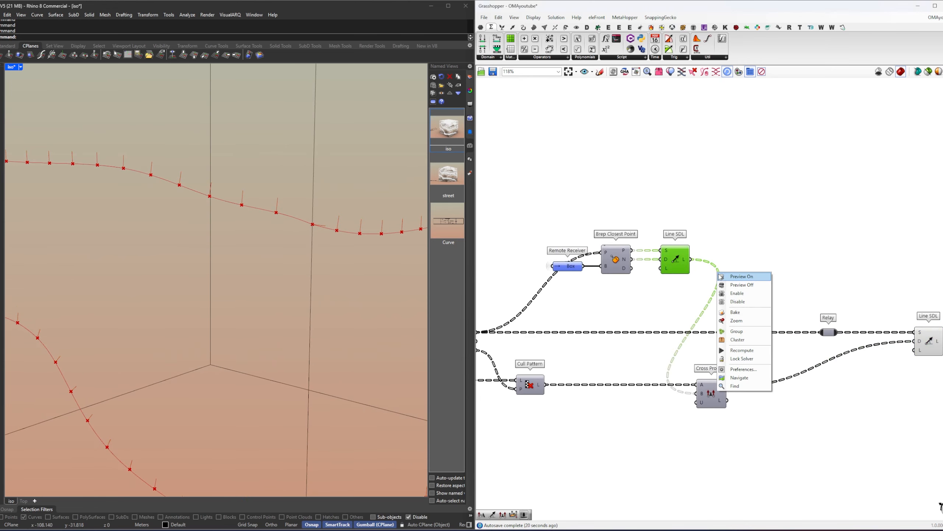
click(724, 277)
right_drag(286, 244, 300, 327)
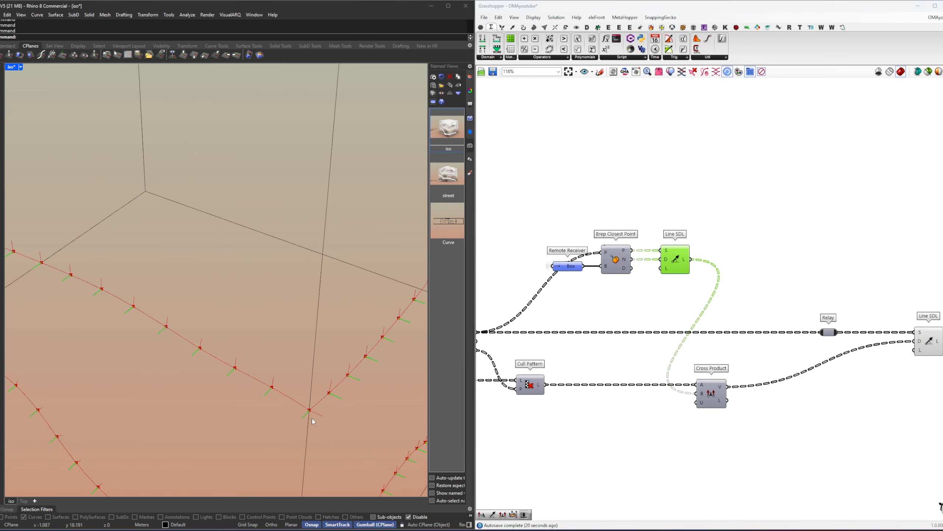
scroll(299, 413, up, 2)
click(681, 294)
Step: Add a temporary Line SDL below Shift Paths using Divide Curve's points as starts and its tangents as directions
right_drag(614, 318, 734, 268)
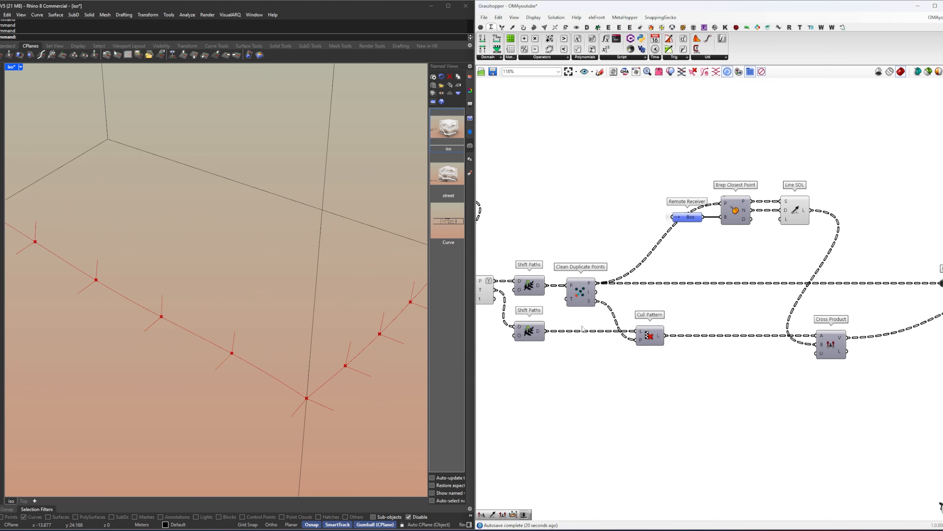
right_drag(596, 350, 678, 349)
click(567, 285)
click(583, 350)
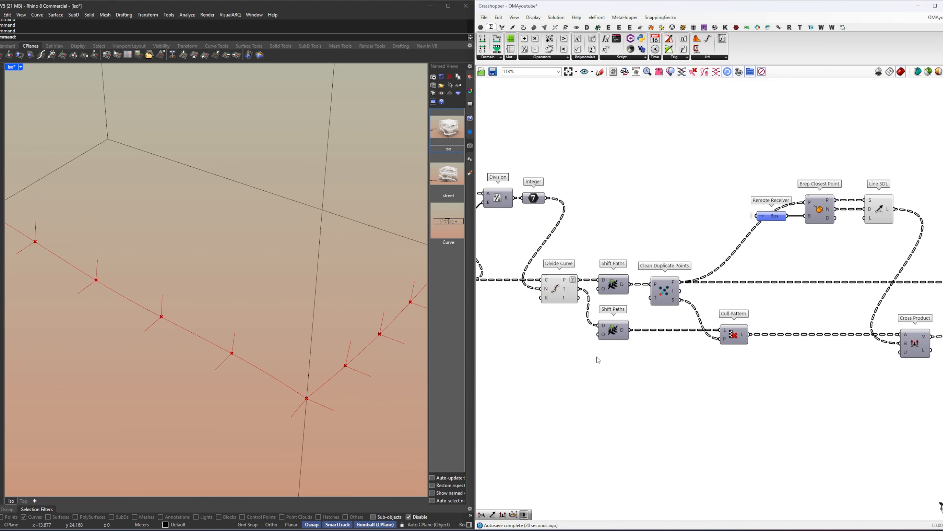
double_click(597, 358)
text(sdl)
key(Return)
drag(593, 341, 588, 347)
drag(601, 367, 587, 359)
drag(601, 363, 625, 368)
right_drag(625, 376, 595, 347)
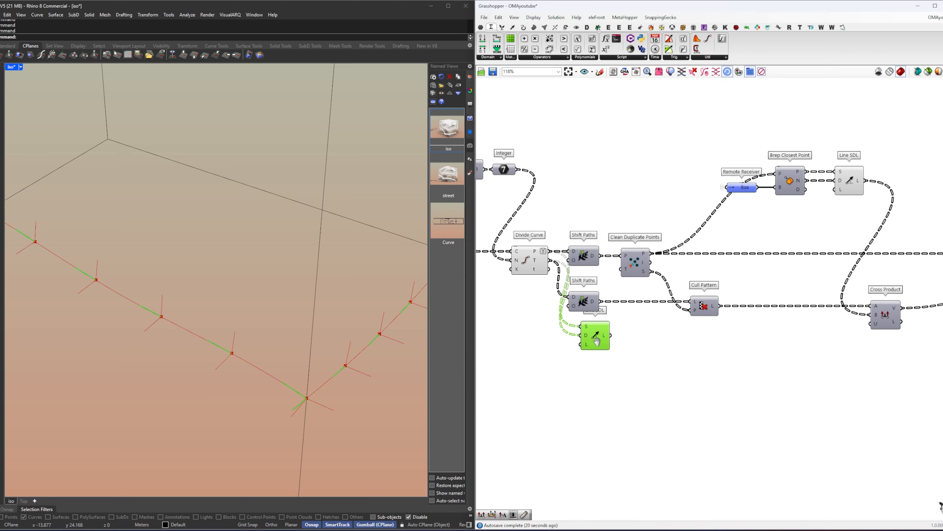
Step: Compare the tangent lines with the surface normals at the box corner and delete the temporary tangent Line SDL
right_drag(316, 422, 290, 342)
right_drag(821, 219, 772, 250)
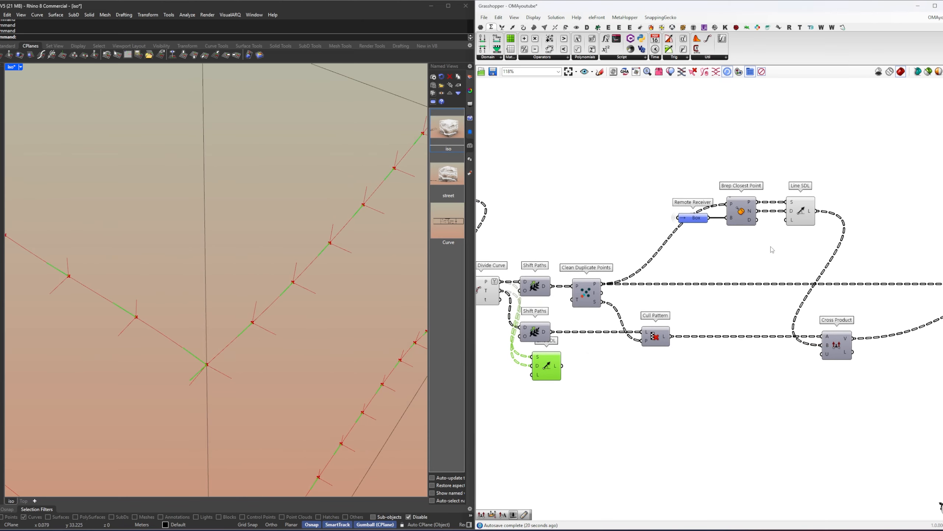
shift+click(804, 215)
right_drag(745, 380, 696, 393)
click(696, 394)
scroll(776, 366, up, 2)
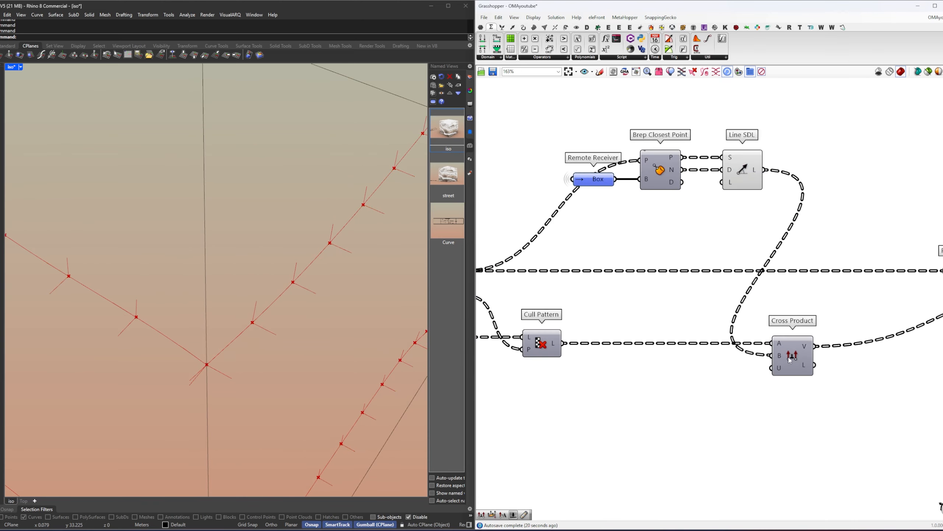
scroll(793, 354, down, 2)
right_drag(793, 355, 901, 351)
click(617, 377)
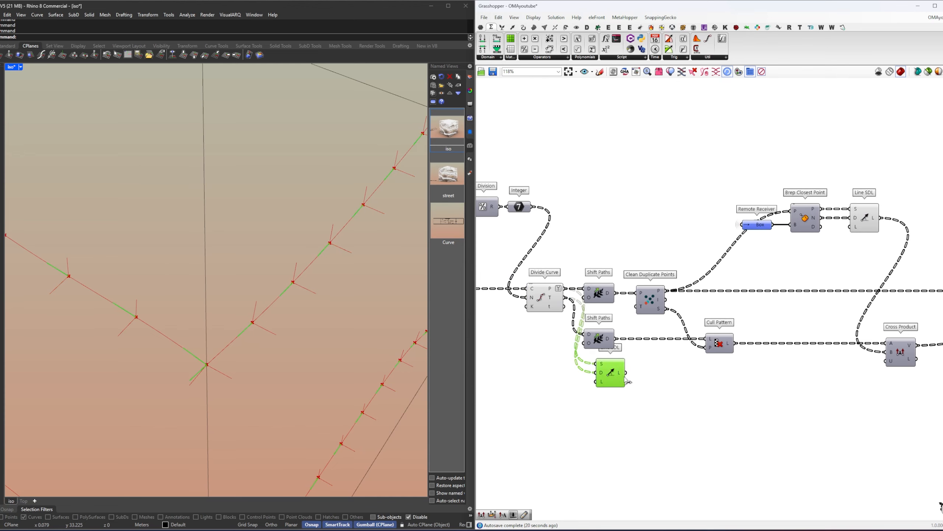
key(Delete)
Step: Check the cross product lines from the last Line SDL across all curves on the box
right_drag(839, 330, 424, 334)
click(708, 305)
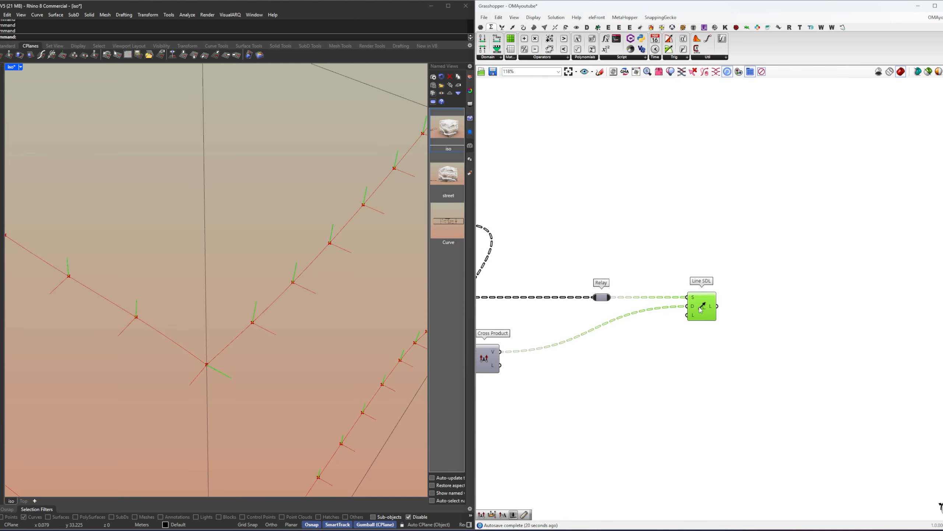
scroll(191, 308, down, 6)
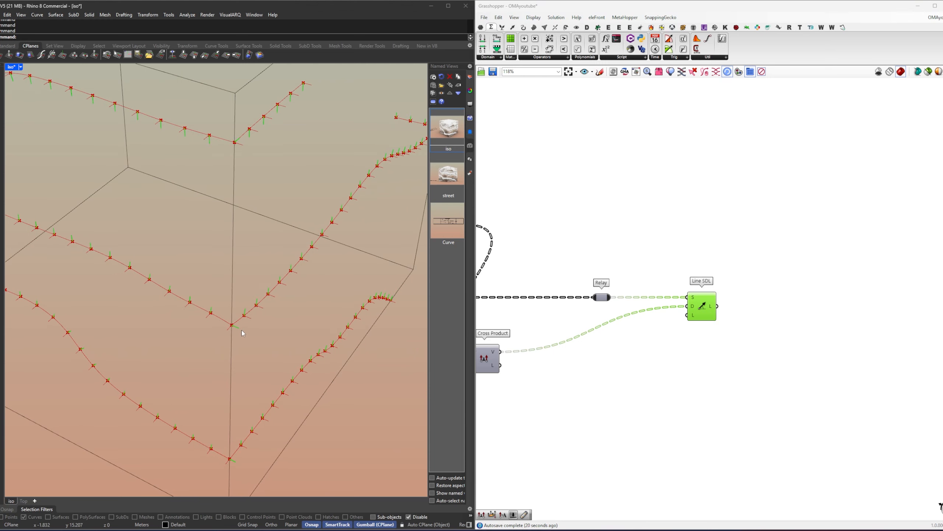
right_drag(801, 308, 745, 267)
click(746, 267)
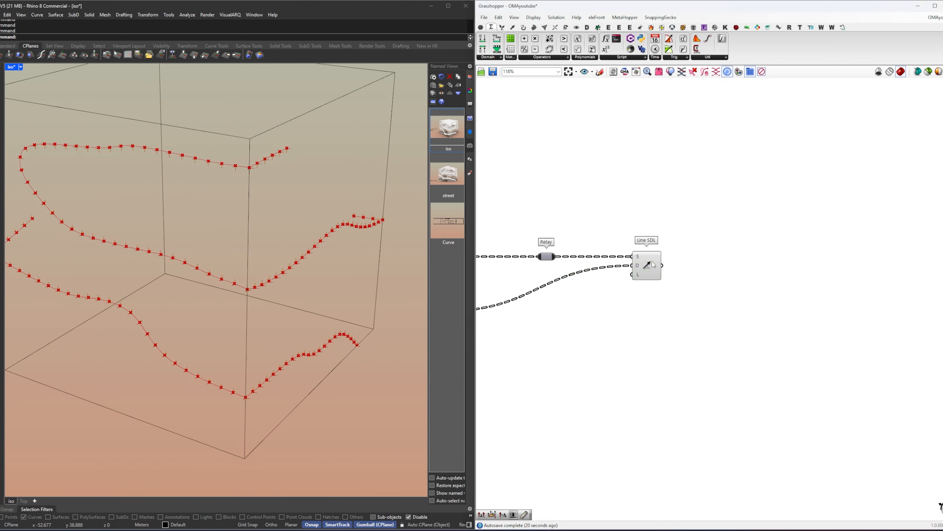
Step: Move the last Line SDL level with Cross Product and shift the Relay closer, just above it
drag(647, 265, 676, 311)
right_drag(677, 311, 757, 339)
click(701, 291)
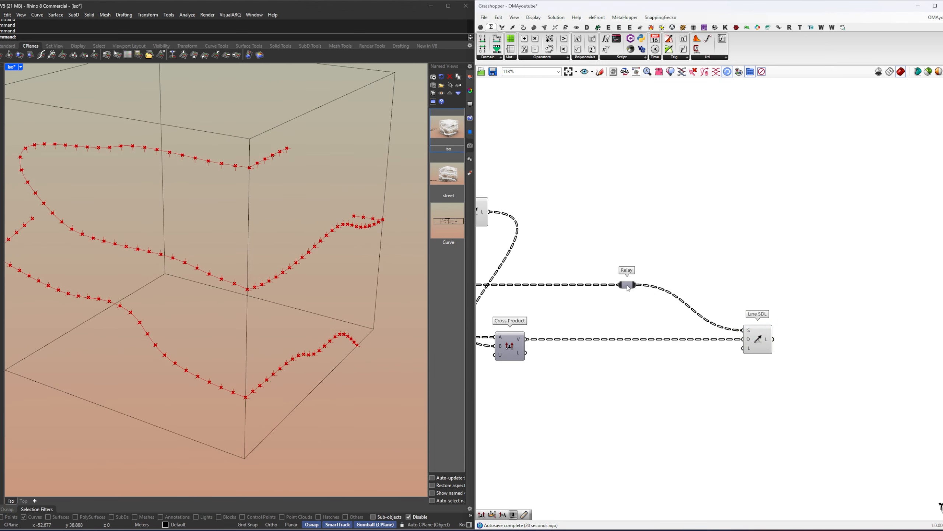
drag(627, 285, 721, 286)
right_drag(831, 296, 783, 299)
Step: Find the Point Deform component among the Transform morph components and place it well beyond the Relay
double_click(782, 300)
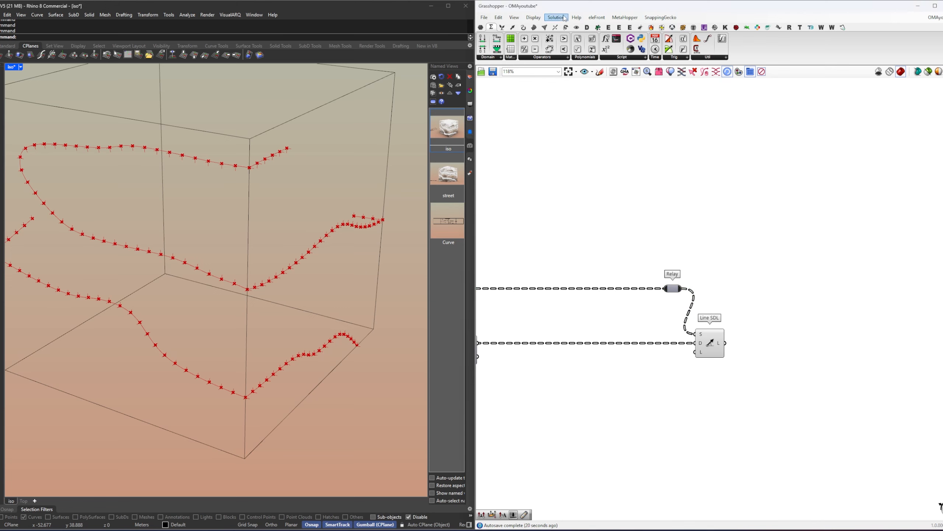
click(556, 27)
click(523, 28)
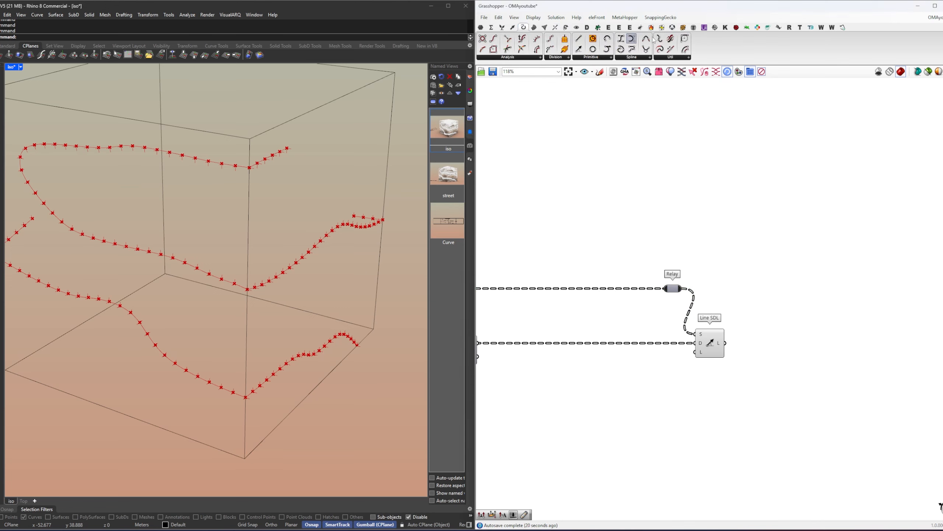
click(676, 61)
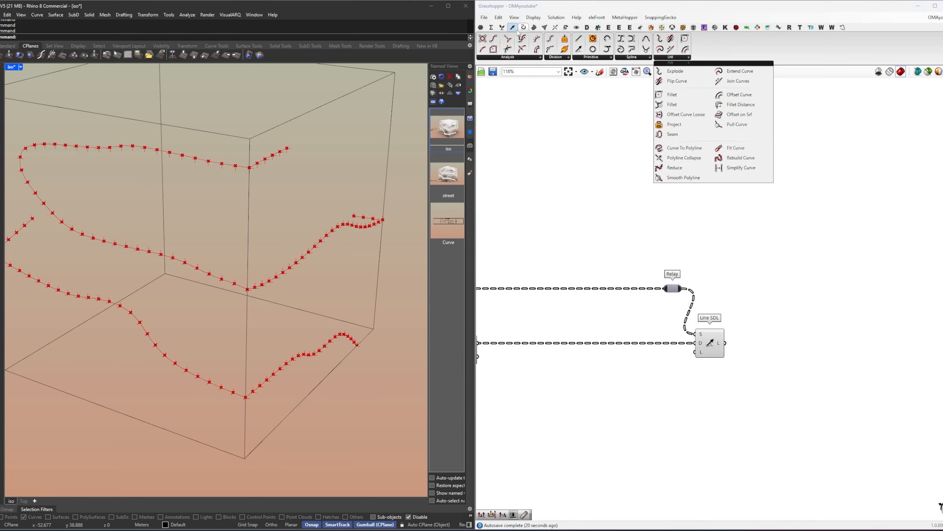
click(518, 31)
click(533, 30)
click(555, 31)
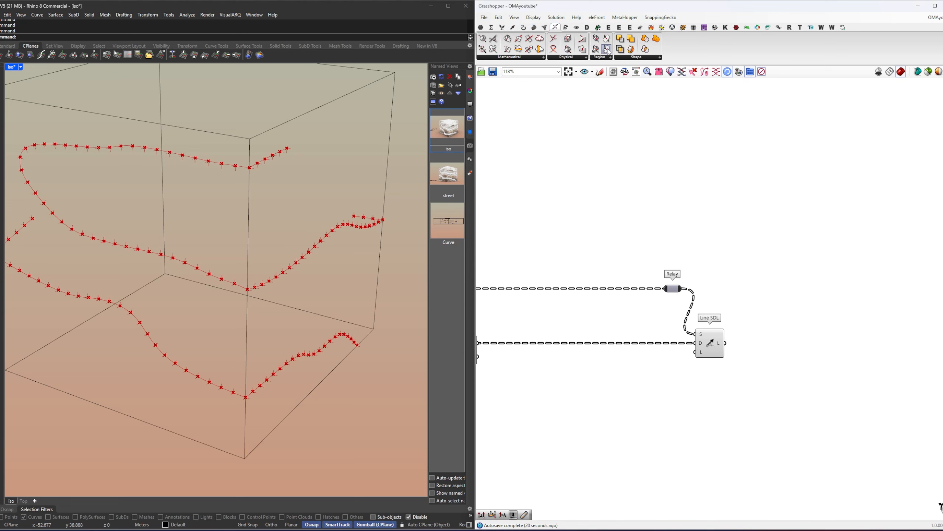
click(566, 28)
click(661, 57)
drag(680, 168, 805, 288)
right_drag(787, 312, 696, 316)
drag(715, 291, 797, 281)
Step: Add a PolyLine component above the Relay and feed the Relay's points into its vertices input
double_click(678, 277)
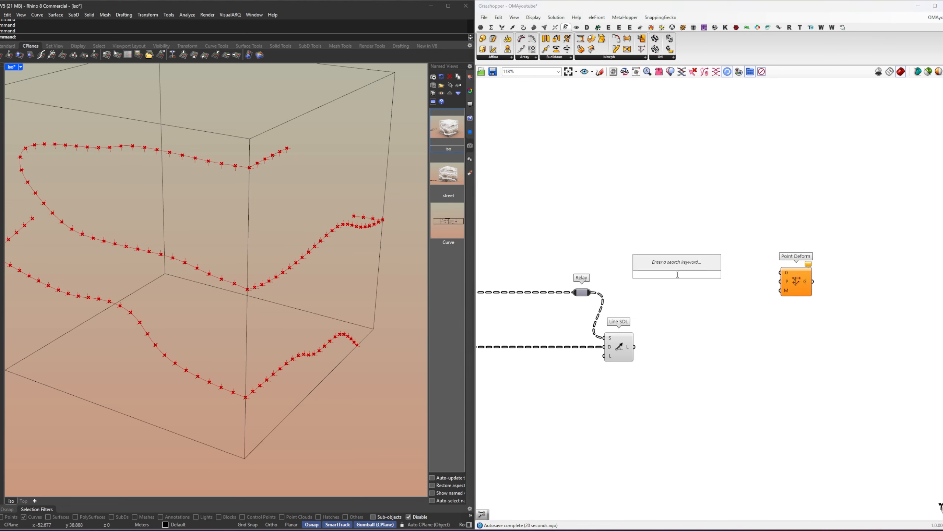
text(polyline)
key(Return)
drag(616, 291, 697, 244)
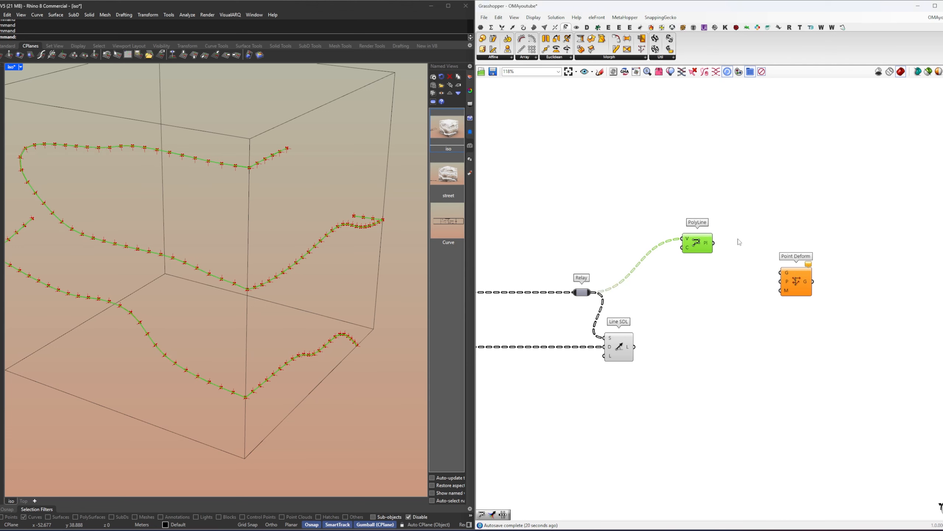
Step: Feed the PolyLine output into Point Deform's geometry input and place Point Deform level with PolyLine
right_drag(722, 242, 680, 252)
drag(668, 255, 681, 267)
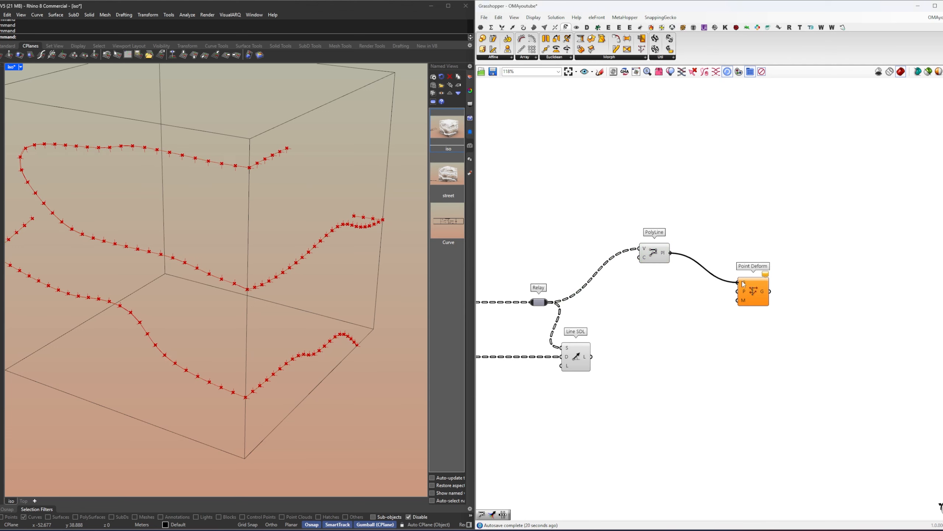
drag(744, 284, 743, 283)
drag(753, 296, 744, 266)
click(711, 305)
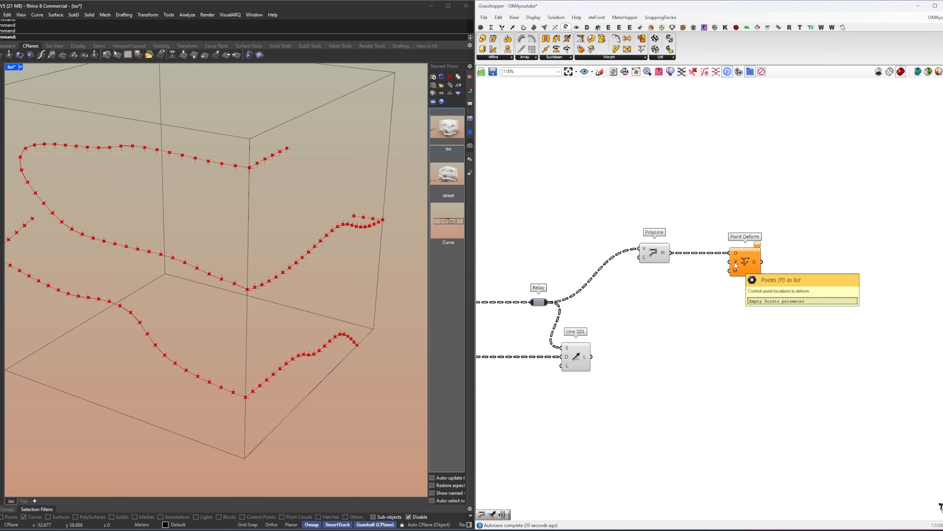
Step: Add a second Relay below PolyLine, fed from the first Relay, and connect its output to Point Deform's points input
right_drag(592, 318, 698, 320)
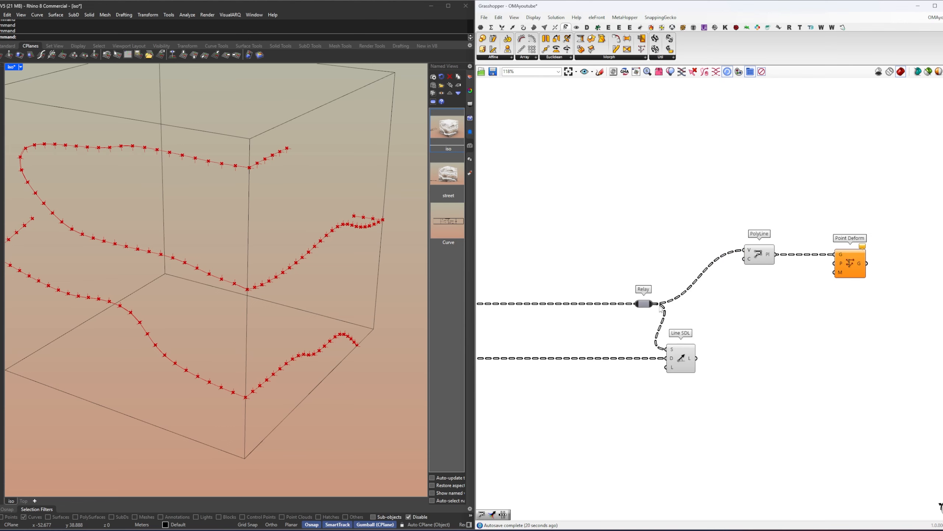
double_click(702, 312)
text(rel)
click(696, 305)
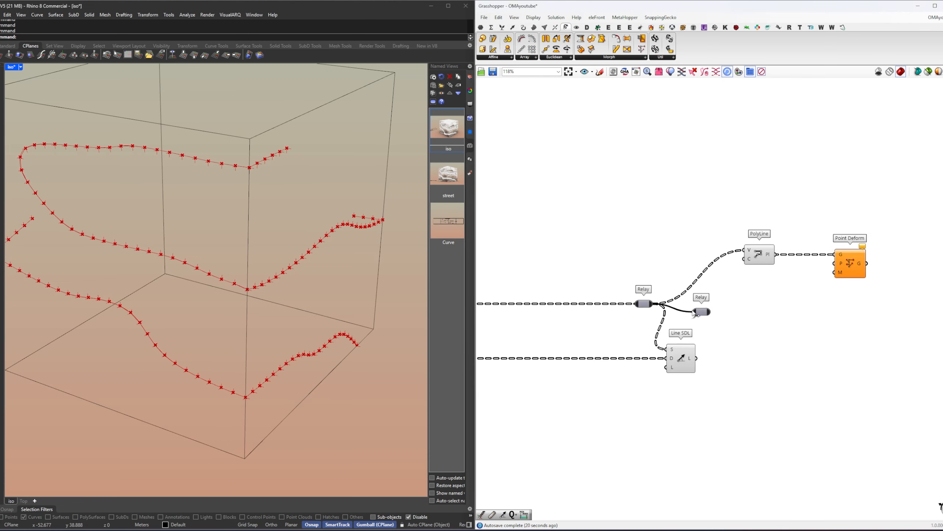
drag(695, 314, 760, 307)
click(765, 258)
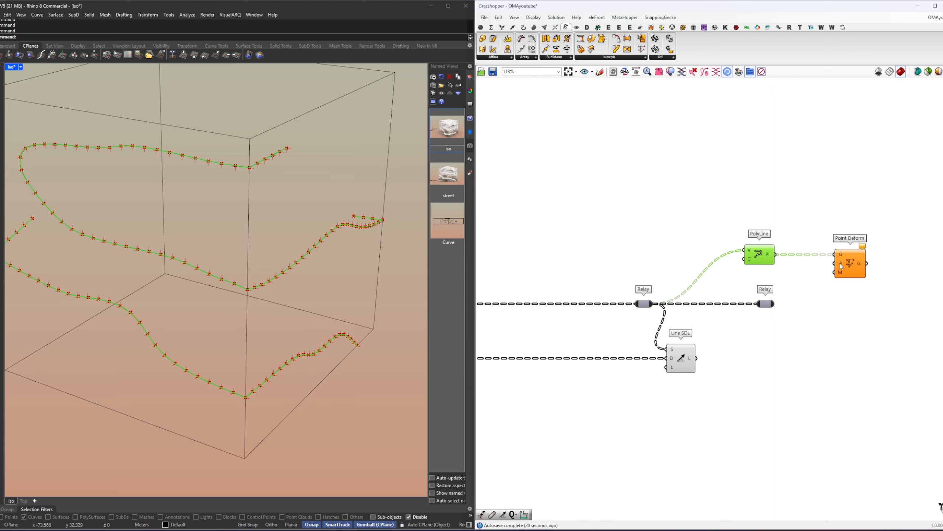
scroll(841, 267, up, 3)
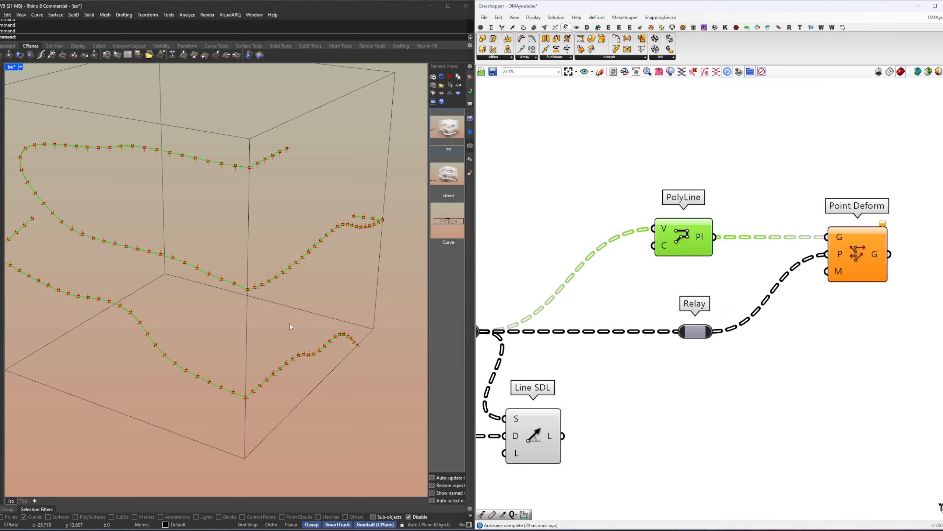
Step: Feed the Line SDL output into Point Deform's motion input
right_drag(627, 341, 716, 329)
scroll(705, 307, down, 1)
click(702, 344)
right_drag(775, 348, 624, 396)
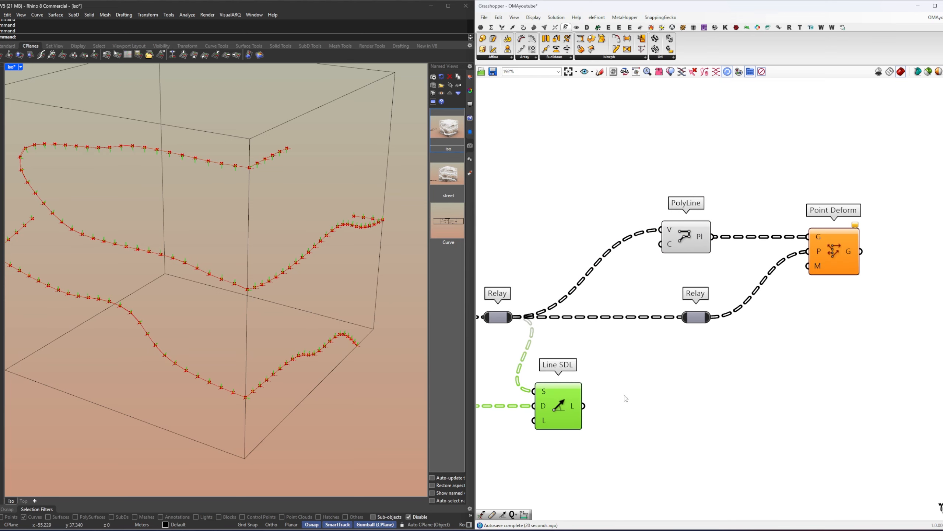
drag(584, 405, 831, 264)
click(832, 264)
Step: Examine the deformed polylines against the original points around the curves and at the box corners
right_drag(237, 293, 304, 305)
shift+right_drag(147, 229, 282, 249)
scroll(193, 198, up, 7)
right_drag(225, 232, 210, 165)
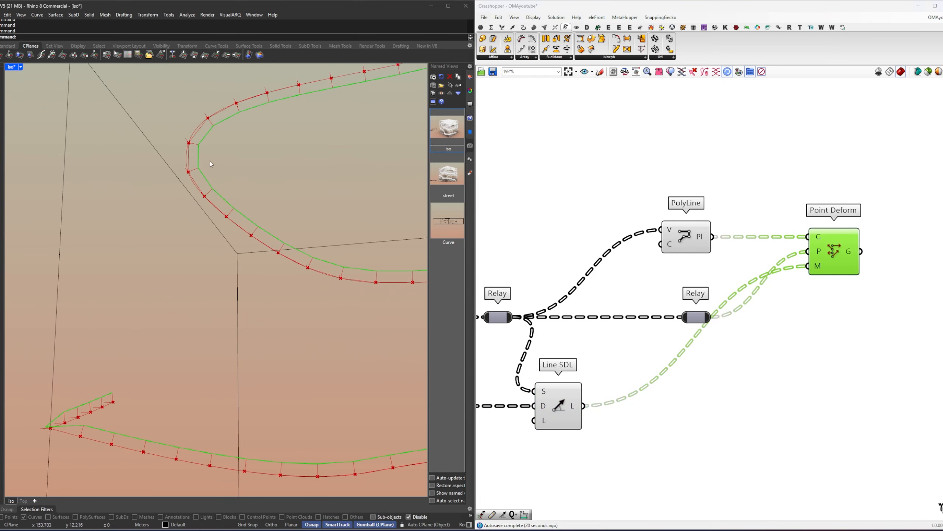
right_drag(316, 223, 172, 320)
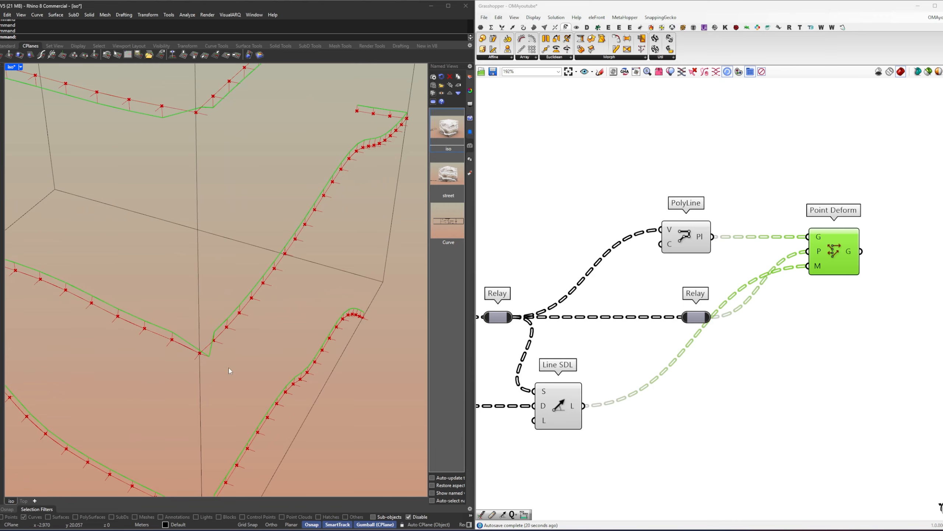
right_drag(229, 371, 255, 339)
right_drag(235, 229, 268, 257)
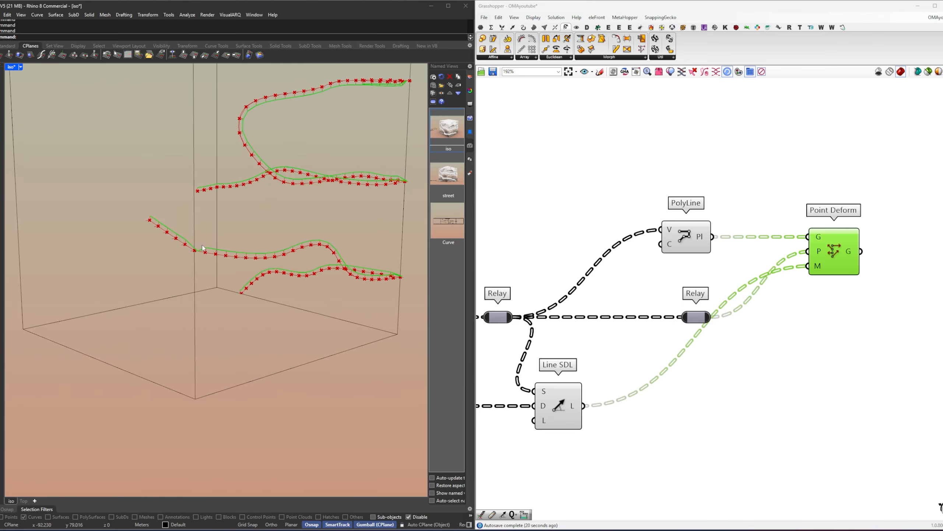
scroll(198, 241, up, 5)
drag(41, 156, 255, 308)
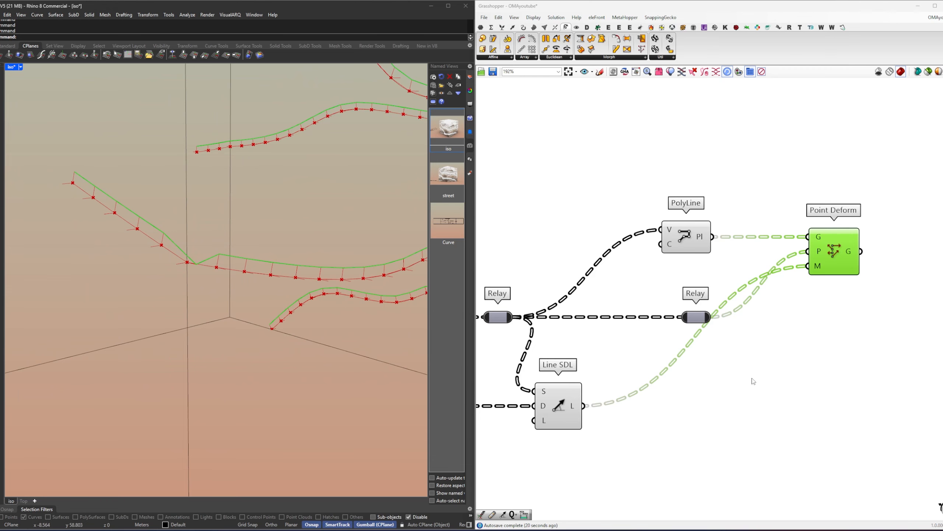
Step: Add a List Length component fed by the lower Shift Paths output and flatten its list input
right_drag(754, 381, 801, 343)
scroll(681, 330, down, 3)
right_drag(505, 337, 712, 304)
scroll(706, 305, down, 2)
right_drag(651, 322, 842, 289)
click(658, 313)
scroll(624, 281, up, 2)
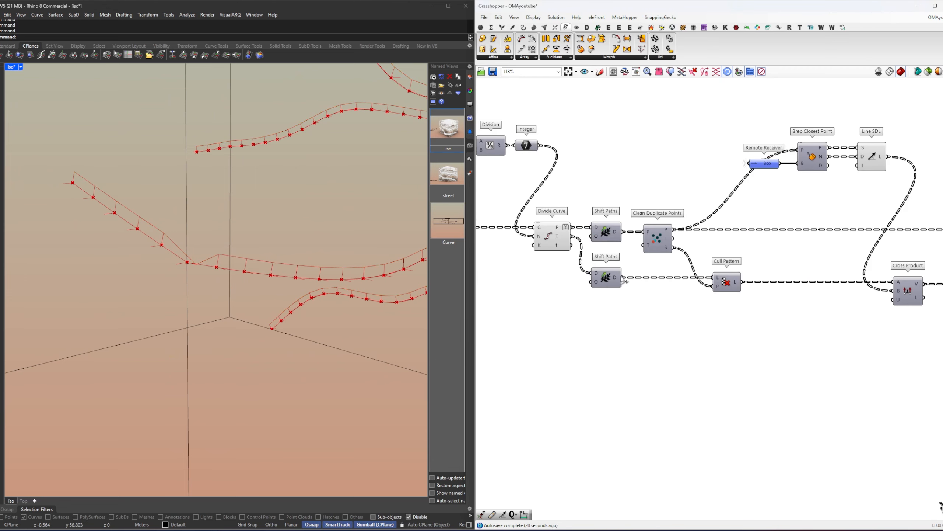
drag(623, 278, 651, 346)
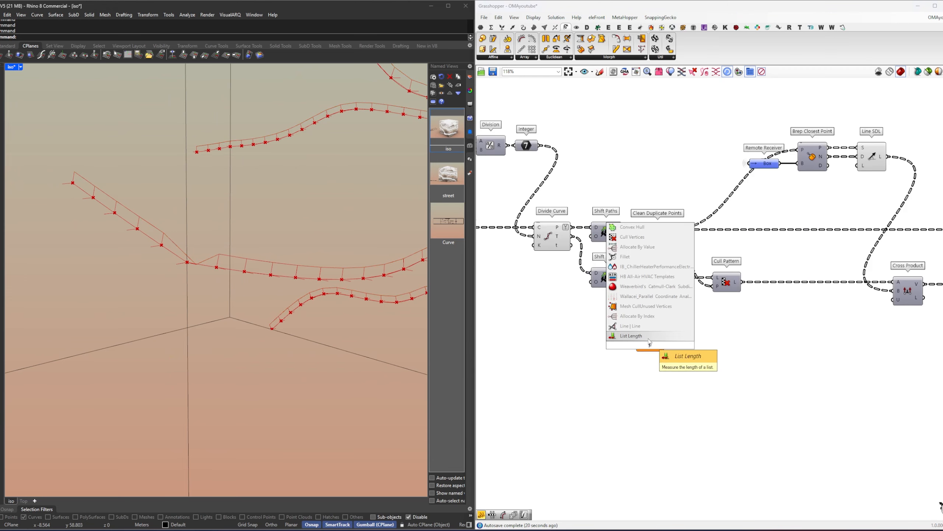
click(649, 336)
right_click(619, 351)
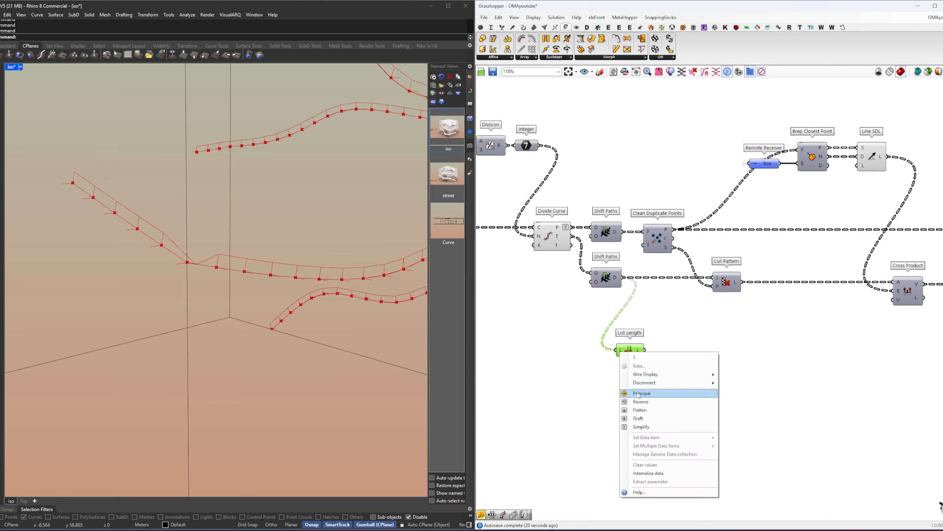
click(640, 410)
mouse_move(640, 353)
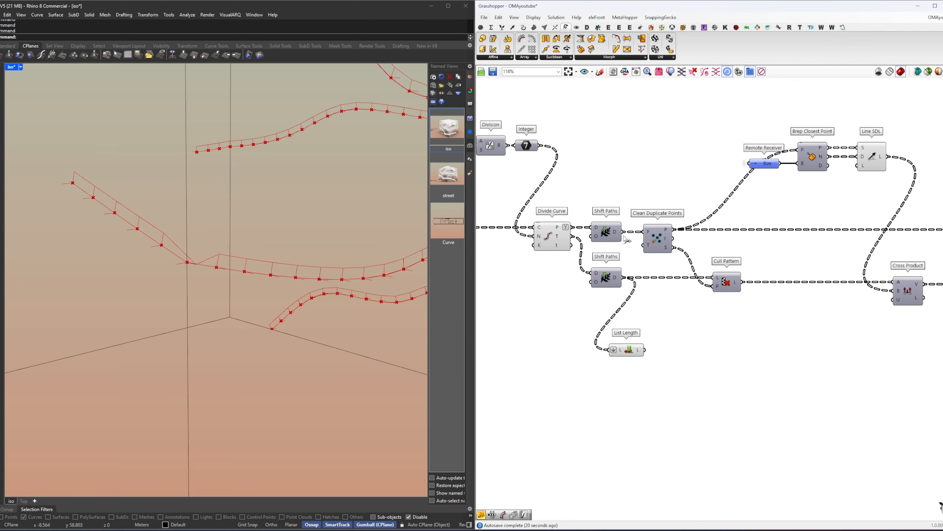
Step: Shift Cull Pattern closer to Shift Paths and feed its output into List Length instead, placing List Length below it
right_drag(672, 254, 613, 253)
drag(668, 279, 656, 280)
click(632, 313)
right_drag(632, 313, 616, 317)
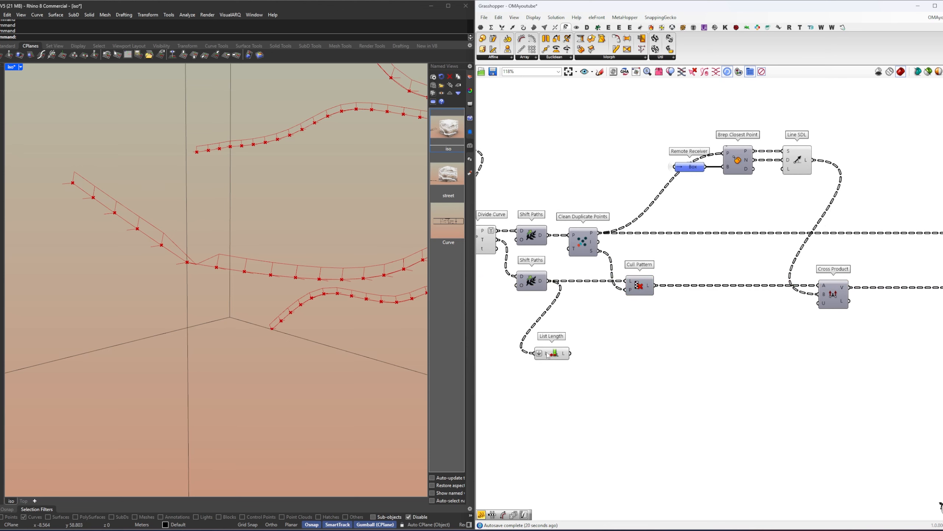
drag(545, 353, 647, 325)
drag(656, 285, 652, 371)
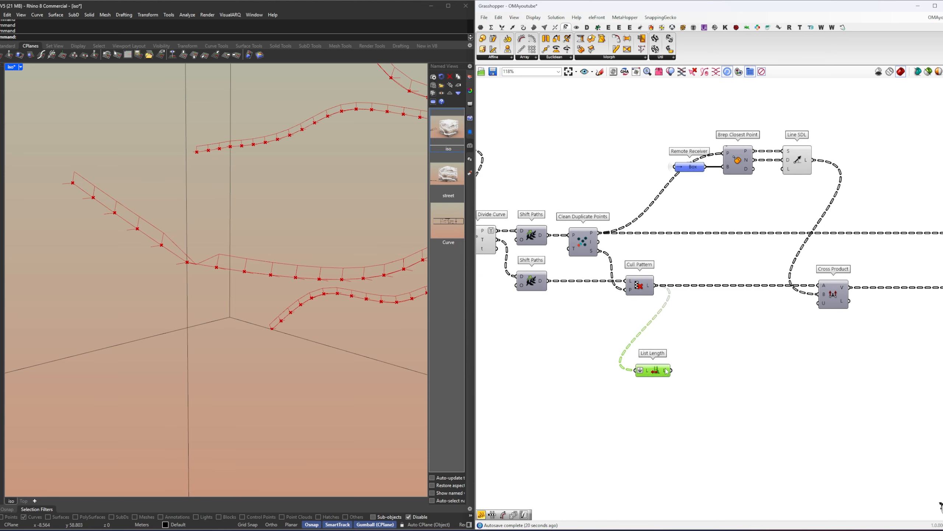
mouse_move(667, 370)
Step: Add a Range component beside List Length and feed the list length into its steps input
right_drag(711, 383, 708, 383)
double_click(708, 380)
text(range)
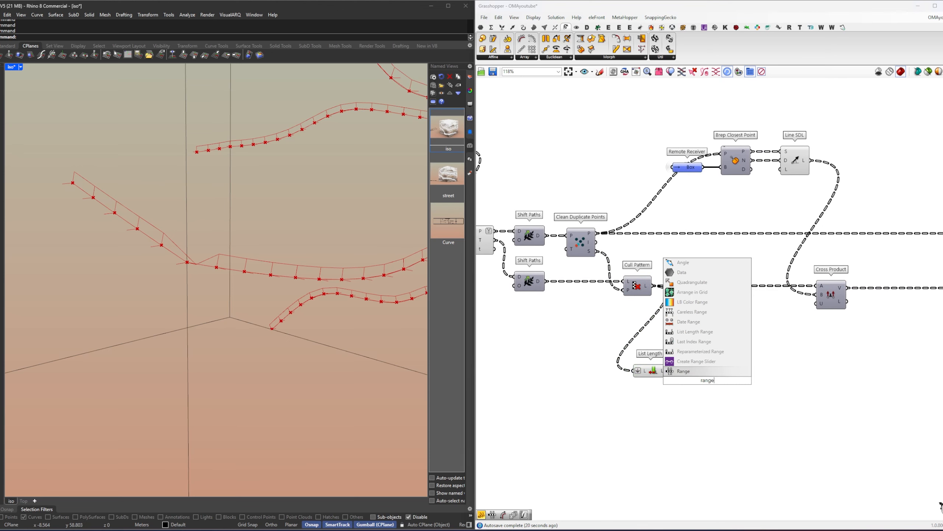
key(Return)
scroll(678, 365, up, 1)
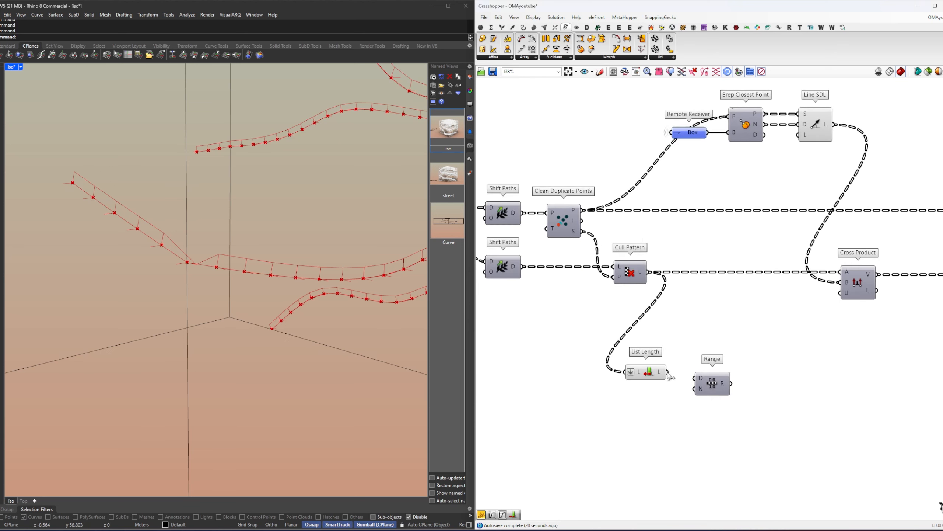
drag(703, 383, 702, 377)
right_click(697, 371)
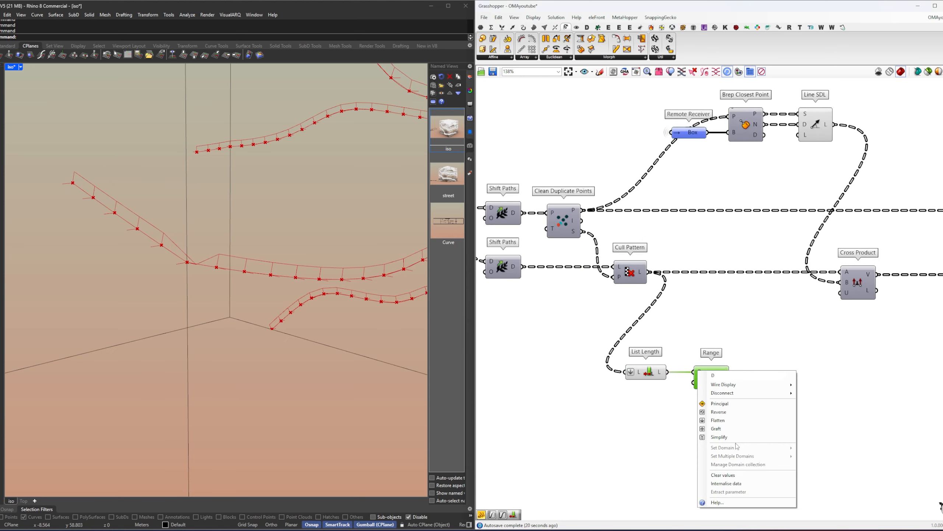
click(669, 407)
drag(699, 386, 698, 375)
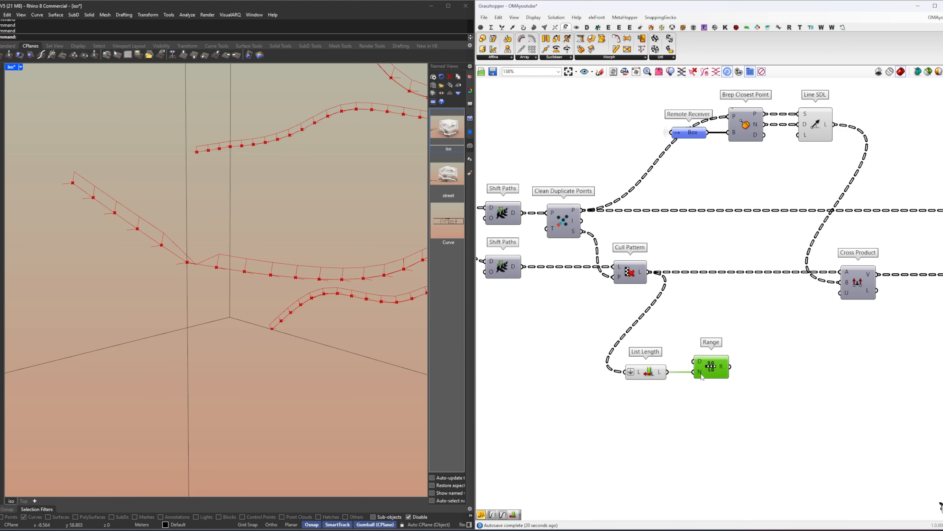
Step: Set an expression on Range's steps input so it outputs one number per list item, and move List Length and Range slightly lower
right_click(699, 372)
mouse_move(728, 447)
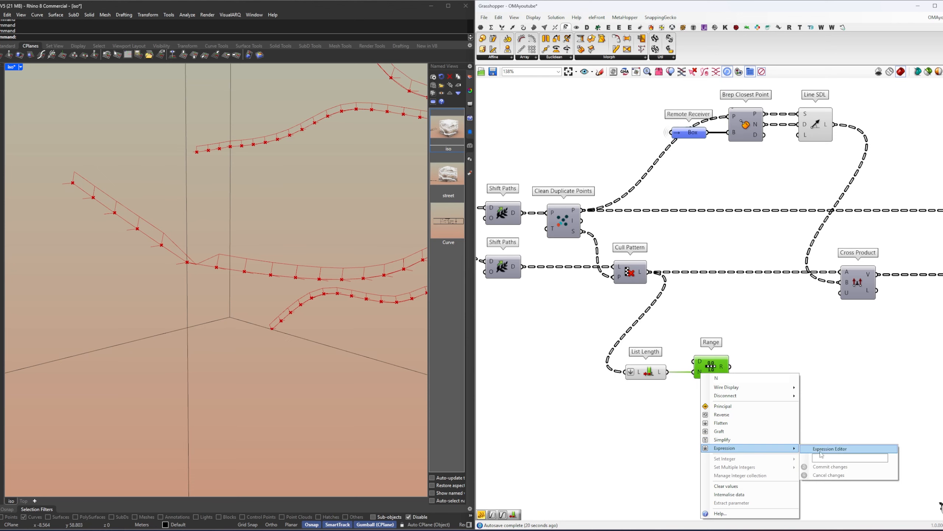
click(822, 457)
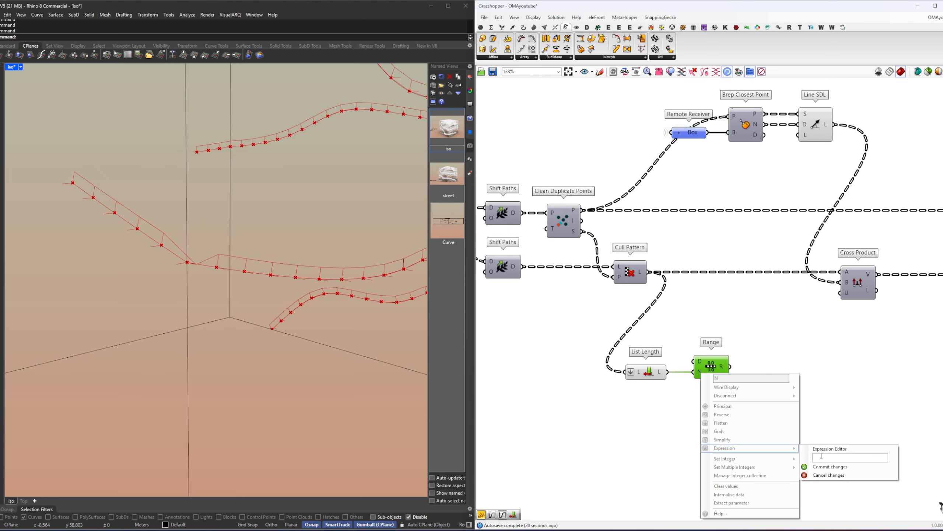
click(753, 340)
scroll(709, 363, up, 2)
mouse_move(645, 375)
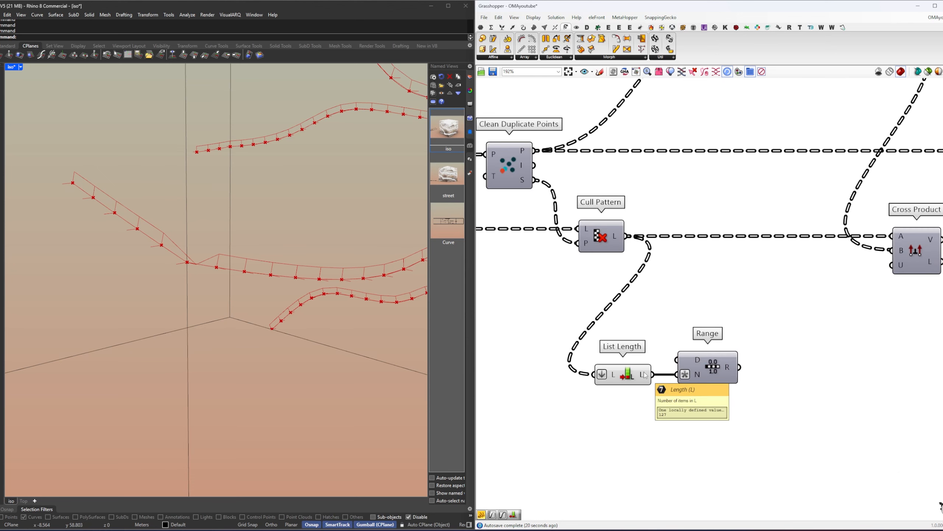
mouse_move(730, 373)
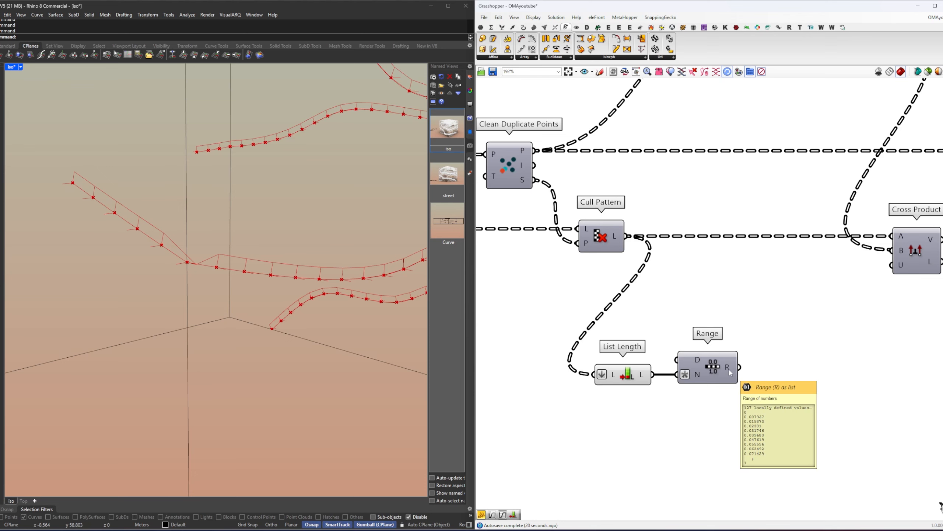
drag(750, 401, 624, 396)
click(843, 387)
right_drag(843, 387, 757, 365)
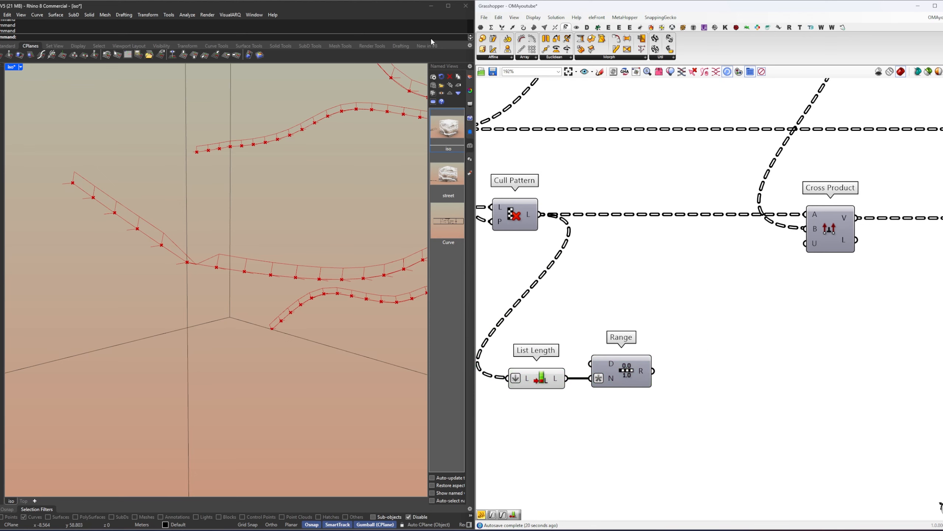
Step: Add a Rich Graph Mapper from the Maths components and place it beyond Range
right_drag(712, 309, 749, 228)
right_drag(705, 326, 696, 342)
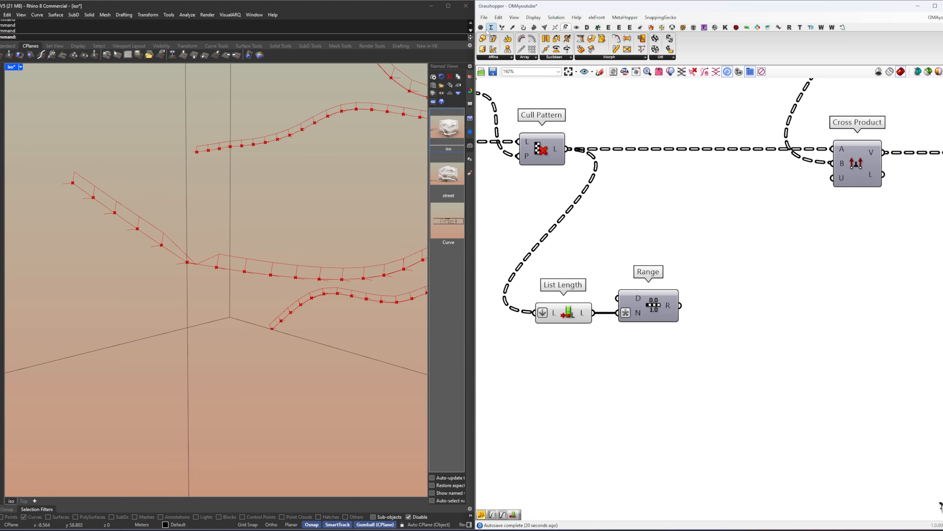
click(488, 31)
drag(737, 89, 814, 274)
right_drag(813, 294, 720, 260)
drag(706, 238, 722, 289)
drag(783, 319, 891, 318)
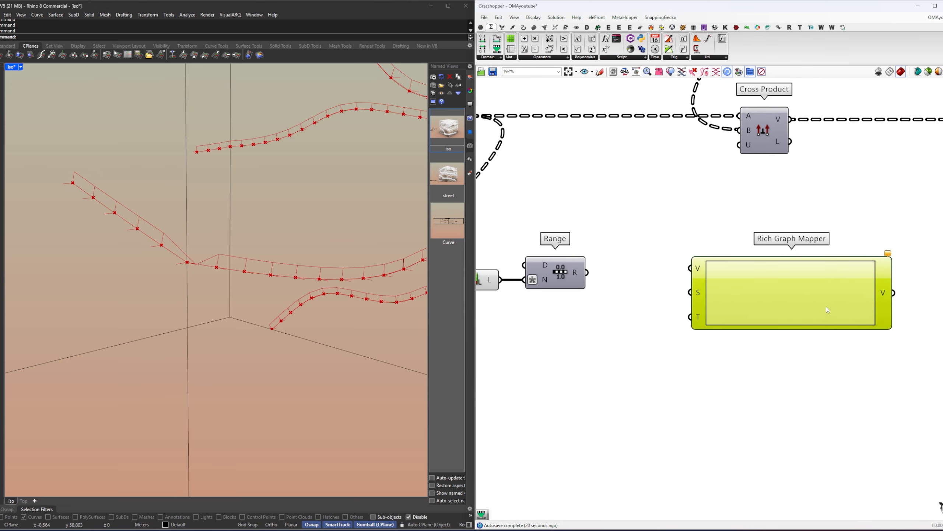
right_drag(820, 307, 827, 299)
drag(791, 300, 756, 300)
Step: Feed Range's output into the Rich Graph Mapper's values input and align the mapper so the wire runs straight
right_drag(597, 268, 680, 279)
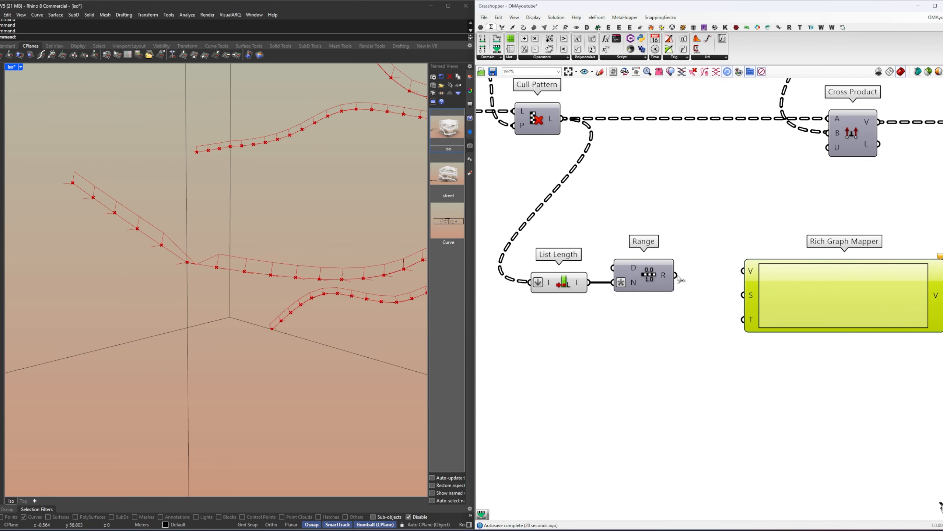
drag(674, 275, 743, 270)
drag(795, 296, 813, 295)
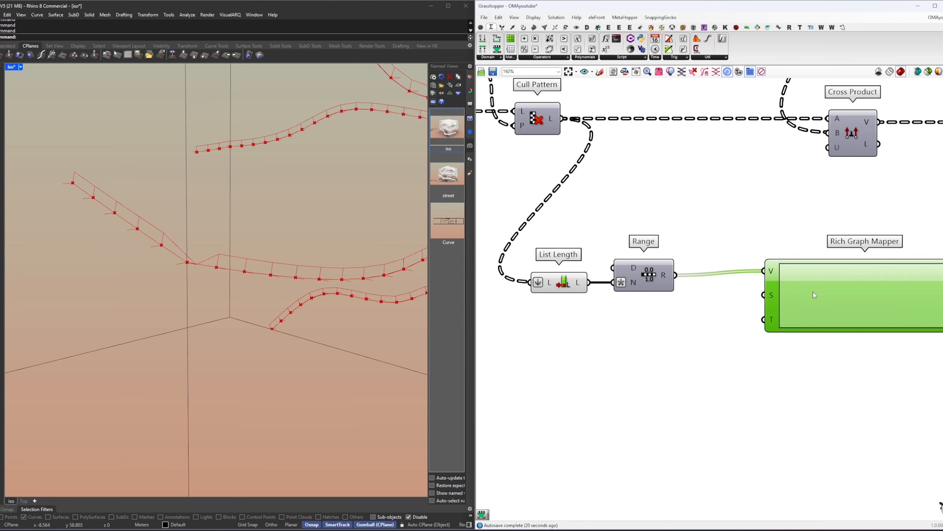
right_drag(814, 296, 814, 307)
drag(814, 307, 816, 311)
right_drag(816, 311, 813, 300)
Step: Add two number sliders set to 1 and 4, stacked below Range
click(672, 350)
double_click(661, 350)
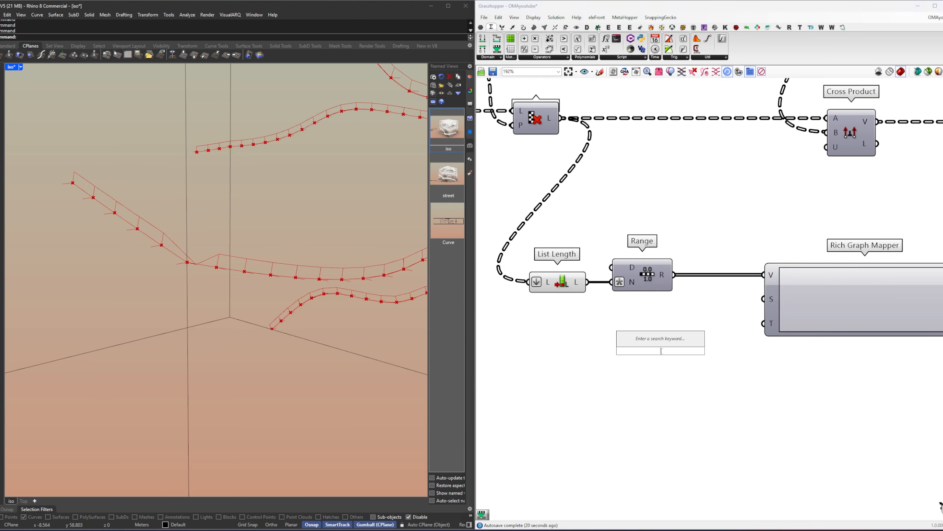
text(1)
key(Return)
drag(670, 354, 647, 355)
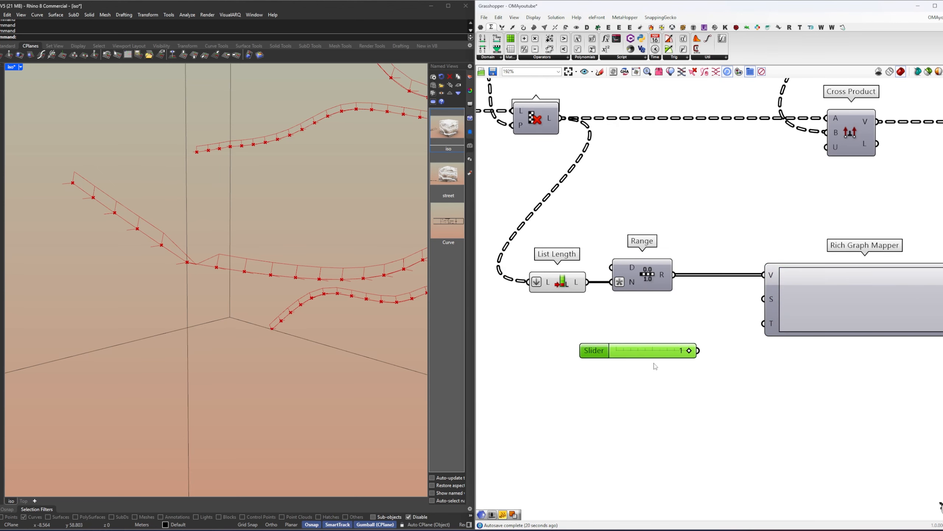
double_click(724, 380)
click(678, 392)
double_click(677, 388)
text(4)
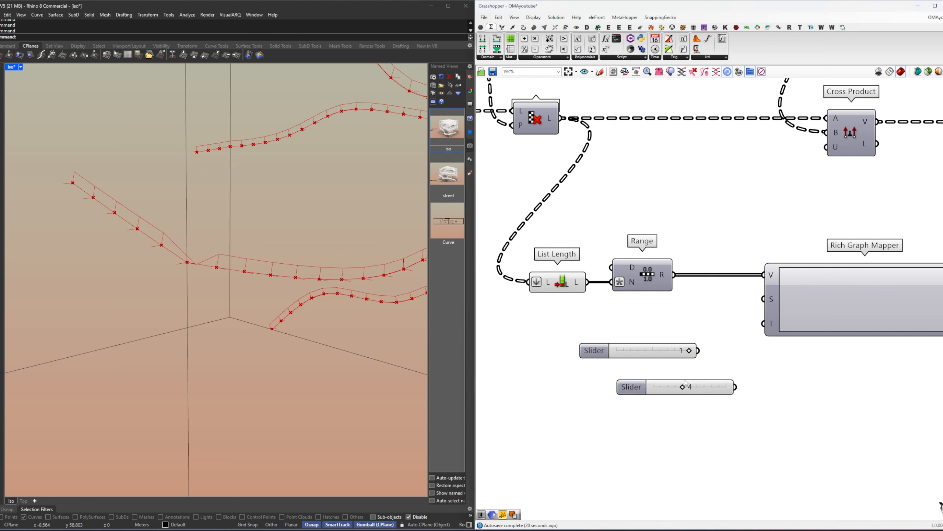
key(Return)
click(717, 379)
text(cd)
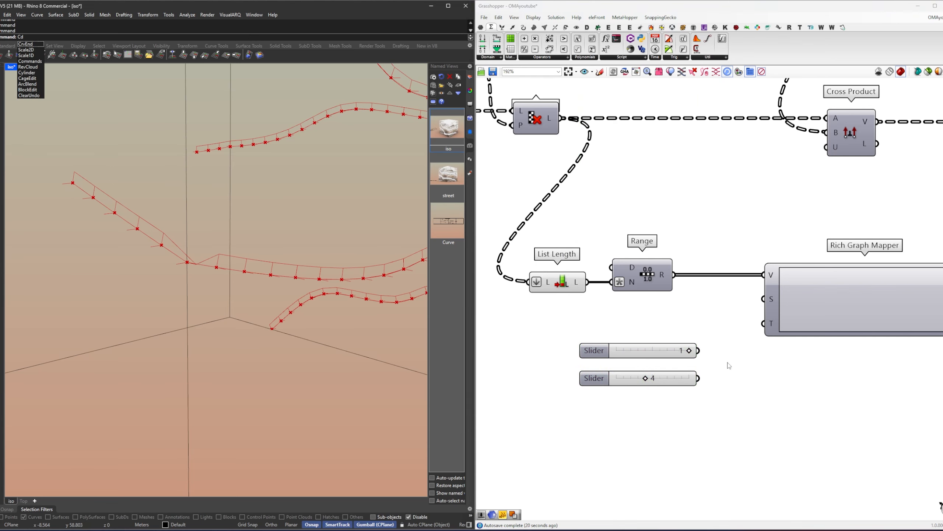
double_click(727, 362)
text(cd)
click(713, 355)
click(716, 356)
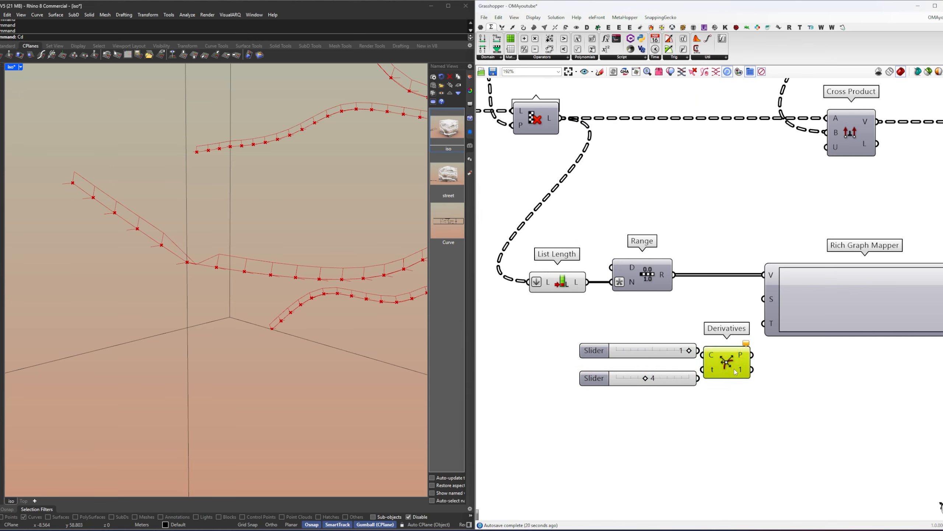
key(Delete)
double_click(723, 361)
text(cd)
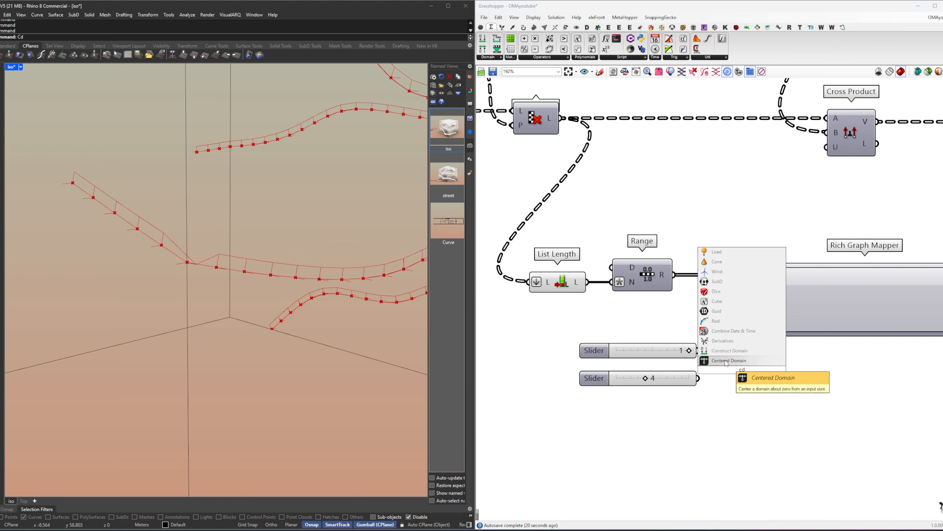
click(722, 361)
key(Delete)
Step: Add a Construct Domain component and feed it with the 1 slider as domain start and the 4 slider as domain end
double_click(741, 373)
text(cd)
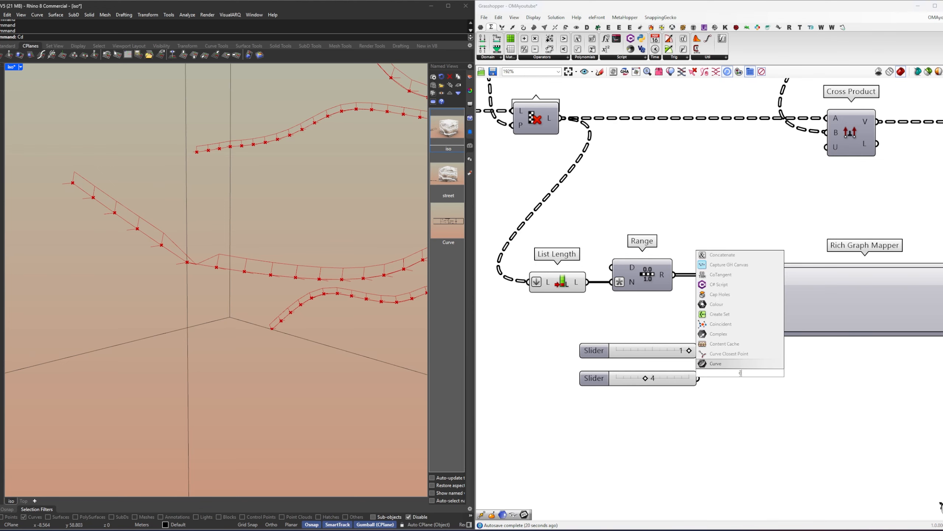
click(735, 354)
drag(709, 358, 717, 365)
drag(732, 370, 748, 362)
drag(699, 379, 756, 356)
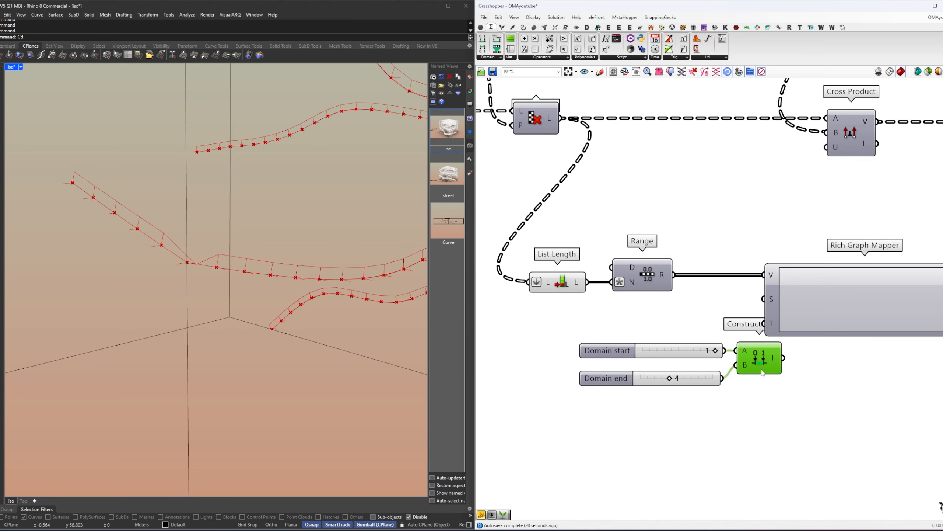
Step: Move Construct Domain and its sliders beneath Range and feed the domain into the Rich Graph Mapper's target input
drag(780, 395, 618, 348)
drag(747, 356, 781, 325)
click(677, 337)
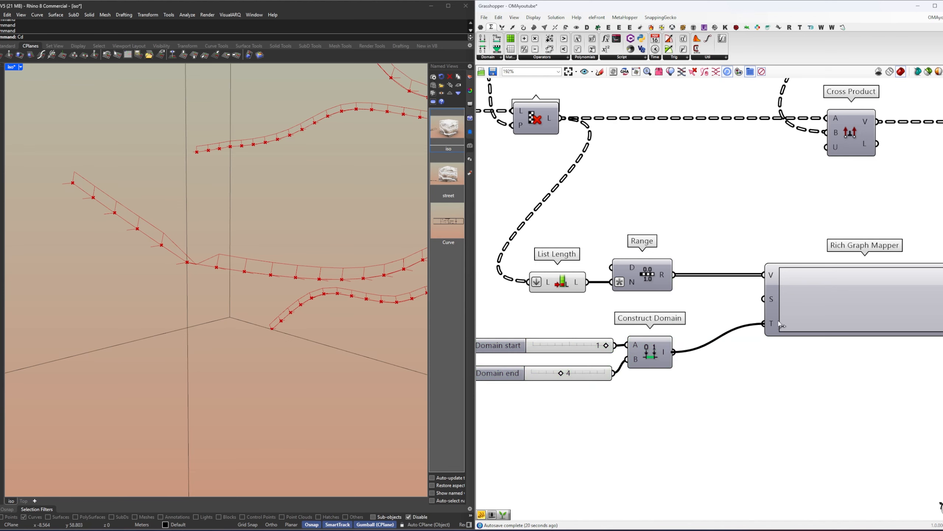
Step: Try an interpolated five-point graph in the Rich Graph Mapper, reshaping it into a gentle wave ending near mid-height
right_drag(820, 333, 676, 333)
right_click(690, 308)
mouse_move(759, 378)
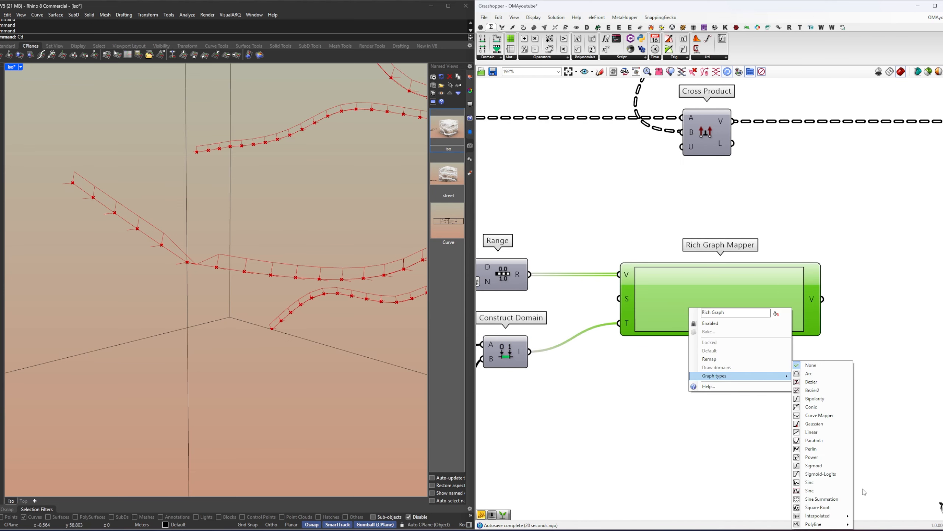
click(893, 485)
scroll(677, 313, up, 3)
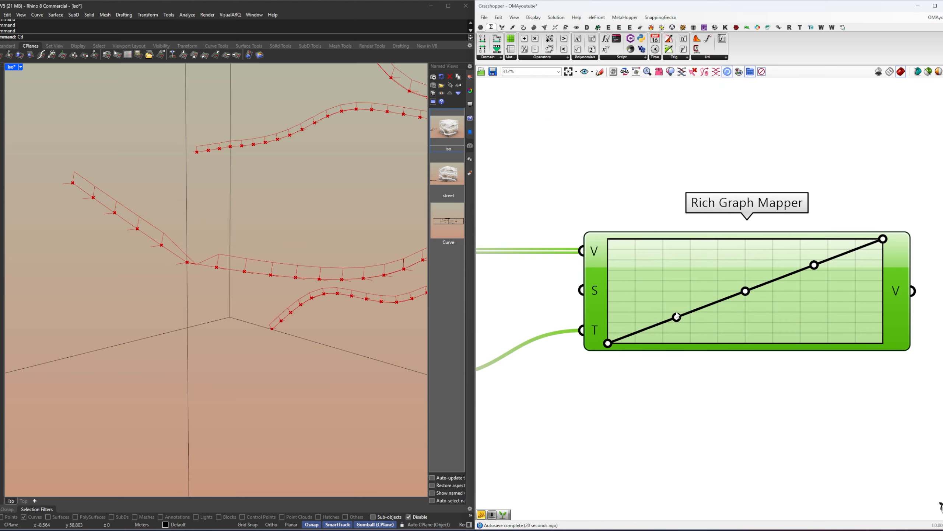
drag(676, 314, 670, 294)
drag(751, 293, 760, 302)
drag(810, 268, 816, 286)
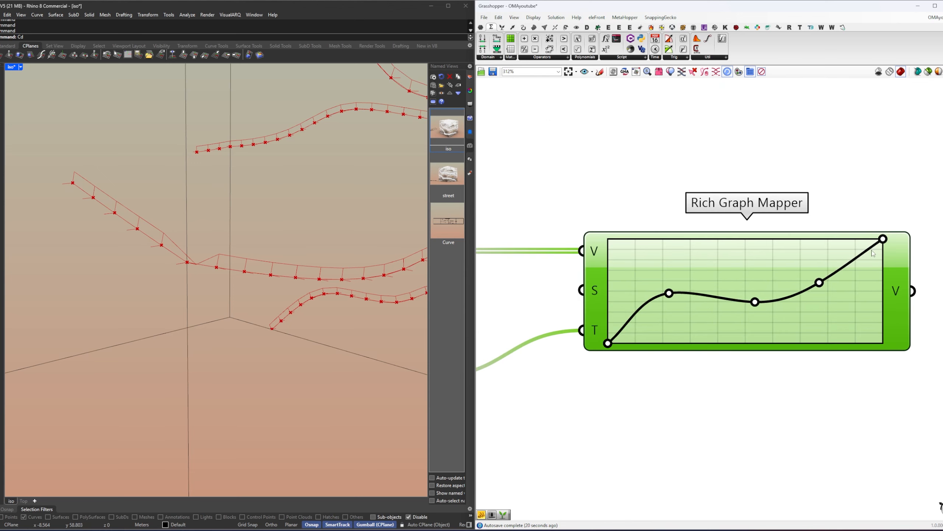
drag(883, 240, 883, 297)
Step: Try a five-point polyline graph in the Rich Graph Mapper, flattening it around mid-height with a dip before the last point
right_click(810, 326)
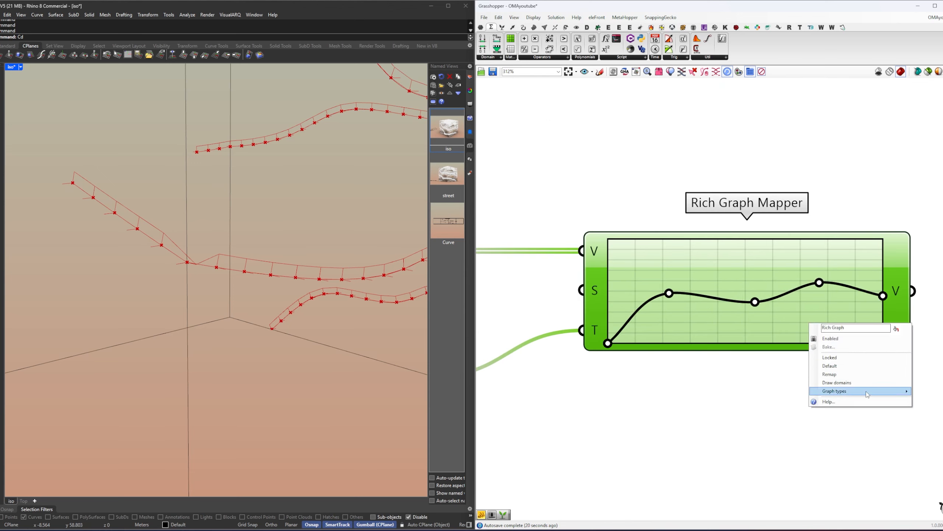
mouse_move(866, 391)
click(766, 524)
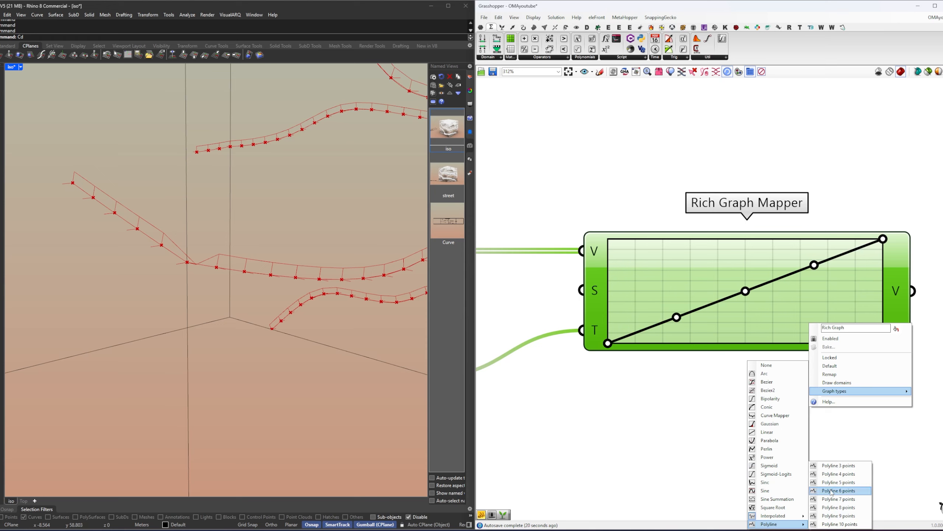
click(827, 481)
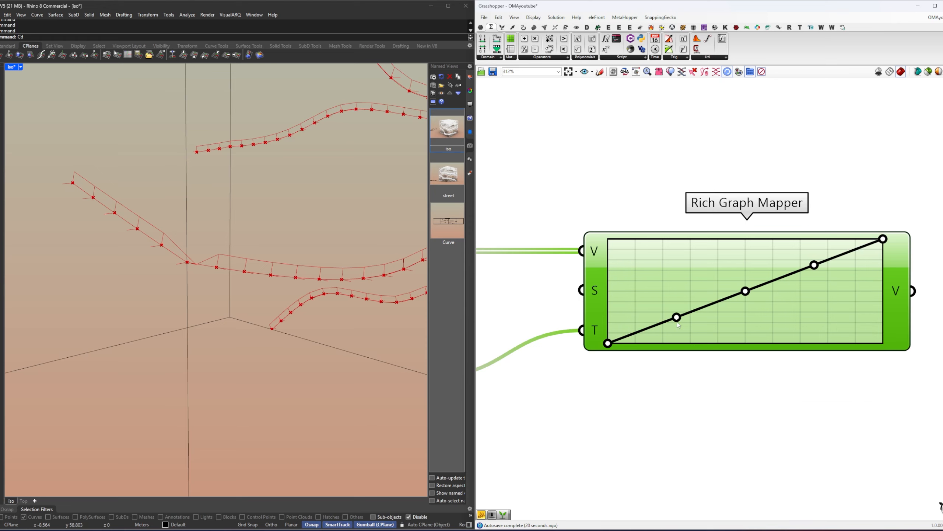
drag(677, 323, 653, 315)
drag(608, 344, 611, 309)
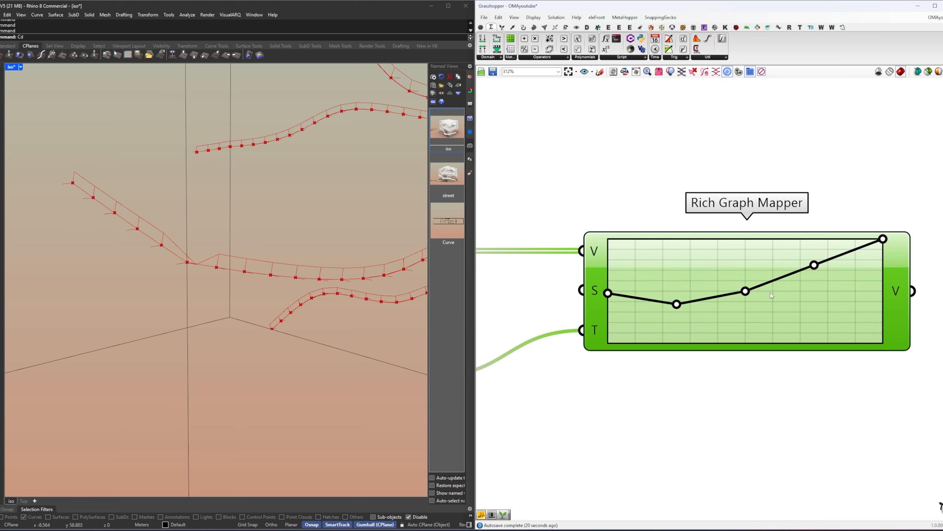
drag(741, 291, 758, 301)
drag(814, 264, 819, 319)
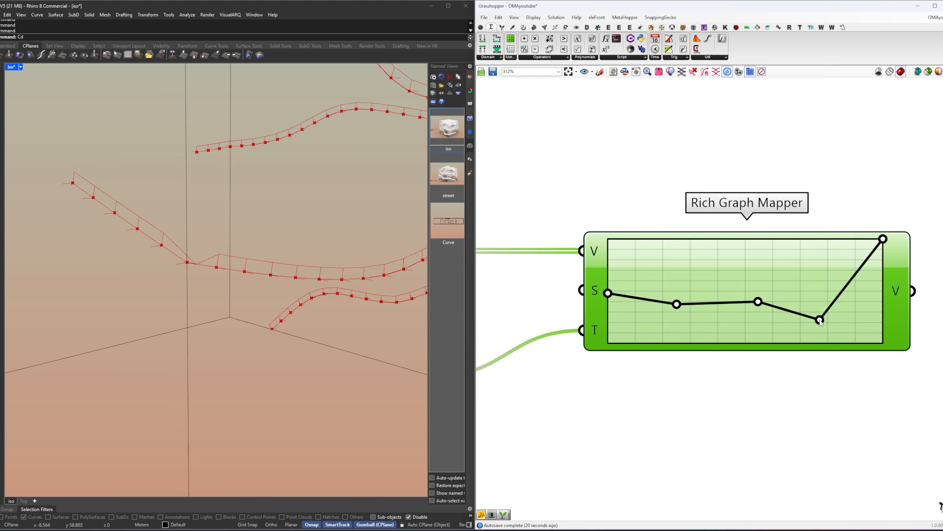
drag(884, 239, 884, 298)
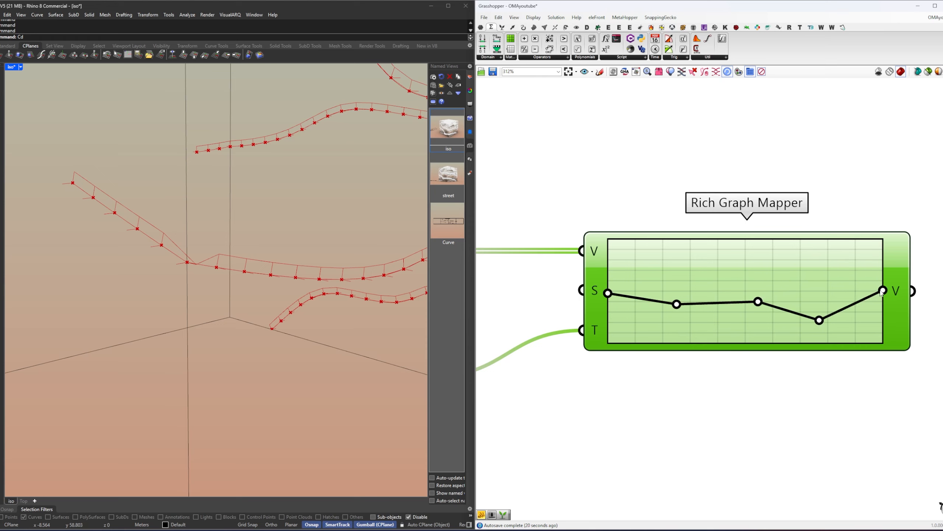
drag(677, 304, 672, 310)
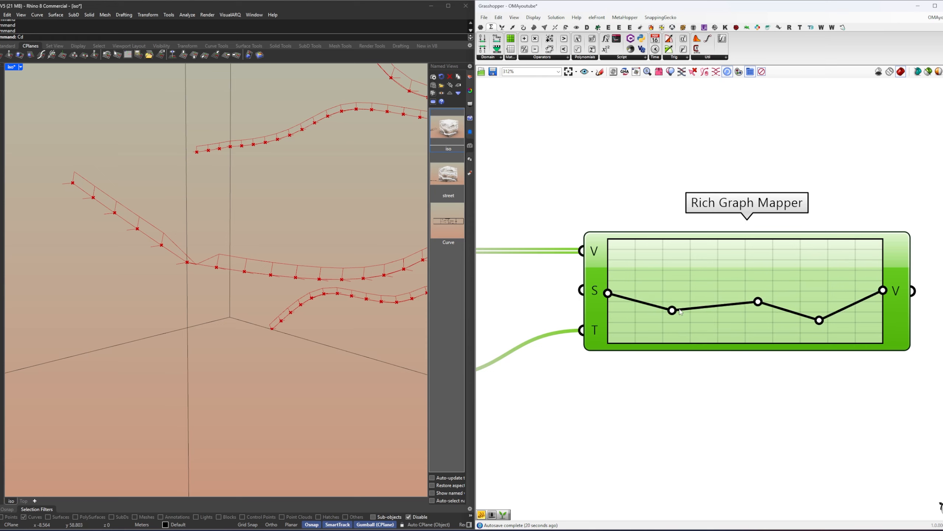
Step: Set the Rich Graph Mapper to a six-point polyline and arrange its points into a shallow zigzag around mid-height
right_click(717, 299)
mouse_move(780, 366)
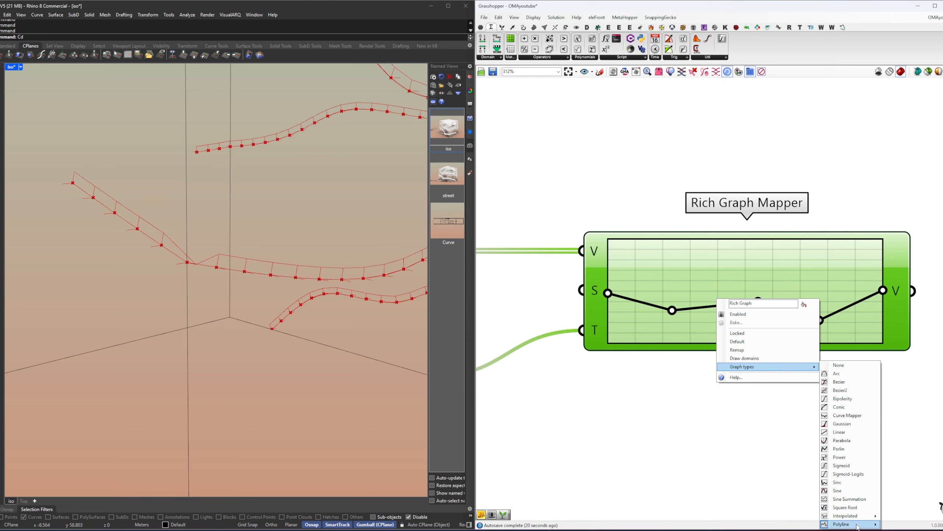
mouse_move(851, 524)
click(910, 491)
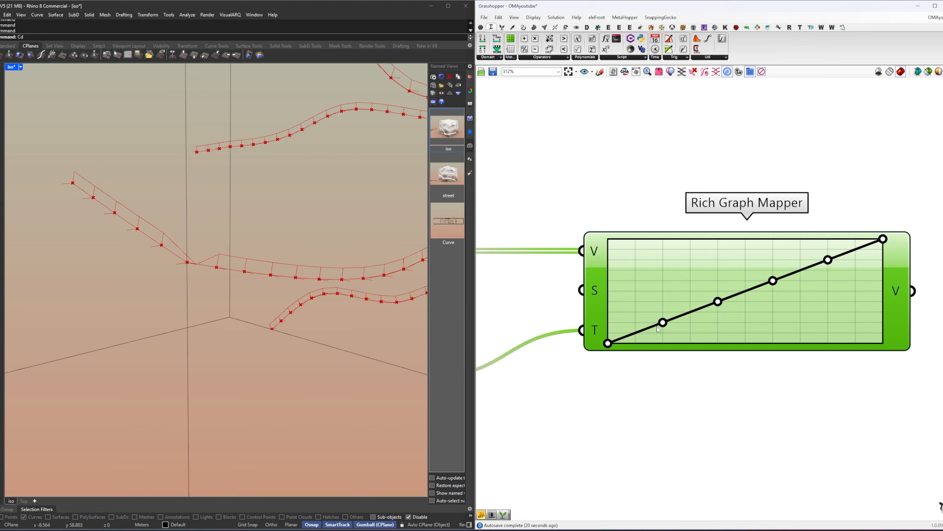
drag(663, 323, 667, 302)
drag(607, 344, 608, 296)
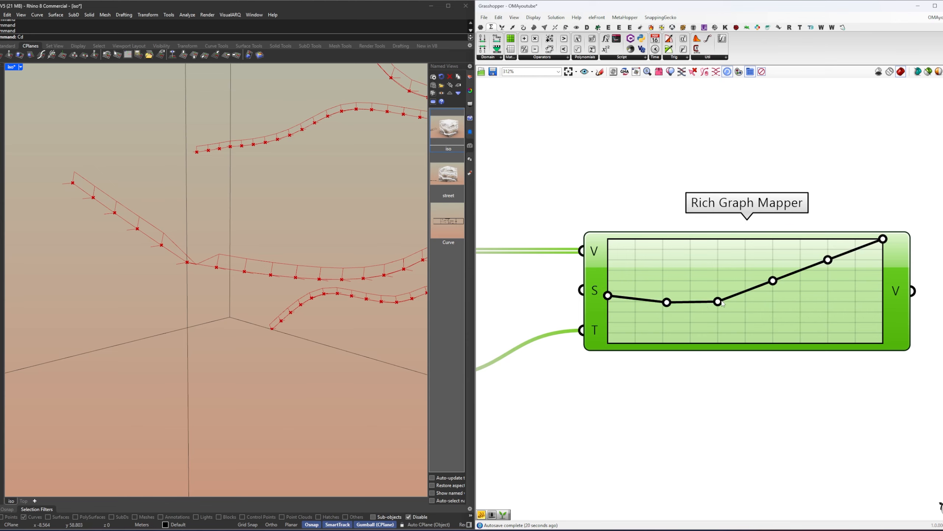
drag(718, 301, 716, 290)
drag(773, 281, 772, 296)
drag(828, 260, 823, 283)
drag(884, 262, 883, 302)
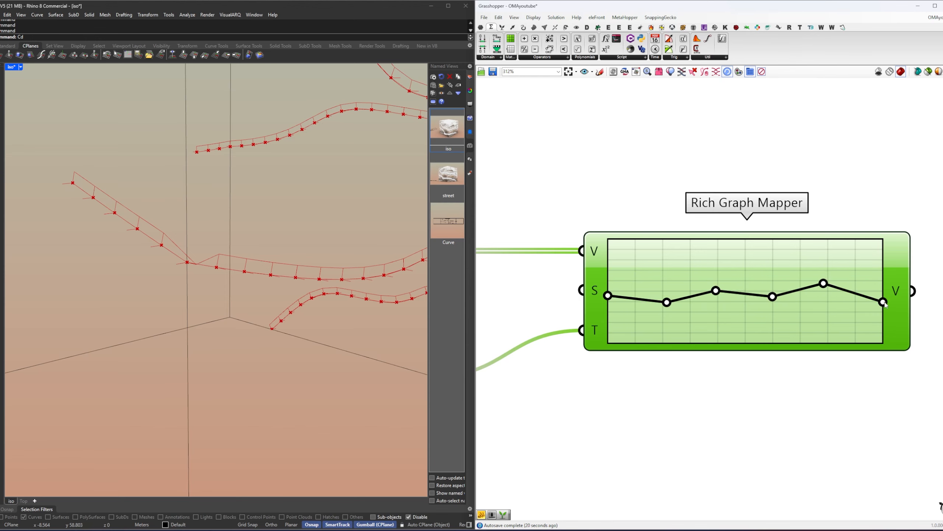
Step: Add a Graph Mapper beyond the Rich Graph Mapper and feed it the Rich Graph Mapper's output
click(929, 320)
right_drag(929, 320, 637, 327)
scroll(756, 318, down, 2)
right_drag(736, 309, 776, 303)
double_click(776, 303)
text(graph)
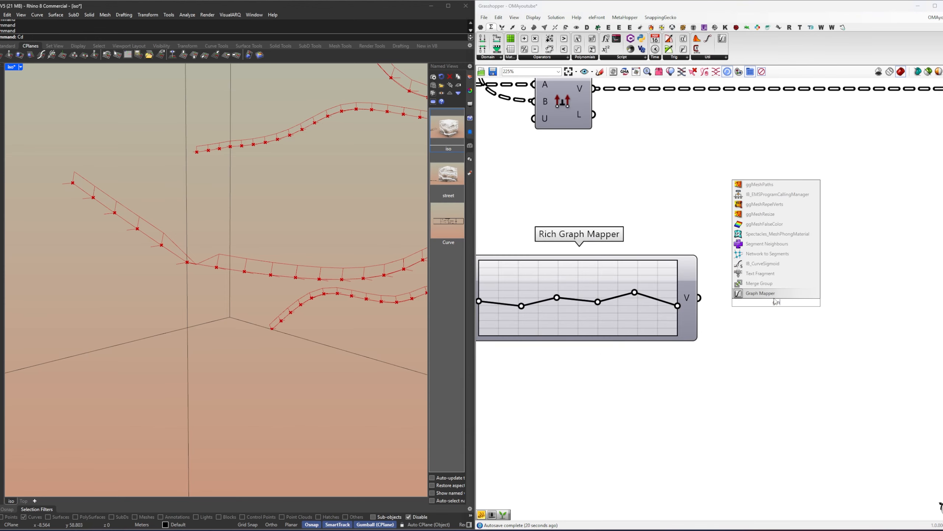
click(774, 294)
drag(707, 301, 711, 302)
drag(757, 306, 817, 301)
Step: Set the Graph Mapper to the Sine Summation graph and adjust the handles of both waves for taller, tighter peaks
right_click(817, 301)
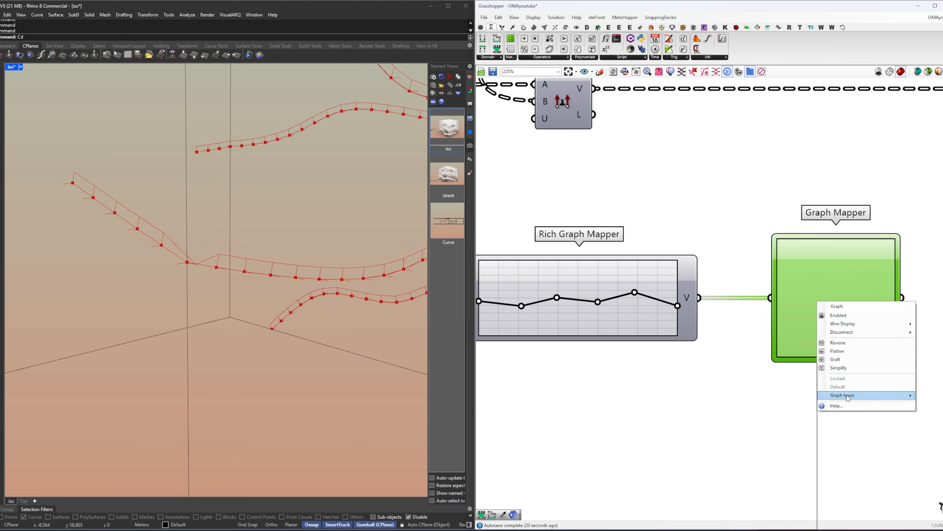
mouse_move(847, 395)
click(786, 515)
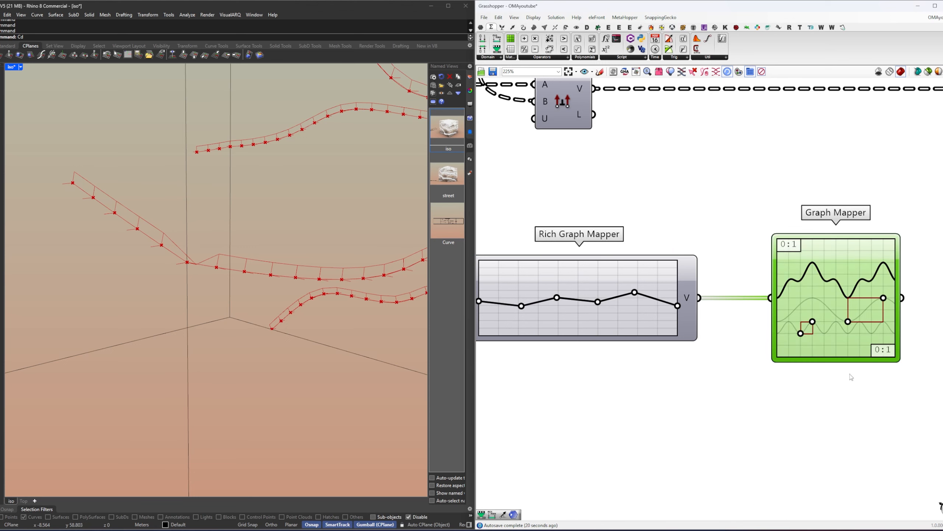
right_drag(860, 305, 832, 303)
drag(855, 291, 848, 282)
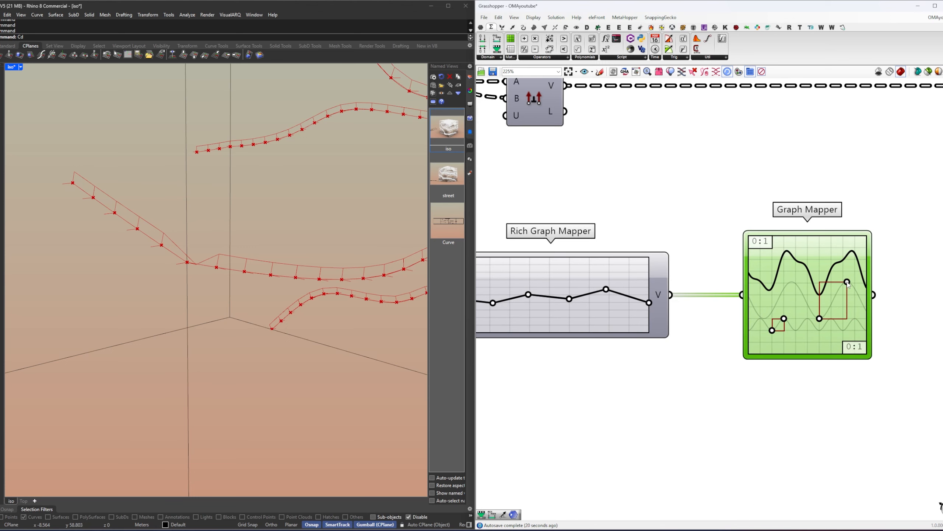
drag(785, 318, 781, 311)
Step: Stack the two domain sliders tightly beside Construct Domain and place a copy of all three components directly below
scroll(793, 336, down, 4)
right_drag(766, 348, 806, 310)
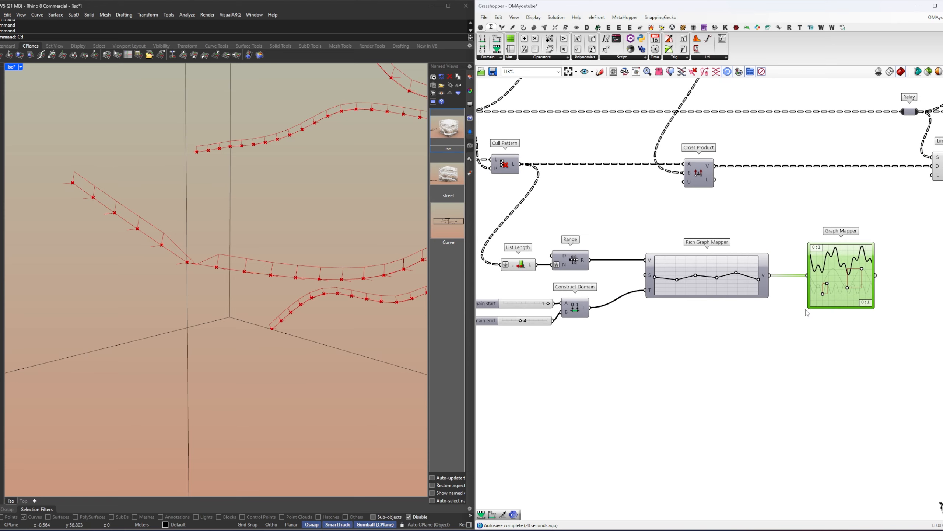
right_drag(605, 365, 678, 366)
drag(677, 366, 589, 289)
drag(647, 308, 647, 320)
drag(705, 341, 688, 346)
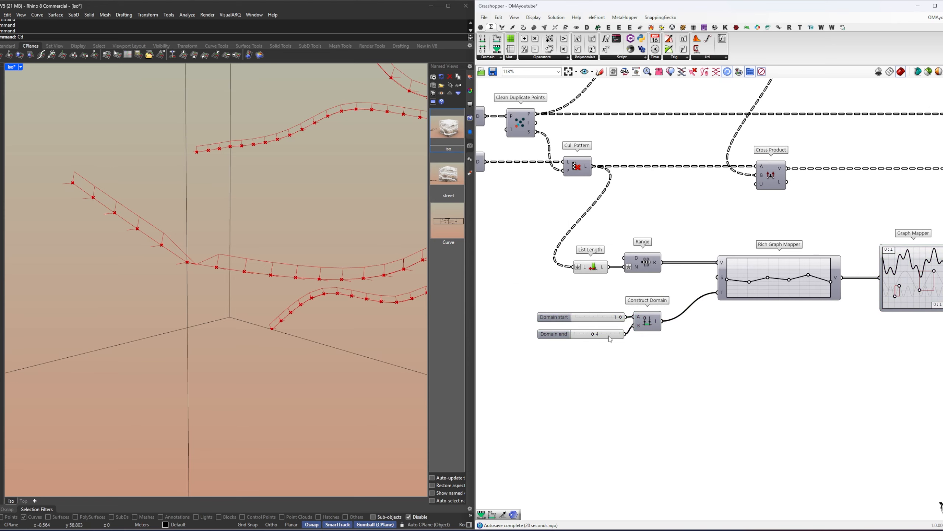
drag(609, 336, 610, 328)
click(623, 342)
drag(670, 342, 567, 299)
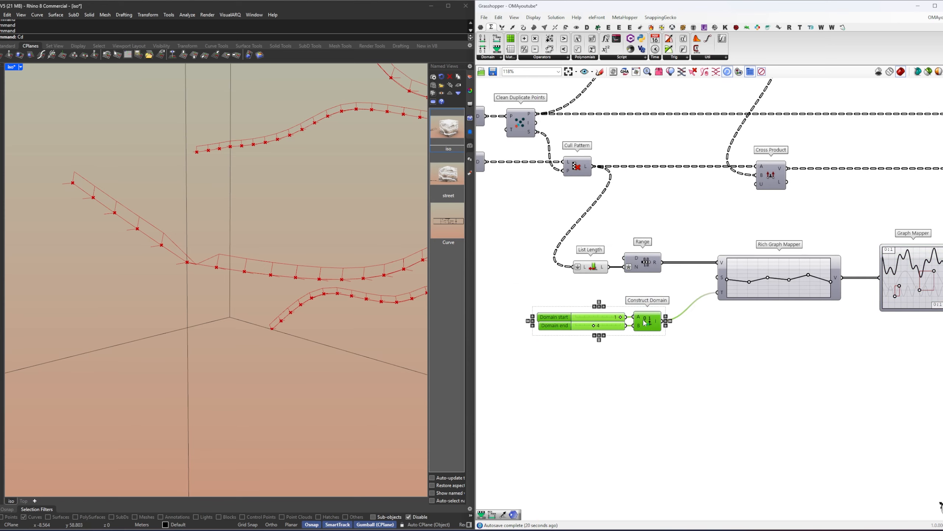
alt+drag(643, 320, 648, 352)
Step: Add Remap Numbers, shift the Graph Mapper closer to the Rich Graph Mapper, and feed its output into the remap's value input
right_drag(804, 360, 699, 377)
double_click(768, 375)
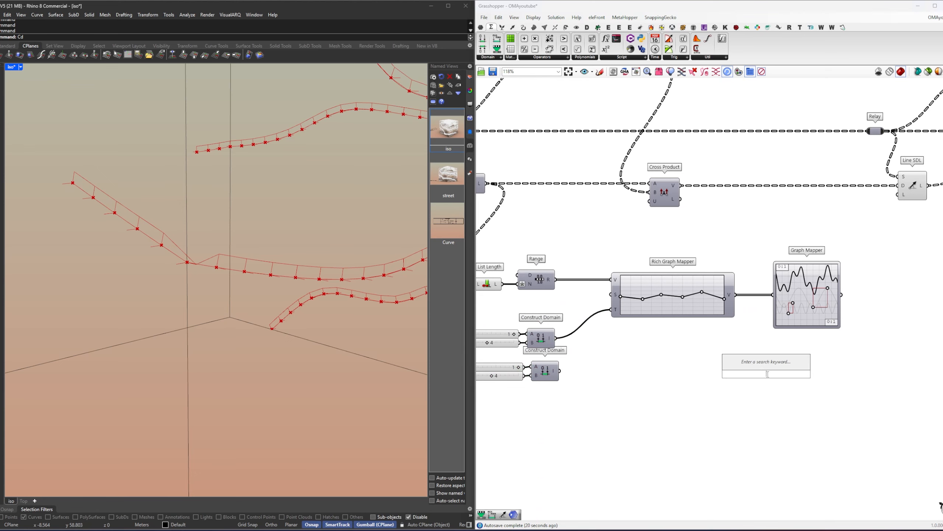
text(remap)
key(Return)
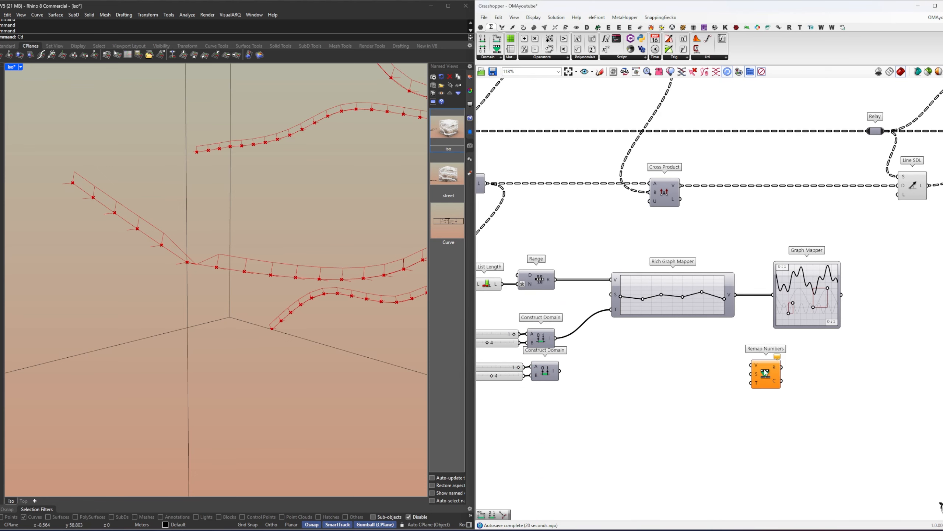
right_drag(766, 373, 731, 375)
drag(751, 326, 729, 326)
drag(730, 373, 798, 363)
mouse_move(784, 301)
mouse_down()
mouse_move(791, 347)
mouse_move(790, 302)
mouse_up()
drag(786, 358, 785, 356)
drag(800, 363, 832, 363)
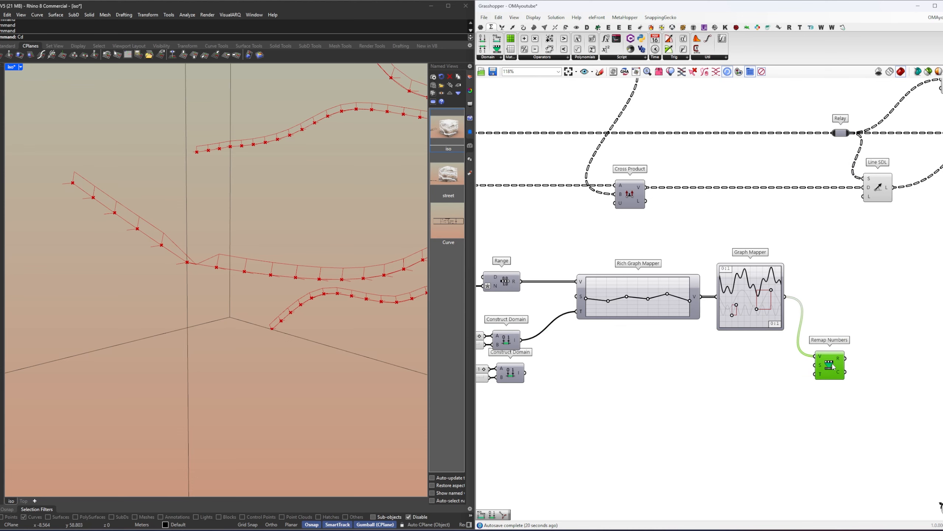
Step: Add a Bounds component fed by the Graph Mapper and use it as Remap Numbers' source domain, placed just before it
right_drag(619, 372, 687, 375)
right_drag(937, 310, 800, 326)
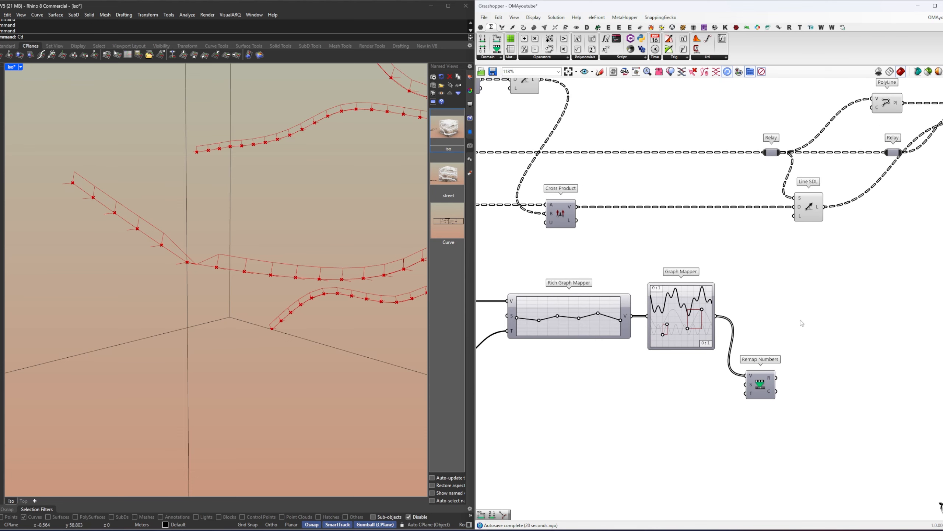
double_click(800, 318)
text(bounds)
key(Return)
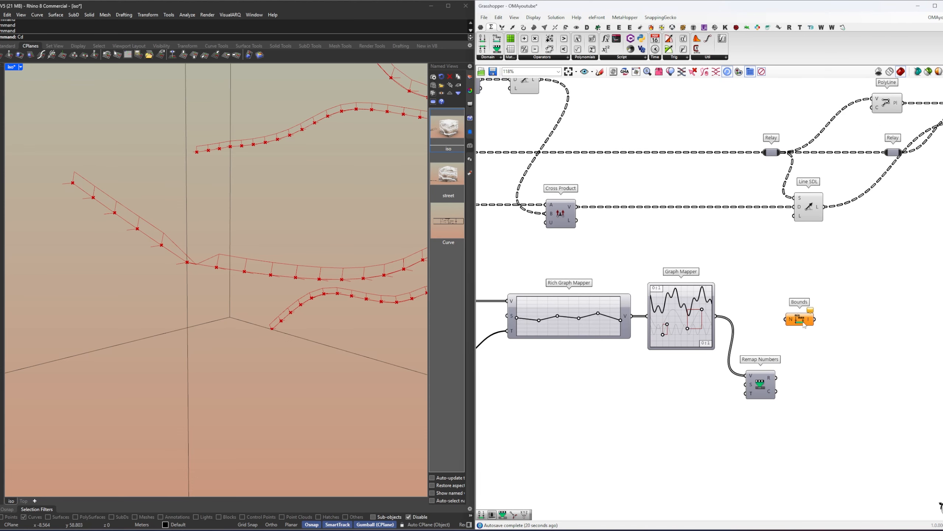
drag(731, 320, 781, 348)
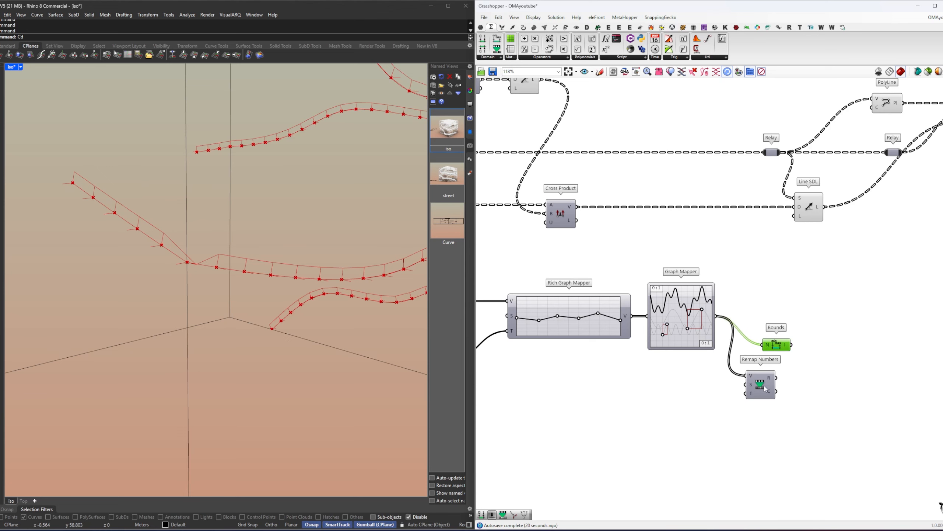
drag(767, 387, 764, 321)
Step: Route the copied Construct Domain's output through a Relay into Remap Numbers' target input
right_drag(482, 395, 696, 390)
right_drag(757, 389, 738, 386)
double_click(738, 386)
text(re)
click(715, 379)
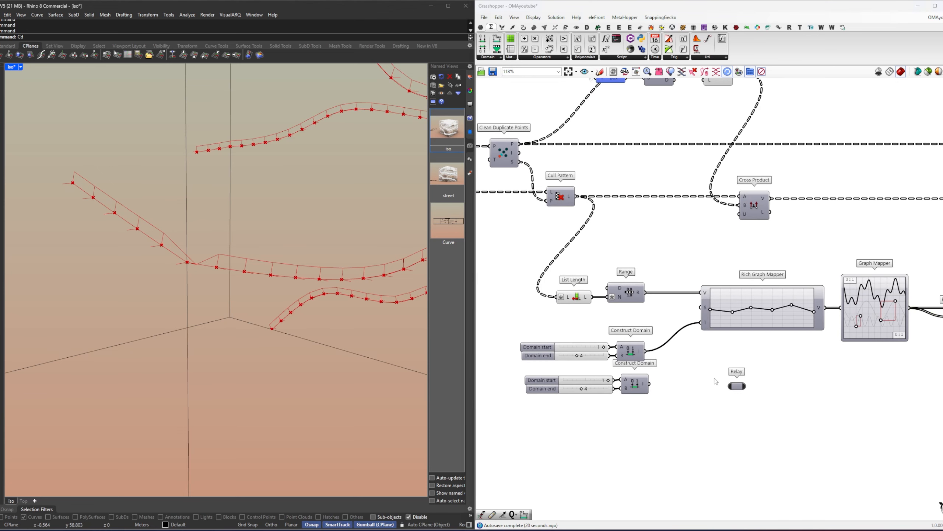
drag(719, 386, 900, 383)
right_drag(932, 376, 671, 387)
drag(647, 394, 728, 335)
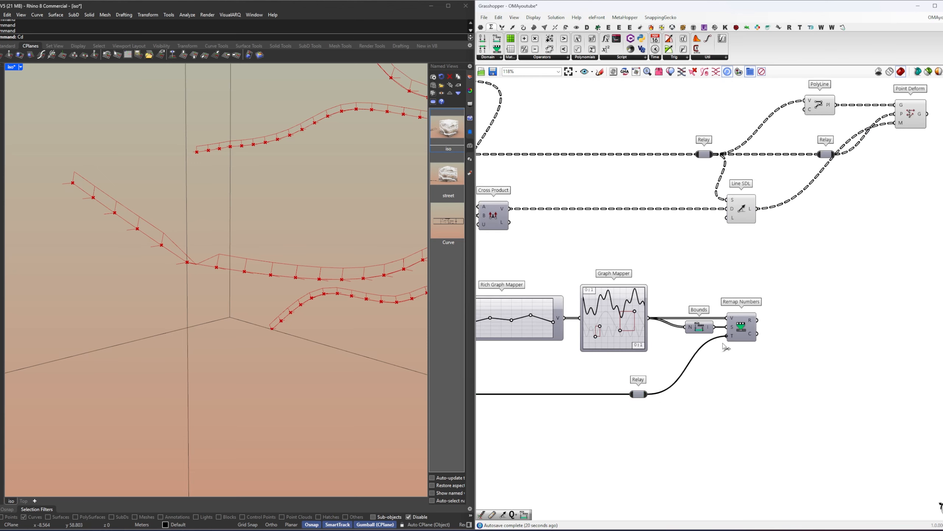
right_drag(742, 326, 813, 347)
mouse_move(697, 370)
right_drag(540, 379, 743, 365)
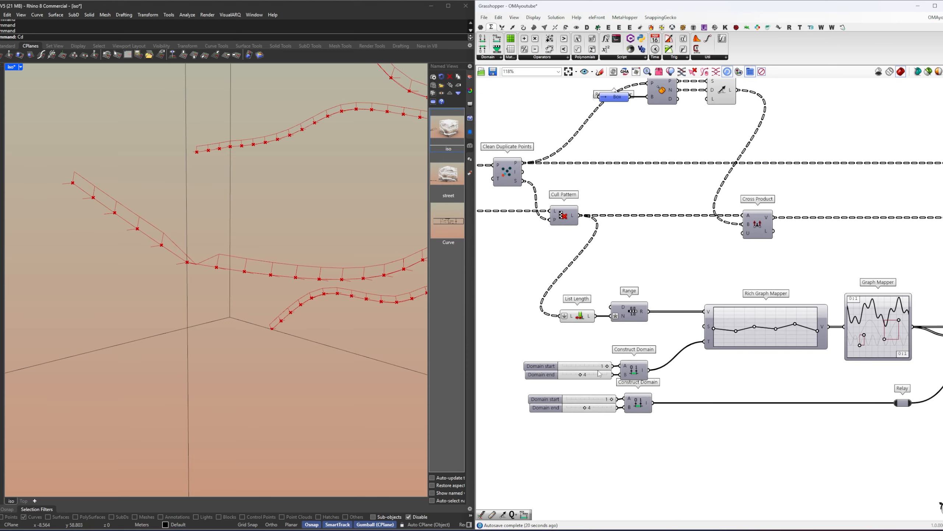
scroll(593, 404, up, 3)
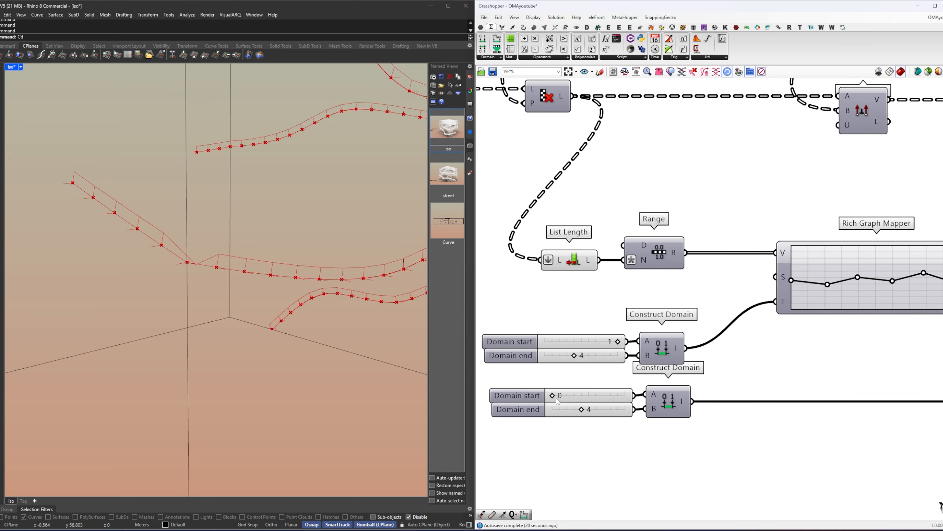
right_click(577, 398)
click(609, 431)
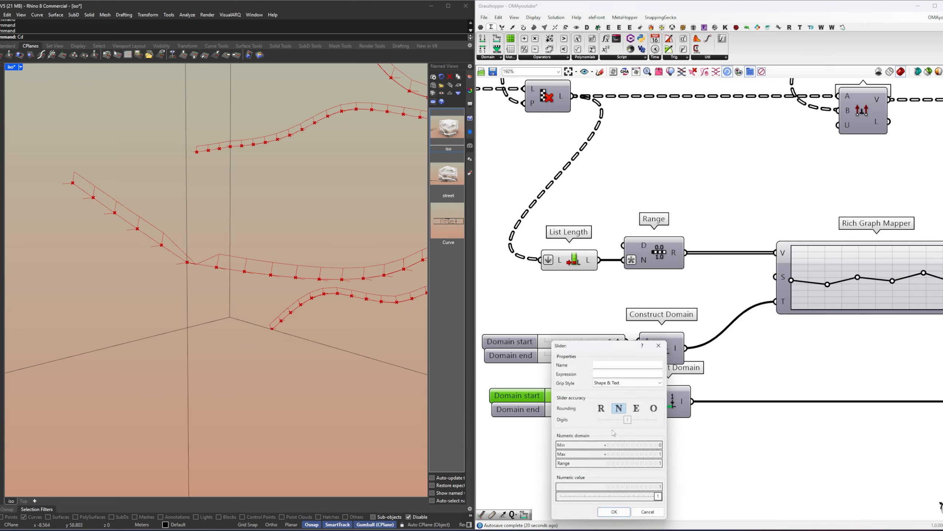
click(662, 342)
Step: Add a number slider ranging from 1 to 6 and delete the two sliders feeding the lower Construct Domain
right_drag(571, 466, 611, 438)
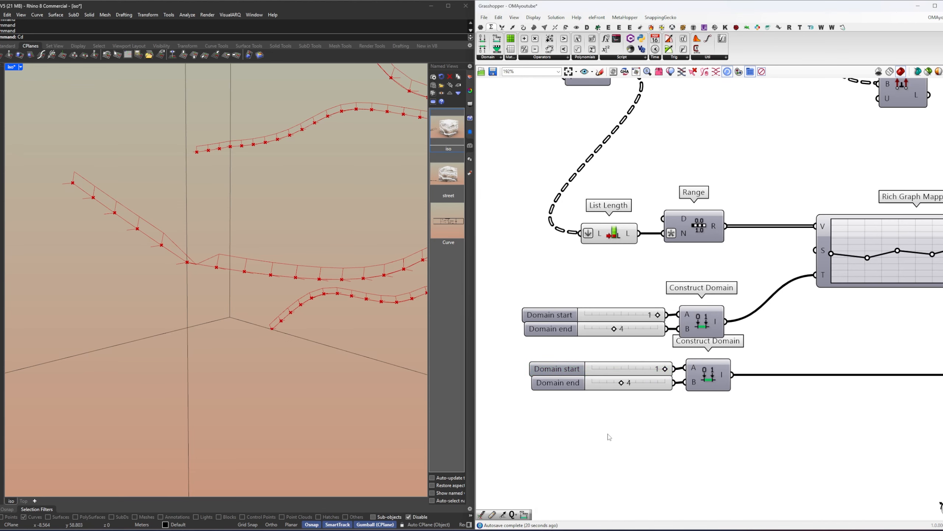
double_click(608, 433)
text(1..10)
key(Return)
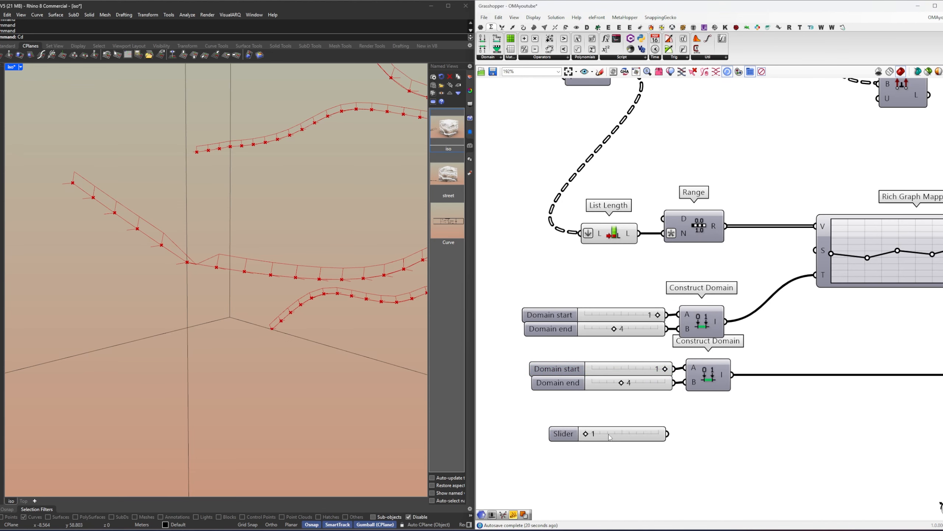
drag(630, 405, 609, 370)
key(Delete)
Step: Duplicate the new slider, wire the pair into the lower Construct Domain, and set the start to 4 and the end to 6
drag(626, 438, 625, 395)
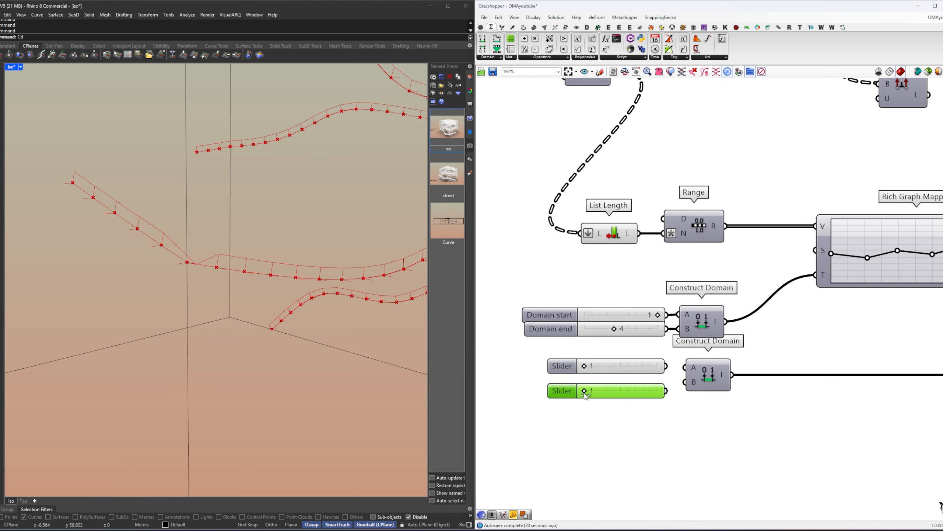
drag(666, 366, 685, 382)
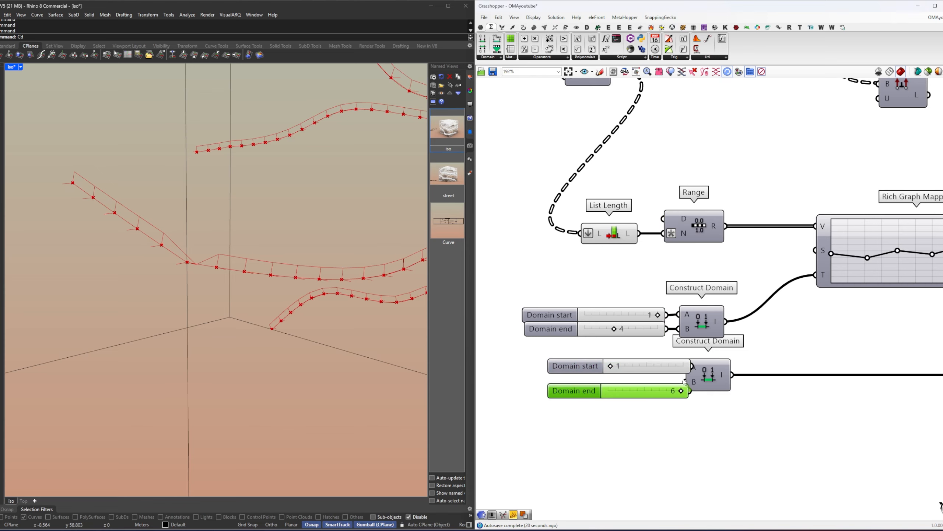
drag(639, 404, 591, 369)
click(591, 378)
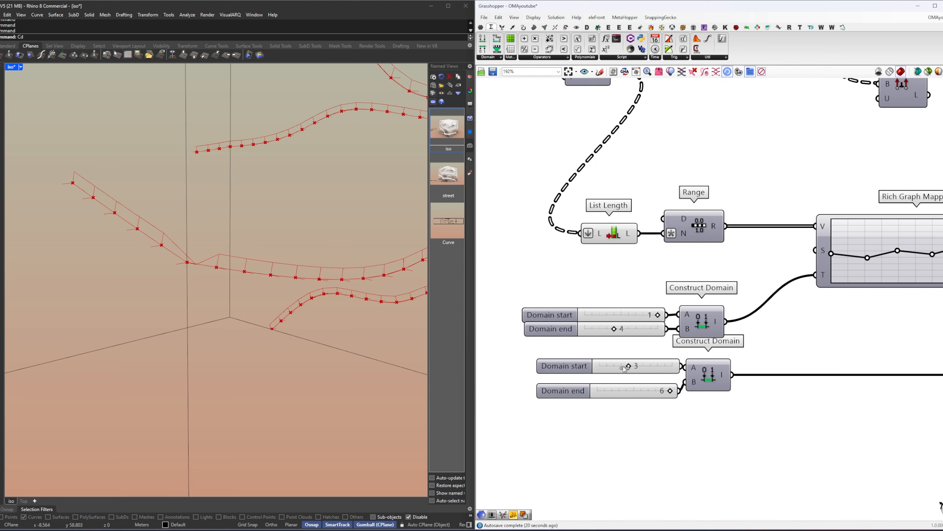
Step: Lower the second, fourth and last points of the Rich Graph Mapper's curve for a steeper zigzag
right_drag(865, 333, 701, 331)
right_drag(694, 256, 667, 283)
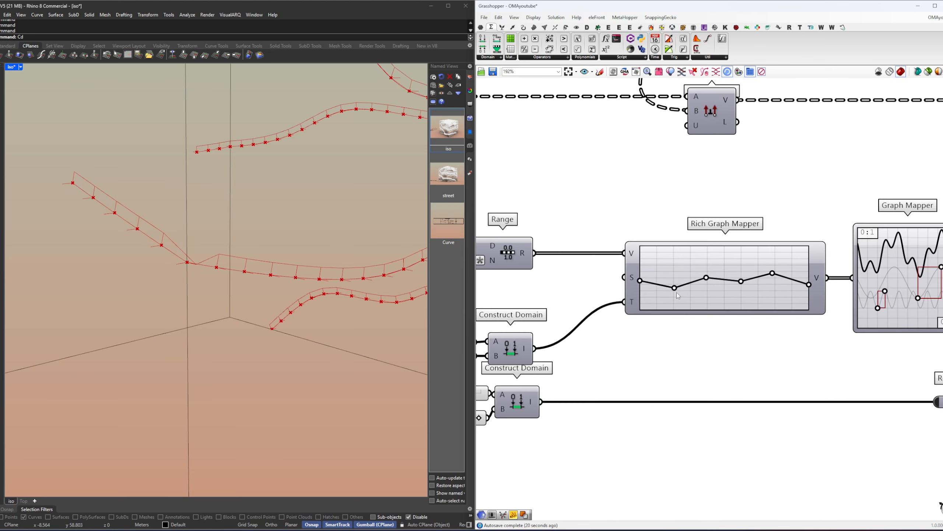
drag(678, 296, 676, 294)
drag(741, 282, 740, 290)
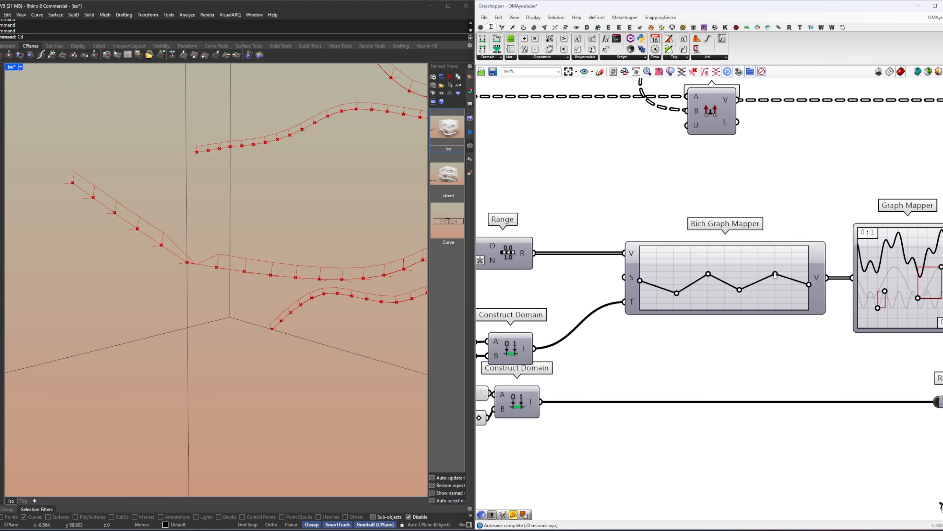
drag(809, 285, 809, 292)
Step: Connect the Remap Numbers result to the length input of the Line SDL component feeding Point Deform
right_drag(806, 315, 613, 331)
right_drag(914, 301, 642, 363)
mouse_move(728, 308)
scroll(642, 363, down, 2)
right_drag(660, 265, 714, 296)
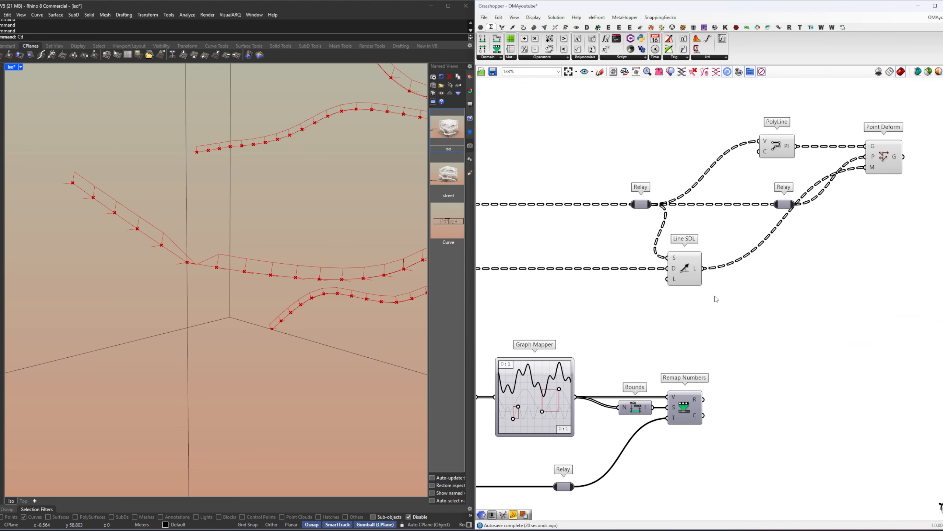
drag(704, 400, 668, 279)
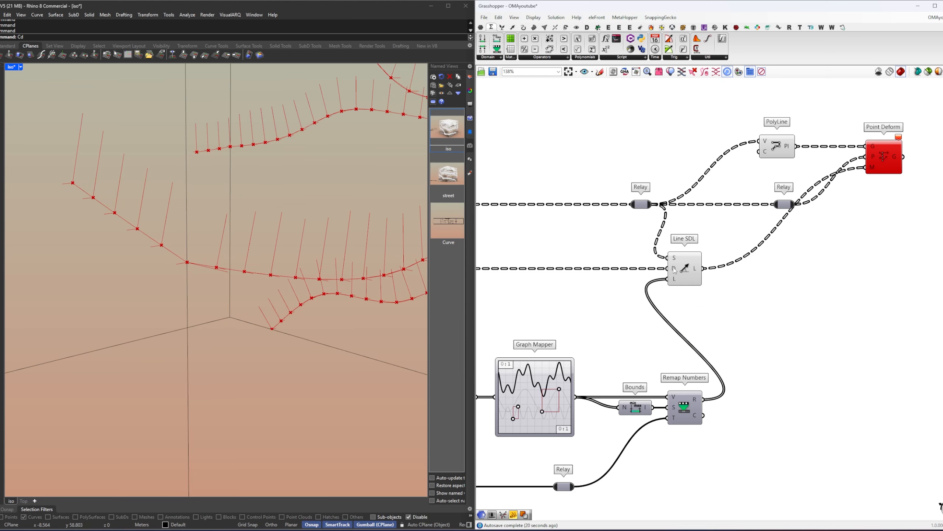
Step: Add an Unflatten Tree component above the Graph Mapper and feed the Remap Numbers result into its tree input
right_drag(581, 324, 859, 337)
scroll(792, 328, down, 1)
right_drag(793, 331, 611, 331)
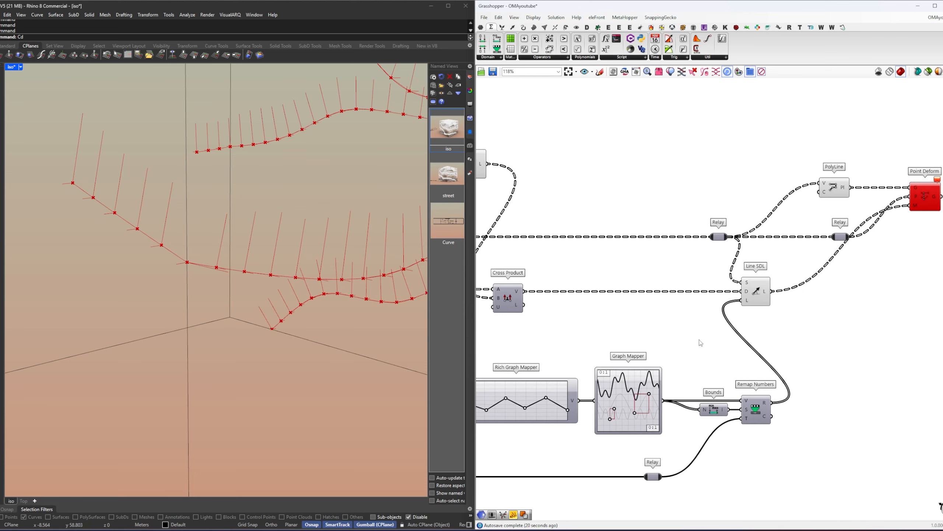
double_click(700, 339)
key(Return)
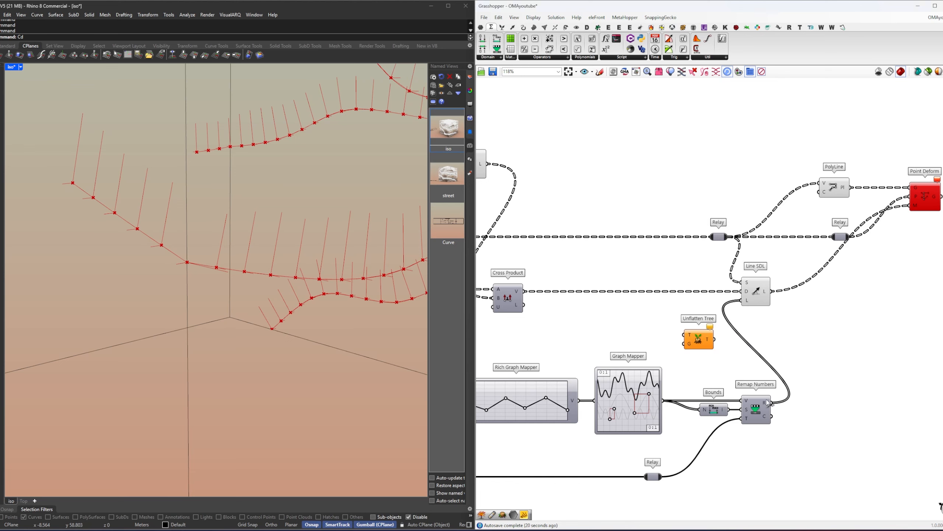
drag(768, 404, 684, 334)
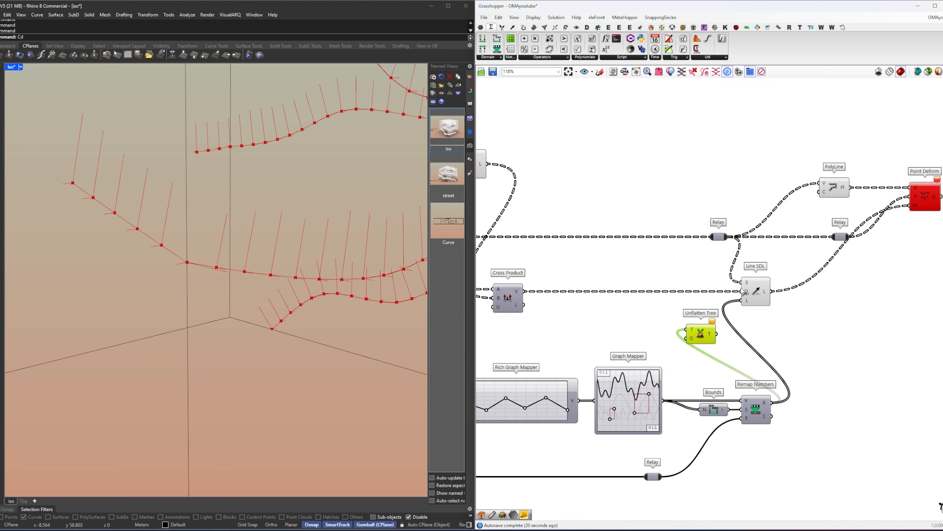
Step: Insert a Relay in the wire running from Cross Product to the Line SDL direction input
double_click(719, 291)
drag(719, 291, 635, 291)
right_drag(634, 292, 606, 302)
Step: Shift Line SDL, PolyLine, Point Deform and their two Relays further away from Cross Product to make room
drag(941, 317, 714, 177)
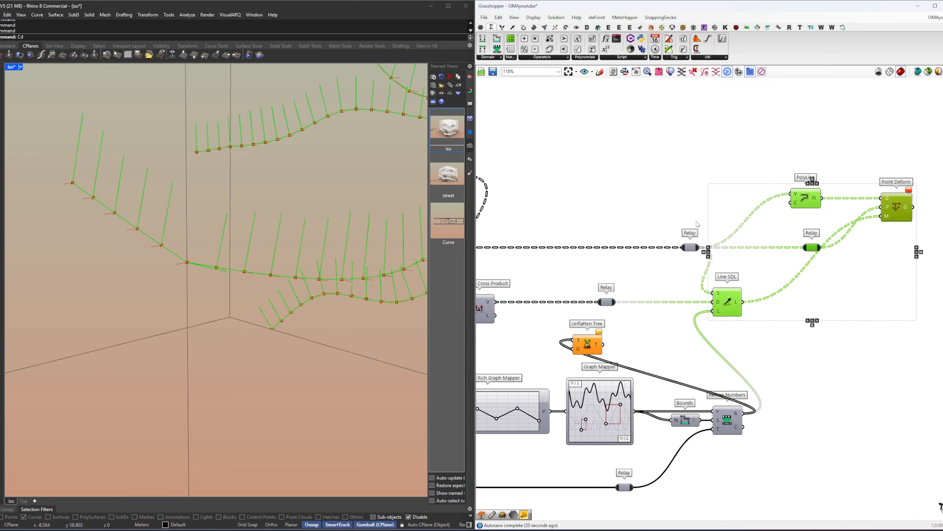
scroll(698, 224, down, 2)
right_drag(720, 241, 618, 245)
shift+drag(575, 228, 719, 285)
click(524, 288)
scroll(522, 285, up, 3)
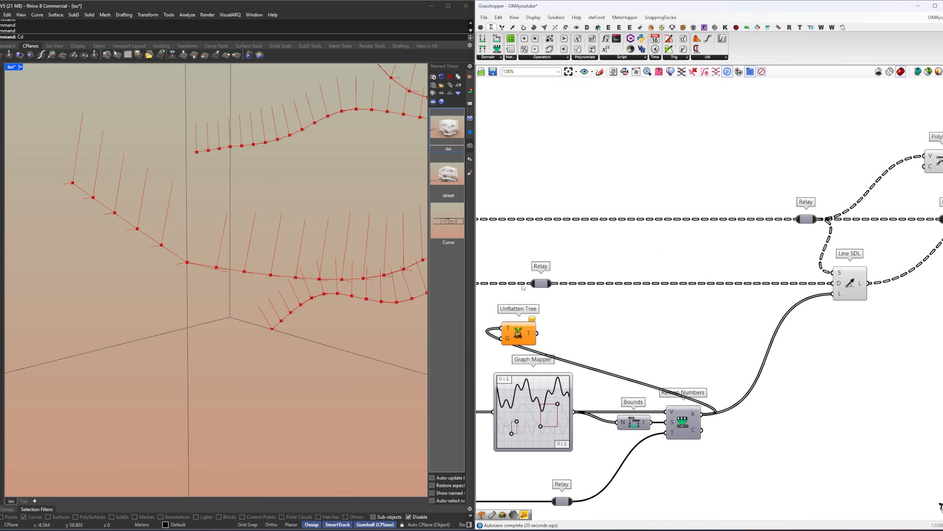
Step: Move the new Relay and Unflatten Tree closer to Line SDL and use the Relay's output as the guide tree
drag(541, 283, 686, 283)
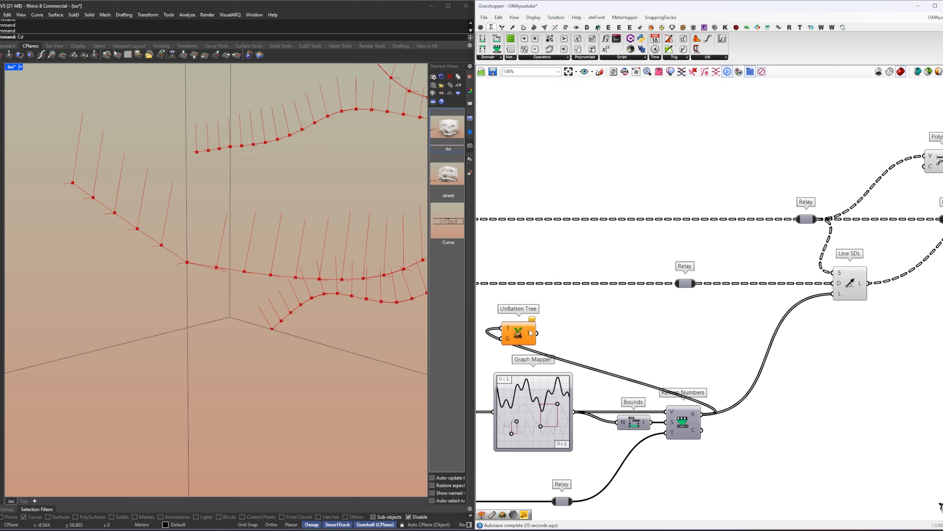
drag(531, 333, 720, 333)
right_drag(720, 333, 627, 344)
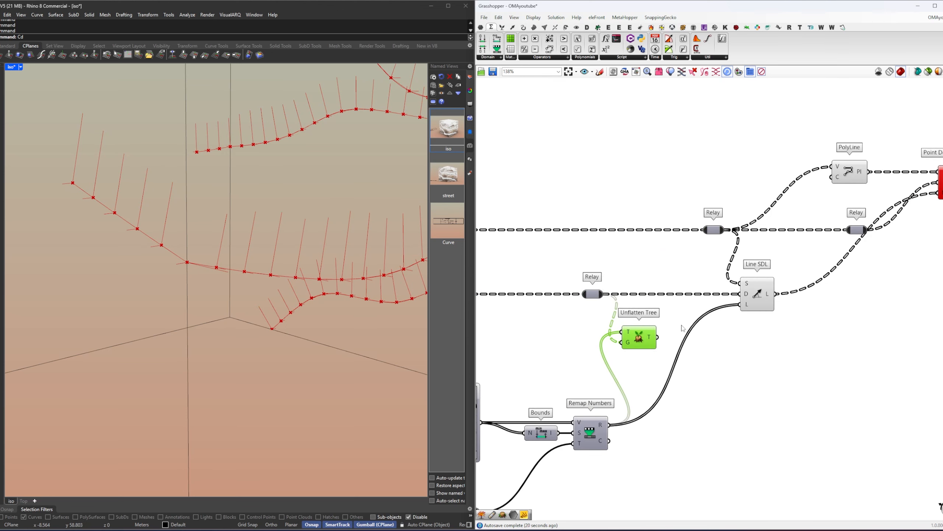
Step: Replace Line SDL's length input with the Unflatten Tree output
click(616, 347)
drag(659, 337, 744, 307)
right_drag(368, 291, 275, 278)
Step: Raise the fourth point of the Rich Graph Mapper's curve slightly
right_drag(520, 295, 794, 304)
scroll(695, 352, down, 2)
right_drag(630, 425, 662, 358)
scroll(661, 356, up, 4)
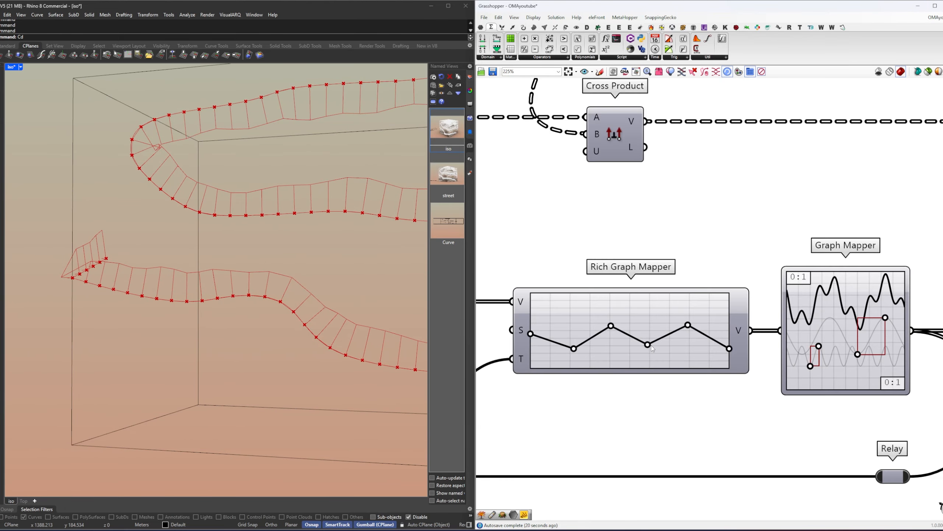
drag(646, 338, 647, 334)
Step: Set the lower Construct Domain's start to 1 and its end to 4
right_drag(660, 348, 741, 287)
scroll(743, 287, down, 3)
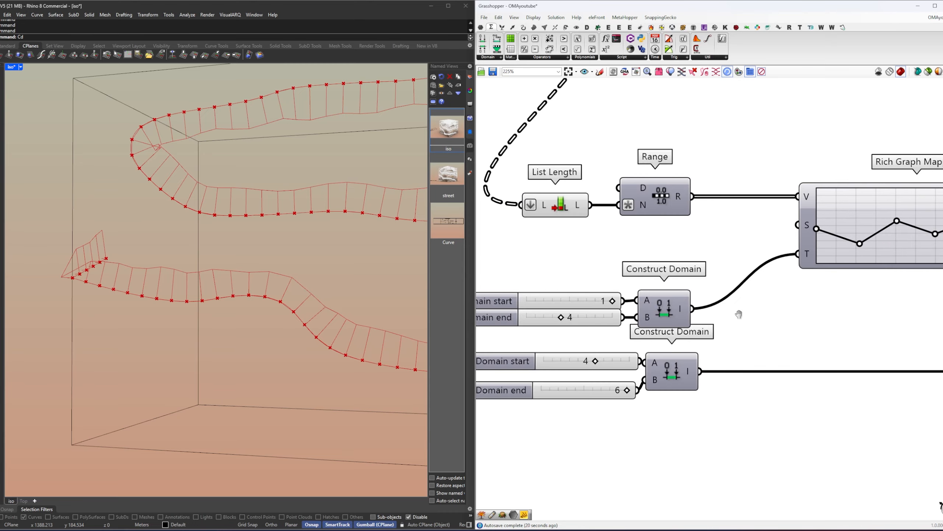
scroll(810, 327, up, 3)
drag(819, 337, 798, 337)
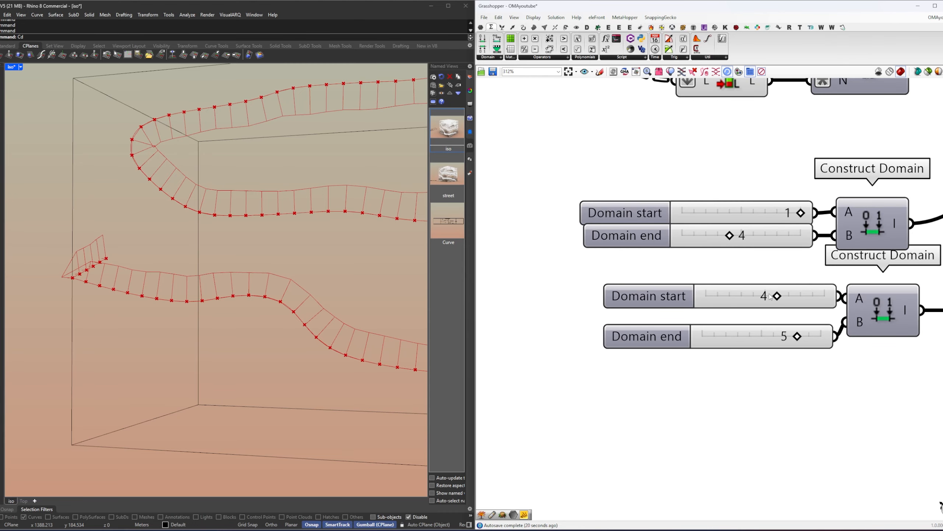
drag(770, 297, 707, 296)
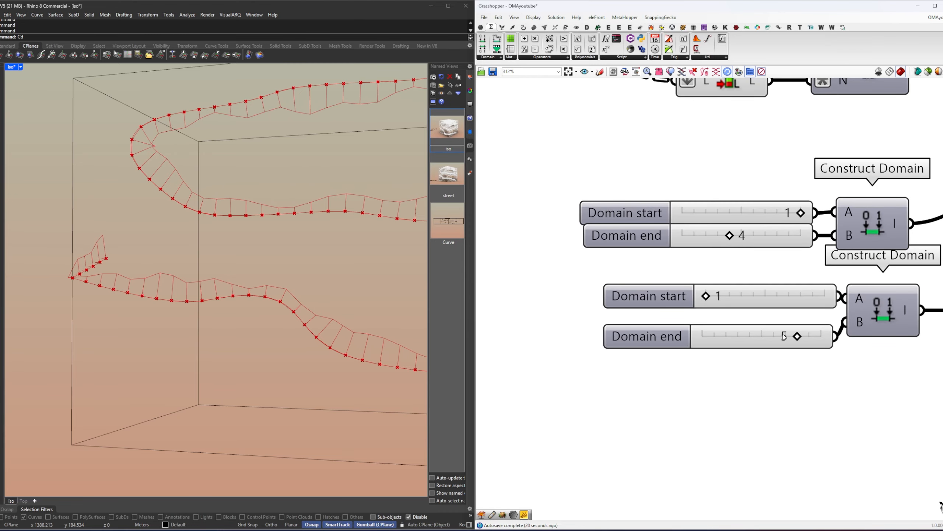
drag(798, 336, 774, 337)
right_drag(734, 265, 609, 295)
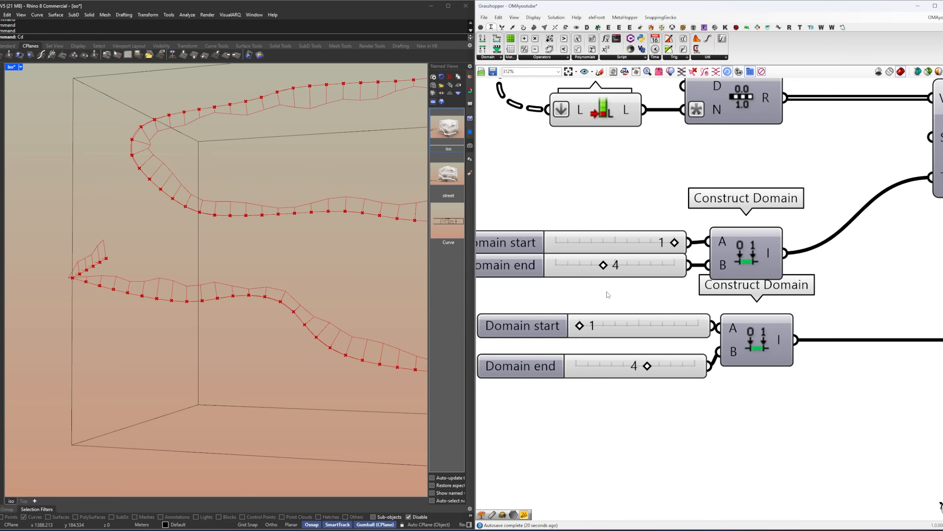
Step: Set the upper Construct Domain to run from 1 to 5 and the lower one from 2 to 5
right_drag(283, 256, 182, 309)
scroll(238, 278, down, 3)
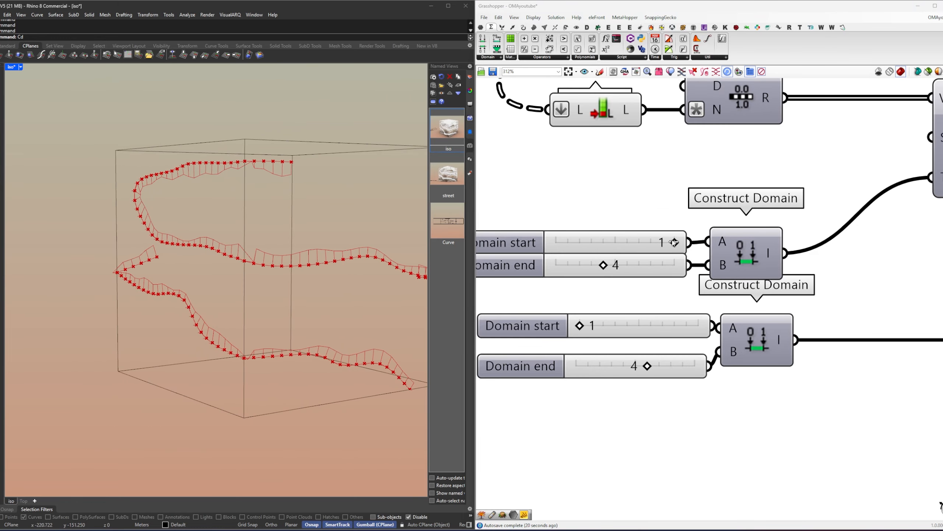
drag(674, 242, 533, 245)
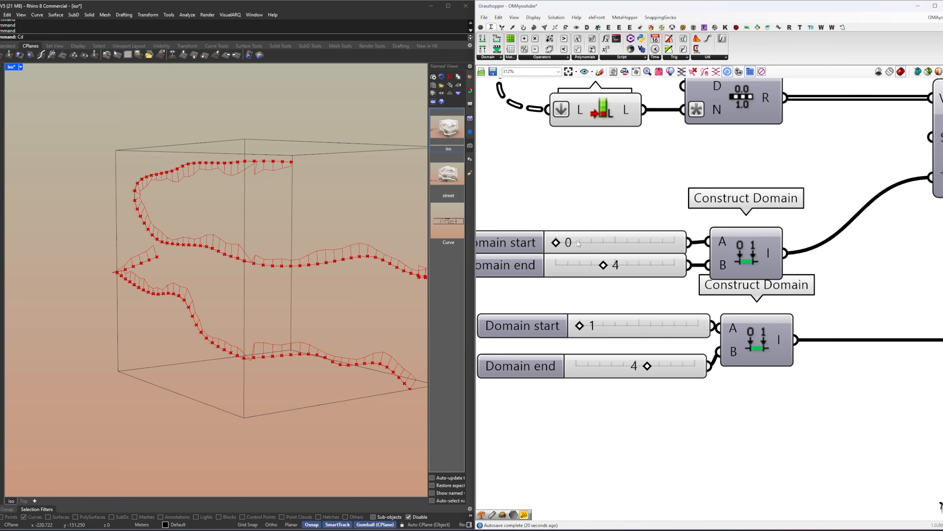
drag(556, 242, 742, 245)
mouse_move(603, 265)
mouse_down()
mouse_move(630, 265)
mouse_move(617, 268)
mouse_up()
drag(594, 329, 603, 327)
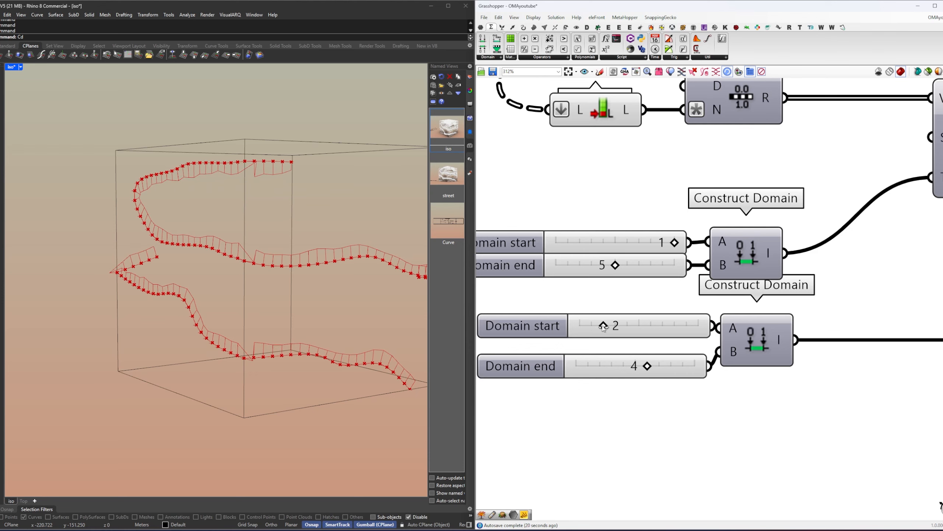
drag(648, 371, 662, 370)
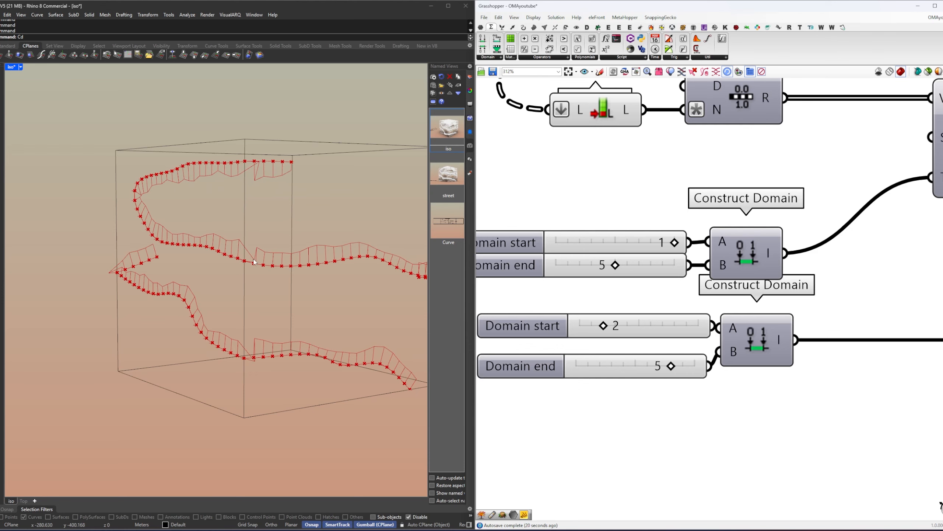
Step: Fine-tune the Graph Mapper's curve by slightly moving the upper handle of its larger wave
right_drag(254, 259, 204, 256)
shift+right_drag(106, 201, 171, 224)
scroll(136, 234, up, 12)
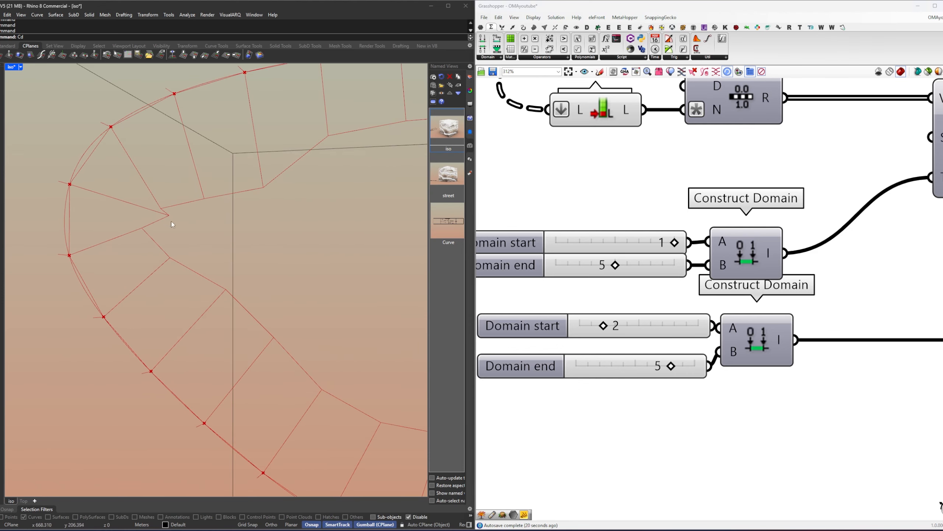
right_drag(606, 300, 583, 327)
scroll(635, 329, down, 5)
right_drag(799, 275, 605, 331)
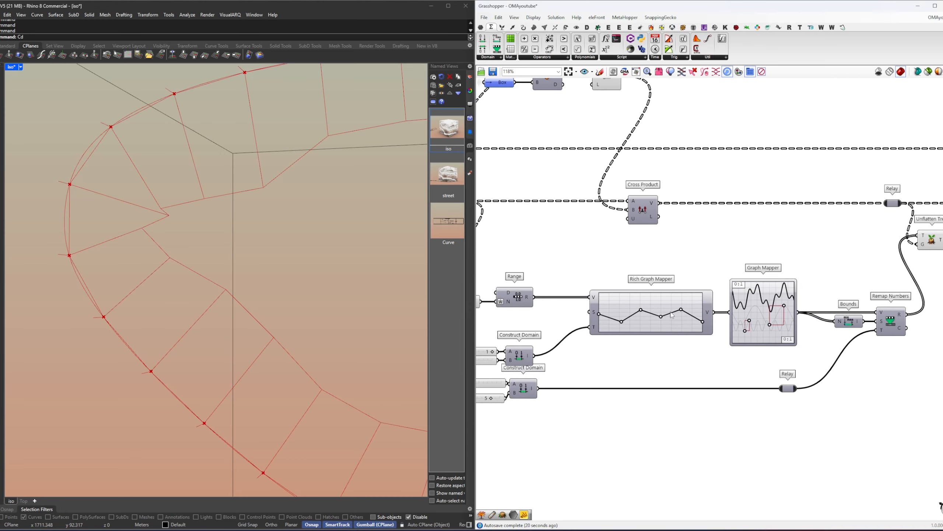
scroll(719, 310, up, 4)
right_drag(719, 309, 655, 289)
drag(777, 284, 776, 282)
Step: Set the lower Construct Domain's end to 6
scroll(164, 229, down, 10)
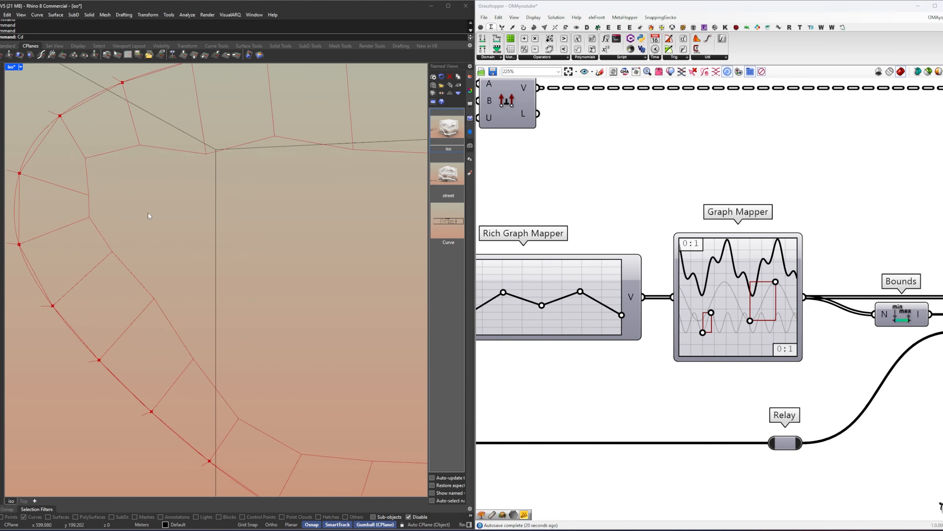
right_drag(187, 235, 206, 253)
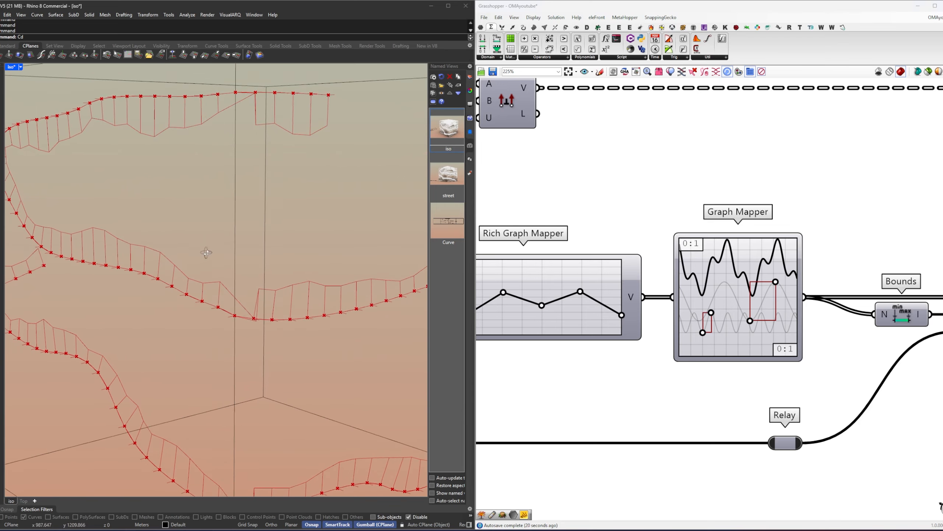
right_drag(634, 318, 820, 304)
scroll(719, 304, up, 1)
right_drag(720, 304, 727, 297)
scroll(727, 297, down, 3)
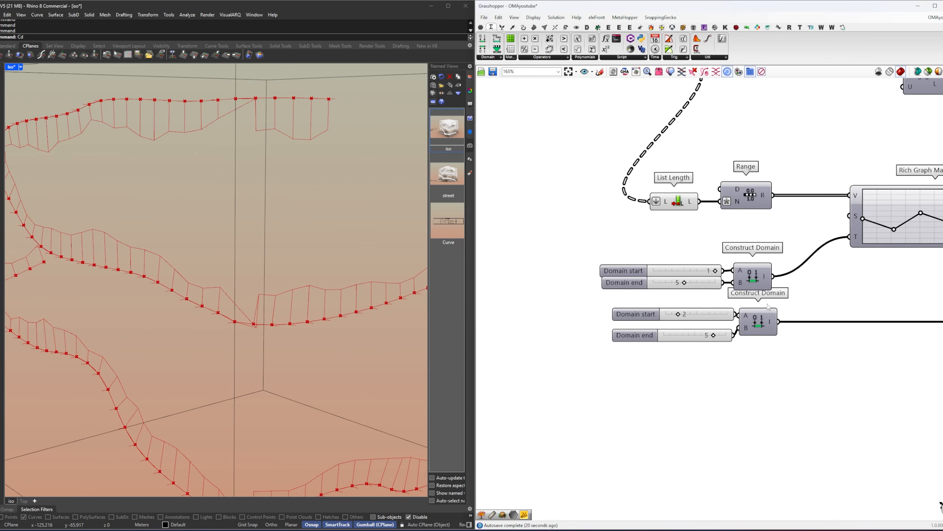
scroll(728, 331, up, 3)
right_drag(375, 256, 347, 253)
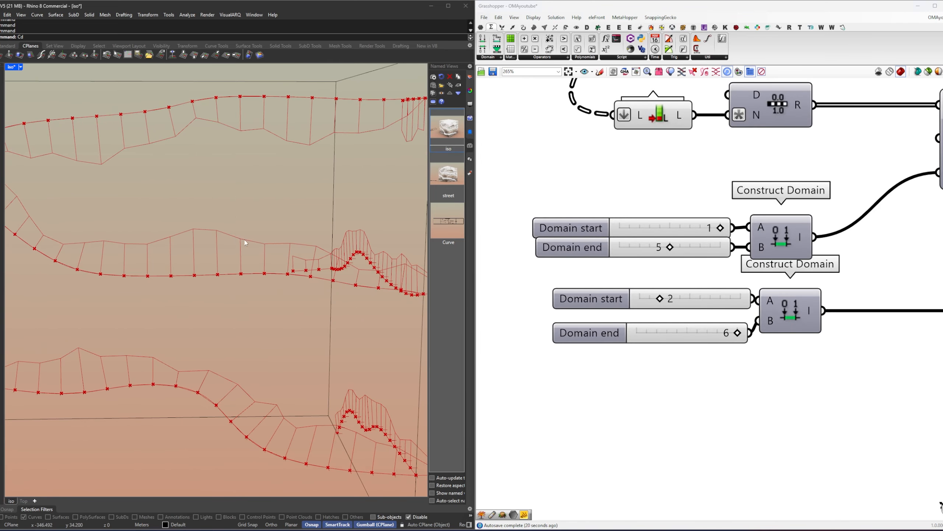
Step: Fine-tune the Rich Graph Mapper's curve by slightly raising its second point
right_drag(245, 240, 320, 260)
right_drag(773, 257, 534, 274)
right_drag(733, 230, 609, 304)
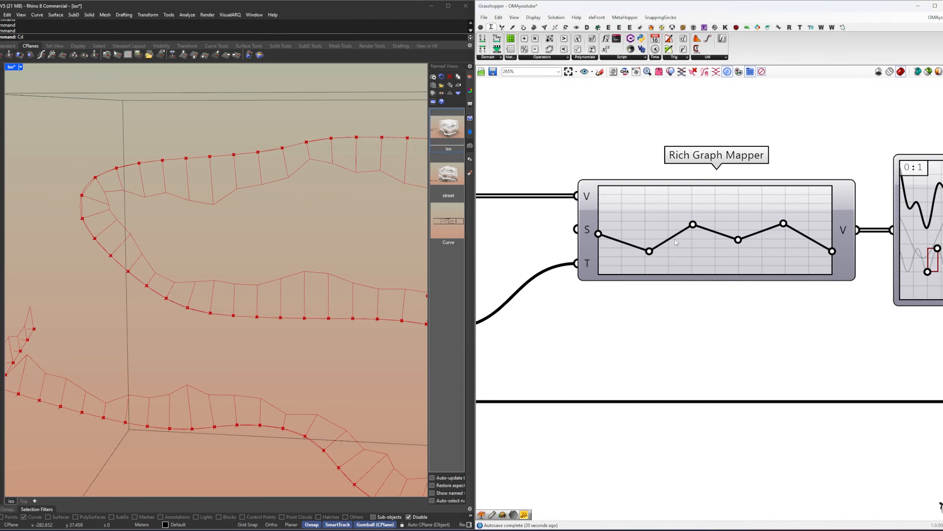
drag(648, 251, 647, 243)
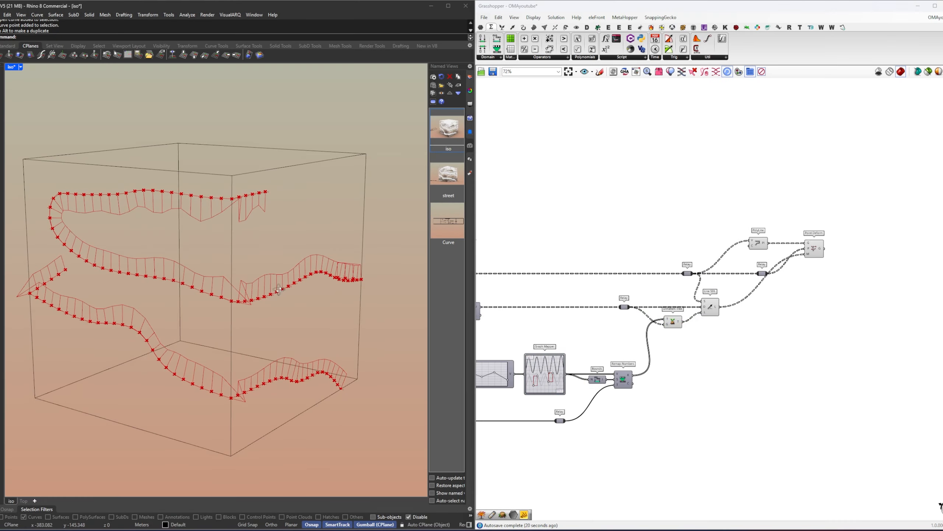
Step: Examine the deformed polylines at the box corners and trace the Brep Closest Point part of the definition
scroll(233, 347, up, 5)
right_drag(232, 347, 283, 335)
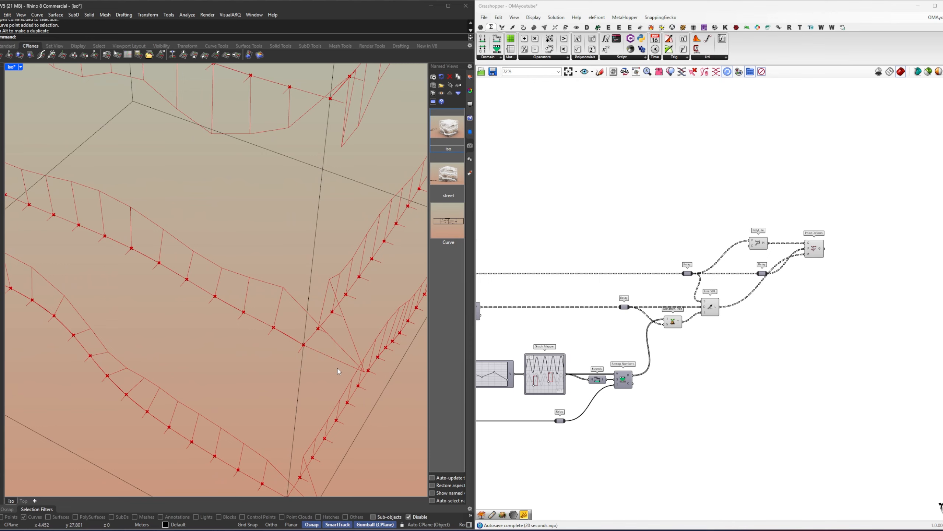
scroll(601, 258, down, 2)
right_drag(600, 257, 814, 294)
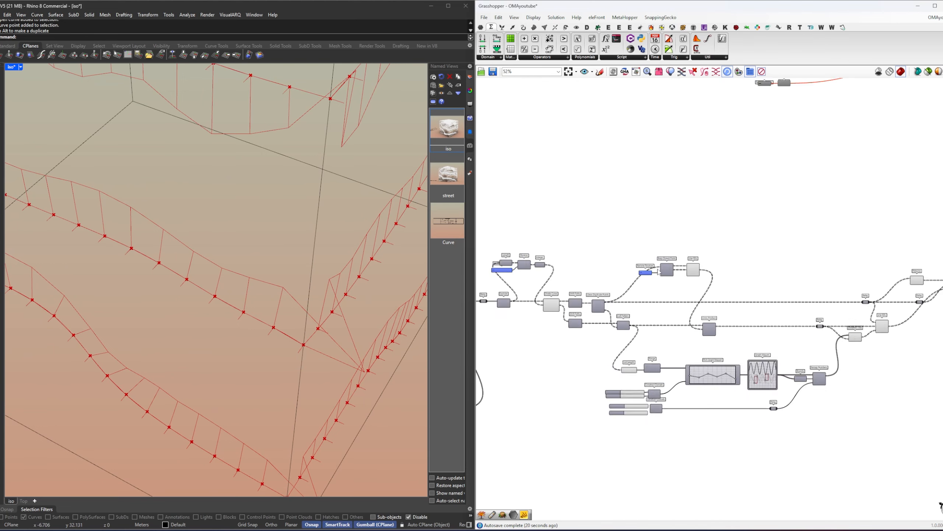
scroll(658, 270, up, 3)
click(726, 273)
click(668, 295)
click(671, 275)
right_drag(682, 267, 658, 295)
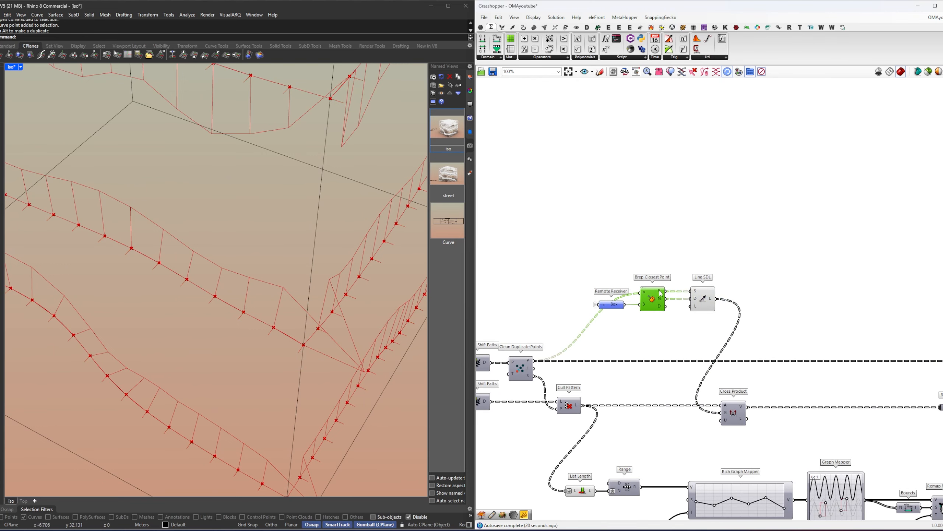
right_drag(552, 335, 619, 320)
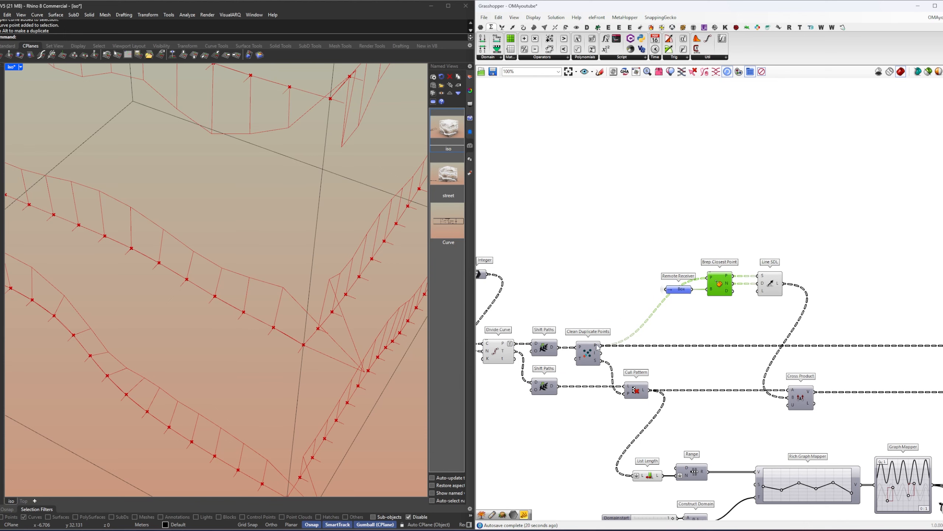
Step: Add a Flatten Tree component fed by the points from Clean Duplicate Points and place it above Brep Closest Point
right_drag(659, 247, 655, 268)
double_click(655, 266)
text(flat)
key(Return)
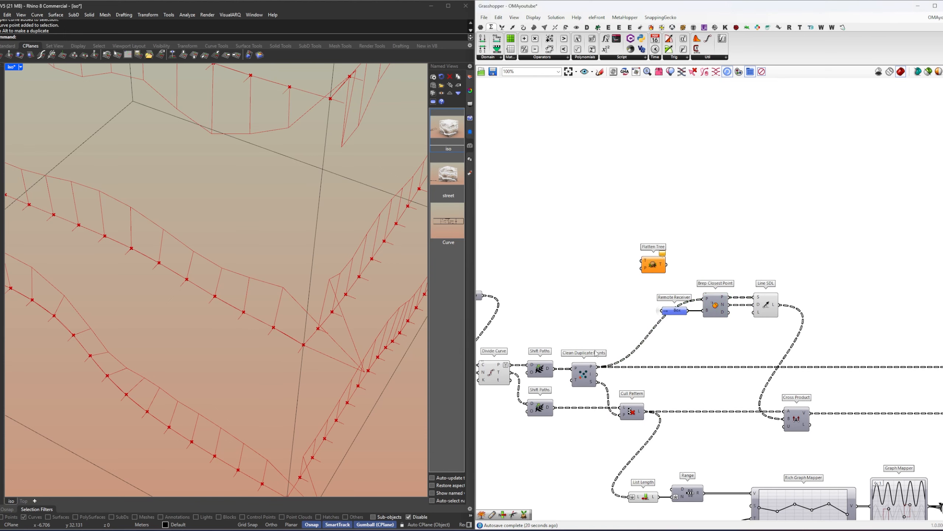
drag(597, 366, 642, 260)
drag(653, 265, 678, 232)
click(591, 216)
Step: Add a Remote Receiver above the Length and Division components and set its key to Box
right_drag(591, 215, 762, 282)
scroll(745, 257, down, 3)
double_click(665, 263)
text(rem)
key(Return)
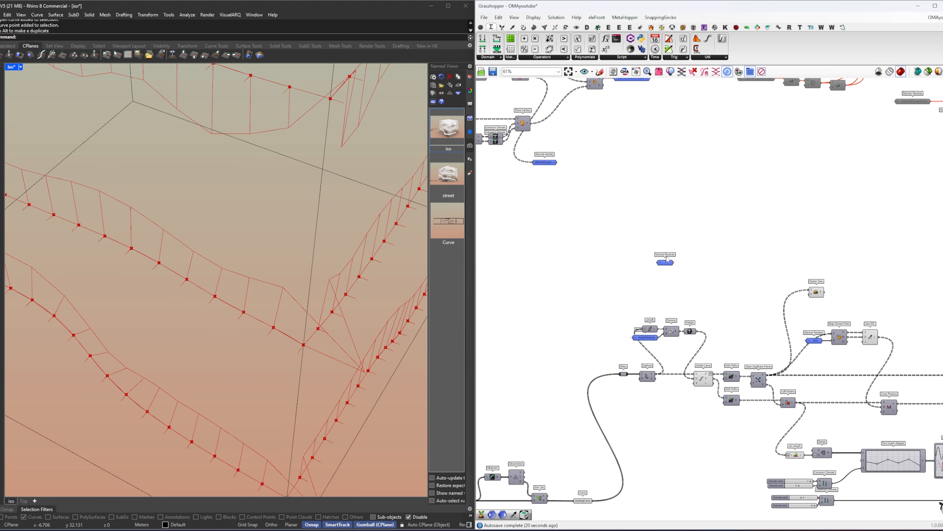
click(665, 263)
right_click(665, 263)
mouse_move(724, 317)
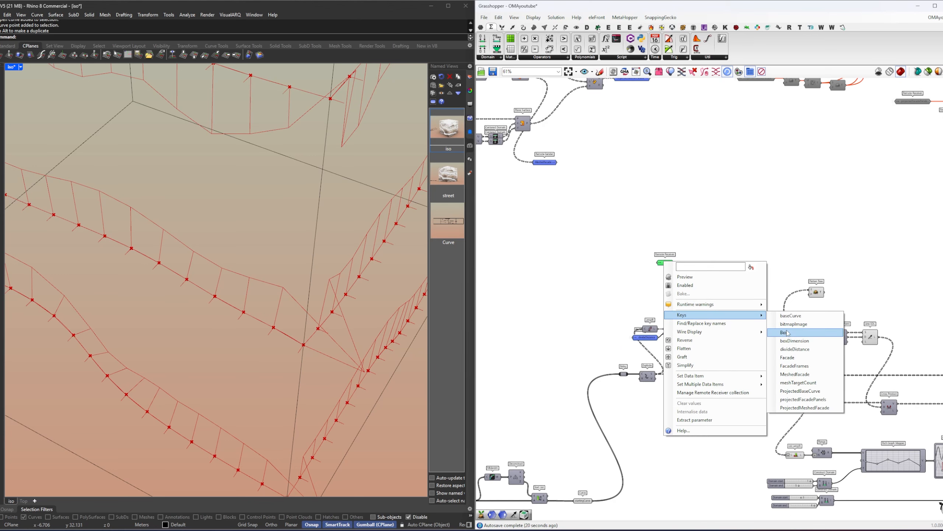
click(799, 332)
scroll(670, 279, up, 3)
scroll(670, 278, up, 1)
drag(663, 246, 663, 266)
click(650, 260)
right_drag(670, 270, 661, 265)
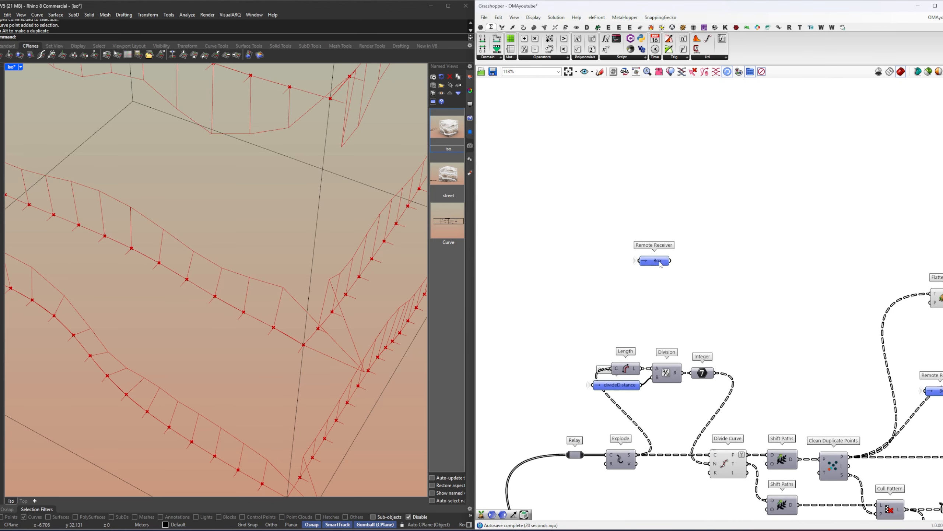
Step: Add a Brep Edges component fed by the new Box receiver and shift the pair slightly on the canvas
double_click(724, 274)
text(edge)
click(720, 267)
drag(670, 260, 715, 263)
scroll(354, 257, down, 5)
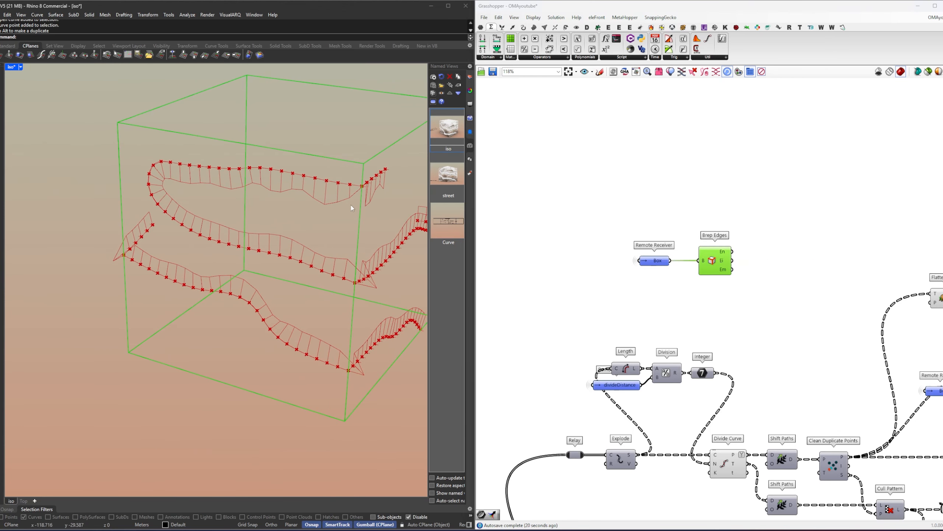
right_drag(766, 290, 740, 312)
scroll(709, 303, up, 2)
drag(698, 305, 585, 260)
drag(648, 265, 627, 247)
click(703, 254)
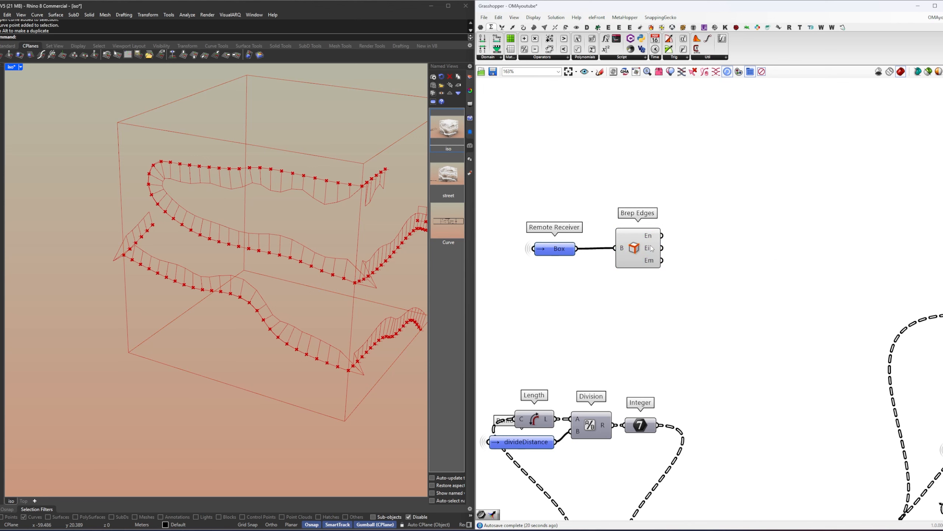
Step: Add a Vector parameter and feed it the Ei output of Brep Edges
right_drag(652, 250, 605, 268)
double_click(673, 263)
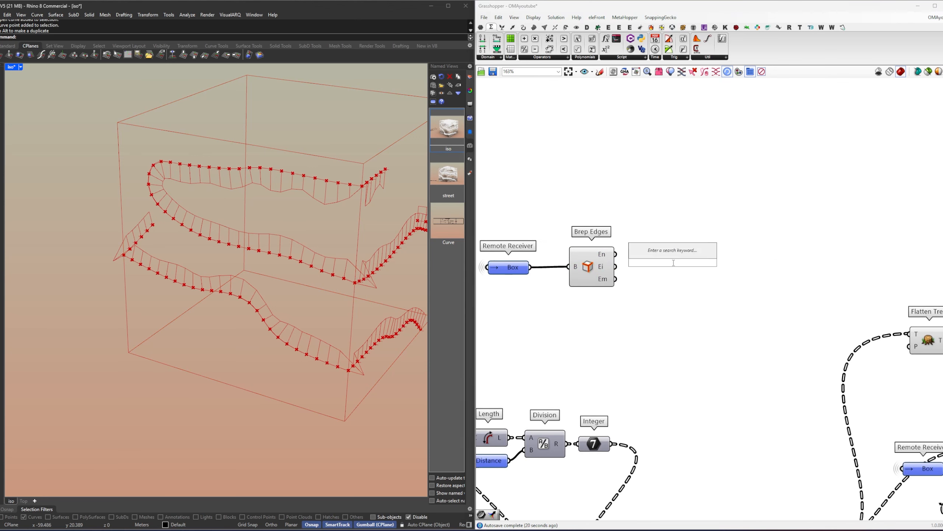
text(vc)
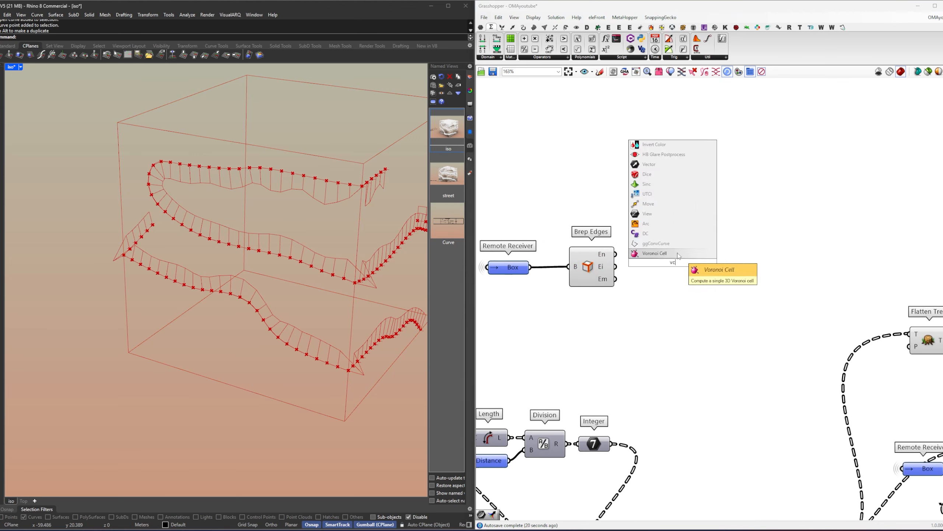
click(650, 254)
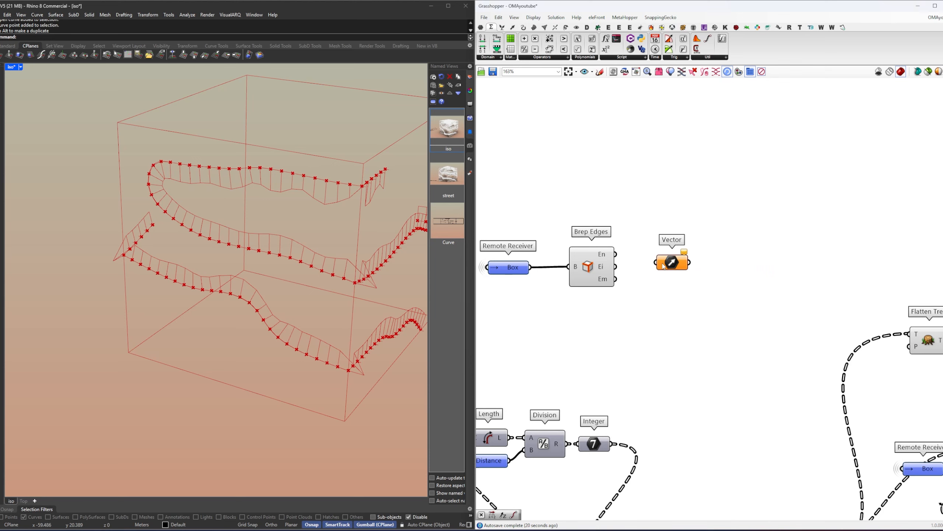
drag(660, 265, 659, 263)
right_drag(702, 286, 657, 321)
Step: Add a Deconstruct Vector component and connect the Vector parameter to it
double_click(683, 311)
text(dec)
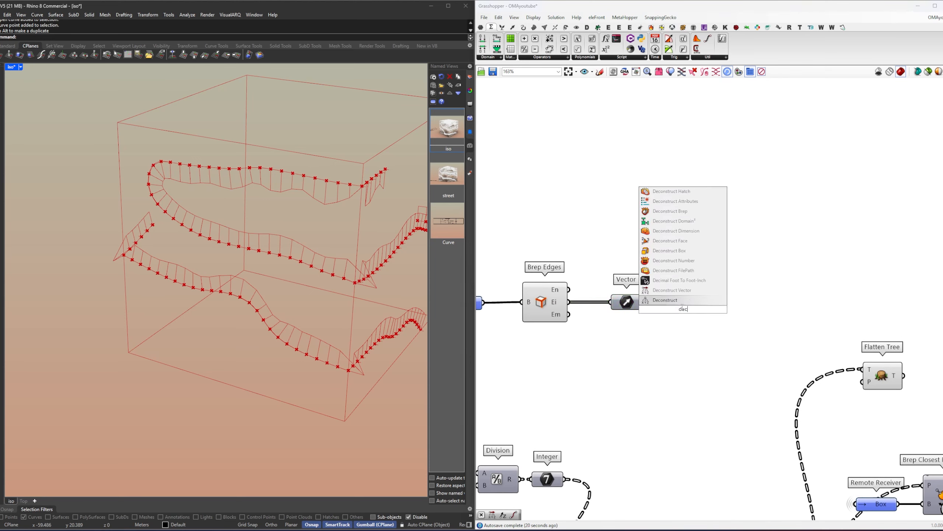
click(675, 290)
drag(667, 309, 683, 310)
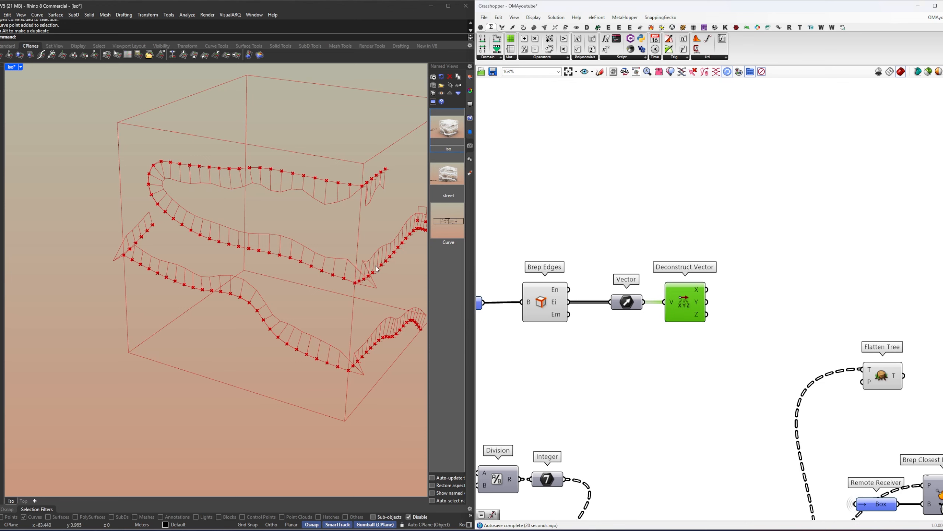
right_drag(376, 269, 349, 290)
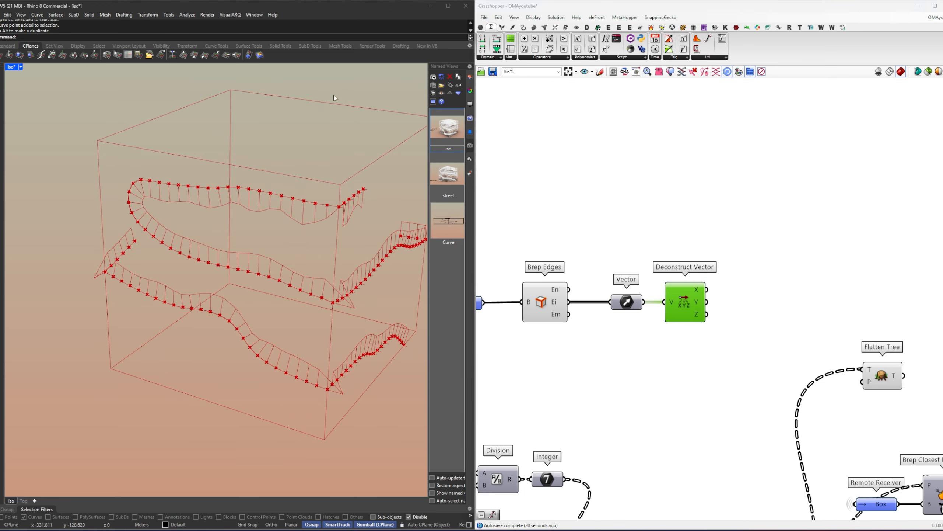
Step: Add an Equality component and feed Deconstruct Vector's Z component into its A input
right_drag(710, 319, 675, 312)
mouse_move(666, 310)
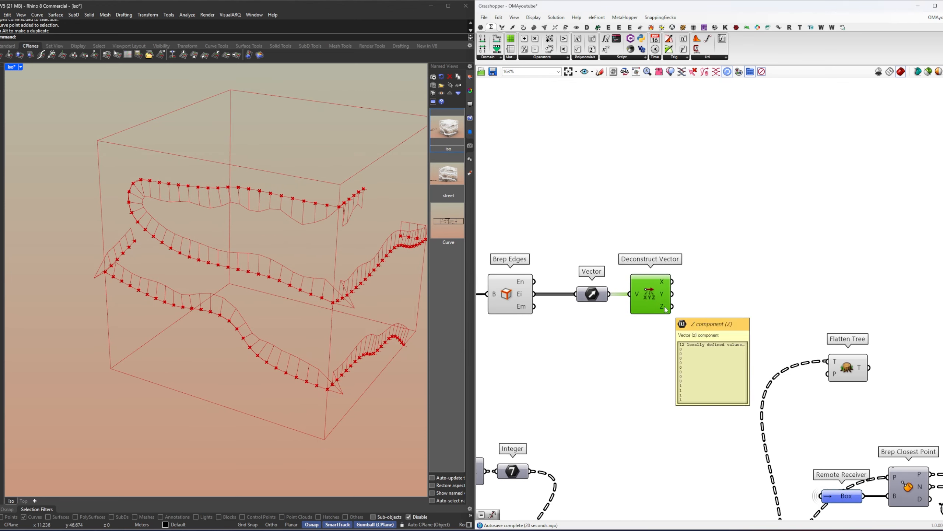
double_click(725, 313)
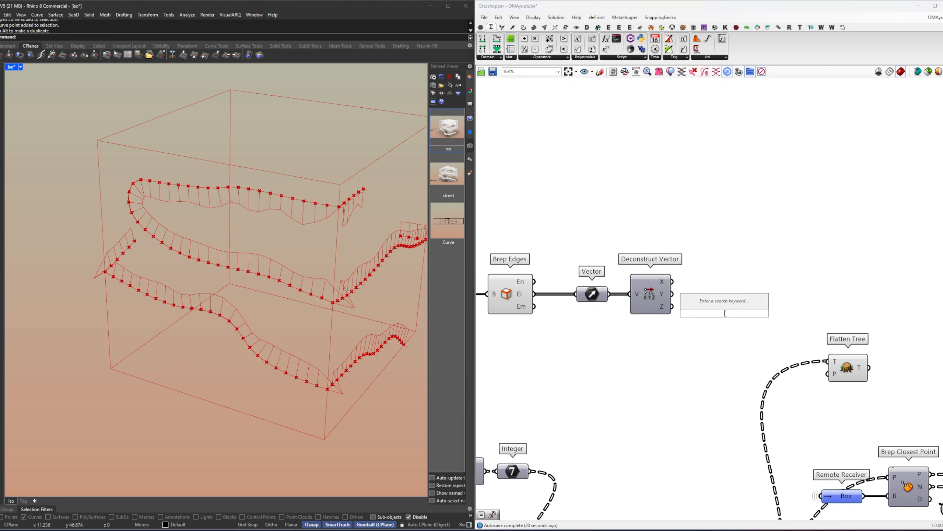
text(=)
key(Return)
scroll(736, 286, up, 1)
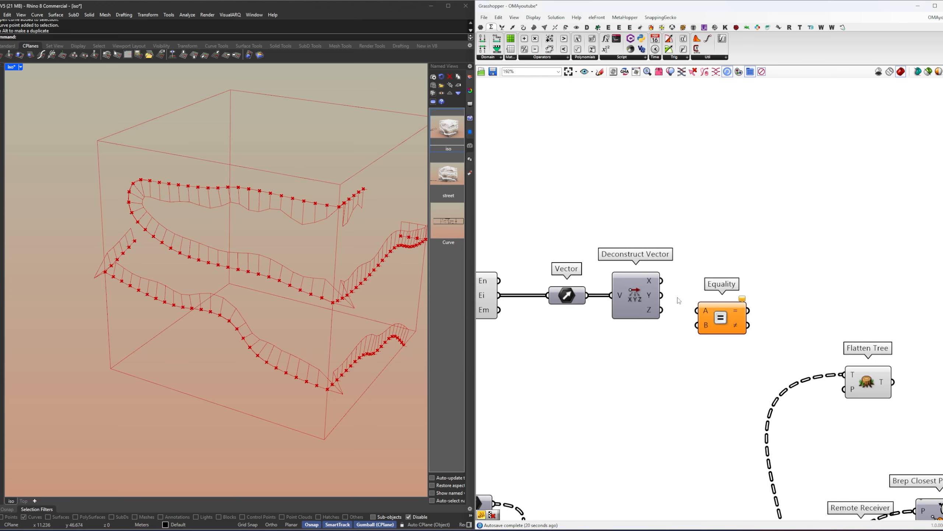
drag(661, 310, 650, 327)
Step: Add a panel containing 1 and connect it to the Equality component's B input
double_click(667, 337)
text(//1)
key(Return)
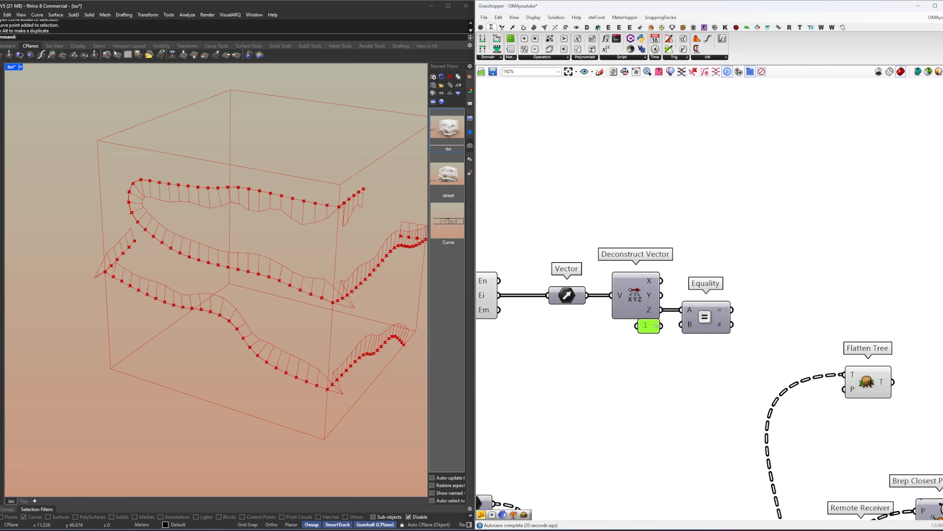
mouse_move(650, 314)
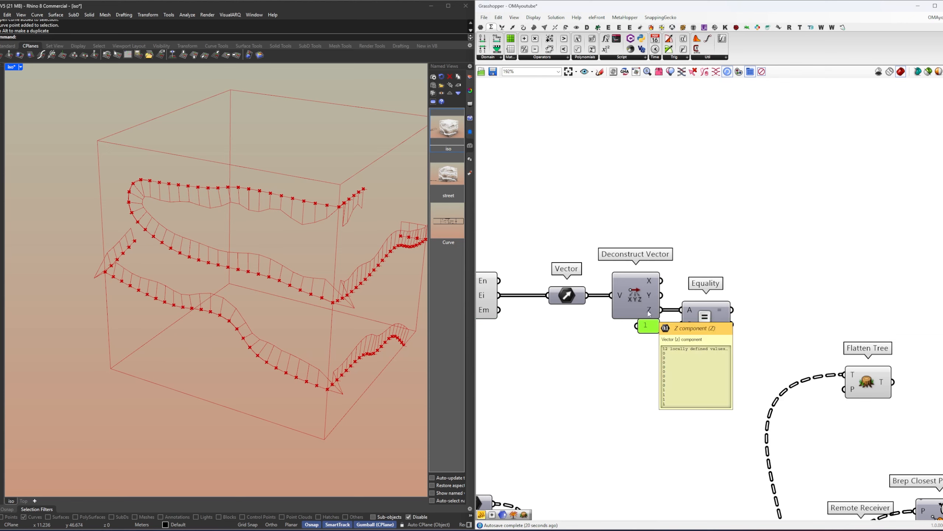
Step: Move the whole chain from the Box receiver to Equality slightly upward on the canvas
scroll(648, 310, down, 3)
drag(708, 343, 485, 281)
drag(549, 310, 550, 293)
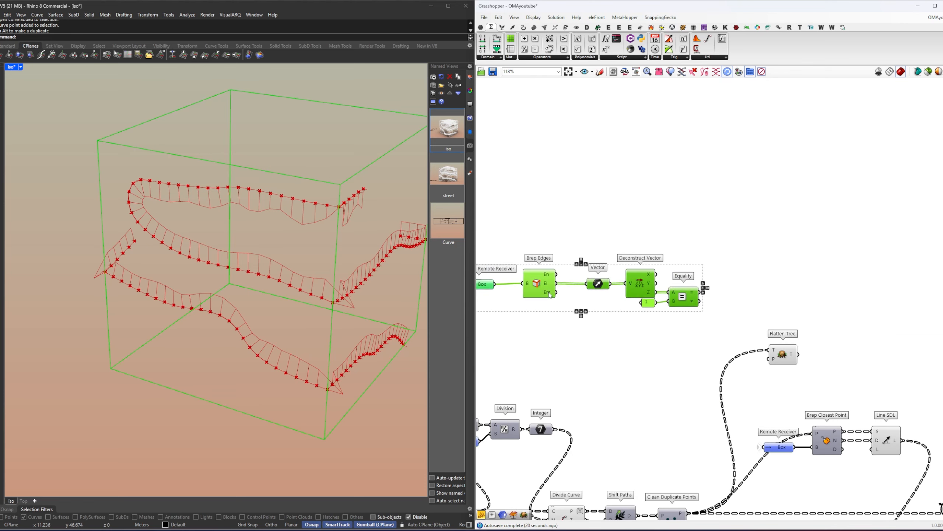
click(602, 320)
right_drag(727, 303, 675, 320)
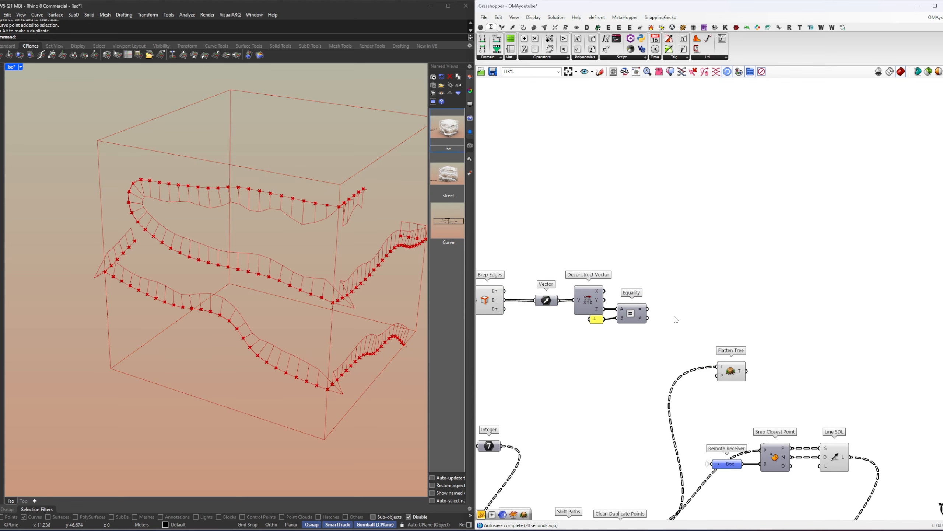
Step: Add a Cull Pattern component and feed the Ei edges from Brep Edges into its list input, with the vector test components below the wire
double_click(720, 300)
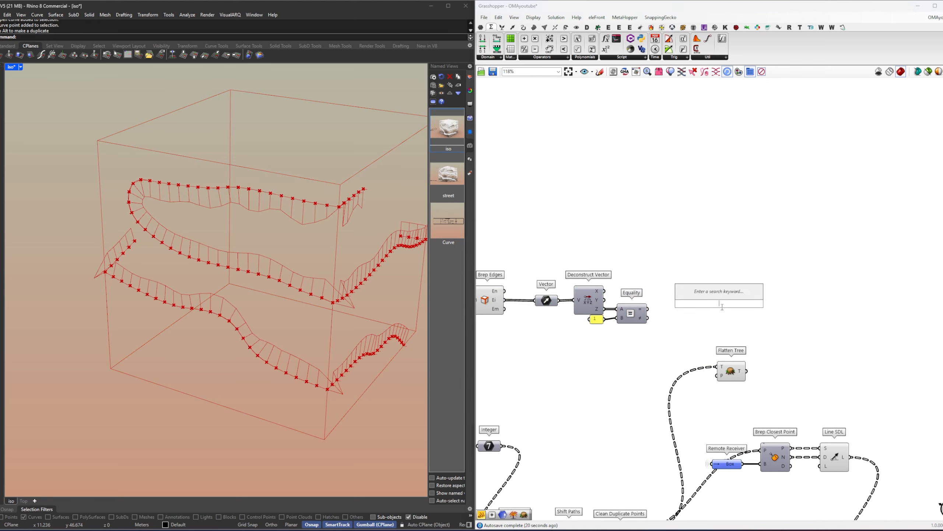
text(cull)
key(Return)
right_drag(660, 321, 738, 309)
drag(742, 335, 625, 315)
click(595, 283)
drag(584, 289, 783, 288)
drag(798, 292, 754, 293)
Step: Connect Equality's equal output to Cull Pattern's P input and check the culled edges in the viewport
drag(720, 318, 720, 323)
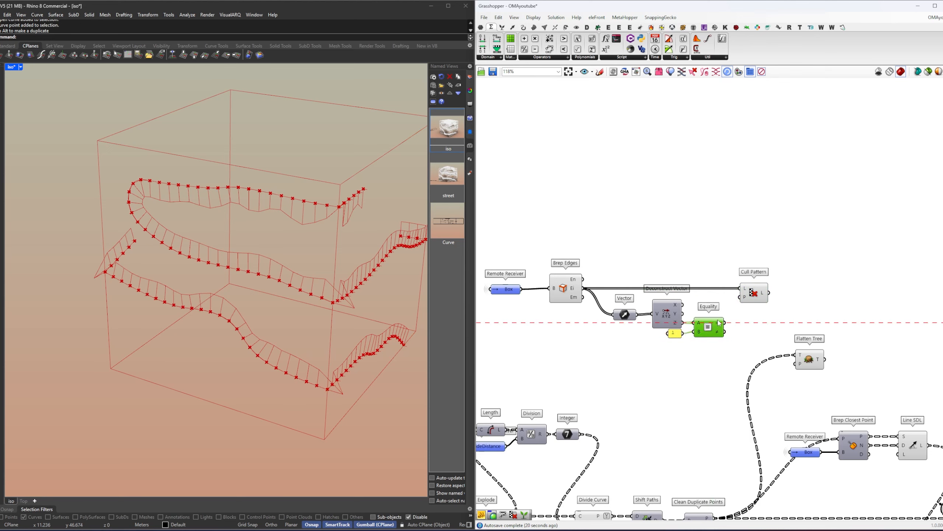
click(751, 294)
right_drag(274, 284, 262, 199)
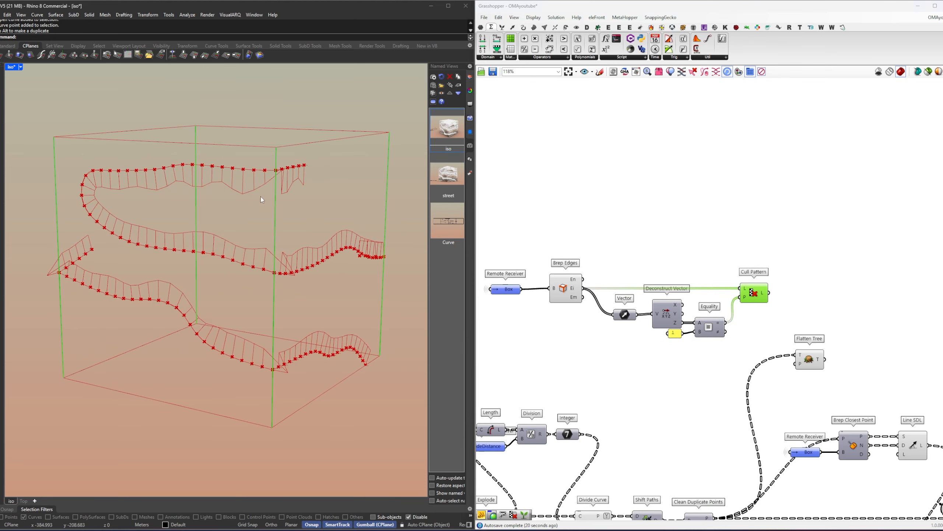
Step: Tidy the edge-filtering chain by moving it upward, shifting the Box receiver closer to Brep Edges and repositioning the group
right_drag(739, 355, 779, 358)
drag(785, 366, 519, 265)
drag(607, 294, 605, 270)
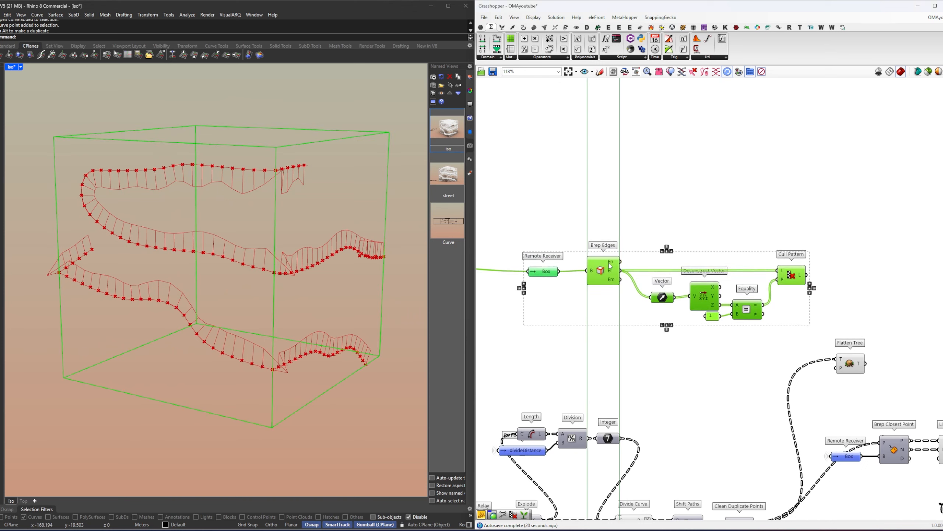
click(618, 299)
drag(546, 271, 558, 270)
click(580, 294)
click(690, 289)
right_drag(792, 297, 758, 322)
drag(759, 325, 503, 266)
drag(733, 291, 787, 279)
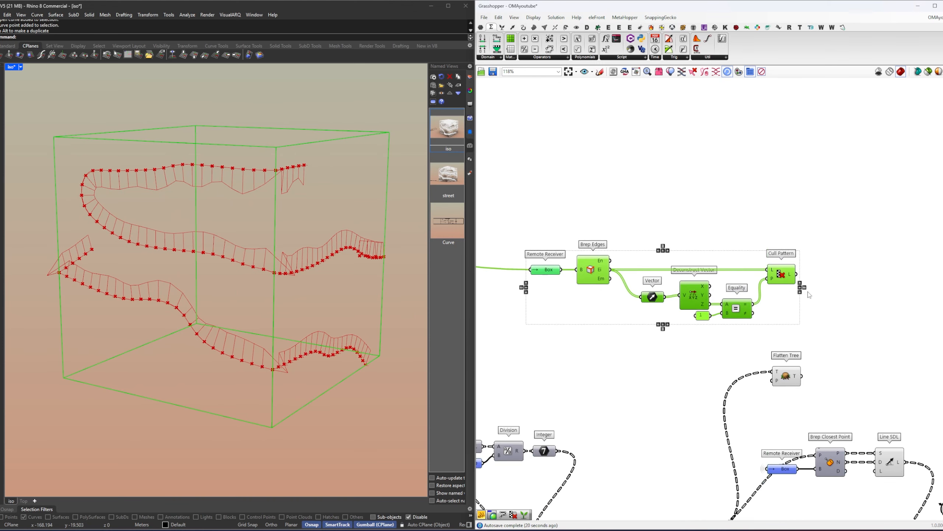
Step: Add a Curve Closest Point component beside Cull Pattern
double_click(783, 312)
right_drag(849, 308, 708, 291)
text(cc)
click(772, 293)
Step: Add a Graft Tree component after Cull Pattern and feed it the culled edges
click(655, 274)
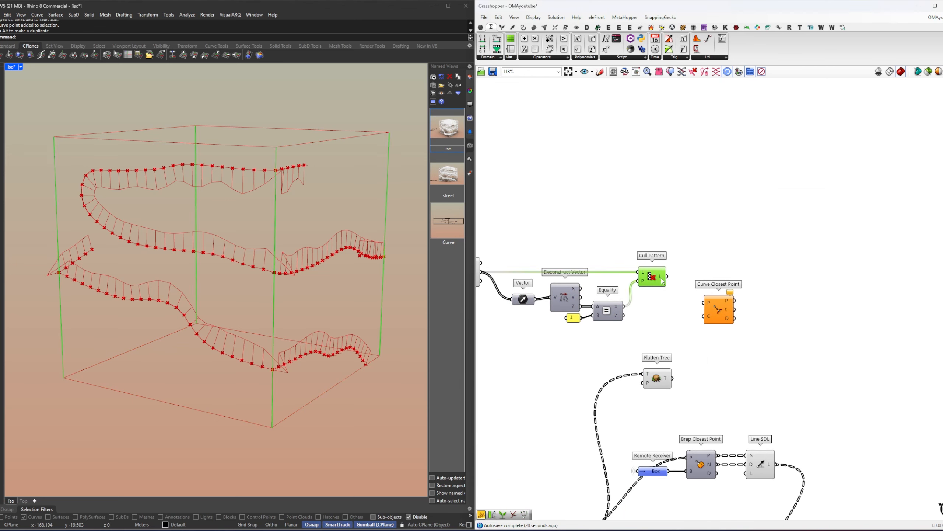
double_click(712, 272)
text(gr)
click(714, 258)
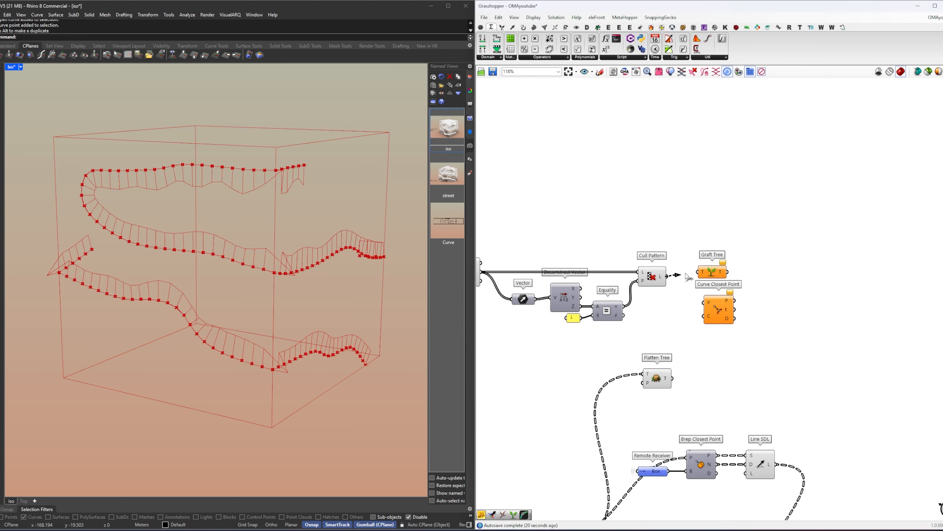
drag(686, 273, 690, 274)
drag(713, 272, 681, 273)
click(671, 278)
drag(694, 272, 694, 276)
Step: Align Curve Closest Point with Graft Tree and connect the grafted edges to its C input
right_drag(736, 290, 662, 300)
drag(641, 324, 675, 285)
click(574, 285)
click(646, 266)
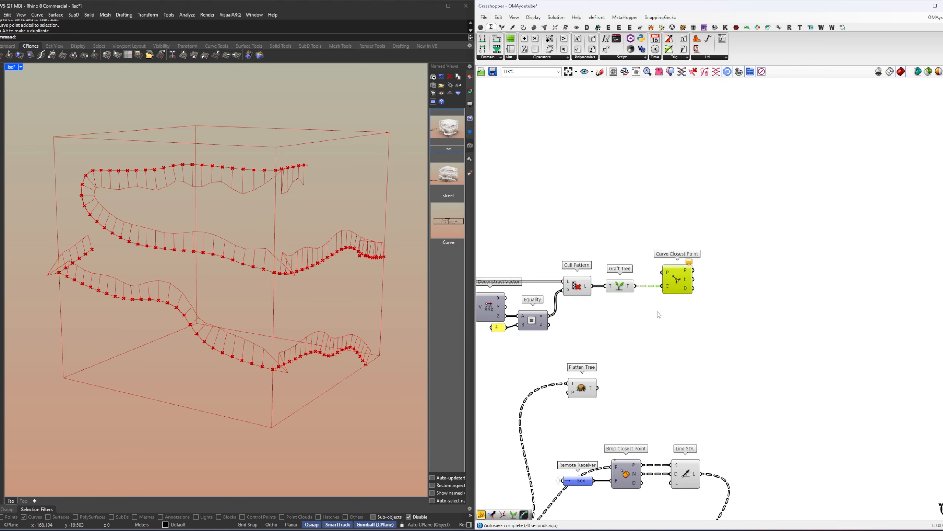
click(657, 312)
Step: Connect Flatten Tree's output to Curve Closest Point's P input and zoom in on the projected points along the box's vertical edges
drag(598, 387, 667, 272)
right_drag(720, 294, 679, 290)
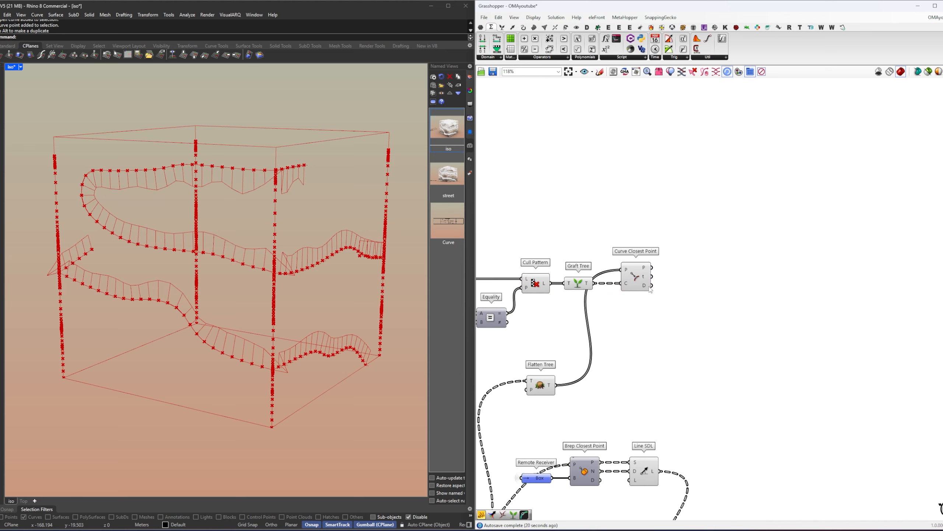
scroll(332, 334, up, 5)
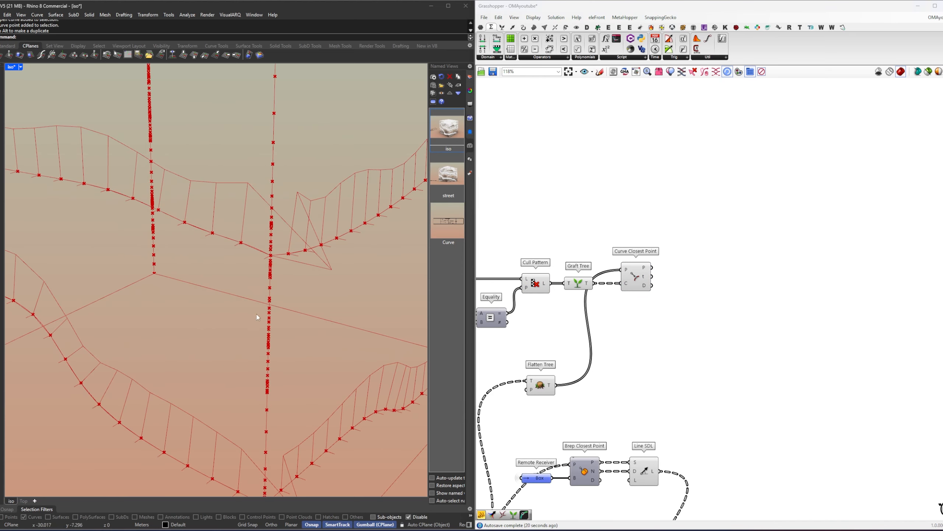
Step: Add a Smaller Than component with a 0.001 threshold and feed it Curve Closest Point's D output
scroll(257, 316, up, 1)
double_click(708, 308)
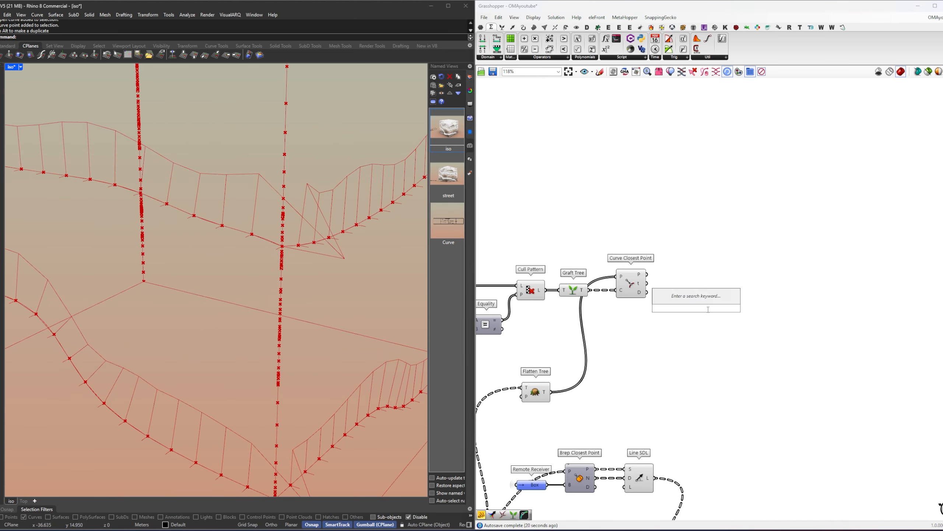
text(<0.001)
key(Return)
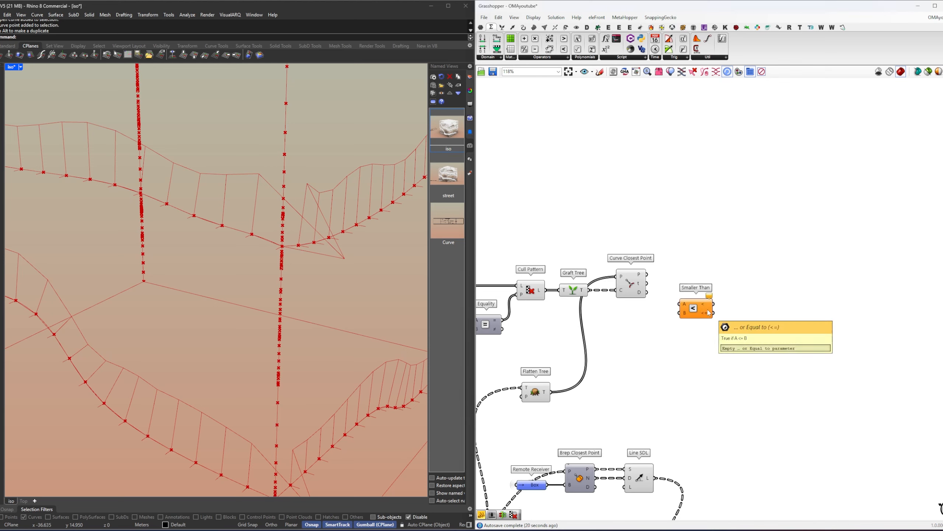
drag(673, 298, 679, 304)
drag(692, 309, 681, 298)
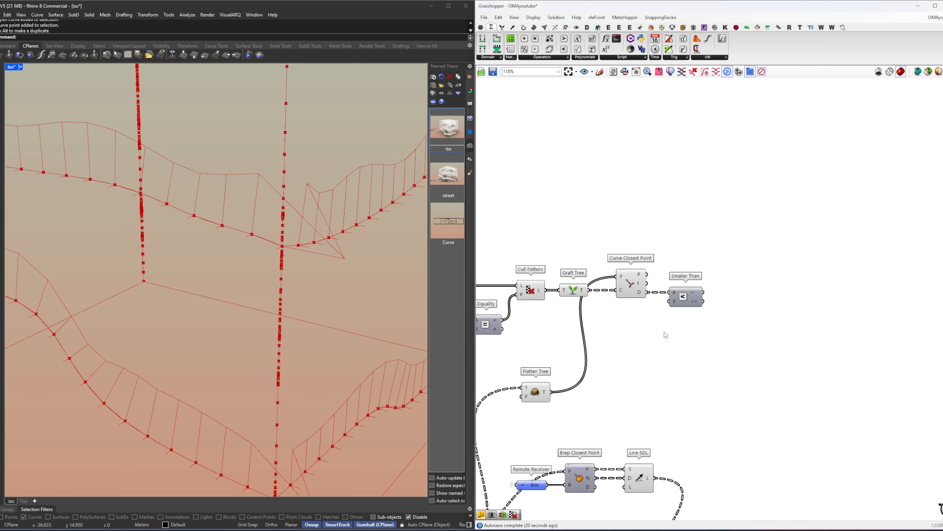
Step: Add a Cull Pattern component, feeding Flatten Tree's points to L and the Smaller Than result to P
double_click(664, 331)
text(cull)
key(Return)
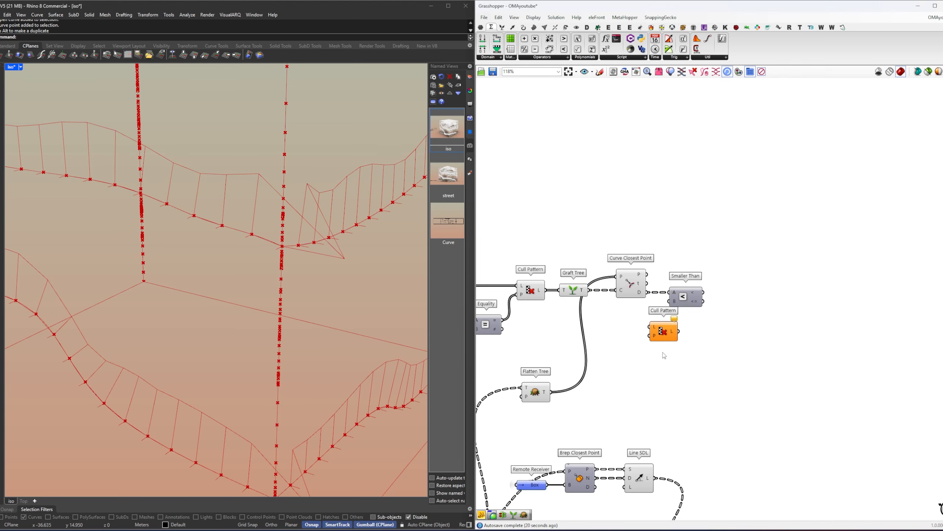
drag(555, 393, 651, 325)
mouse_move(649, 326)
mouse_down()
mouse_move(551, 392)
mouse_move(745, 398)
mouse_up()
scroll(293, 298, down, 6)
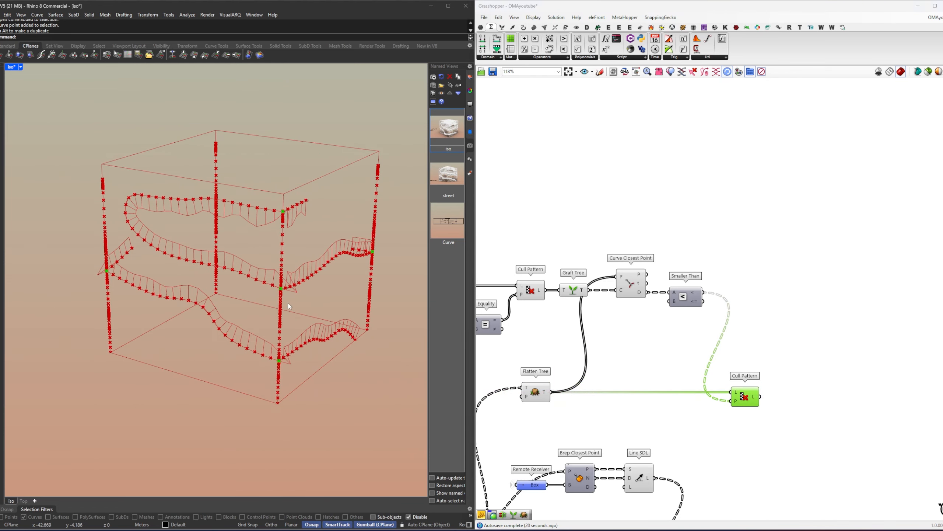
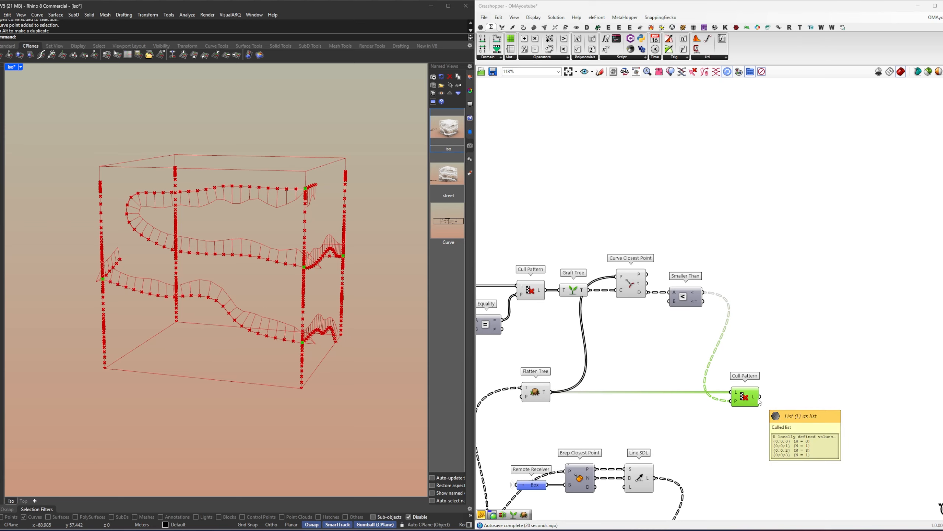
Step: Turn off the preview of Equality, Cull Pattern, Graft Tree, Curve Closest Point and Flatten Tree
right_drag(783, 421, 812, 390)
scroll(811, 390, down, 1)
drag(803, 387, 599, 345)
click(674, 365)
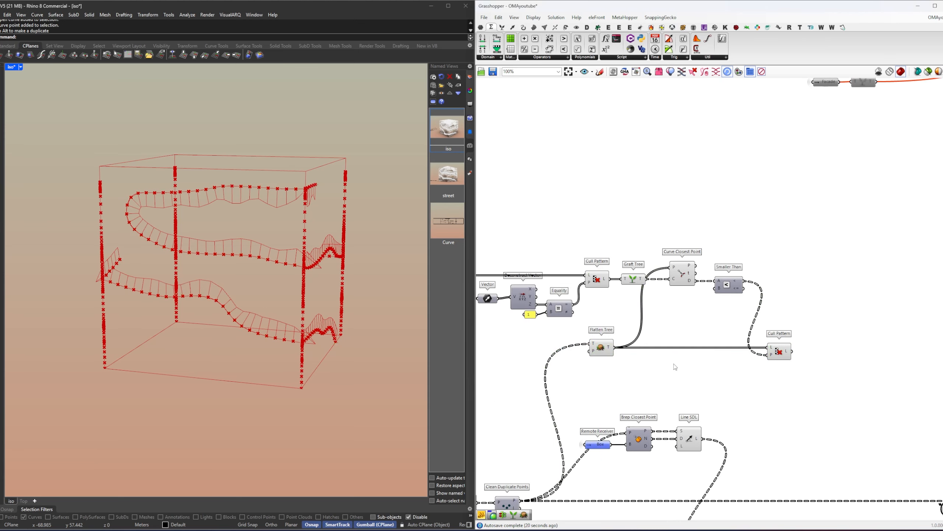
right_drag(693, 339, 754, 336)
drag(737, 375, 583, 241)
right_click(589, 249)
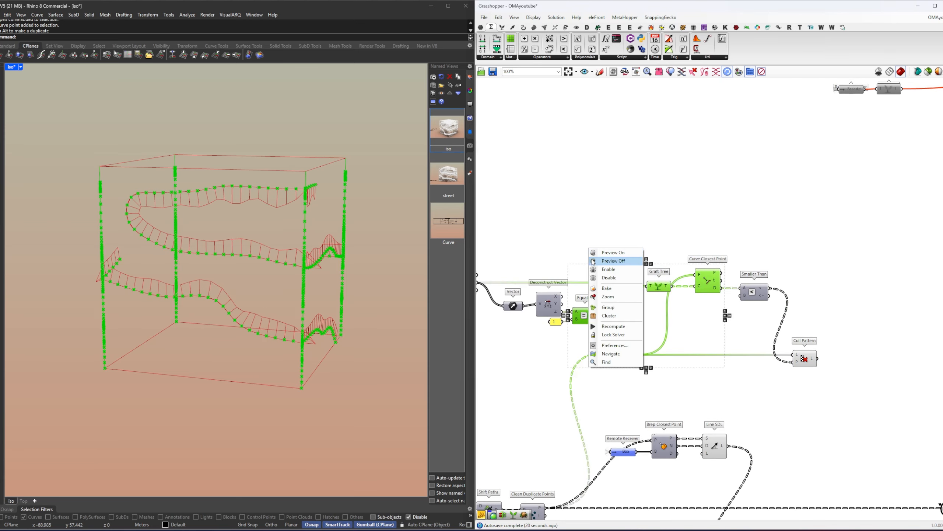
click(638, 260)
click(642, 263)
Step: Turn off the preview of the lower point, vector and graph-mapping components, leaving the final polylines shown
right_drag(715, 314, 716, 237)
scroll(720, 253, down, 3)
right_drag(850, 422, 794, 387)
drag(872, 442, 514, 269)
middle_click(737, 278)
click(749, 290)
click(742, 280)
right_drag(743, 283, 735, 299)
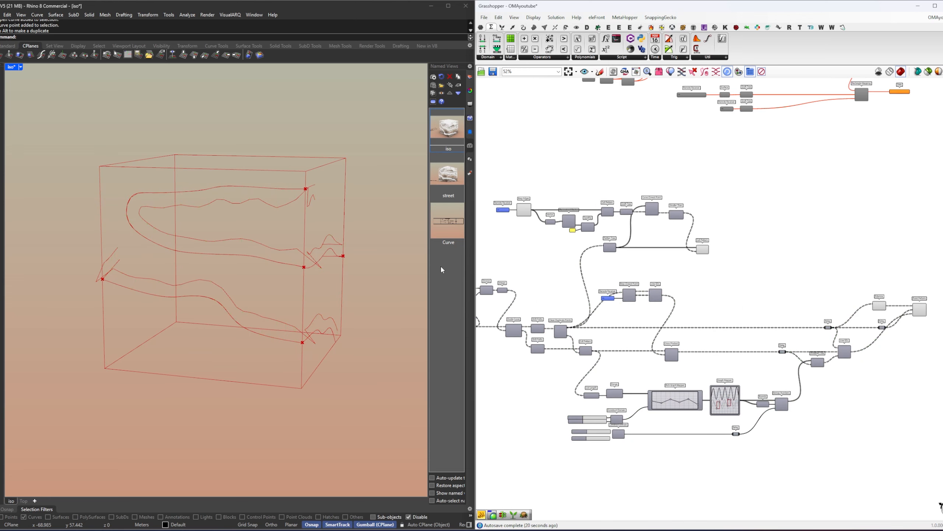
Step: Insert a List Length component between Flatten Tree and the last Cull Pattern
scroll(701, 238, up, 3)
click(696, 271)
right_drag(696, 273, 687, 294)
scroll(695, 278, up, 2)
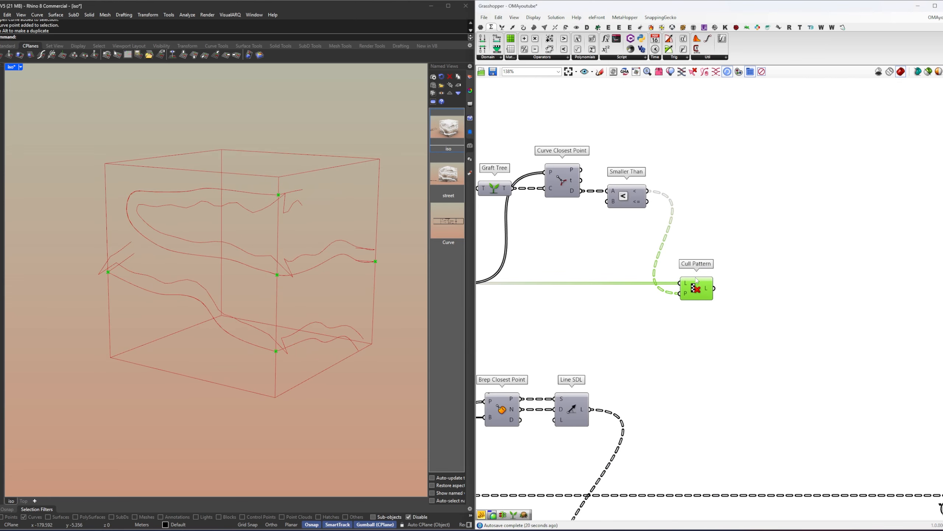
right_drag(610, 280, 813, 281)
mouse_move(669, 285)
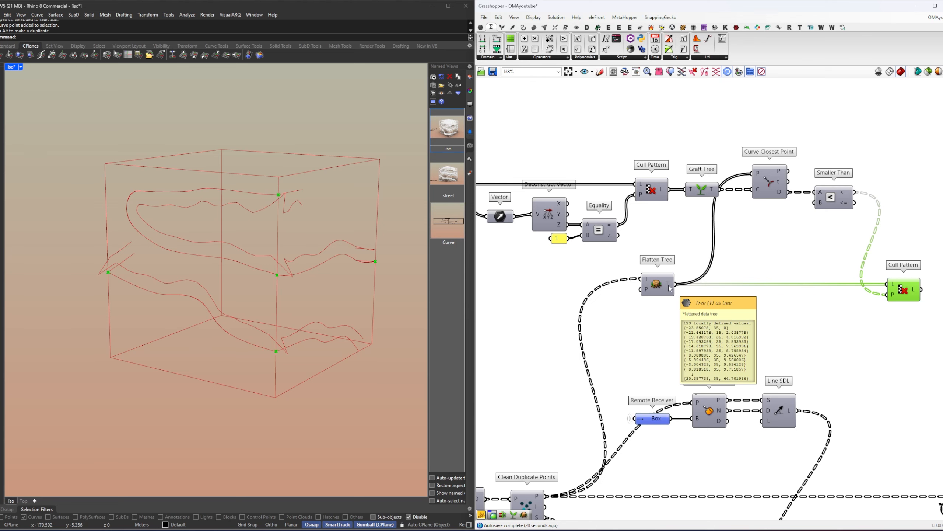
right_drag(669, 288, 629, 301)
double_click(677, 335)
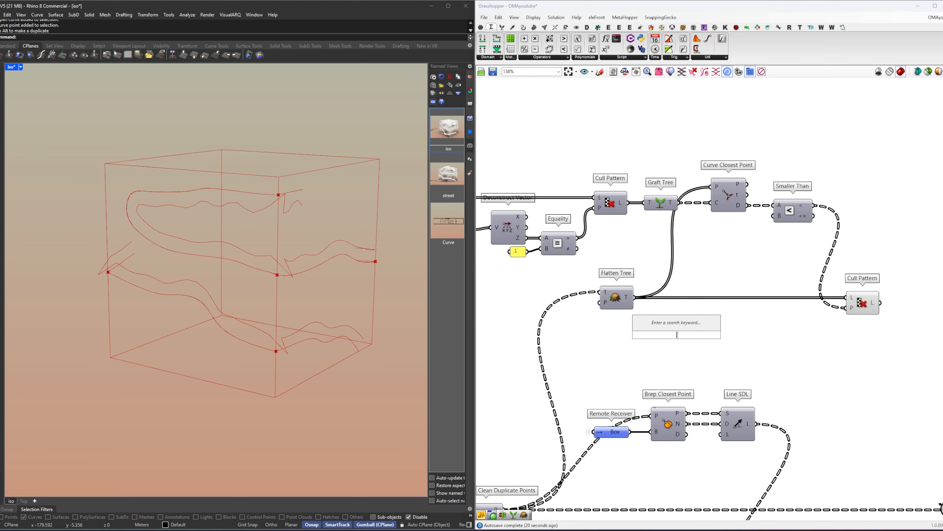
mouse_move(627, 302)
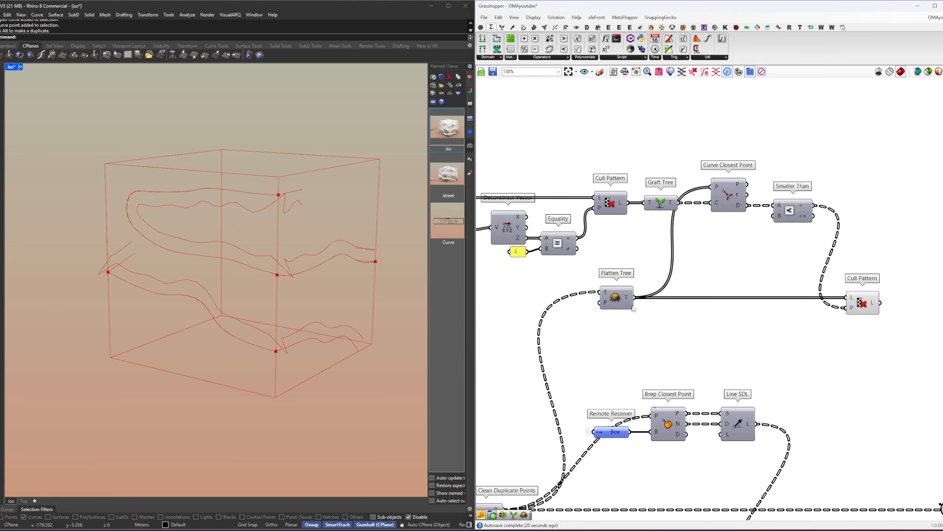
double_click(694, 333)
text(lng)
key(Return)
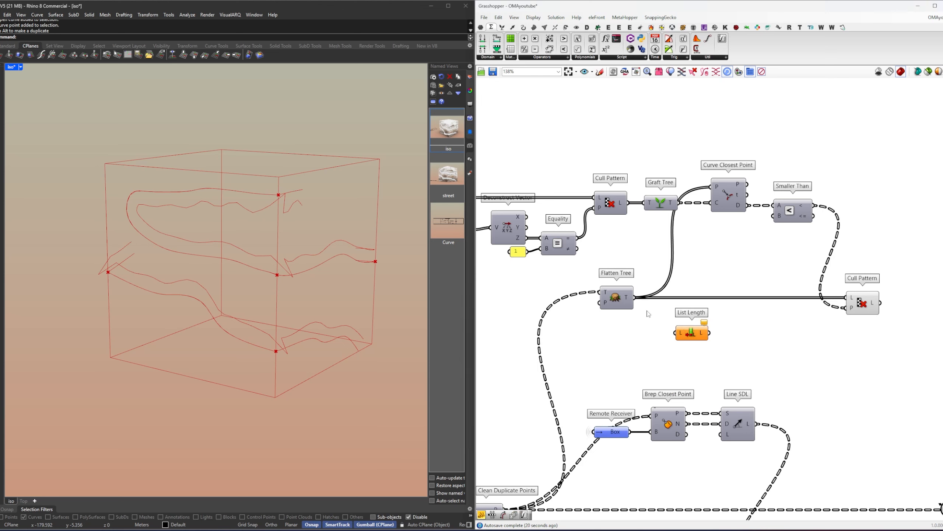
drag(659, 329, 724, 304)
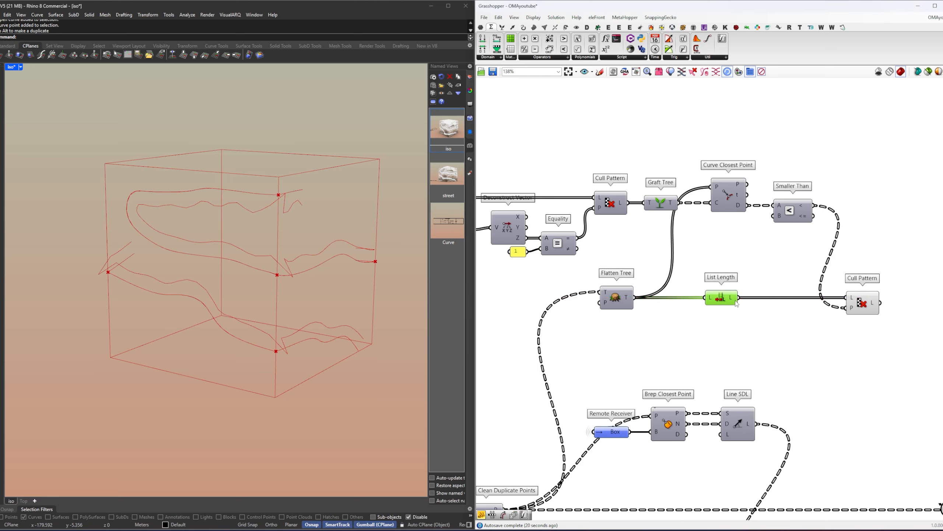
double_click(752, 326)
text(data)
key(Return)
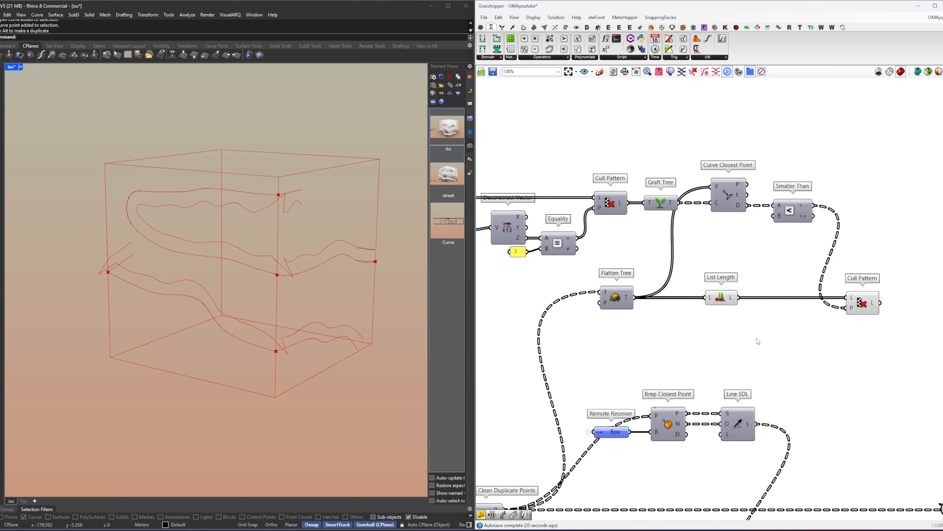
Step: Add a Series component, feed List Length into its C input, connect its output to Cull Pattern's L input and align the components
double_click(751, 324)
text(ser)
key(Return)
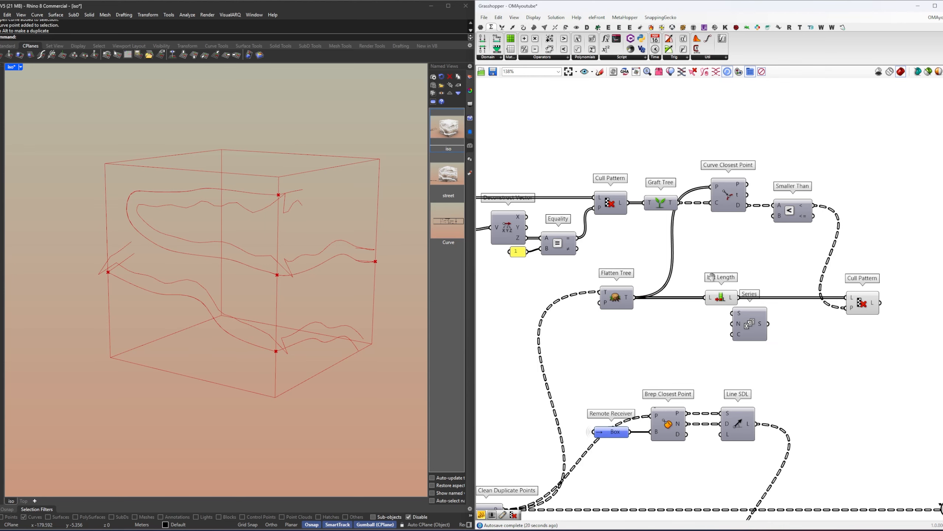
right_drag(712, 277, 680, 305)
drag(715, 351, 717, 348)
right_drag(711, 338, 671, 339)
drag(679, 350, 696, 331)
drag(666, 327, 678, 343)
drag(697, 341, 706, 325)
drag(775, 330, 777, 318)
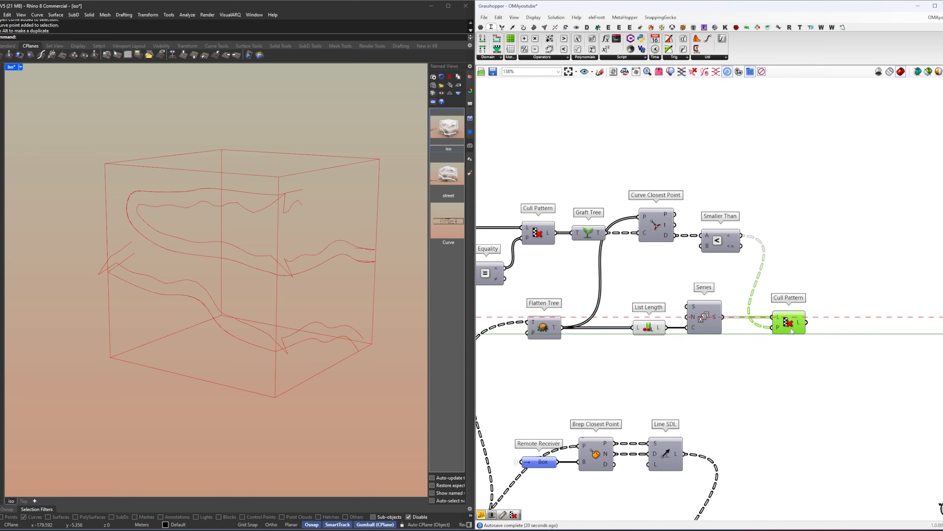
Step: Flatten the L output of the Cull Pattern that follows Series
right_drag(787, 320, 715, 314)
right_click(733, 315)
click(739, 351)
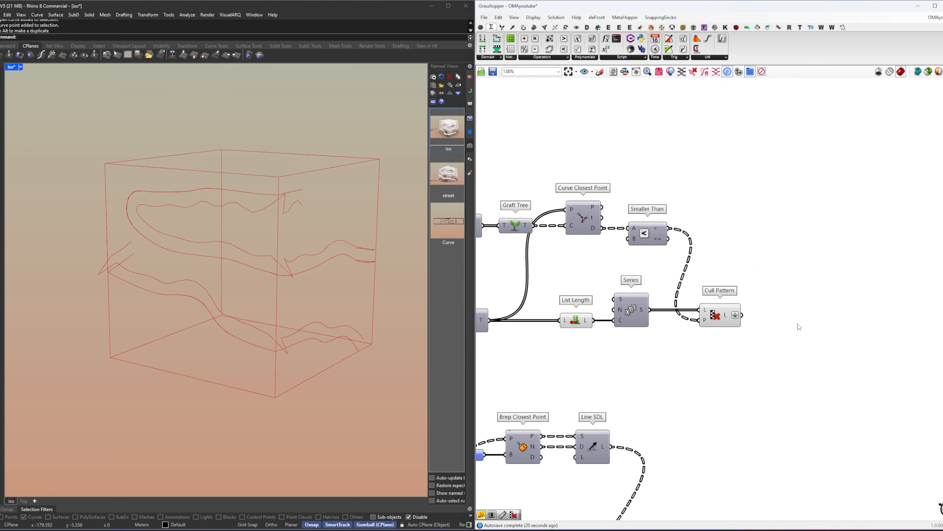
Step: Attach an enlarged panel to the flattened Cull Pattern output to read the culled indices
double_click(796, 320)
text(panel)
key(Return)
drag(742, 316, 755, 323)
right_drag(782, 343, 752, 307)
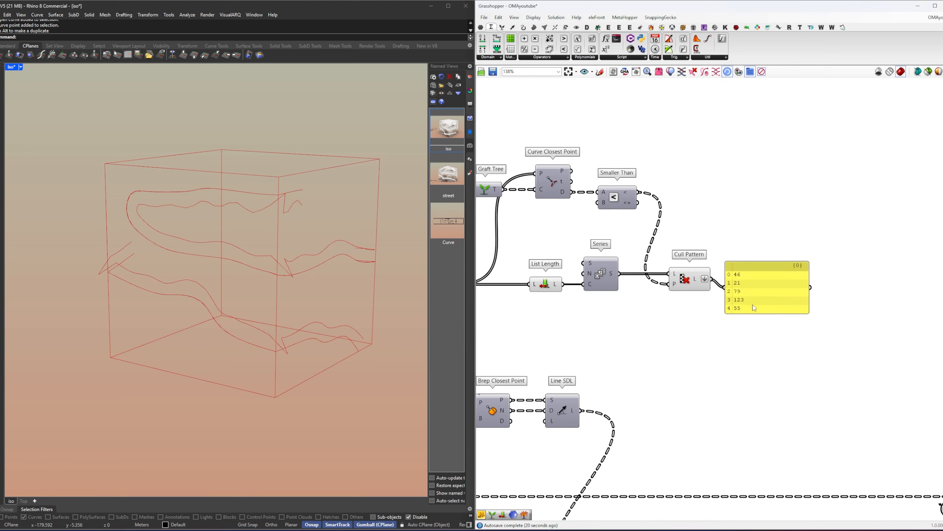
drag(752, 307, 764, 343)
scroll(755, 280, up, 3)
drag(712, 230, 764, 323)
right_drag(655, 266, 788, 282)
scroll(865, 278, down, 2)
click(711, 188)
click(758, 275)
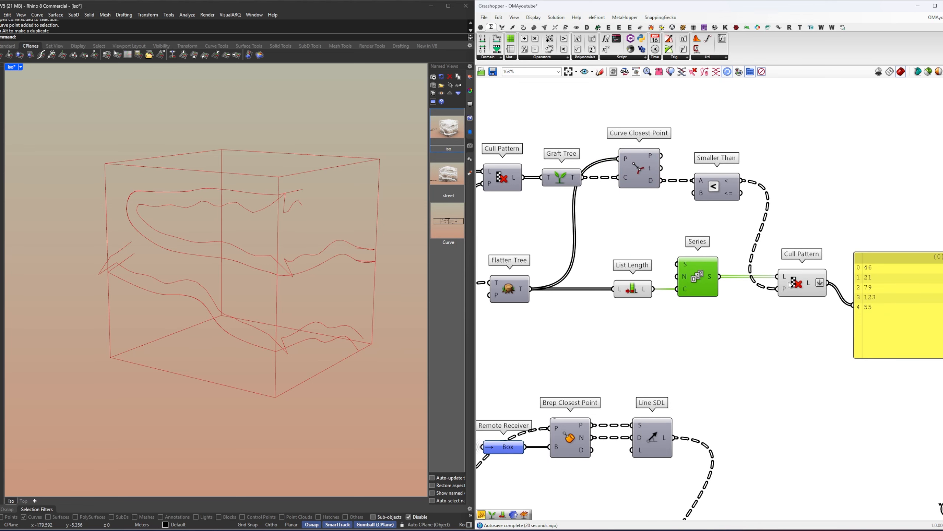
Step: Duplicate the last Cull Pattern and connect Flatten Tree's points to the copy's L input
alt+drag(795, 281, 788, 330)
drag(527, 297, 646, 317)
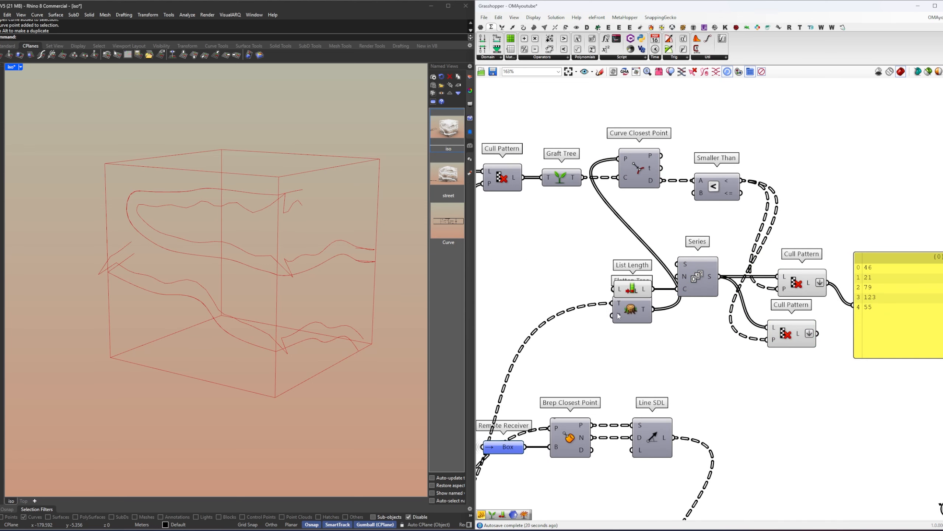
key(ctrl+z)
drag(533, 292, 767, 327)
click(788, 334)
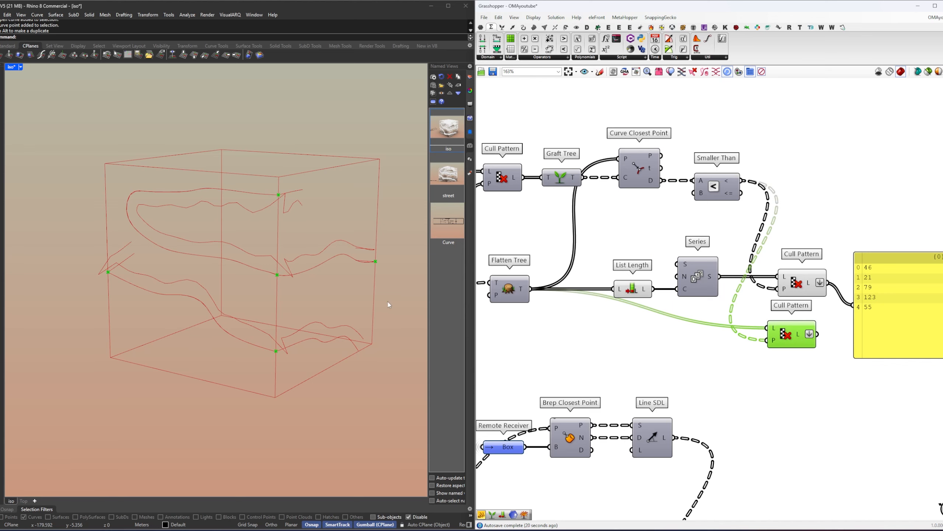
Step: Examine the highlighted culled points where the curves meet the box's vertical edges
right_drag(294, 333, 284, 348)
scroll(284, 348, up, 5)
drag(226, 350, 271, 381)
shift+right_drag(318, 348, 223, 373)
drag(331, 198, 387, 233)
shift+right_drag(102, 234, 150, 261)
scroll(169, 301, down, 5)
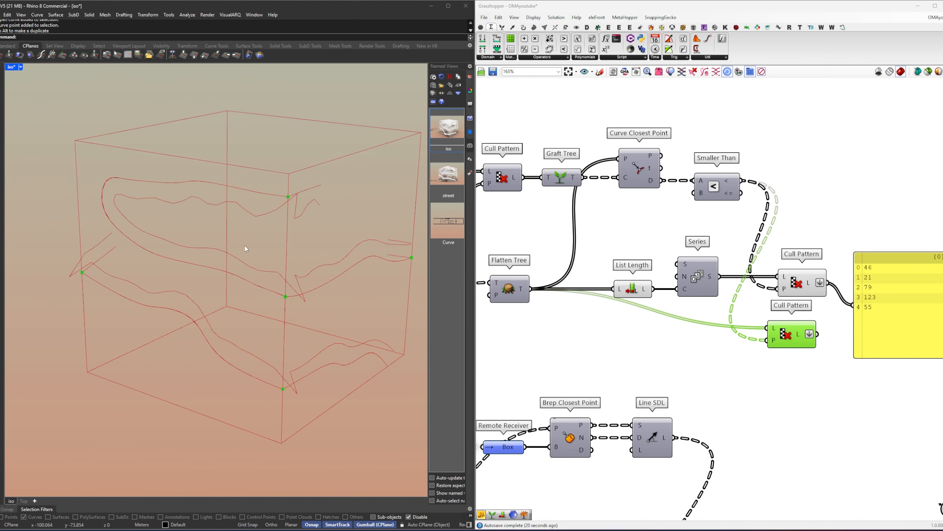
Step: Delete the duplicate Cull Pattern and the panel listing the indices
right_drag(777, 305, 756, 300)
click(768, 347)
click(771, 330)
right_drag(813, 334, 725, 314)
key(Delete)
click(813, 297)
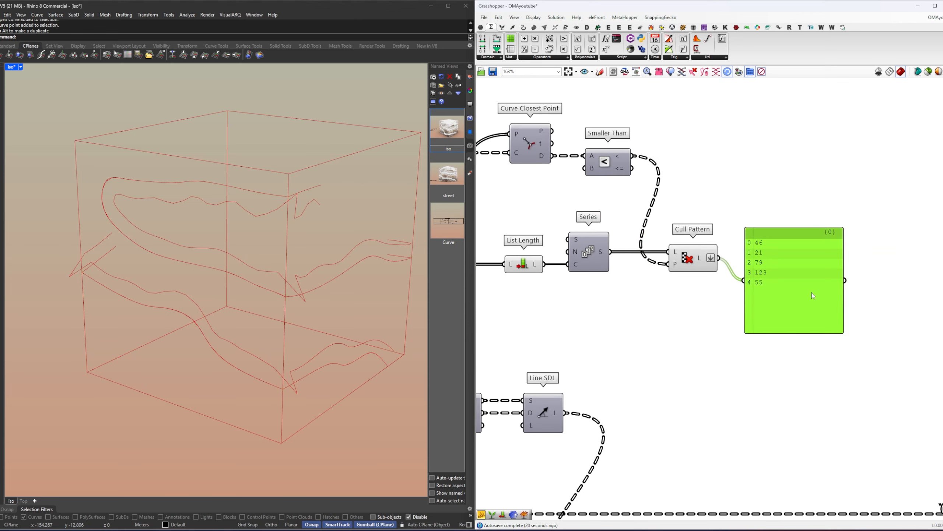
key(Delete)
right_drag(738, 279, 691, 276)
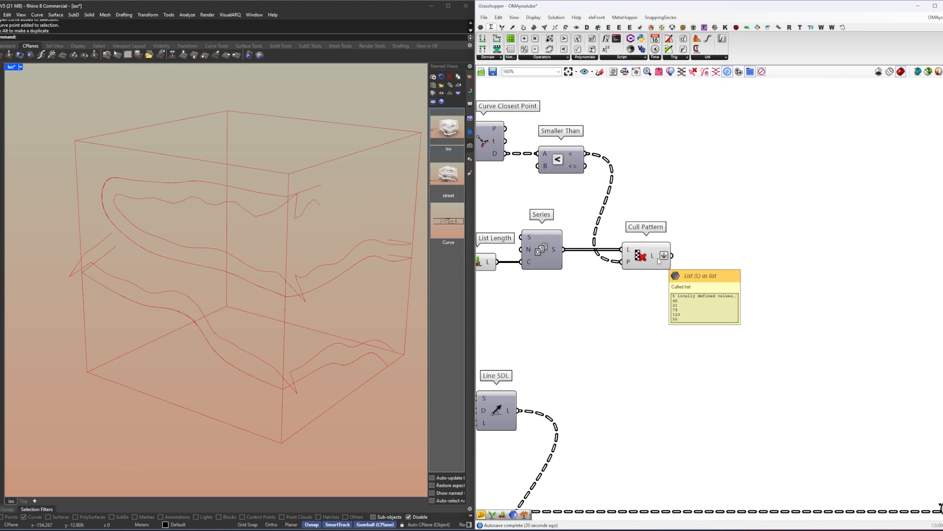
click(659, 261)
click(727, 269)
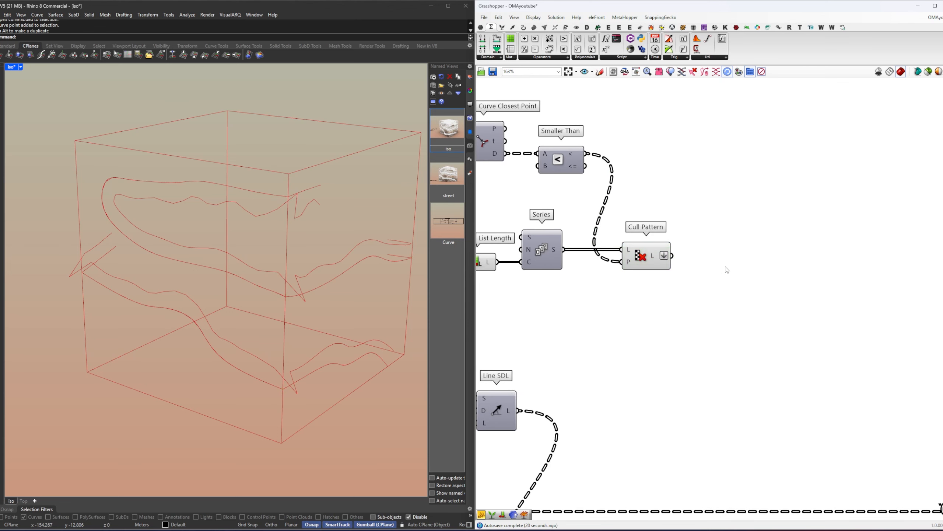
double_click(726, 267)
text(equality)
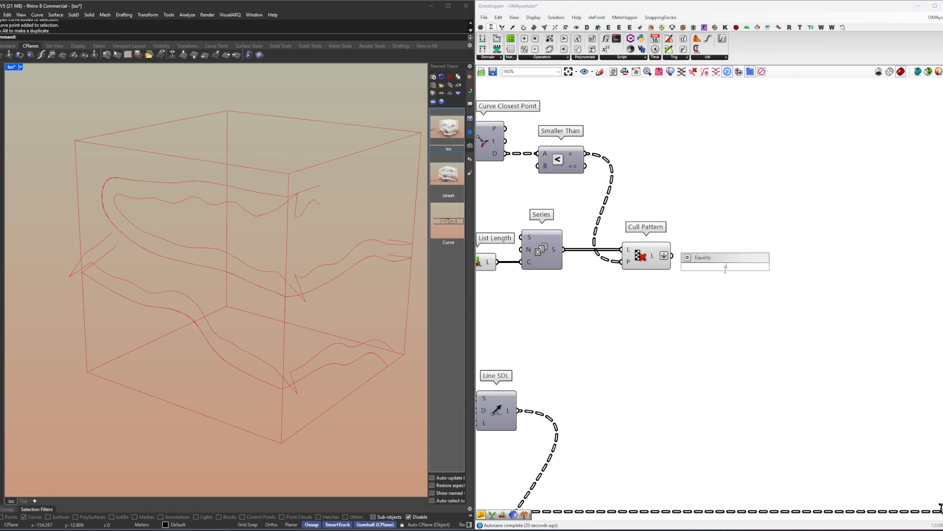
key(Return)
key(ctrl+z)
Step: Add an Addition component beside the last Cull Pattern
double_click(720, 267)
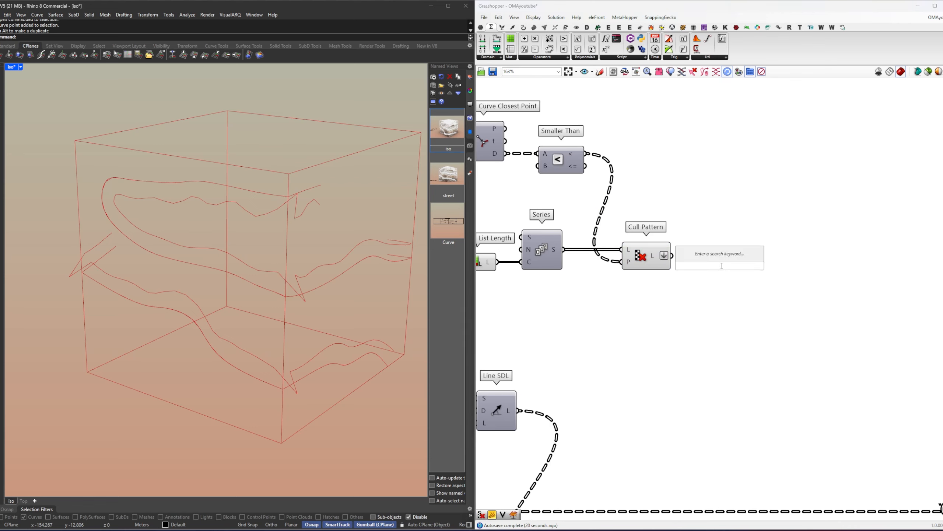
text(+1)
key(Return)
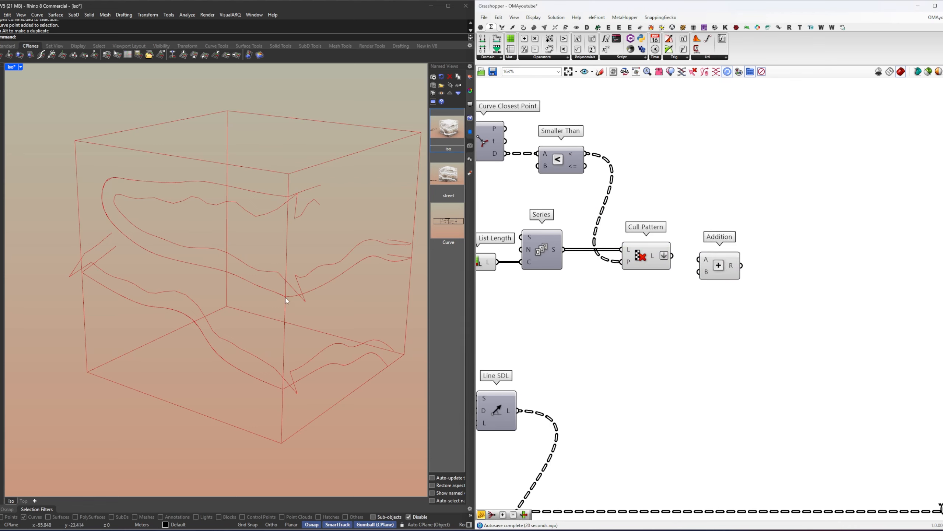
Step: Preview the Line SDL fed by Brep Closest Point while zoomed in on the box corner, and hide it again
scroll(287, 301, up, 5)
drag(292, 293, 318, 328)
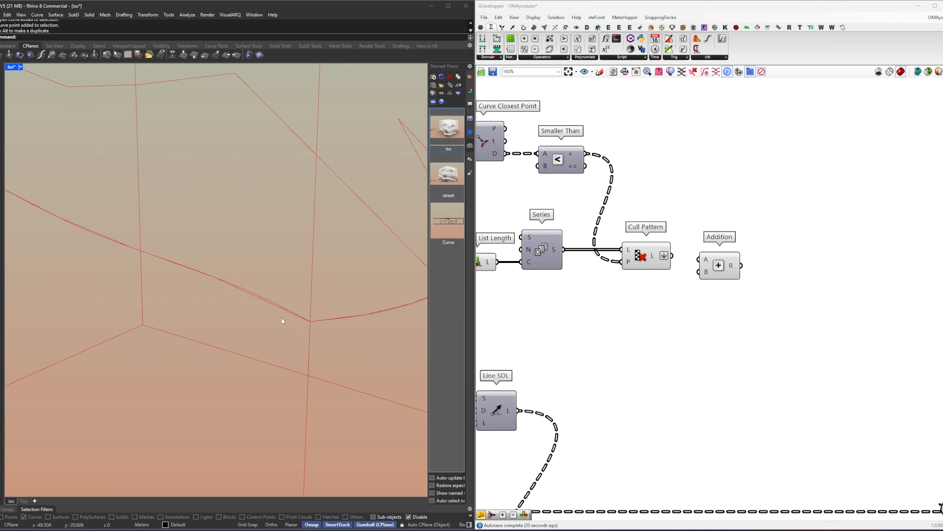
drag(353, 297, 376, 334)
click(664, 254)
scroll(635, 320, down, 3)
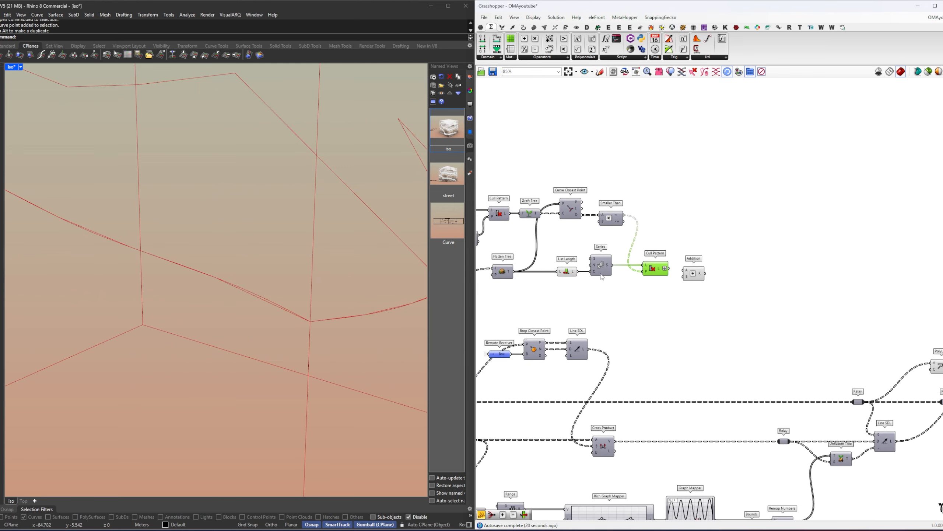
right_drag(604, 346, 642, 312)
click(622, 315)
middle_click(665, 313)
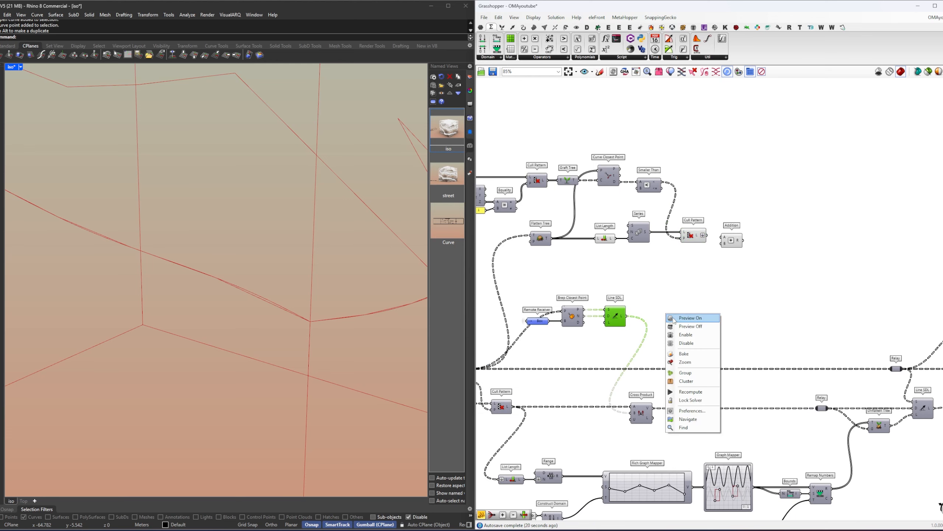
click(673, 317)
scroll(287, 253, down, 3)
right_drag(287, 253, 301, 256)
middle_click(726, 322)
click(736, 337)
click(737, 341)
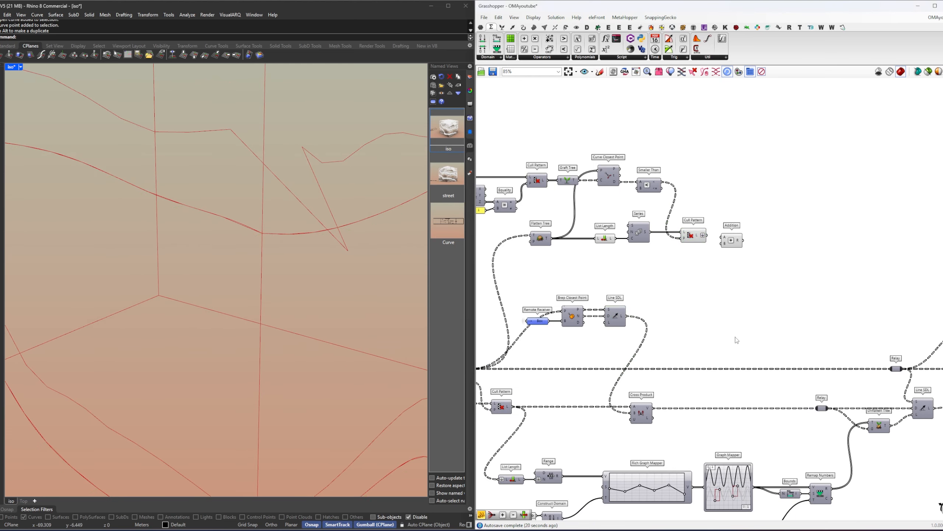
Step: Turn on the preview of the Line SDL fed by Unflatten Tree and examine the vector at the box corner
right_drag(740, 351, 705, 310)
click(892, 368)
middle_click(834, 299)
click(847, 303)
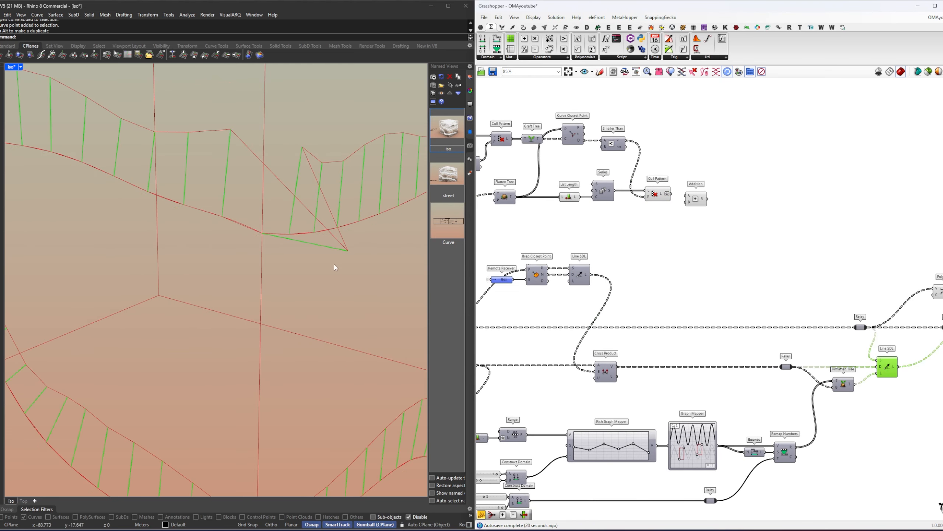
right_drag(335, 268, 219, 320)
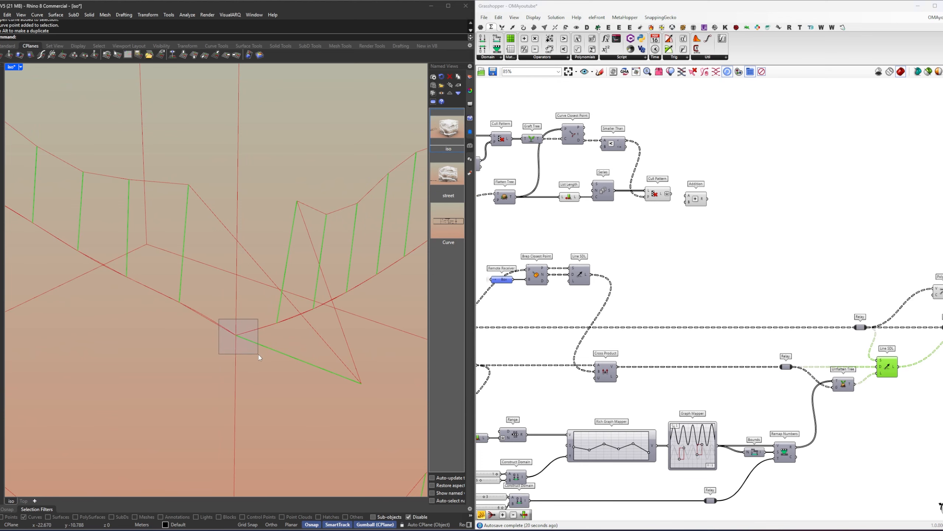
drag(258, 354, 259, 355)
drag(206, 314, 202, 343)
click(779, 323)
Step: Connect Cull Pattern's flattened output to Addition's A input and a panel containing 1 to its B input
right_drag(727, 224, 704, 263)
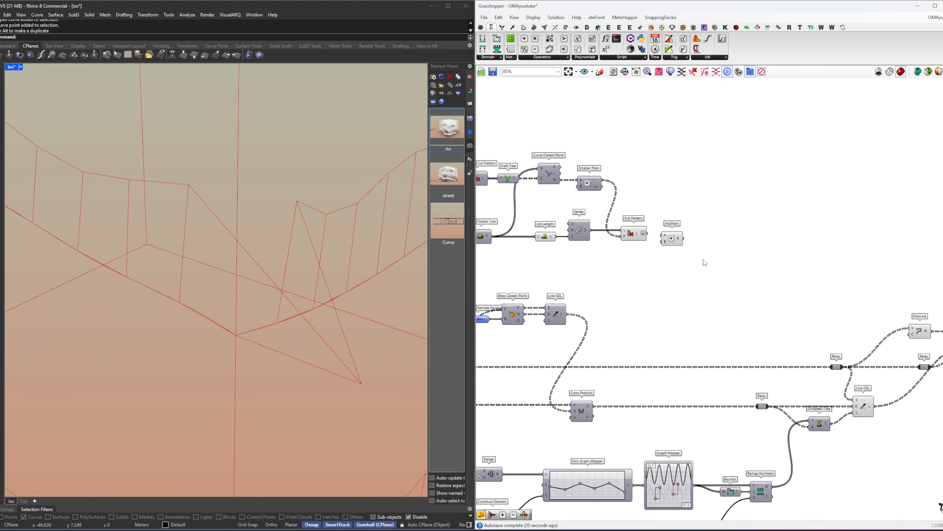
scroll(682, 246, up, 2)
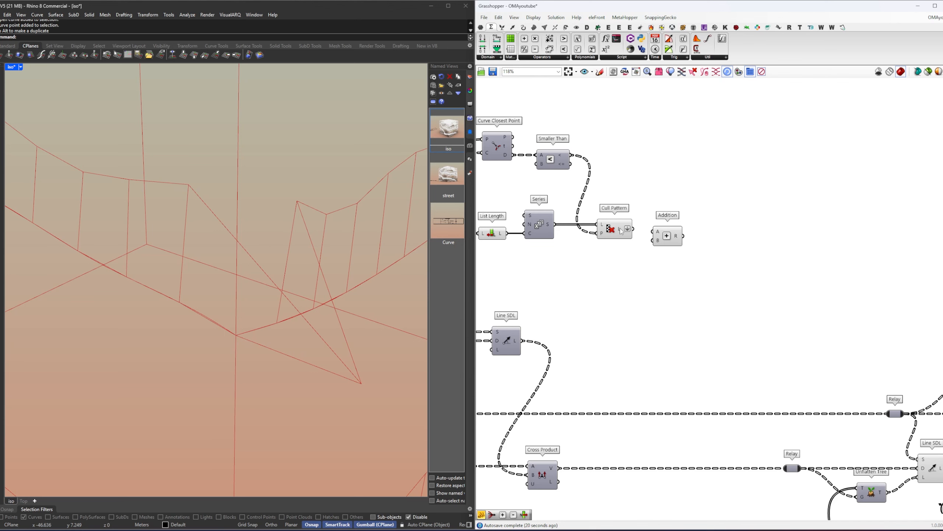
right_drag(621, 232, 623, 251)
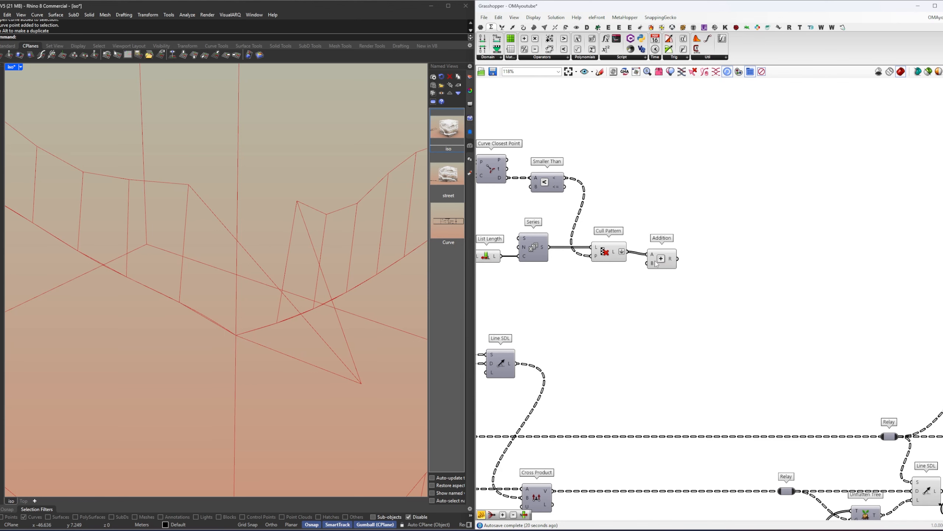
drag(656, 264, 688, 261)
double_click(642, 283)
text(1)
key(Return)
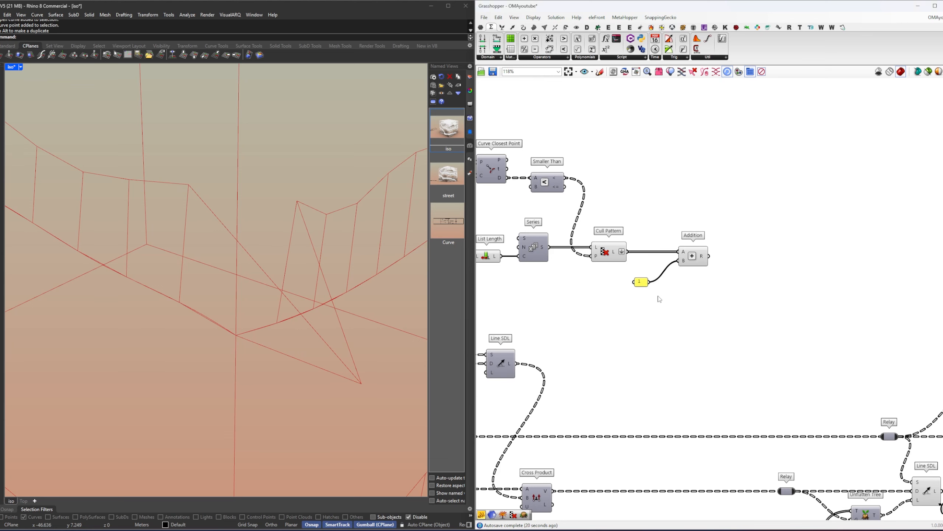
Step: Add a Replace Items component below and beyond the Addition component
double_click(740, 332)
text(replace)
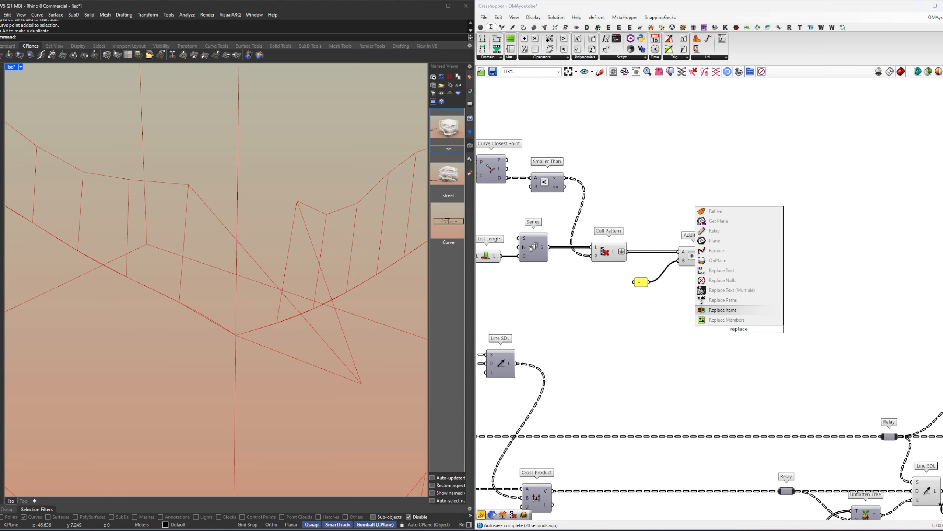
key(Return)
right_drag(513, 364, 546, 316)
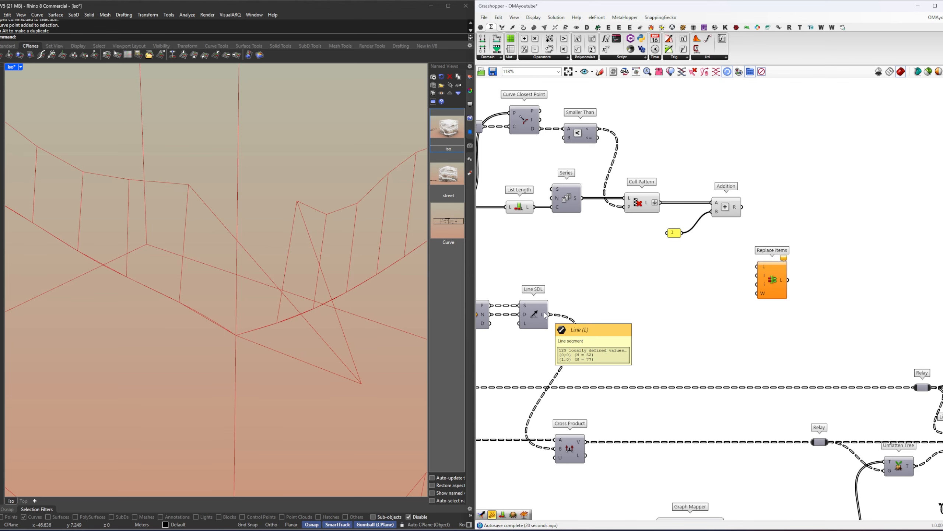
right_drag(642, 315, 681, 303)
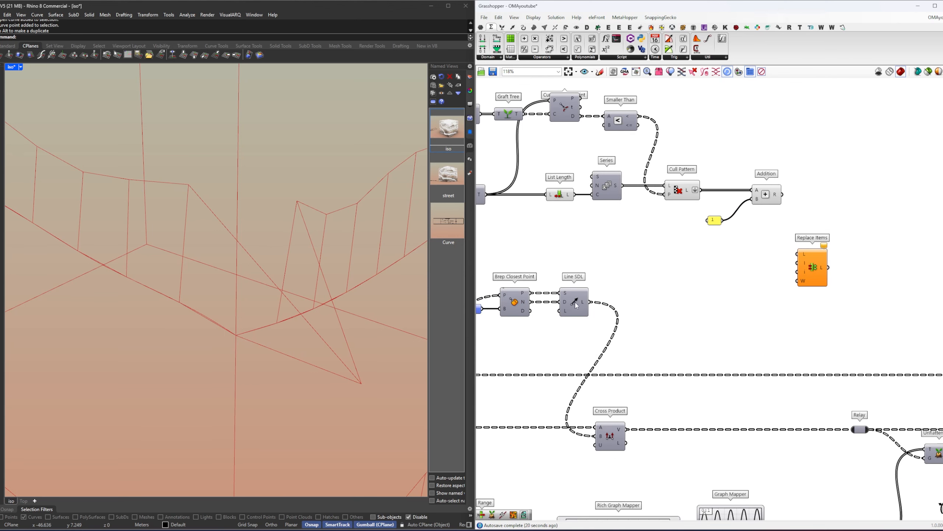
Step: Add a Replace Items component on the Line SDL row, leaving room between the two for another component
click(576, 306)
double_click(639, 304)
text(repla)
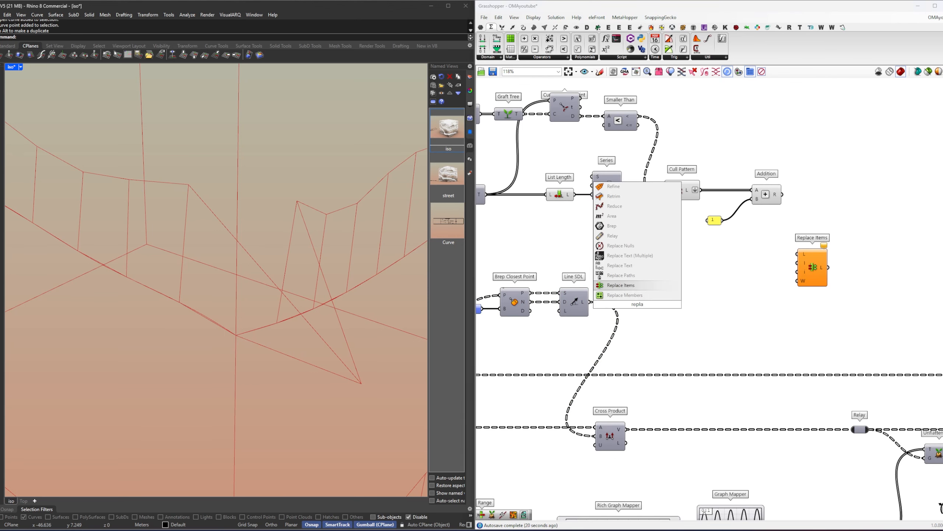
click(620, 285)
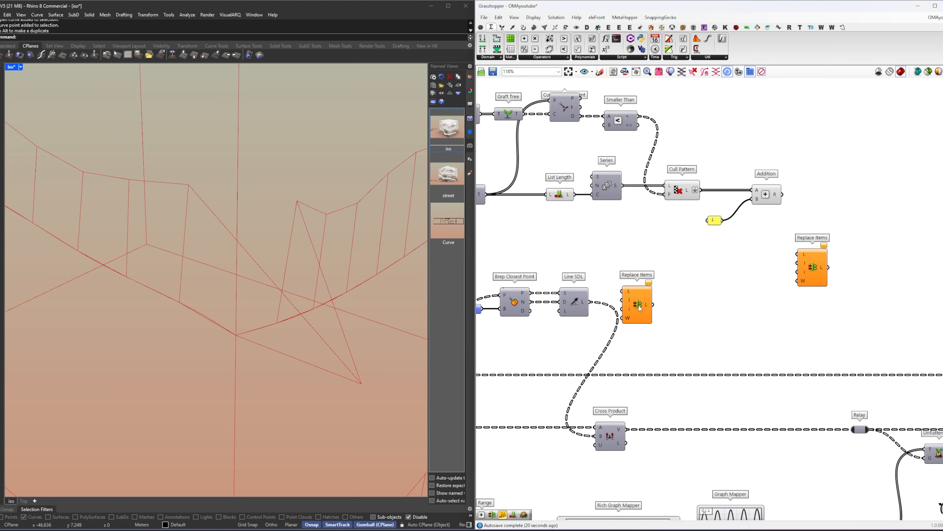
drag(637, 305, 707, 305)
Step: Add a Flatten Tree component, feed it the Cross Product vectors, and connect its output to the list input of Replace Items
double_click(671, 325)
text(fla)
key(Return)
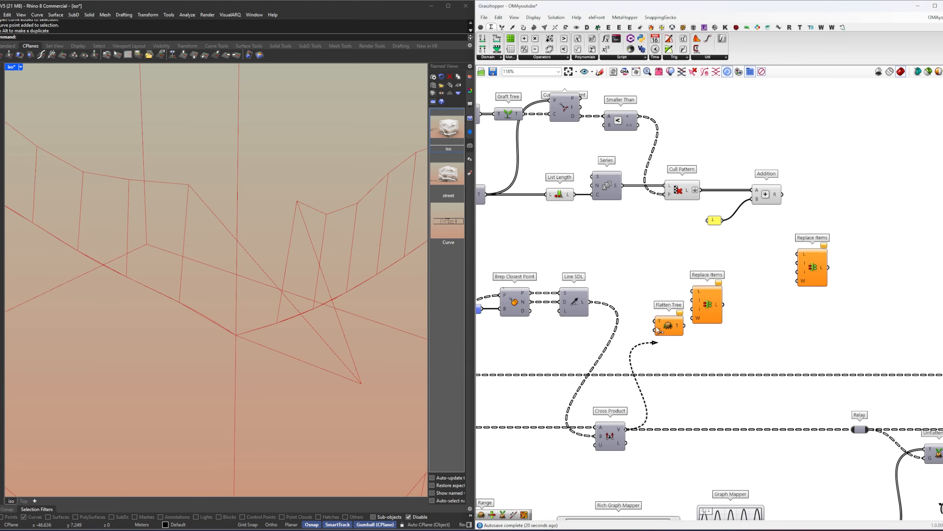
drag(657, 327, 710, 314)
scroll(719, 314, down, 2)
right_drag(940, 401, 793, 339)
click(849, 250)
right_drag(567, 240, 783, 283)
click(729, 285)
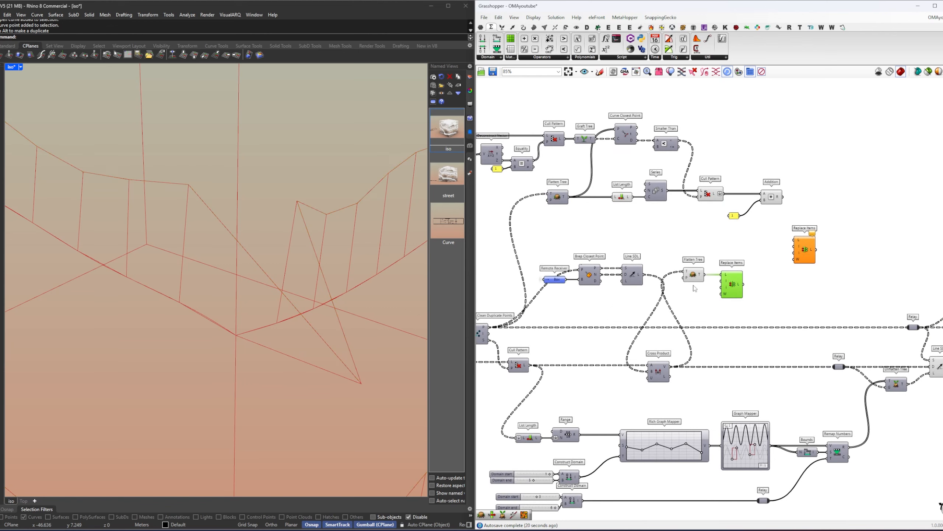
Step: Reposition Flatten Tree and Replace Items so the wire between them runs straight
scroll(690, 274, up, 3)
drag(691, 274, 699, 275)
right_drag(714, 291, 686, 303)
drag(683, 291, 758, 301)
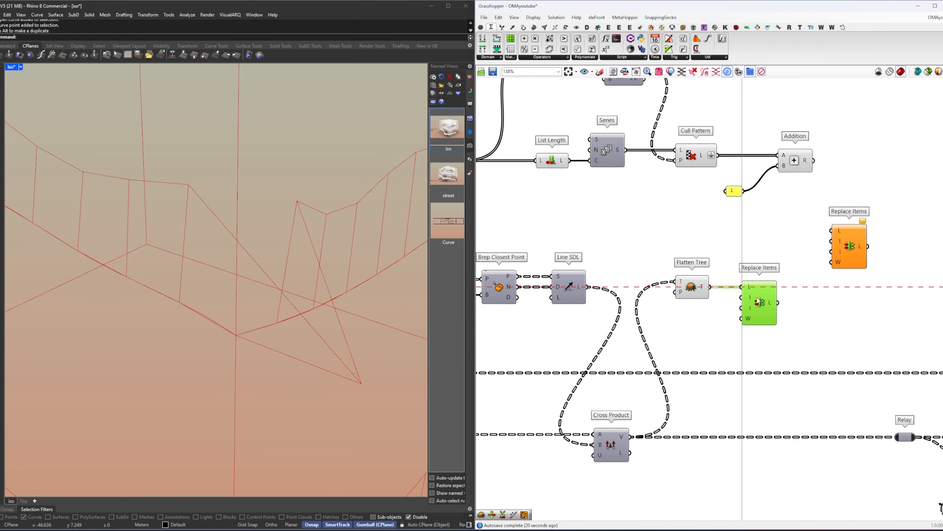
right_drag(757, 301, 714, 310)
Step: Connect the culled list from Cull Pattern to the index input of Replace Items
click(757, 266)
right_drag(757, 266, 751, 320)
mouse_move(654, 218)
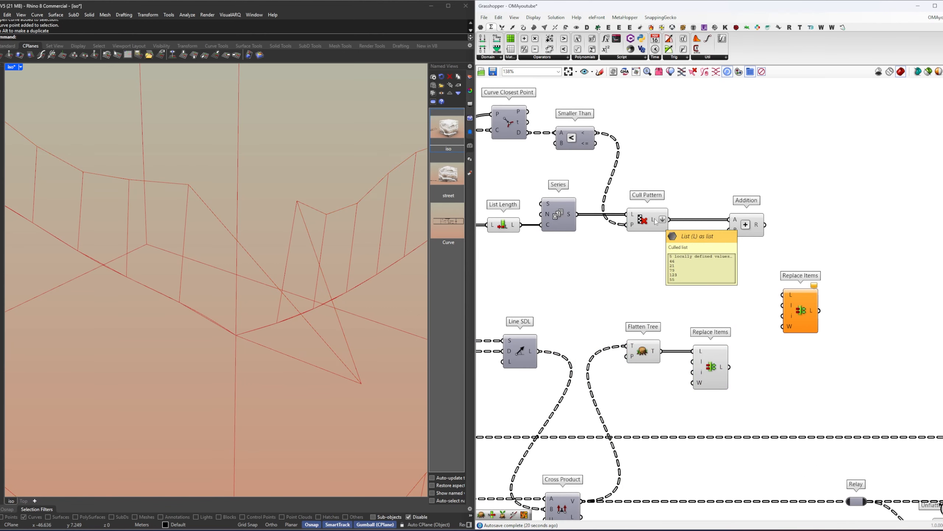
right_drag(656, 222, 632, 233)
drag(645, 231, 669, 384)
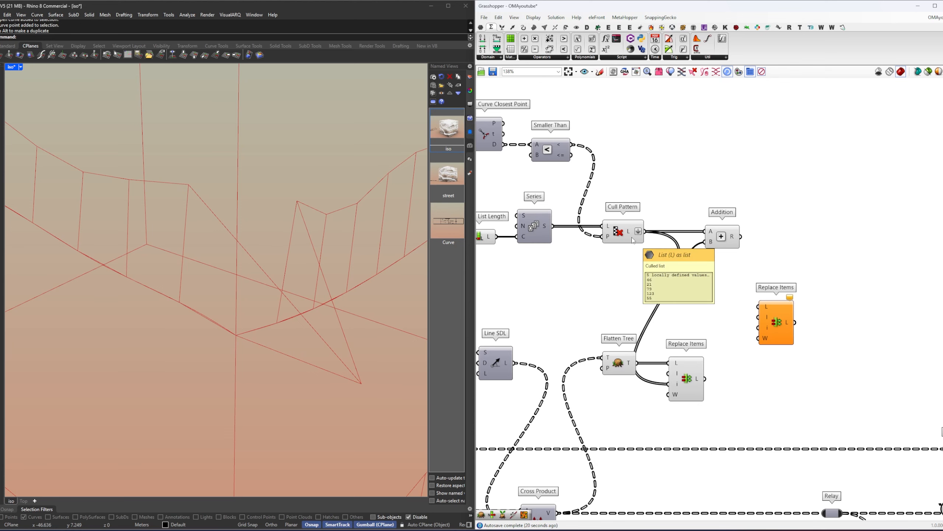
Step: Delete the unconnected Replace Items component
right_drag(734, 316, 719, 319)
click(746, 332)
key(Delete)
Step: Add a List Item component after the Addition component
right_drag(757, 275, 730, 306)
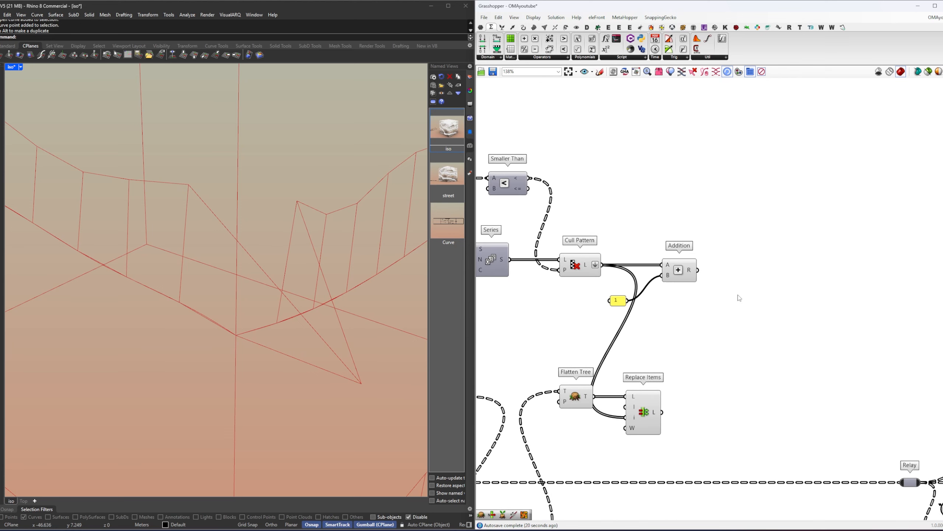
double_click(738, 294)
text(list)
click(738, 286)
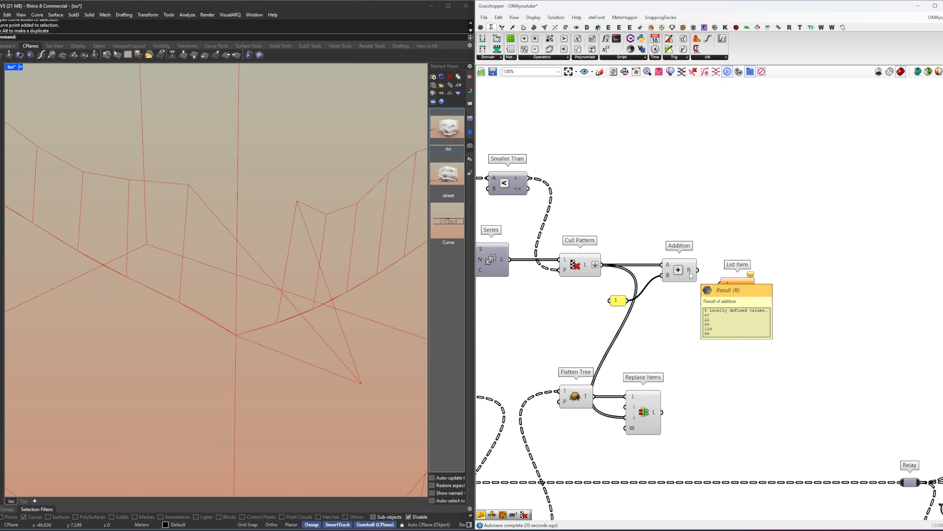
Step: Connect the Flatten Tree output to List Item's list input and the Addition result to its index input
drag(697, 270, 721, 283)
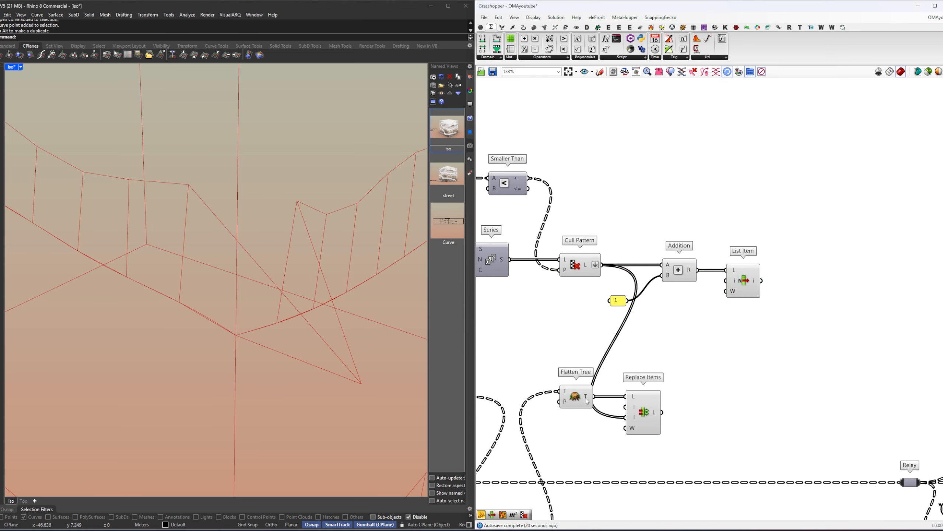
drag(586, 400, 726, 280)
right_drag(707, 252, 699, 265)
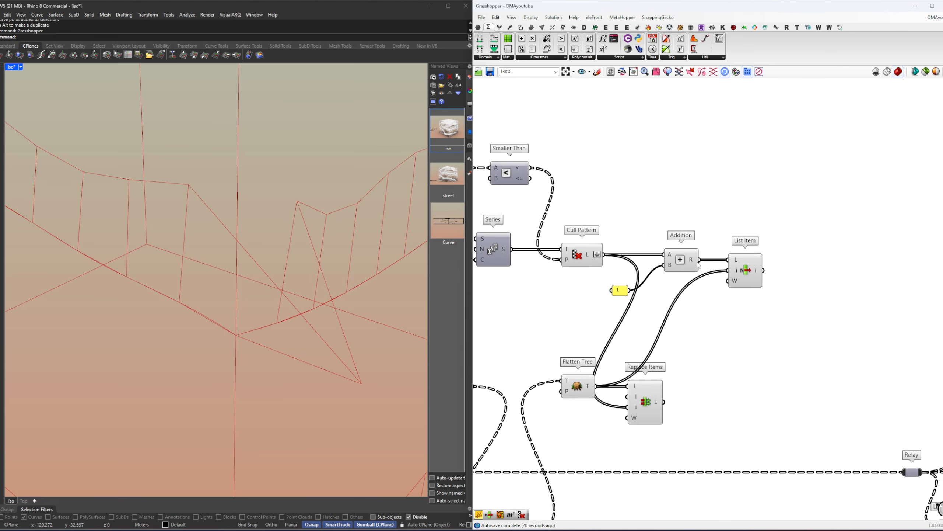
drag(707, 270, 728, 270)
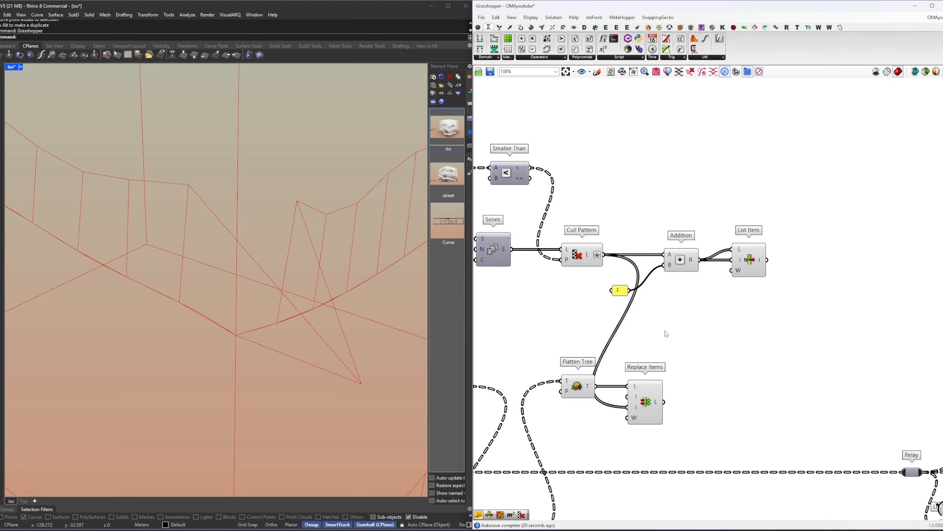
drag(597, 387, 735, 249)
mouse_move(761, 258)
mouse_down()
mouse_move(761, 266)
mouse_move(768, 258)
mouse_up()
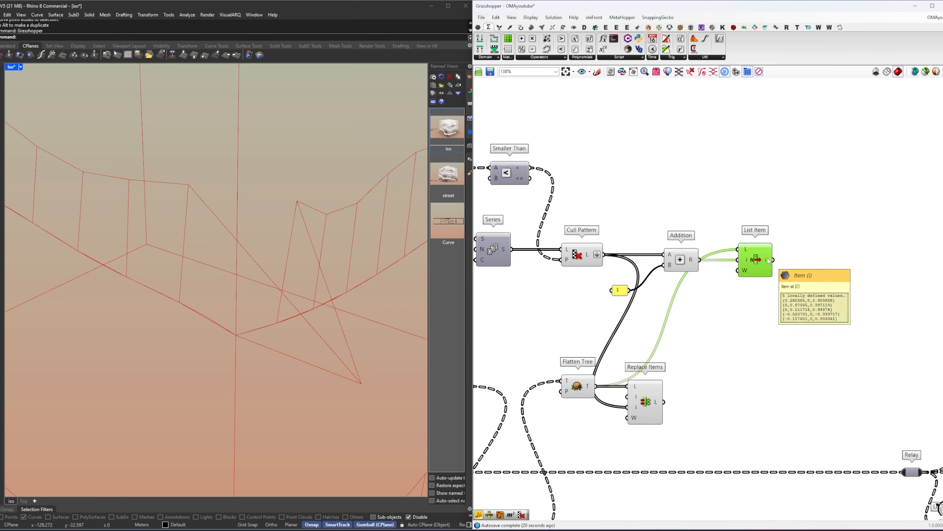
Step: Add a Deconstruct component after List Item and connect the retrieved item to its point input
right_drag(768, 262, 687, 272)
double_click(715, 269)
text(dec)
click(714, 262)
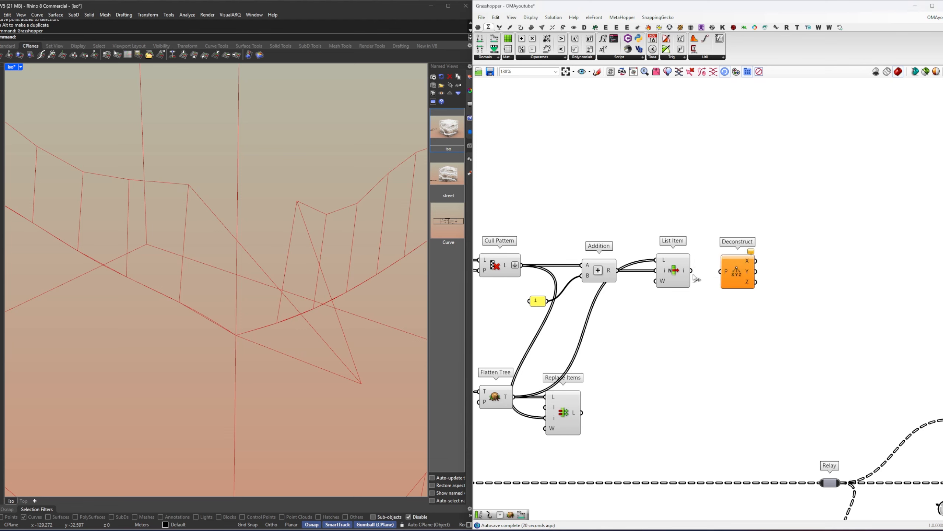
drag(692, 270, 711, 271)
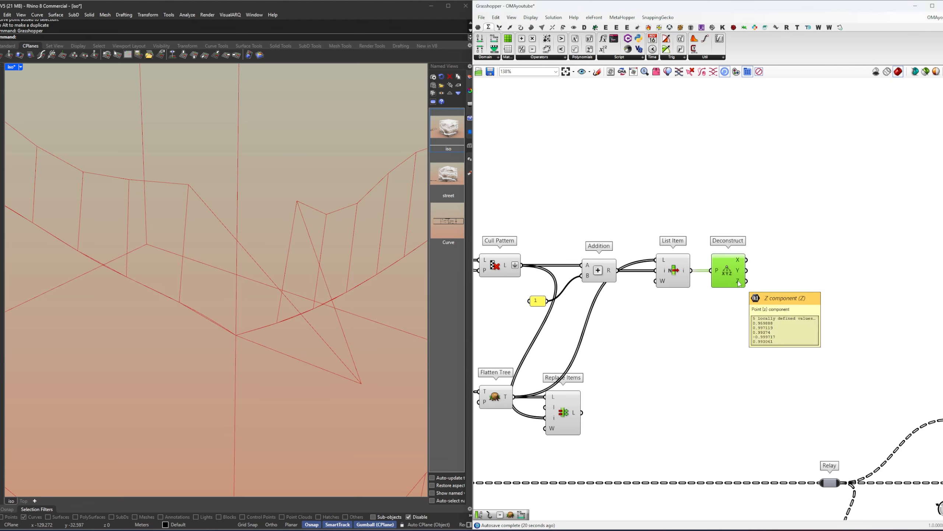
Step: Add a Round component beside Deconstruct and feed it the Z component
right_drag(739, 283, 712, 282)
double_click(773, 280)
text(round)
key(Return)
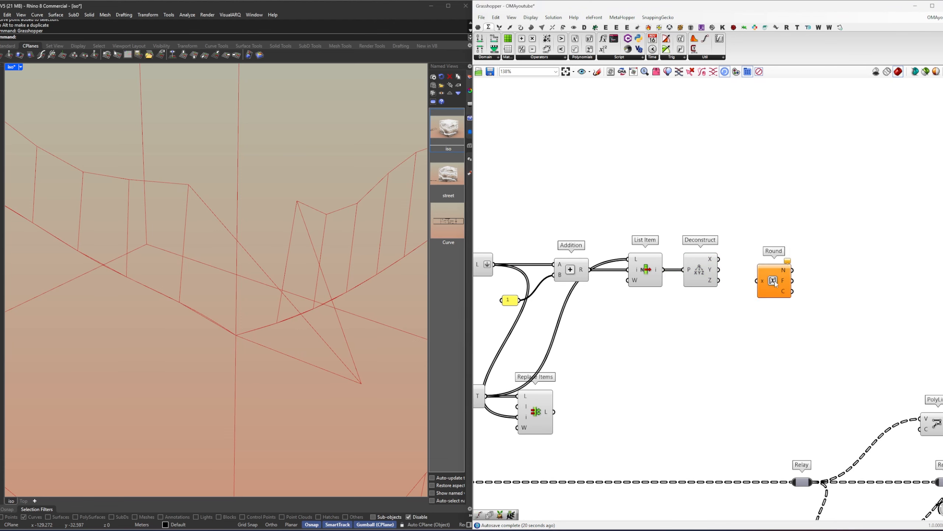
drag(760, 286, 758, 281)
drag(775, 292, 750, 291)
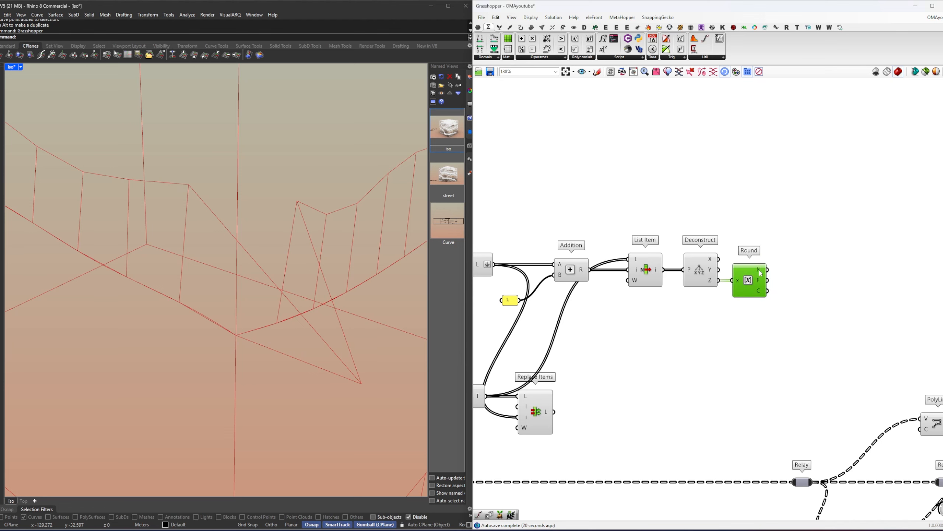
Step: Add a Unit Z vector component and connect Round's nearest-integer output to its factor input
right_drag(760, 273, 728, 282)
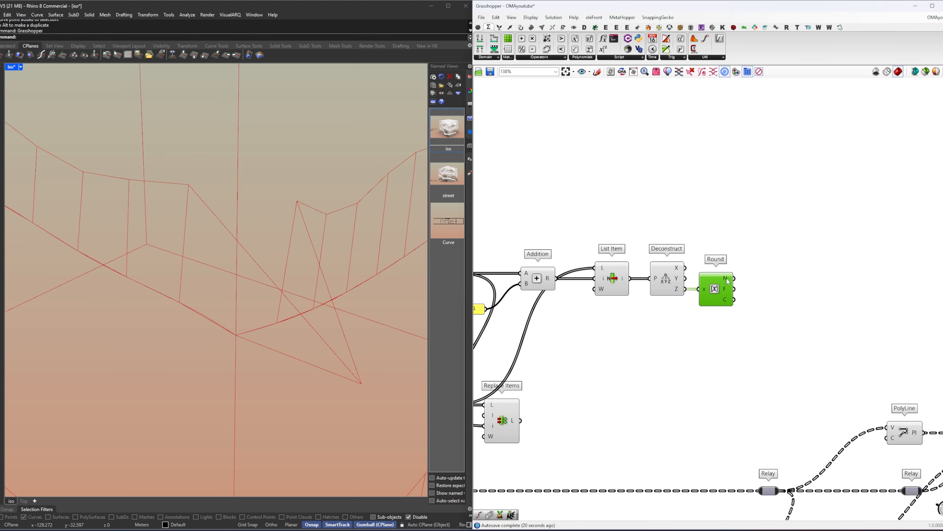
double_click(795, 293)
text(z)
key(Return)
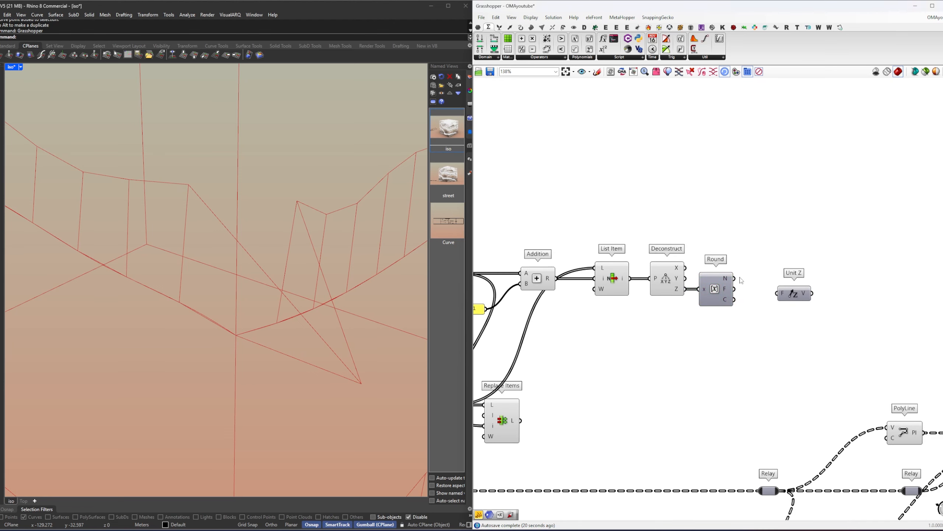
drag(733, 278, 775, 280)
Step: Move Replace Items along the Flatten Tree row to just beyond Unit Z
right_drag(784, 313, 787, 310)
scroll(789, 312, down, 5)
drag(668, 351, 804, 351)
right_drag(817, 331, 803, 325)
scroll(782, 323, up, 3)
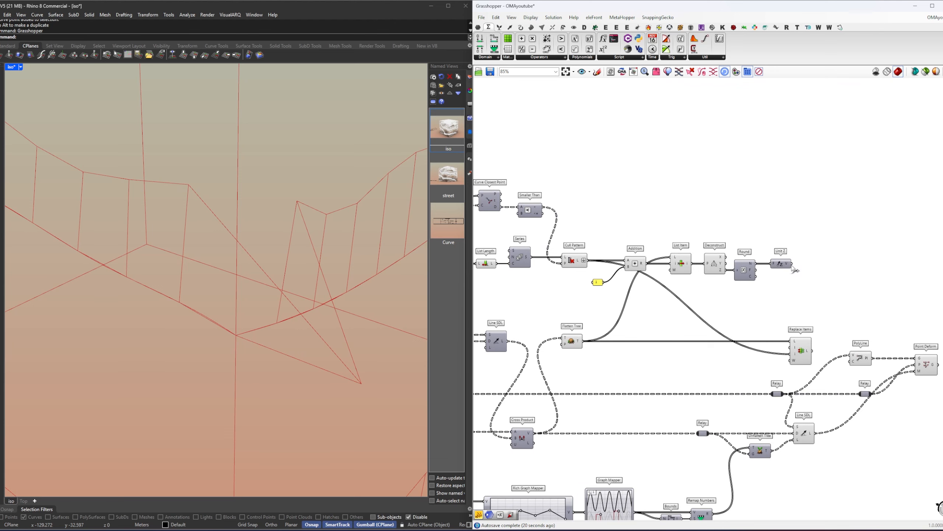
Step: Shift the downstream components away from Replace Items and connect the Unit Z vector to its item input
right_drag(806, 354, 728, 314)
drag(917, 411, 690, 326)
shift+drag(779, 318, 860, 319)
click(703, 347)
drag(797, 319, 717, 319)
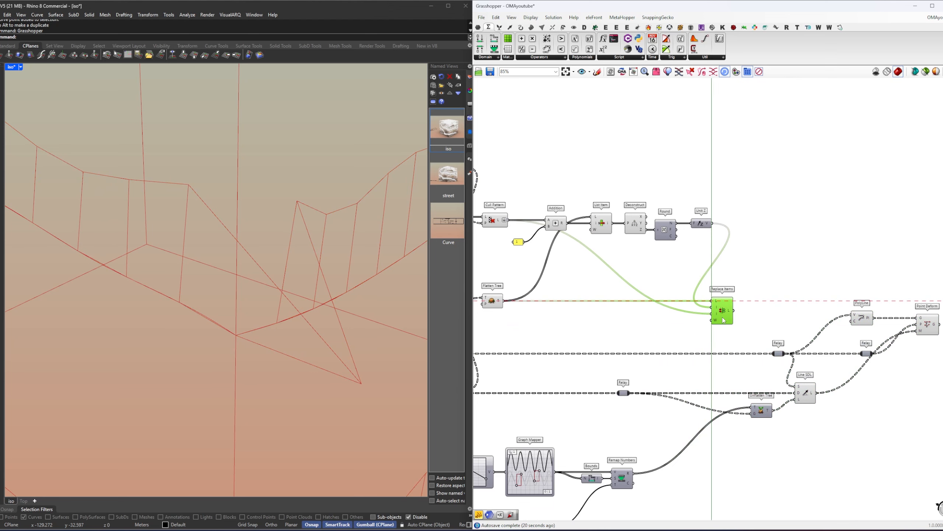
Step: Move the relay on the Cross Product wire to just before the Unflatten Tree component
click(723, 359)
mouse_move(728, 364)
right_down()
mouse_move(815, 330)
mouse_move(744, 356)
right_up()
click(528, 362)
scroll(746, 308, up, 1)
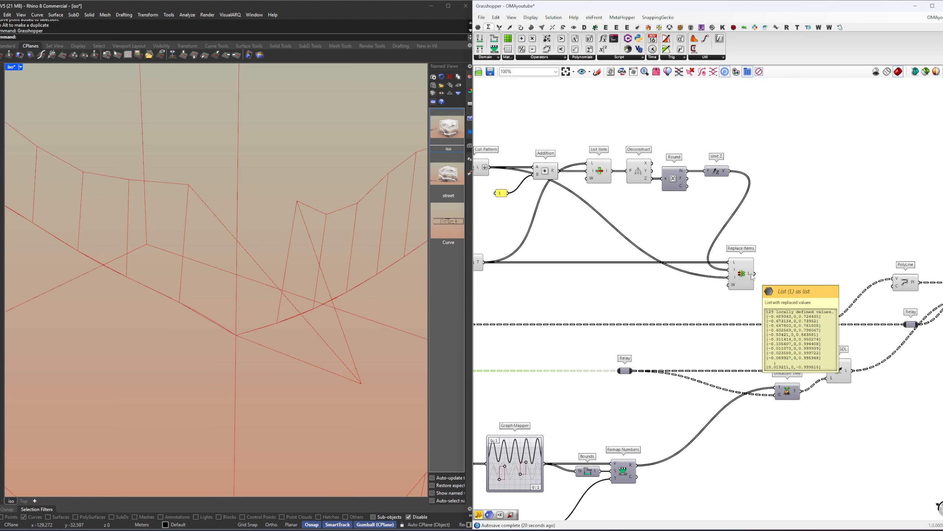
drag(625, 370, 747, 370)
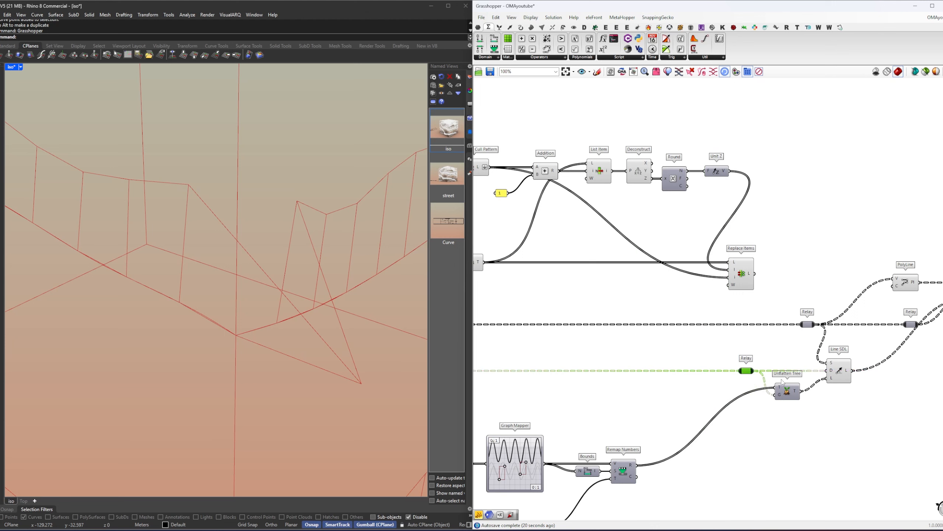
Step: Duplicate the Unflatten Tree component beside Replace Items and connect the replaced list to its tree input
click(788, 393)
alt+drag(788, 395, 783, 298)
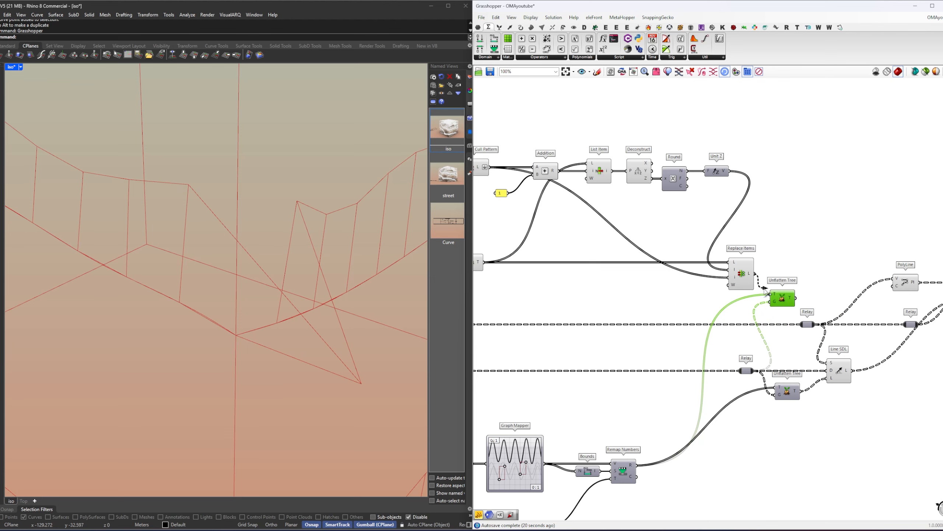
drag(779, 303, 784, 283)
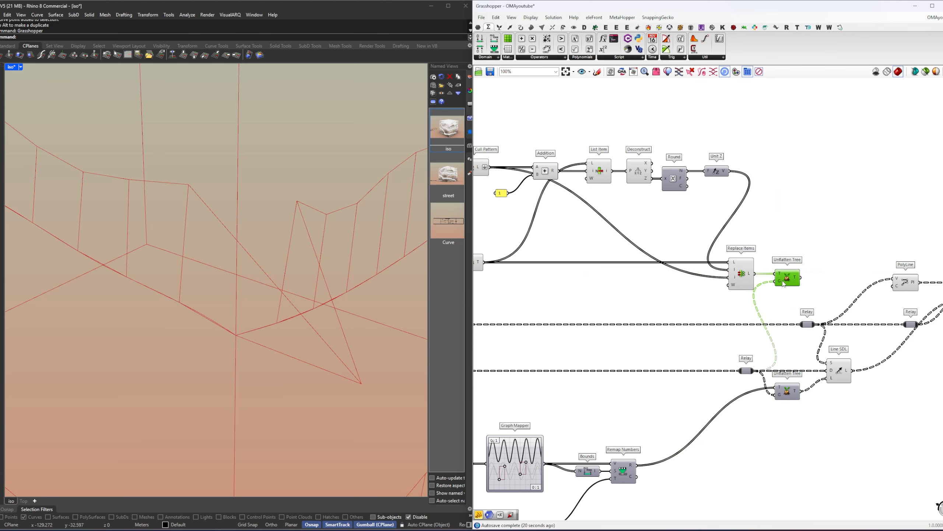
click(838, 289)
Step: Shift the PolyLine, Line SDL, Point Deform and their two relays away from the Unflatten Tree components
right_drag(838, 289, 640, 302)
drag(844, 427, 644, 296)
shift+click(607, 339)
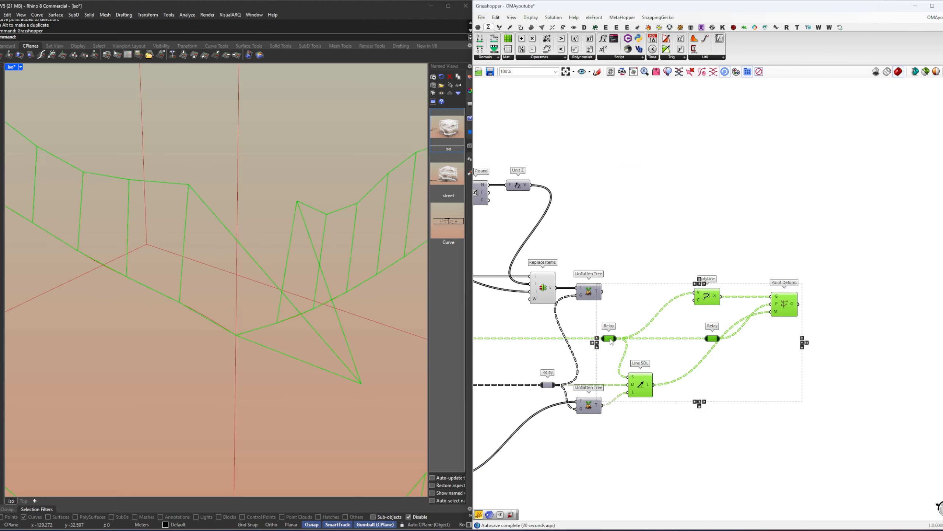
drag(610, 339, 663, 339)
Step: Connect the duplicated Unflatten Tree's output to Line SDL's direction input in place of the relay wire
click(624, 305)
right_drag(597, 299, 605, 298)
drag(637, 408, 692, 383)
shift+click(600, 293)
click(630, 295)
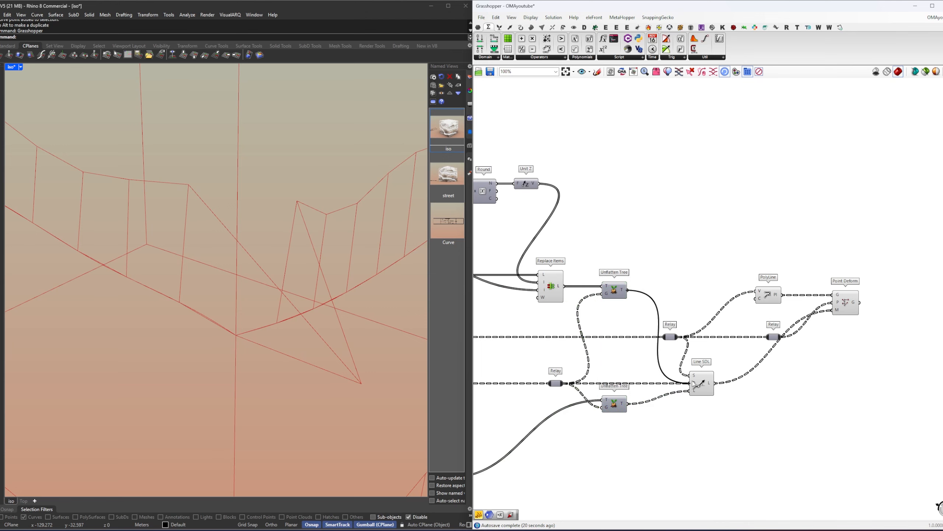
Step: Inspect the direction lines along the curves and at the box corners in the Rhino viewport
scroll(342, 285, down, 10)
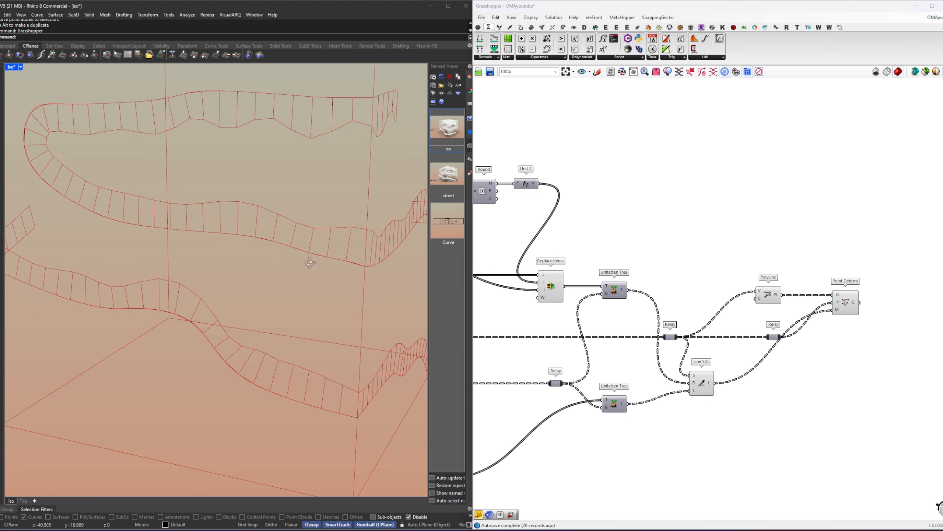
right_drag(344, 273, 294, 270)
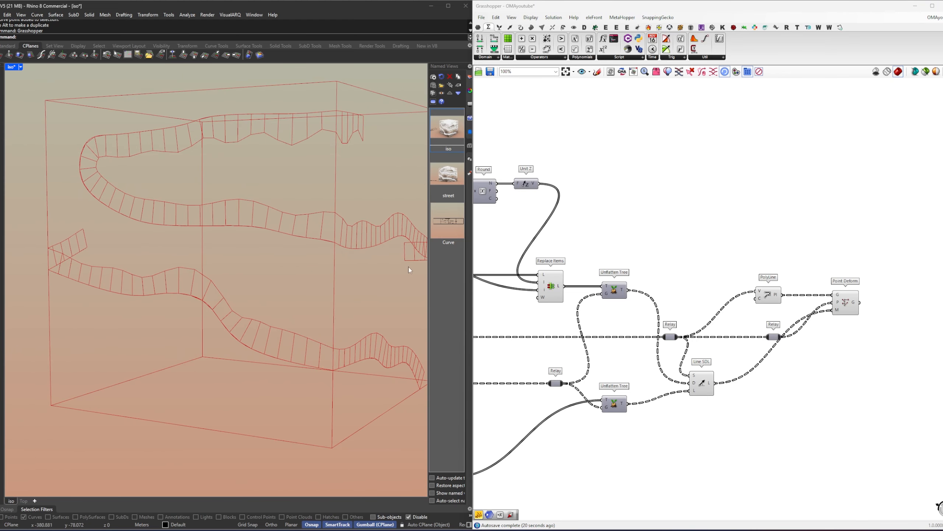
scroll(308, 284, up, 8)
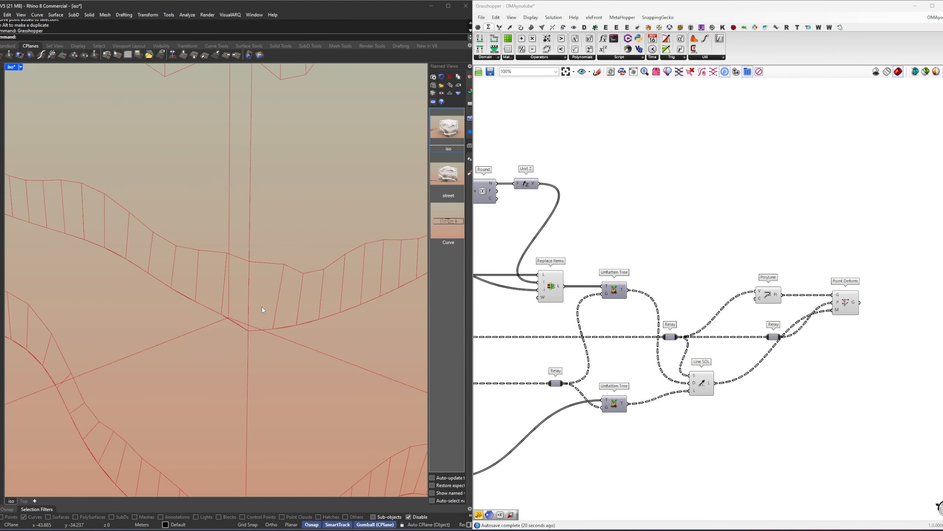
scroll(272, 344, down, 3)
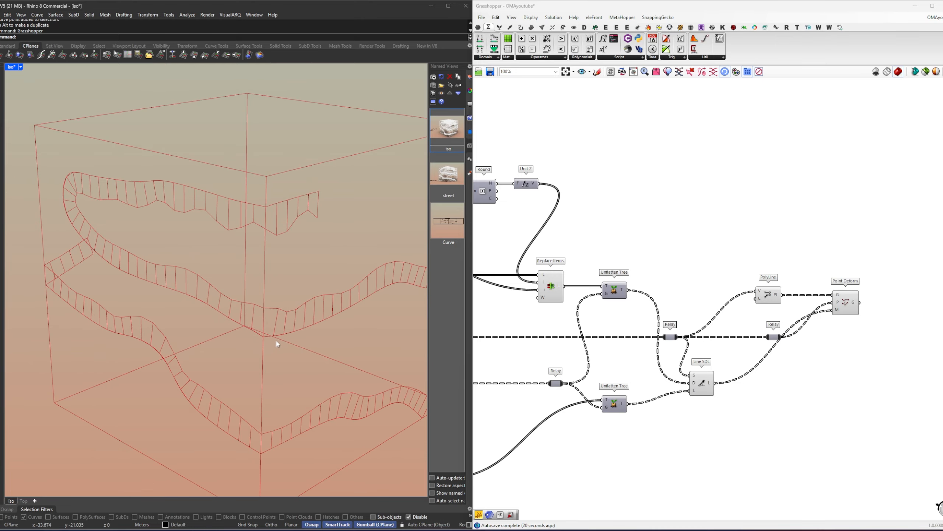
right_drag(593, 290, 725, 274)
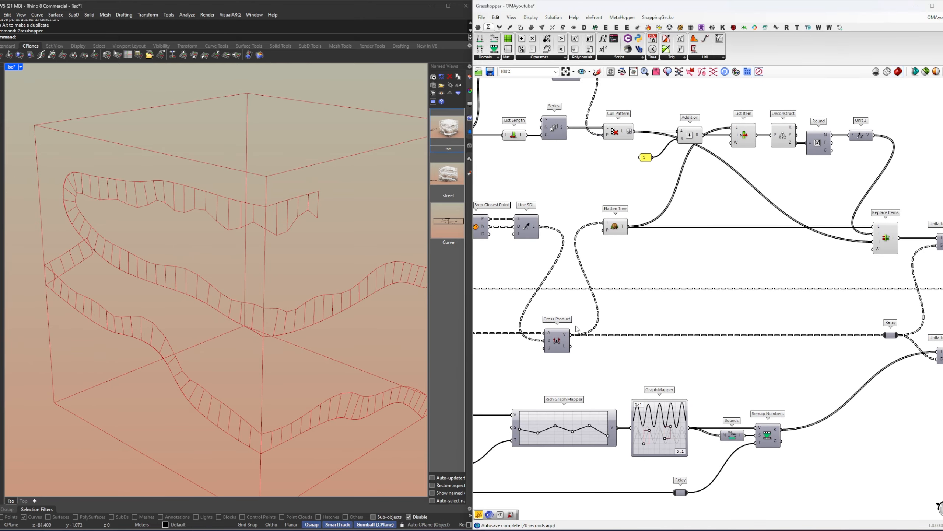
Step: Preview the original cross-product vectors with a temporary Line SDL, fed by the cleaned points and Cross Product output, and check the box corner
click(560, 338)
double_click(610, 358)
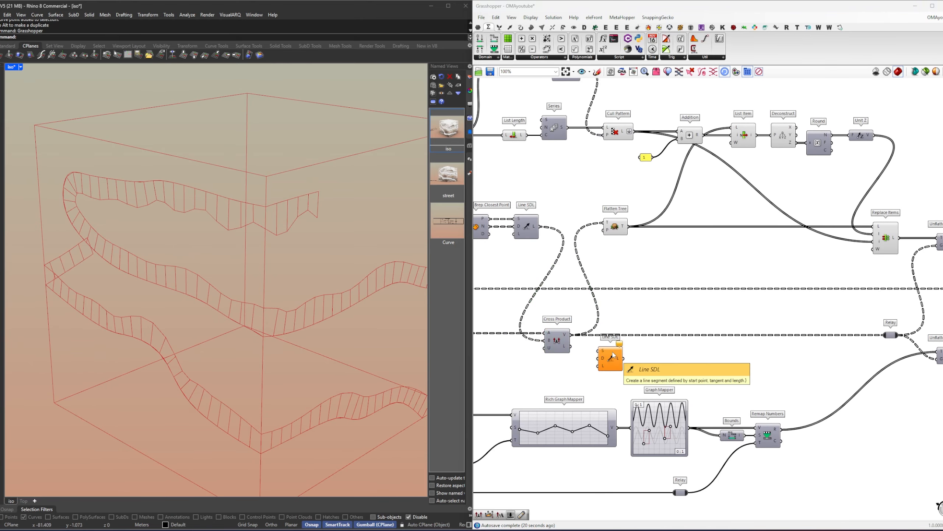
right_drag(587, 349, 631, 346)
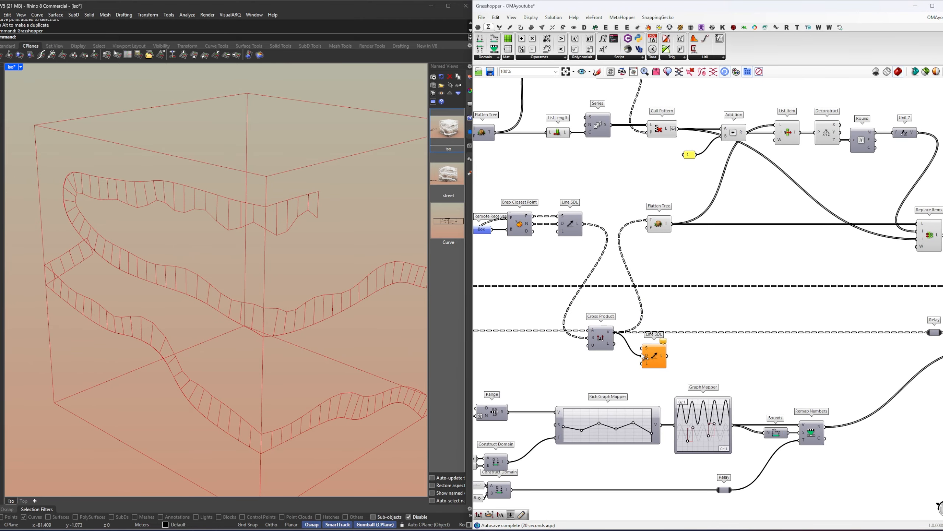
drag(643, 355, 642, 356)
drag(654, 356, 671, 306)
right_drag(564, 304, 726, 313)
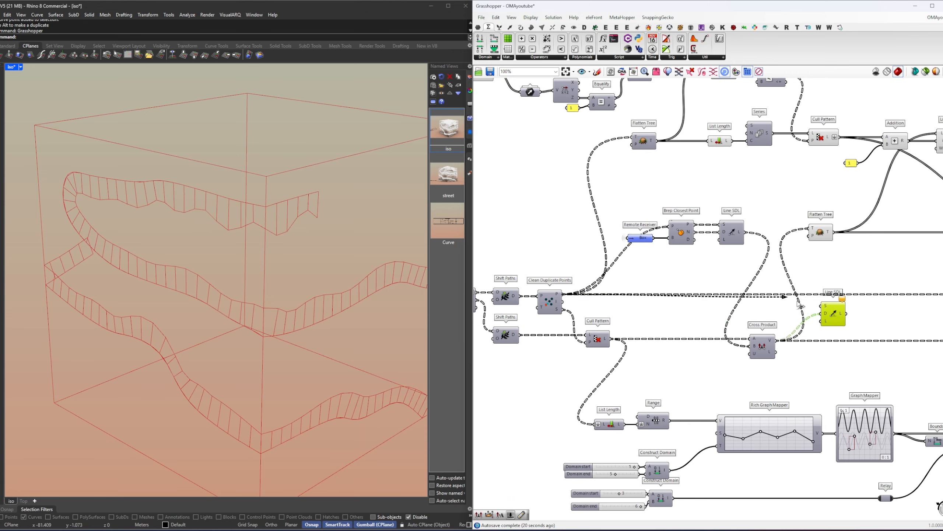
drag(800, 305, 822, 306)
right_drag(197, 310, 199, 307)
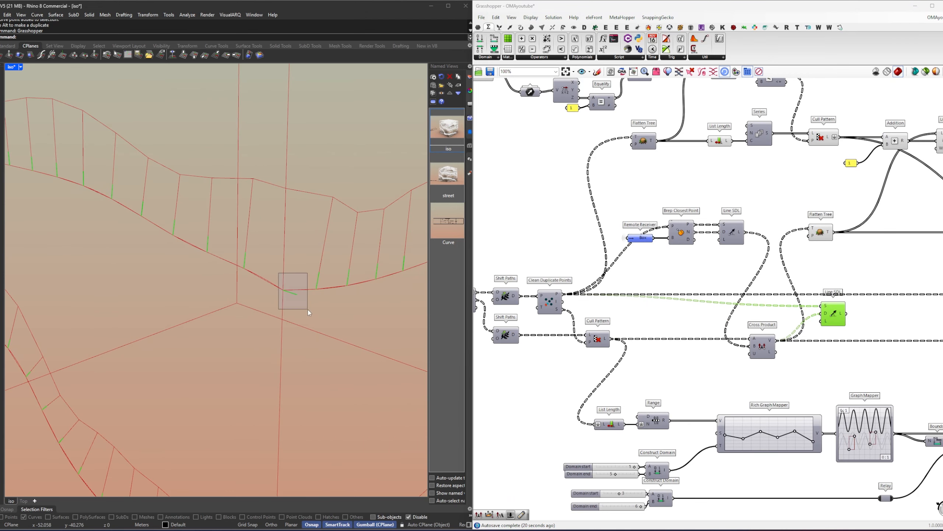
drag(308, 310, 308, 309)
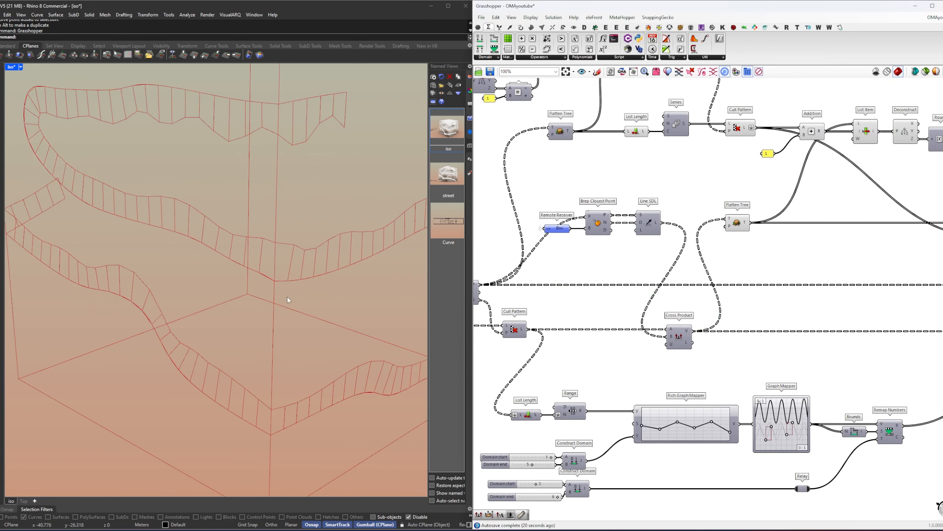
Step: Shift the middle points of the Rich Graph Mapper and stretch the Graph Mapper's sine handles to give fewer, longer waves
scroll(288, 300, down, 3)
scroll(667, 466, up, 5)
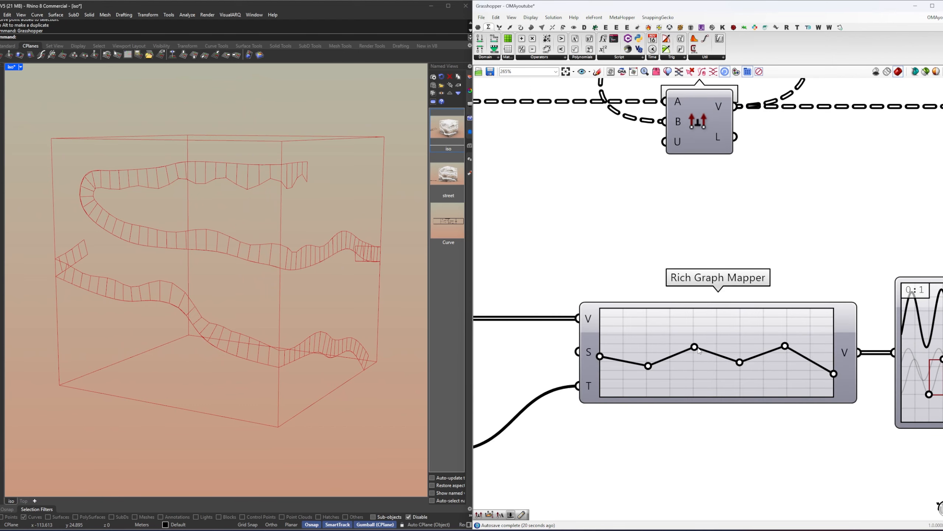
drag(694, 348, 692, 344)
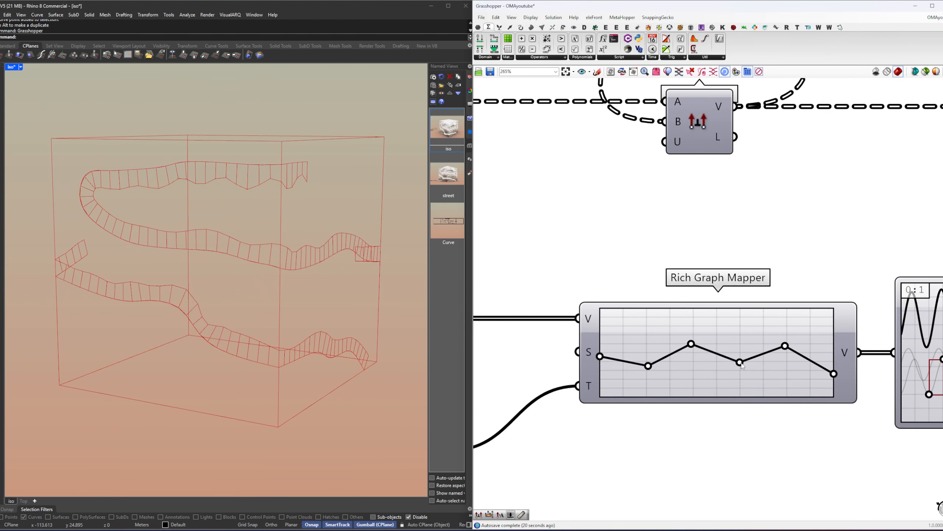
drag(742, 362, 748, 358)
right_drag(773, 397, 567, 385)
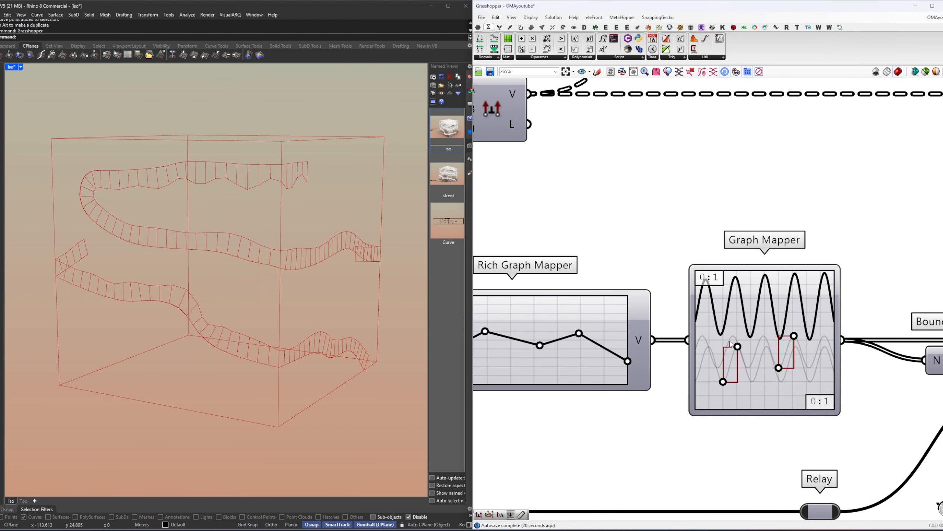
drag(738, 346, 817, 339)
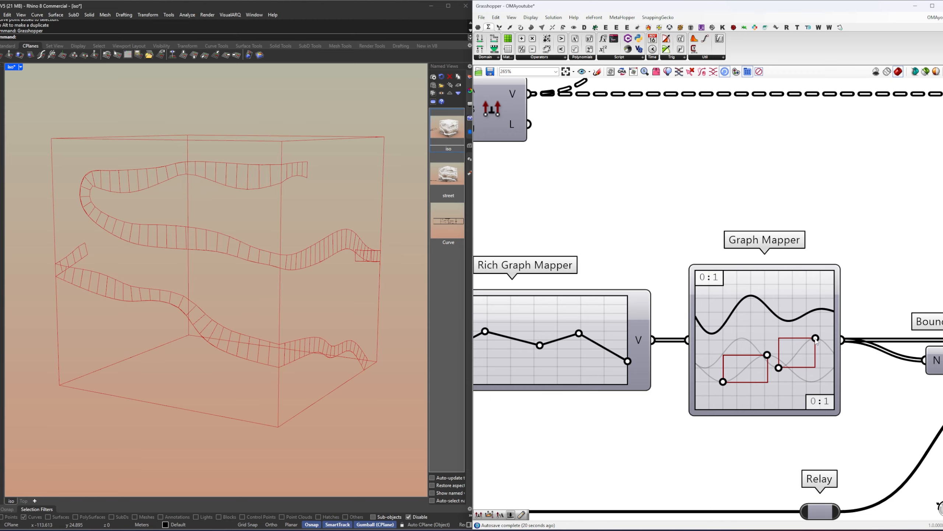
Step: Duplicate the whole offset-line component group, including its input relay and first components, below the original
scroll(816, 340, down, 10)
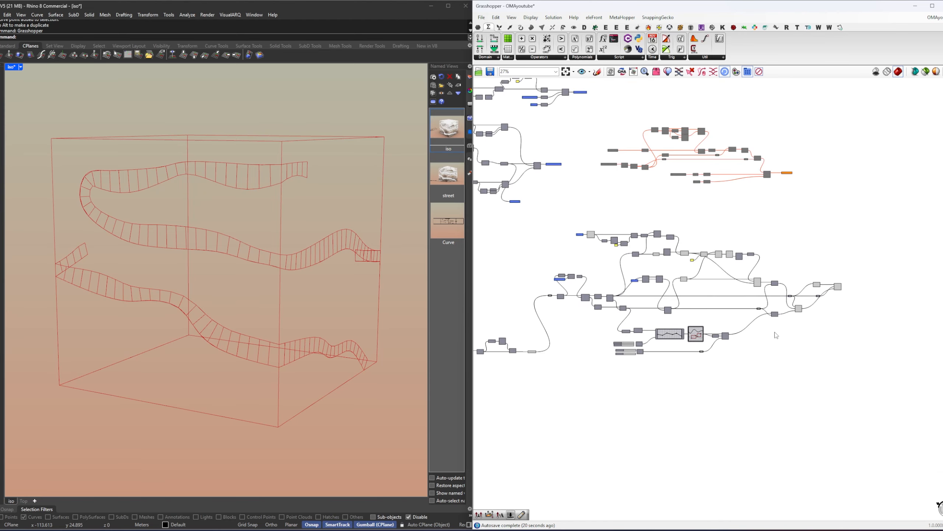
right_drag(659, 319, 690, 318)
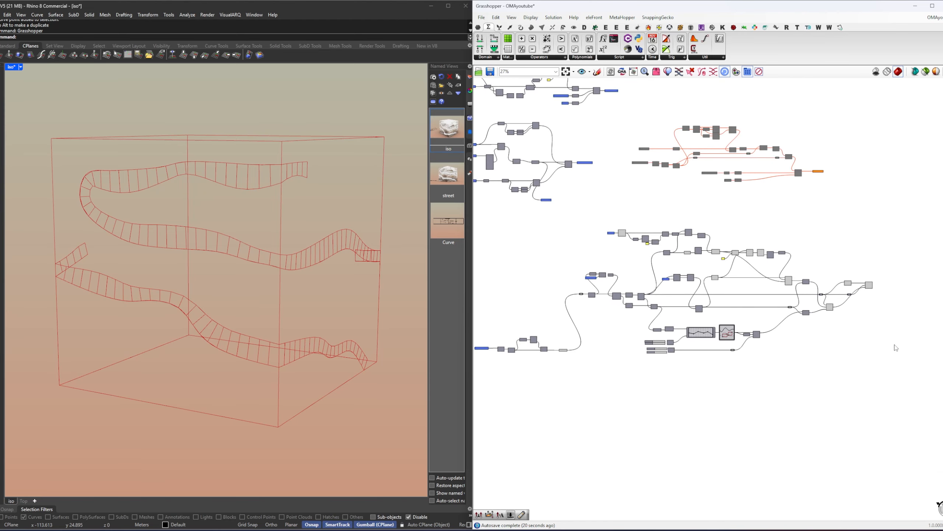
mouse_move(887, 382)
mouse_down()
mouse_move(561, 223)
mouse_move(596, 225)
mouse_up()
shift+drag(564, 281, 585, 300)
right_drag(643, 292, 668, 264)
scroll(668, 265, down, 1)
alt+drag(651, 214, 649, 344)
click(649, 328)
scroll(650, 332, up, 4)
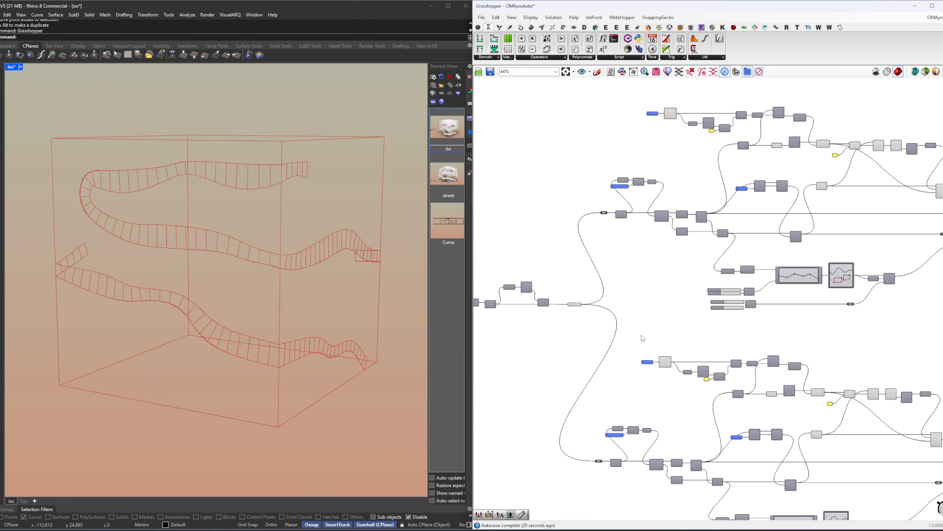
Step: Insert a Negative component between Replace Items and Unflatten Tree in the duplicated group to reverse its offset directions
scroll(740, 394, up, 5)
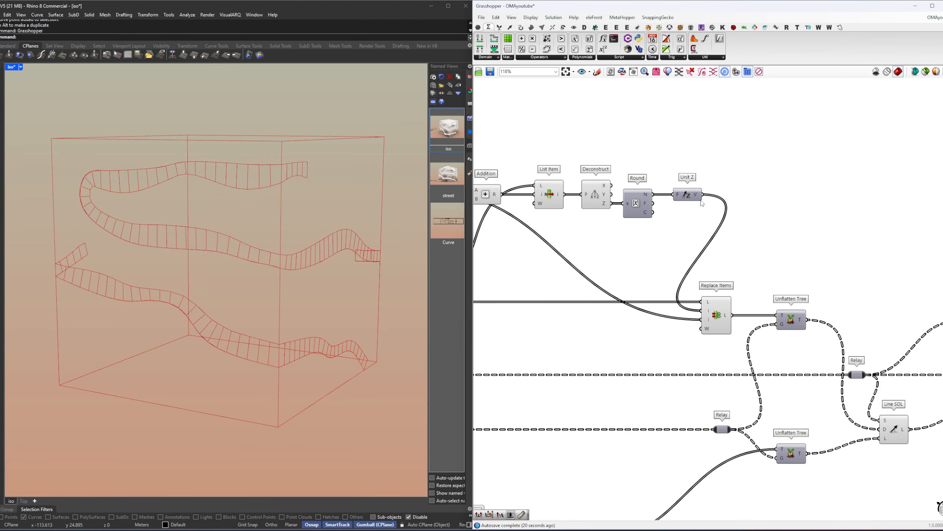
double_click(754, 294)
text(neg)
key(Return)
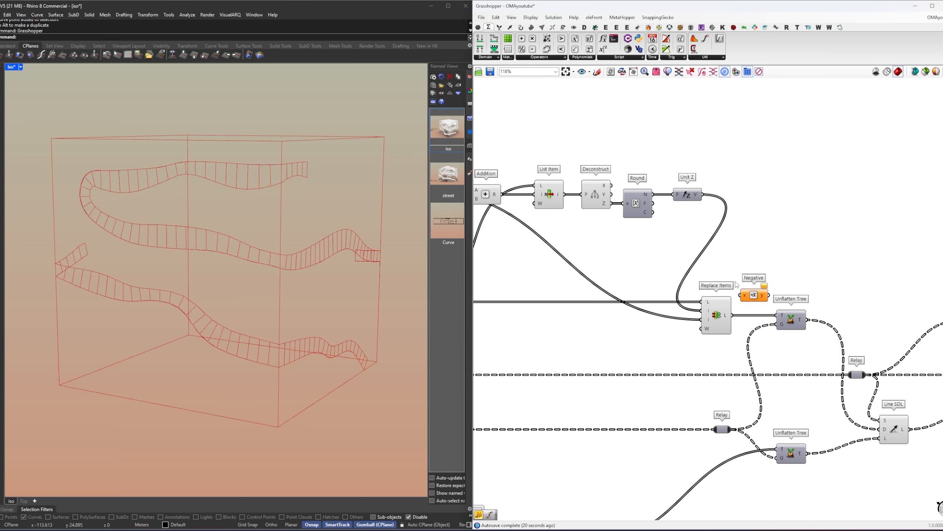
drag(734, 317, 741, 295)
drag(754, 295, 781, 315)
right_drag(258, 290, 219, 272)
scroll(695, 260, down, 2)
Step: Reshape the duplicated group's Rich Graph Mapper by shifting its inner points, and make its Graph Mapper sine wave taller and tighter
scroll(710, 319, up, 6)
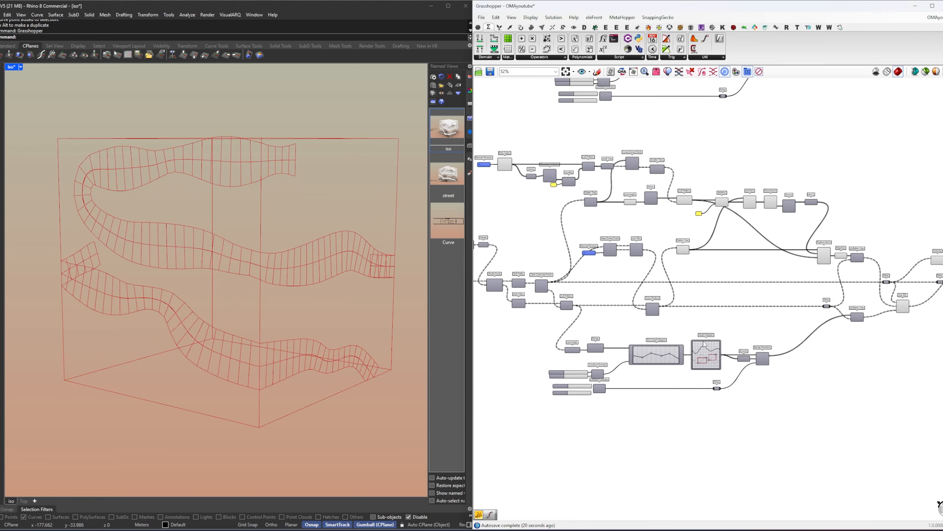
drag(695, 316, 736, 316)
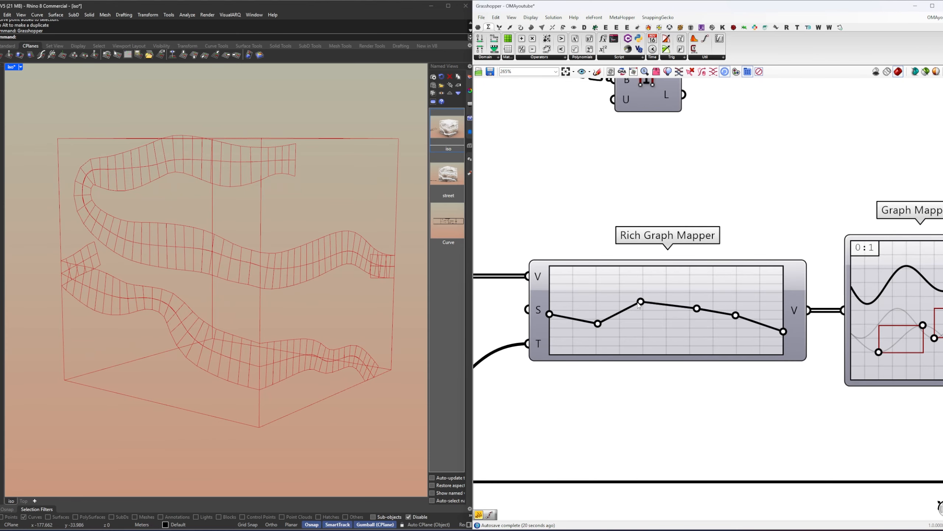
drag(640, 302, 601, 320)
right_drag(917, 320, 736, 324)
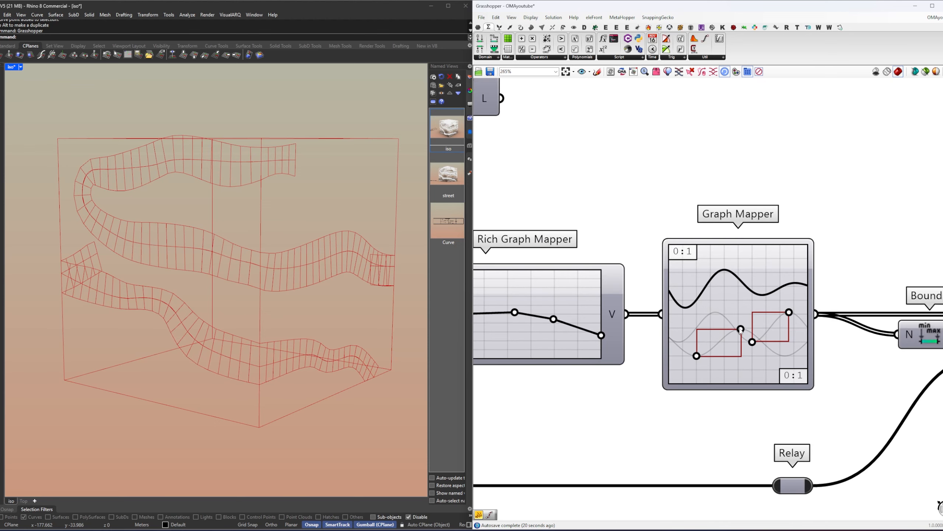
drag(741, 329, 728, 316)
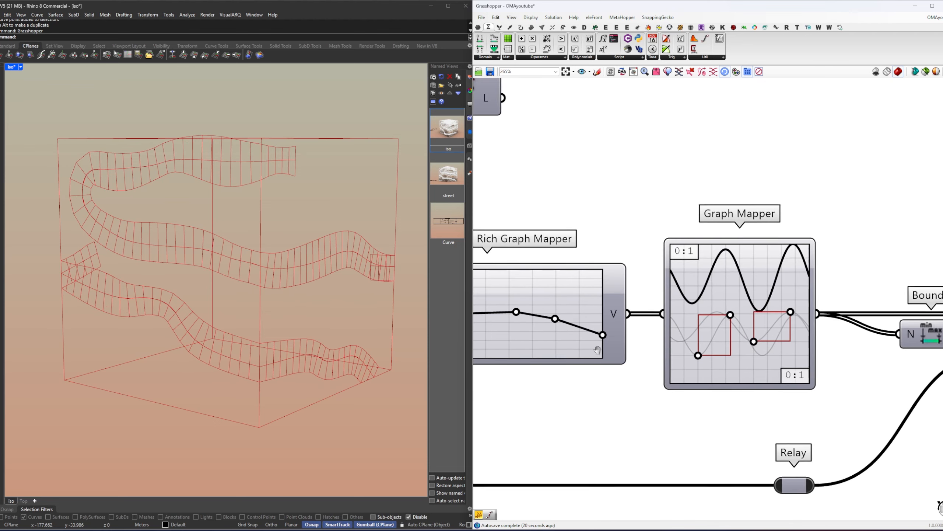
Step: Set the duplicated group's remap domain start to 2 and lower its domain end slightly
right_drag(598, 350, 836, 299)
scroll(836, 300, down, 2)
scroll(638, 339, up, 4)
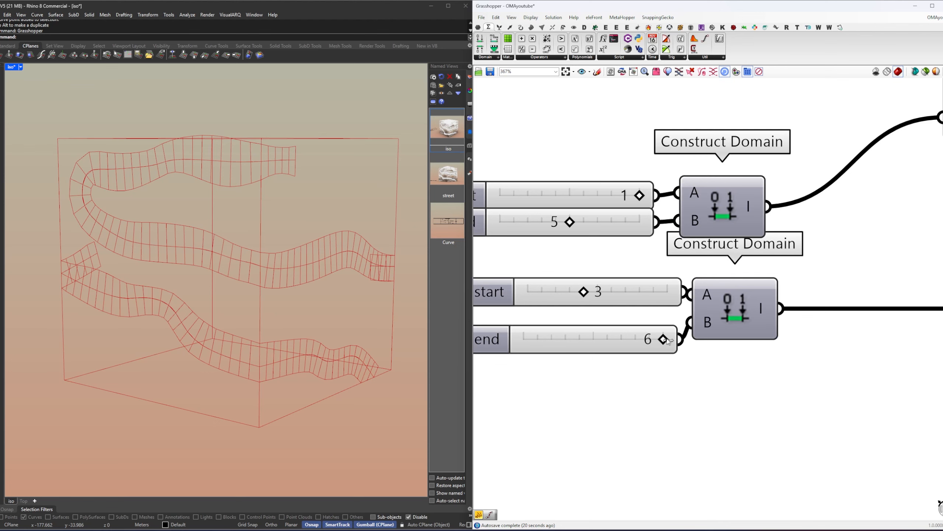
drag(664, 339, 608, 339)
drag(582, 294, 556, 293)
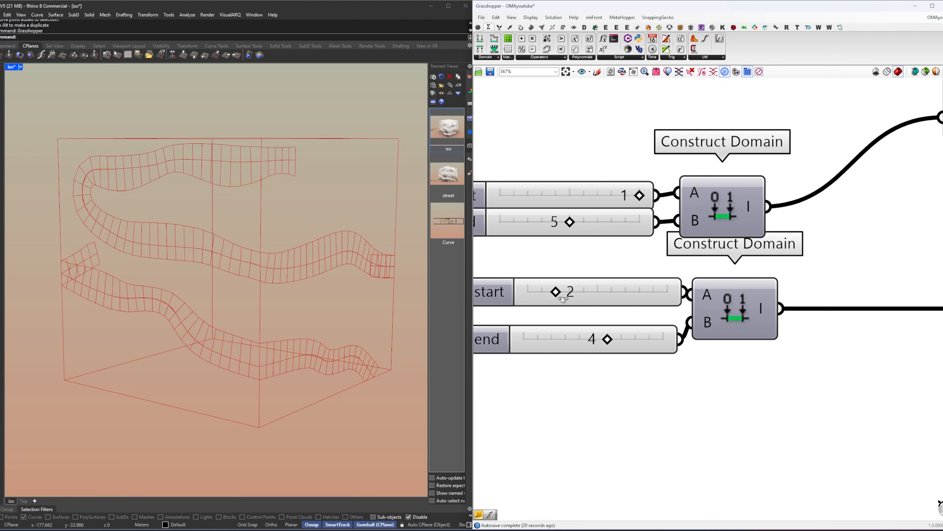
drag(607, 340, 635, 340)
Step: Raise the fourth point of the duplicated group's Rich Graph Mapper curve
right_drag(914, 268, 615, 387)
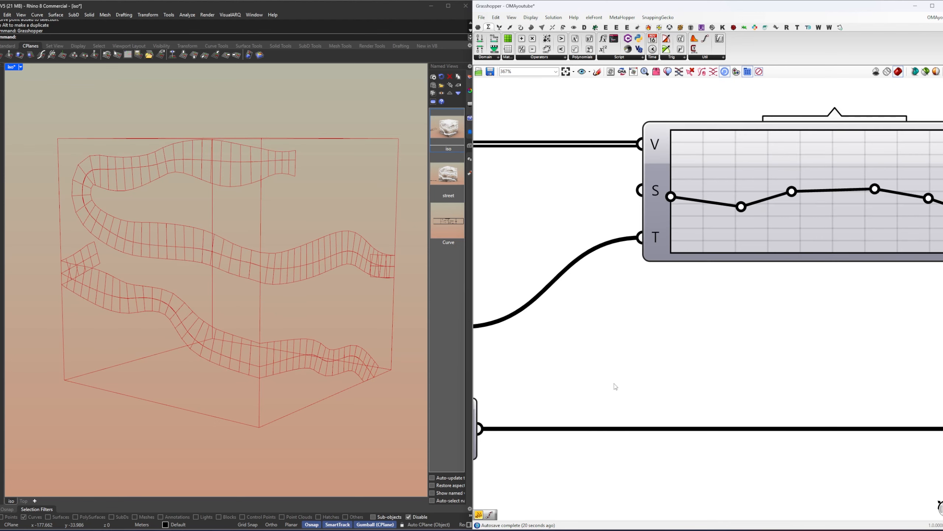
right_drag(871, 193, 648, 291)
drag(653, 288, 651, 289)
drag(651, 288, 651, 275)
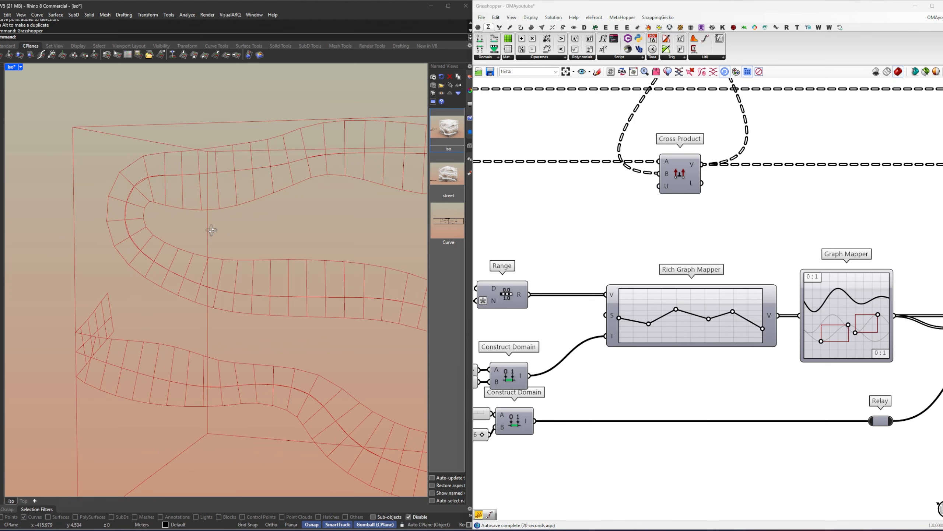
right_drag(210, 229, 206, 238)
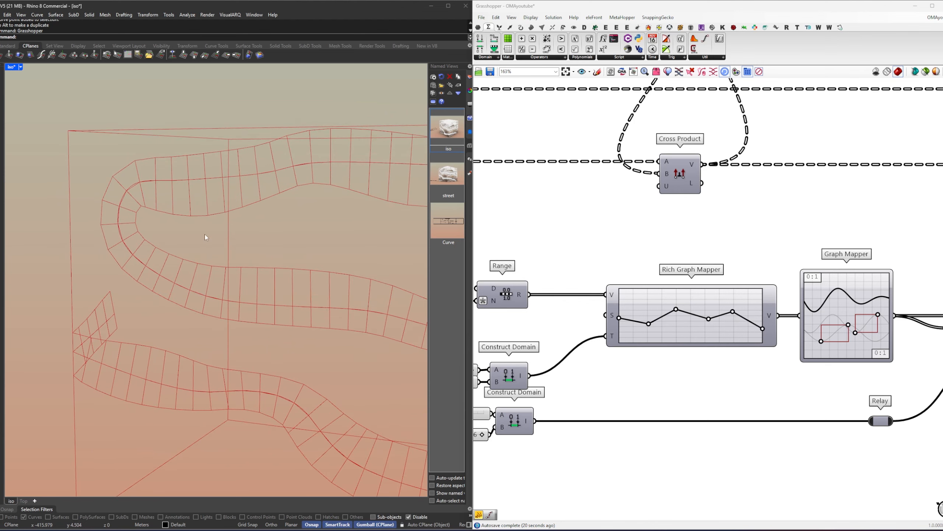
Step: Split the Rhino view to show the iso named view in the large viewport and the Curve named view in the small one
right_drag(654, 342, 655, 312)
scroll(655, 312, down, 9)
right_drag(667, 347, 691, 283)
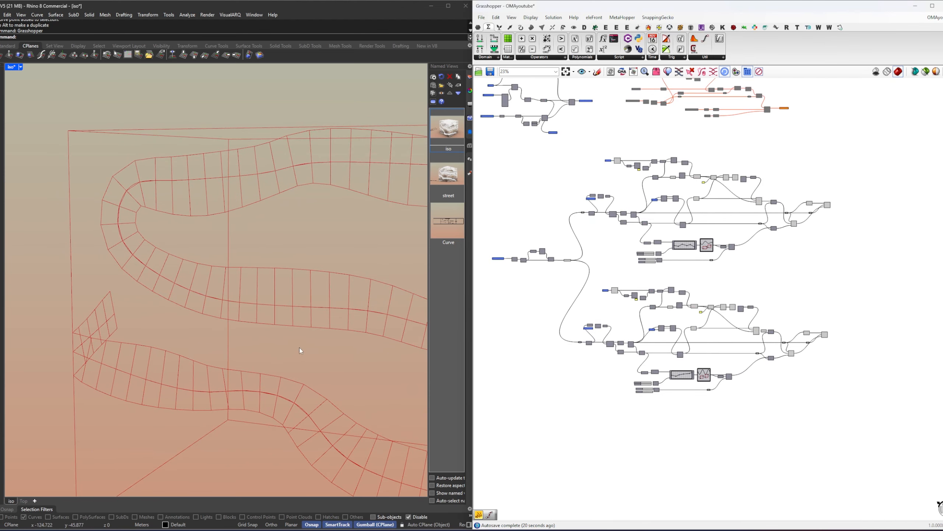
double_click(447, 221)
middle_click(238, 221)
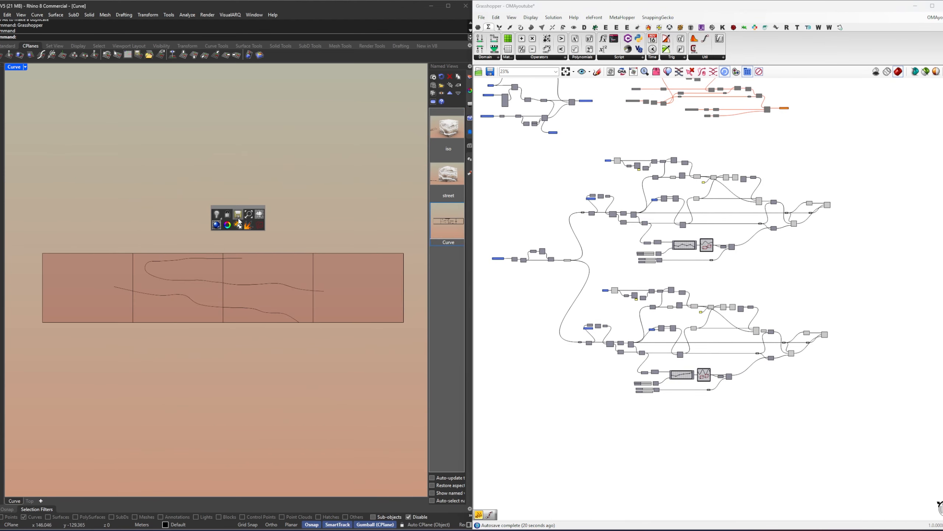
double_click(13, 68)
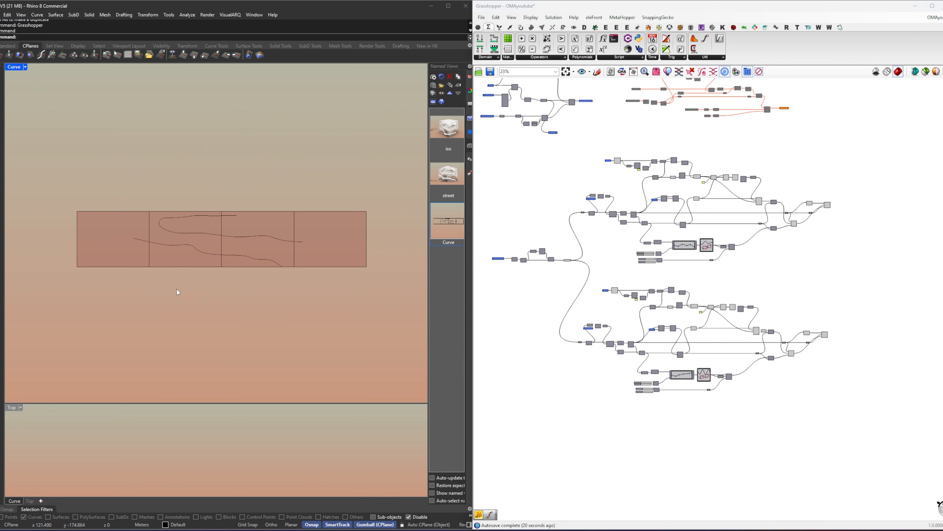
click(180, 440)
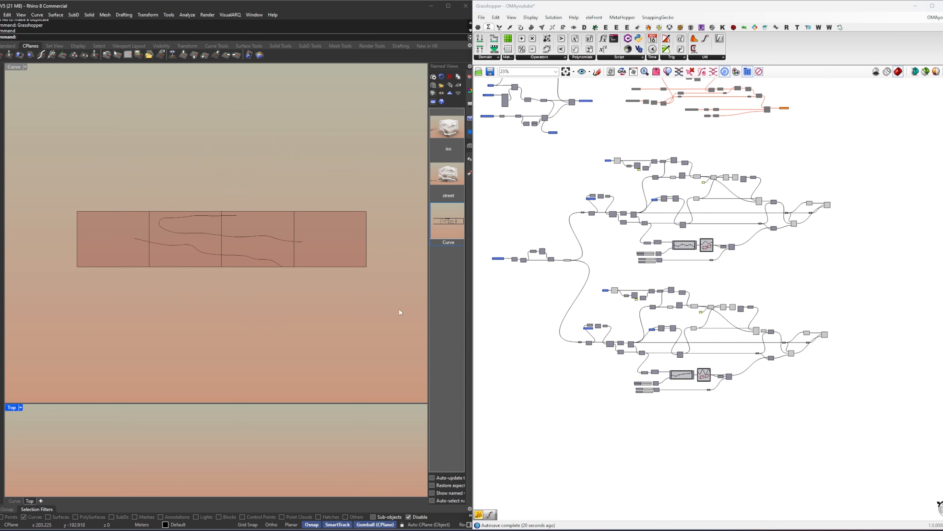
double_click(447, 231)
click(204, 331)
double_click(456, 127)
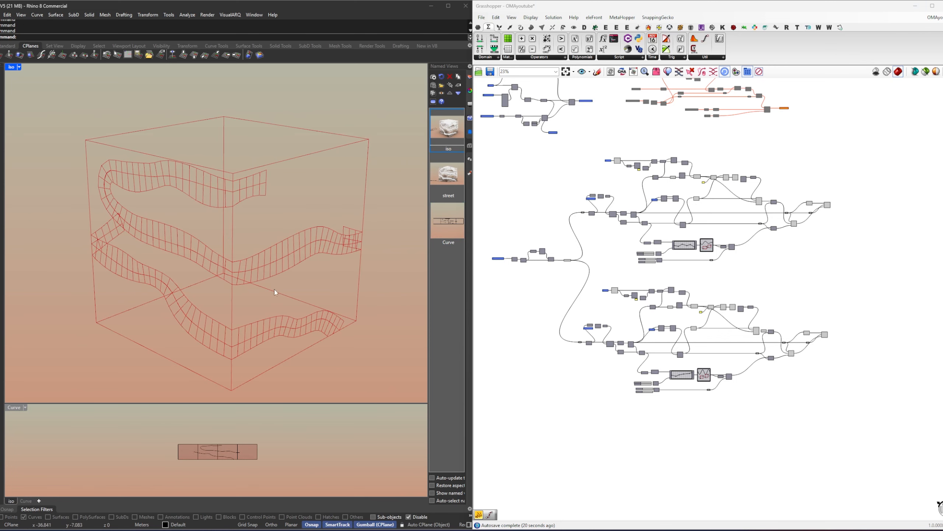
Step: Frame the unrolled box panel closely in the small viewport and overwrite the saved Curve named view with it
scroll(218, 462, up, 12)
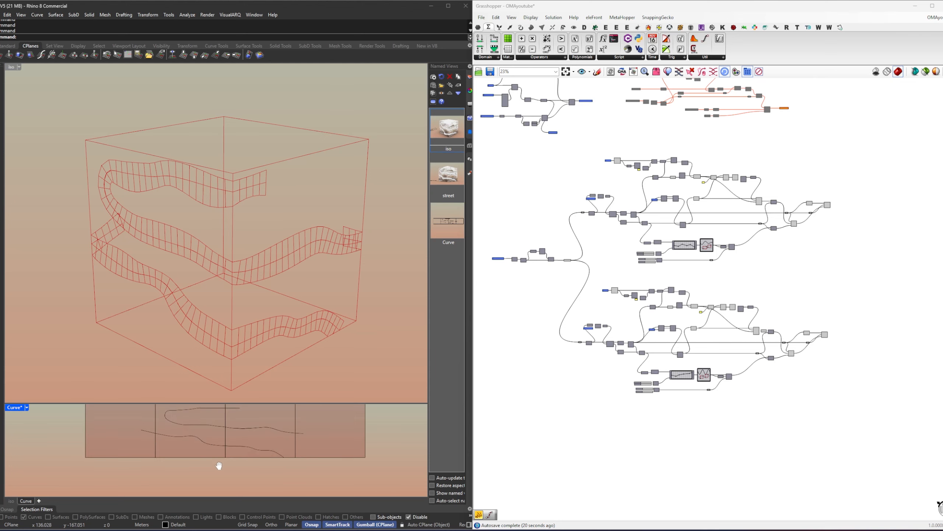
scroll(213, 475, down, 3)
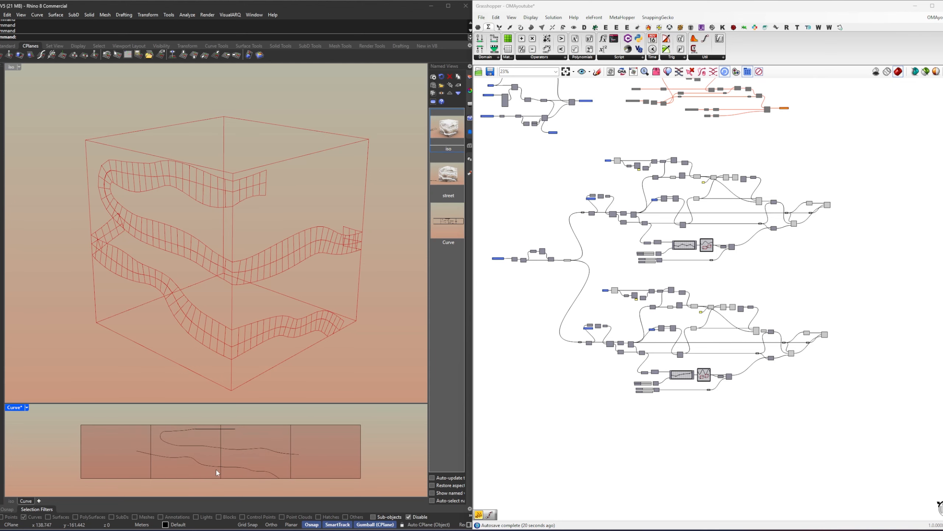
right_click(459, 230)
click(491, 332)
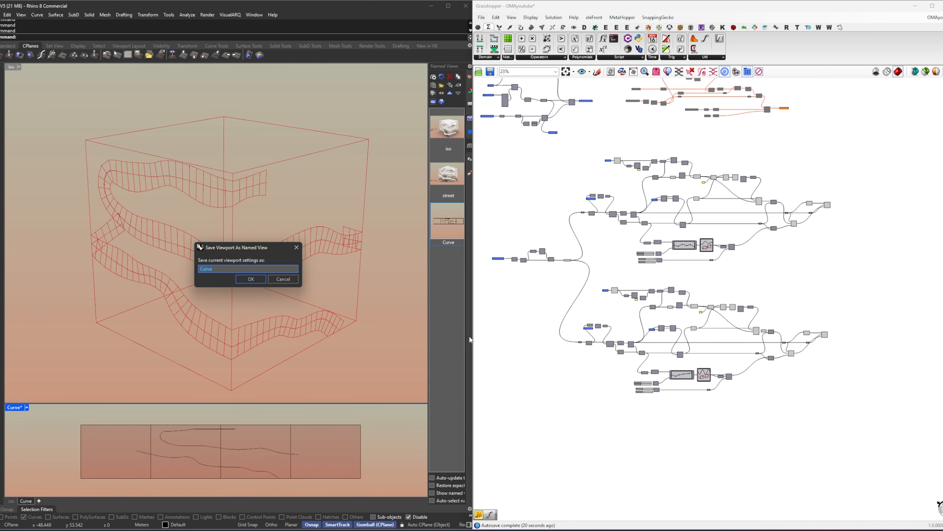
click(251, 279)
click(269, 286)
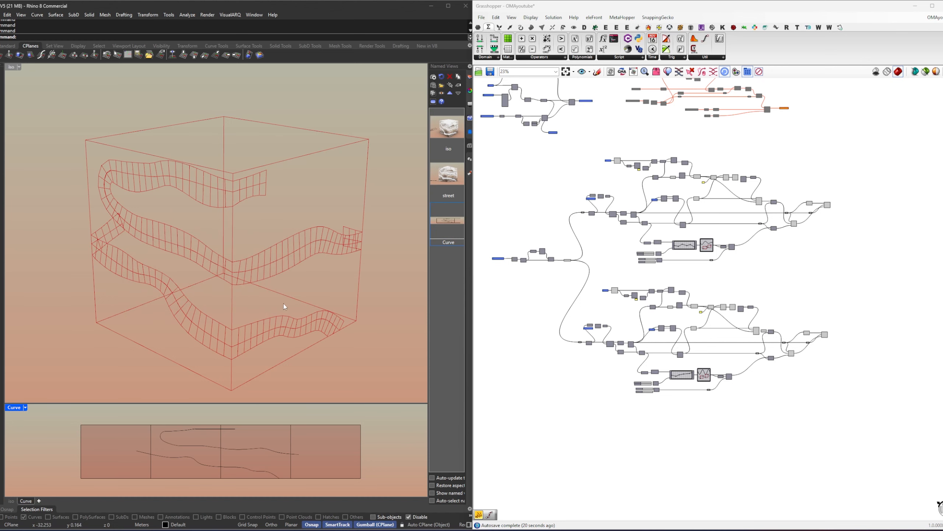
Step: Move the control points along the topmost stretch of the upper curve slightly upward in the Curve viewport
click(252, 450)
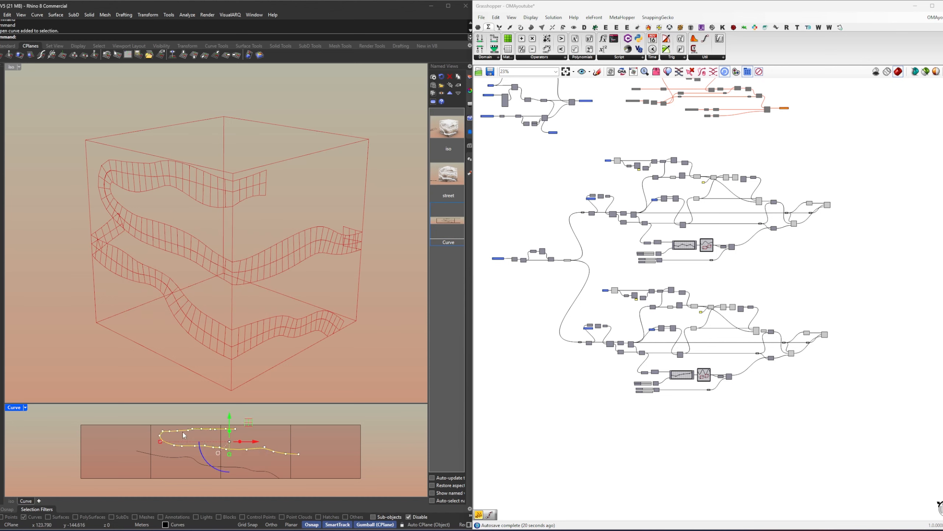
drag(175, 421, 207, 409)
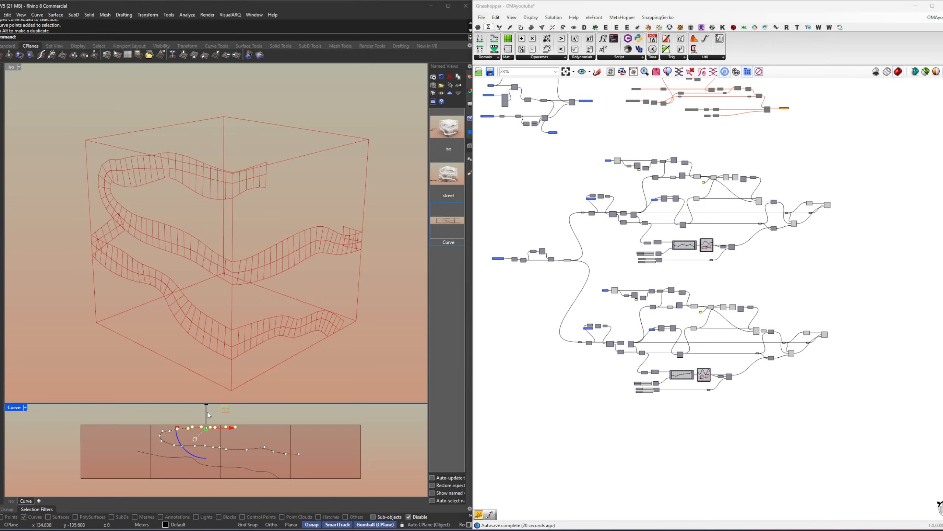
click(234, 243)
key(Escape)
right_drag(229, 224, 249, 199)
scroll(249, 201, up, 10)
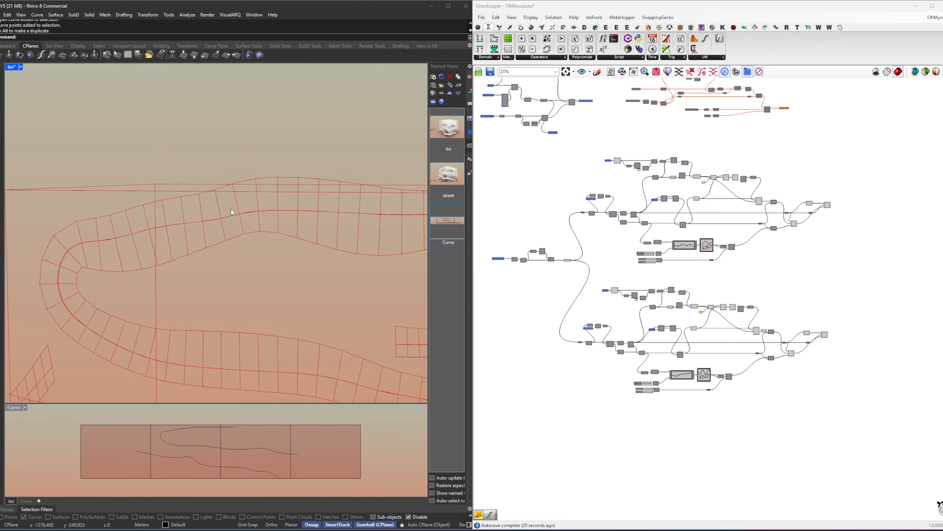
Step: Raise the fifth point of the upper group's Rich Graph Mapper curve slightly
right_drag(604, 240, 566, 294)
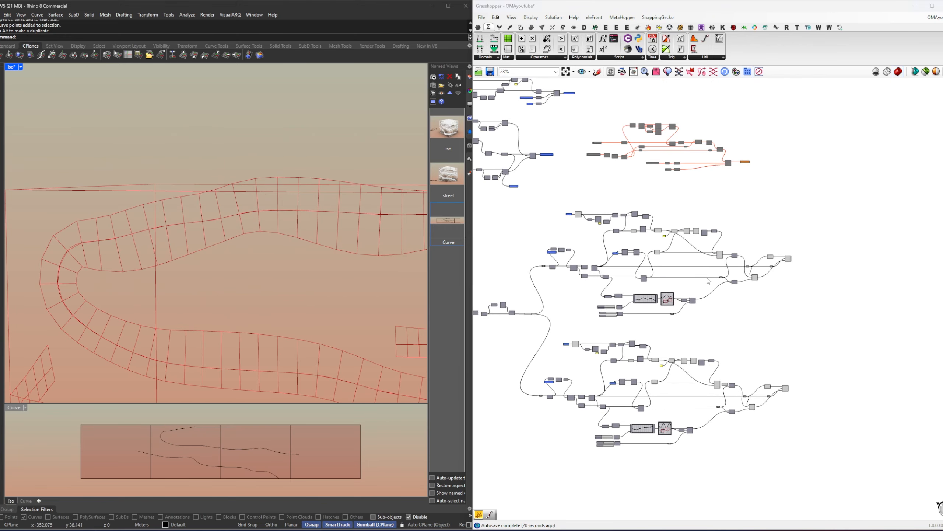
scroll(665, 299, up, 10)
drag(737, 310, 732, 304)
right_drag(262, 280, 241, 267)
right_drag(668, 311, 837, 293)
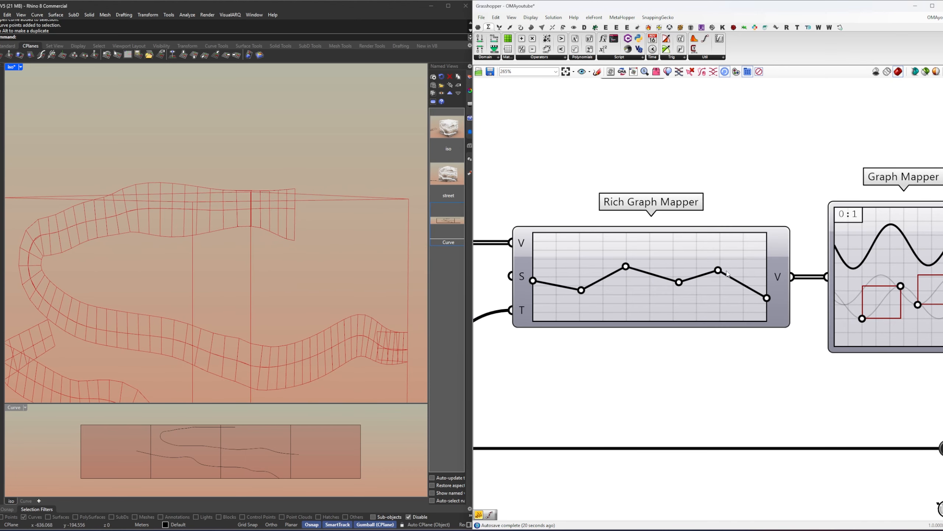
drag(716, 269, 718, 267)
right_drag(750, 343, 622, 275)
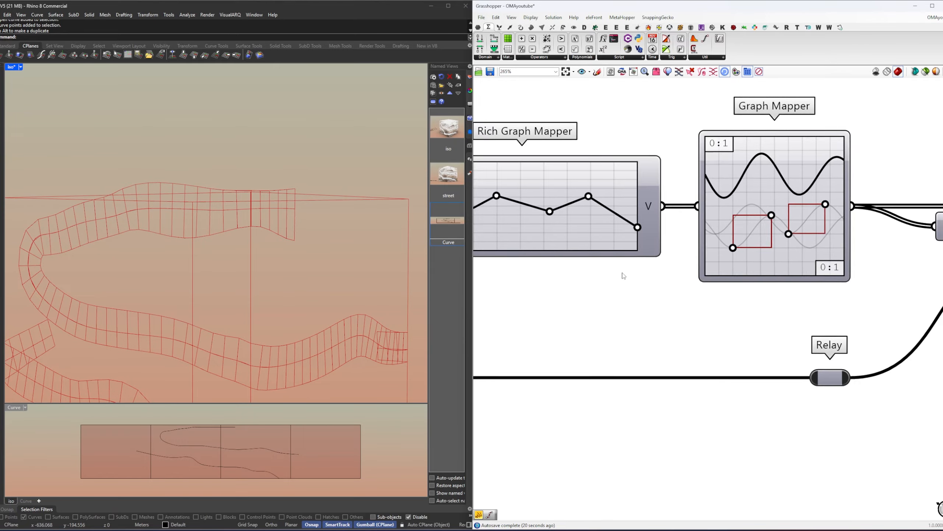
Step: Select the final Point Deform components of both groups to highlight their deformed curves on the box
scroll(652, 281, down, 4)
scroll(674, 290, down, 6)
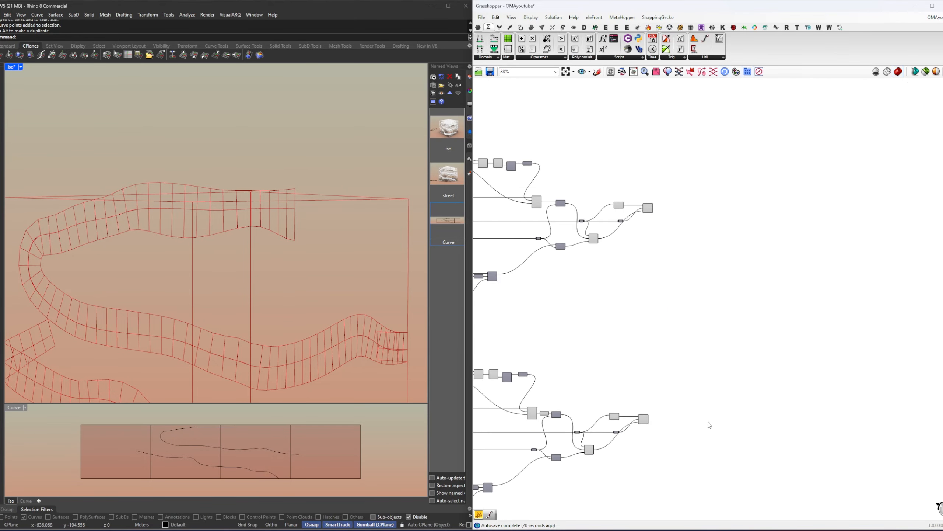
drag(693, 435, 641, 203)
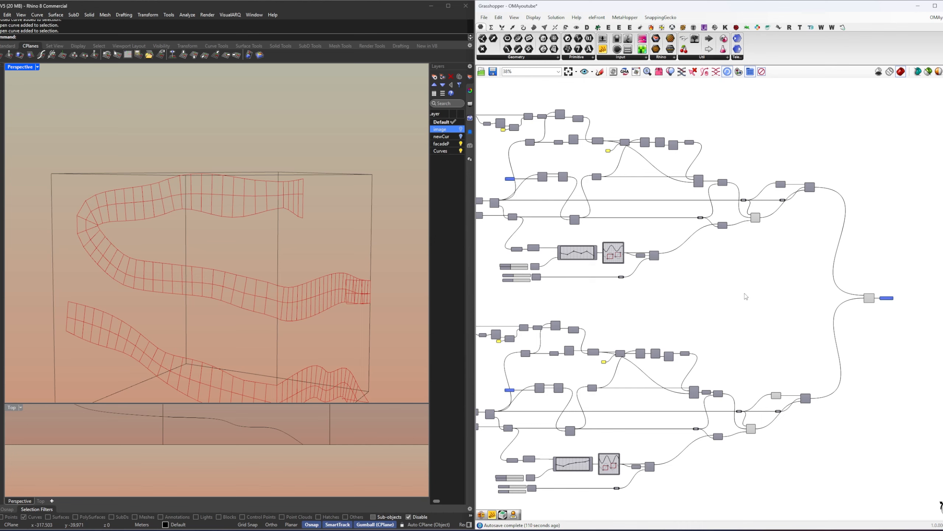
Step: Examine the end of the lower band near the box's bottom edge and the matching end of the flat source curve
right_drag(372, 348, 246, 225)
scroll(297, 312, up, 8)
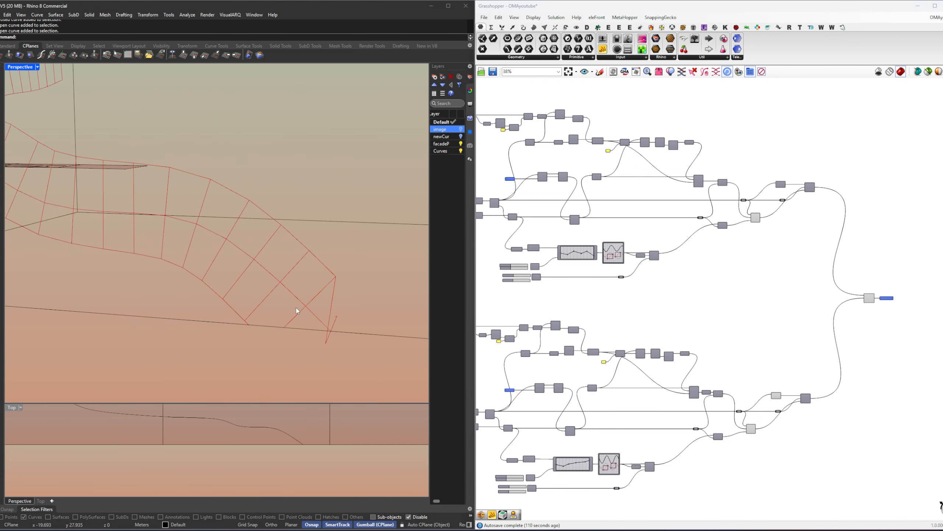
right_drag(297, 312, 272, 304)
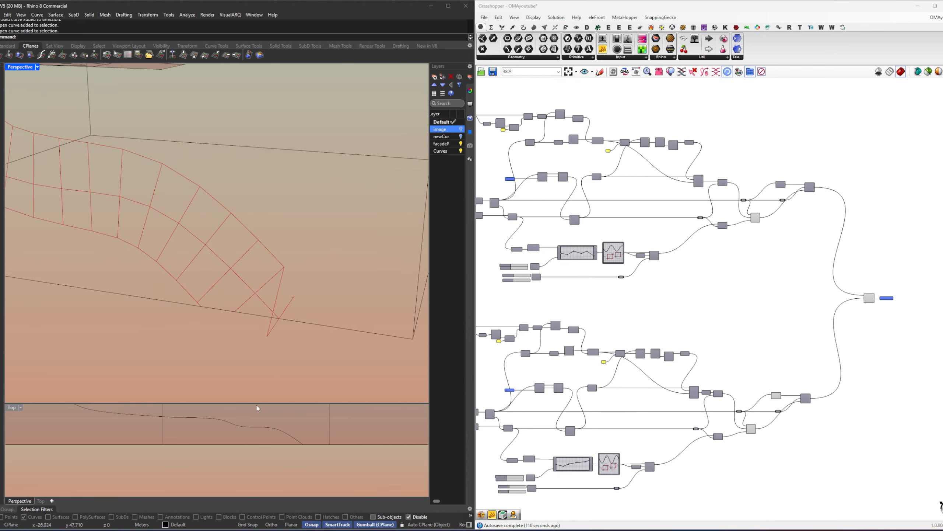
scroll(277, 479, down, 4)
click(283, 463)
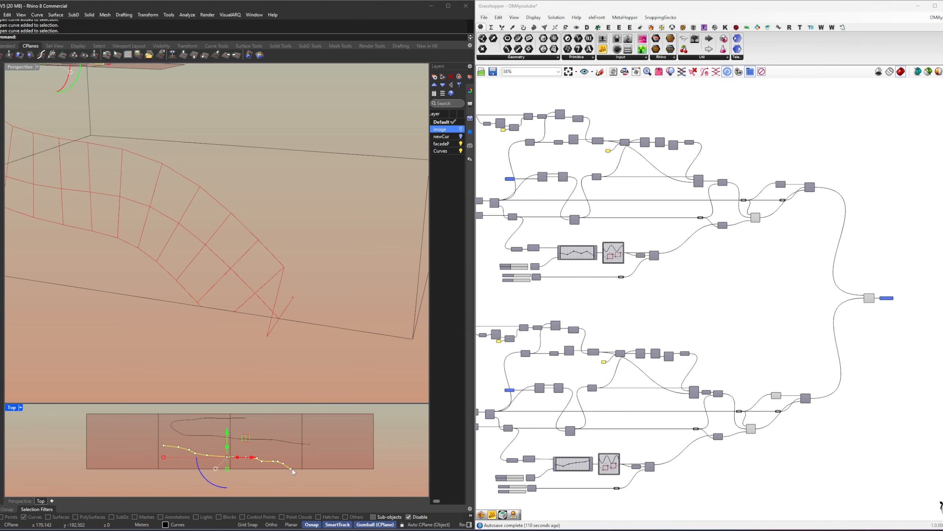
click(294, 474)
Step: Preview the lower group's Box receiver to check the box geometry feeding Brep Closest Point, shifting the receiver further from that component
scroll(630, 298, up, 3)
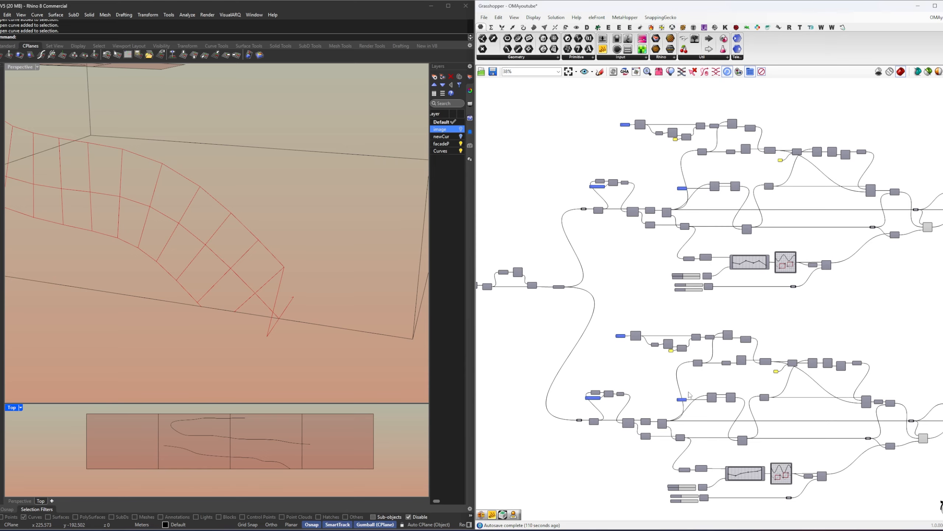
scroll(647, 337, up, 3)
scroll(707, 359, up, 2)
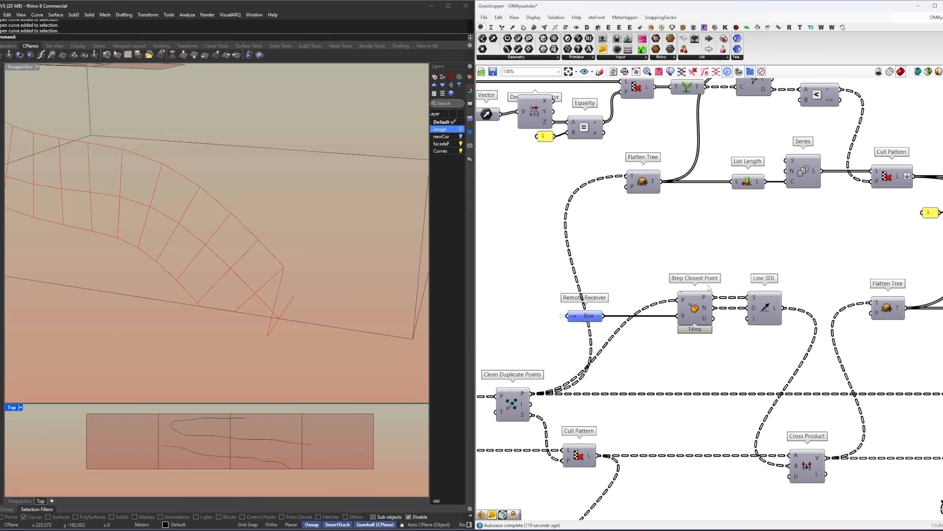
click(576, 320)
middle_click(647, 345)
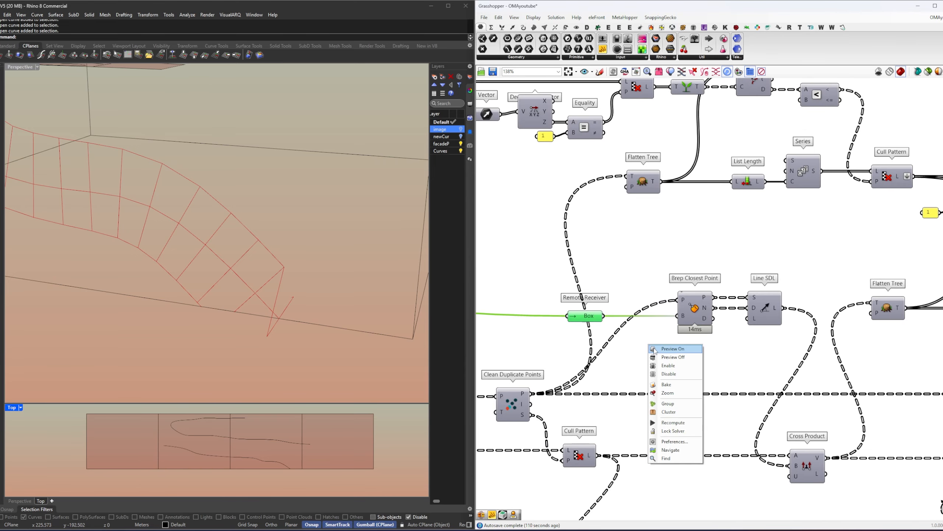
click(663, 349)
mouse_move(322, 296)
right_down()
mouse_move(314, 251)
mouse_move(314, 288)
right_up()
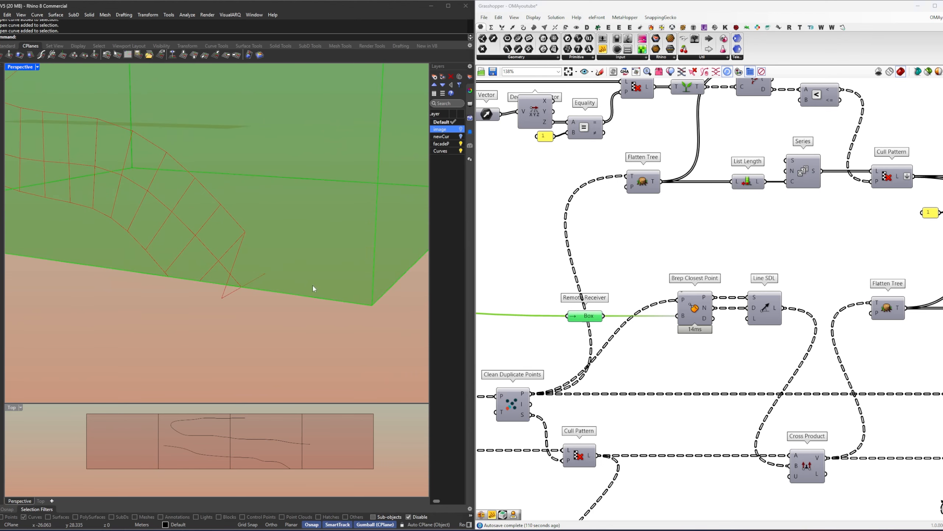
drag(597, 318, 576, 318)
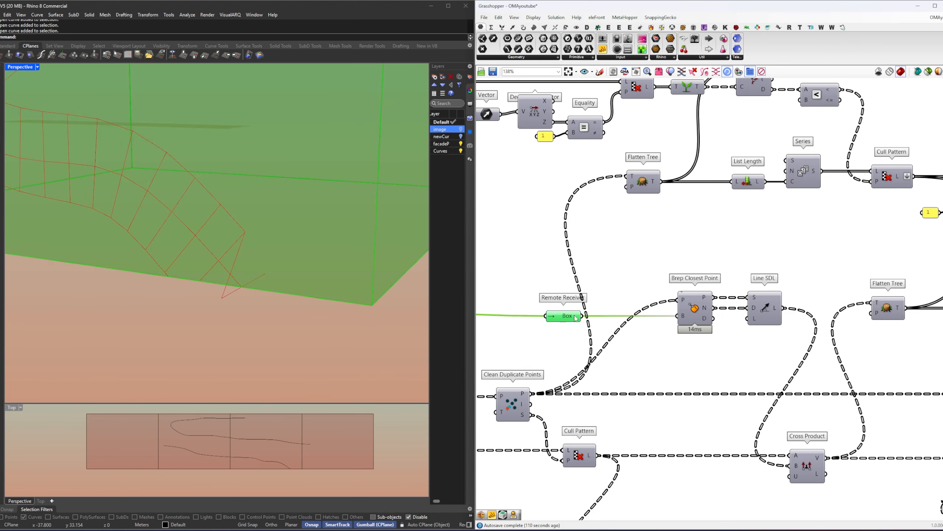
click(661, 366)
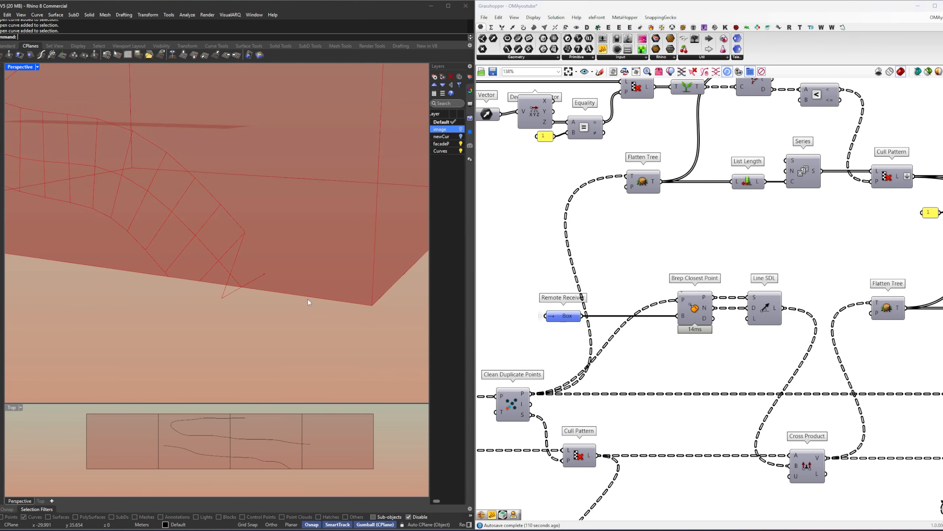
Step: Preview the lower group's Line SDL and inspect the normal directions at the curve's end on the box edge
right_drag(804, 380, 740, 345)
click(701, 274)
middle_click(681, 311)
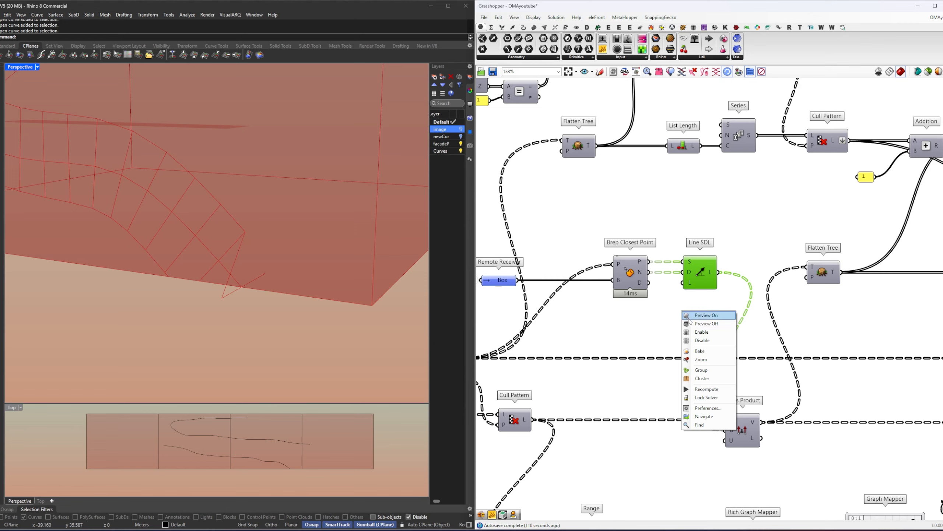
click(689, 314)
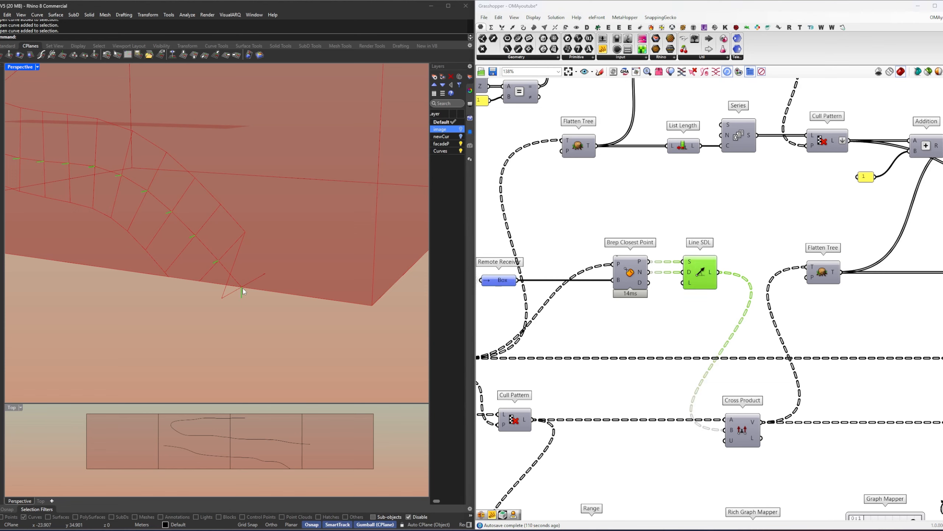
middle_click(709, 322)
click(664, 322)
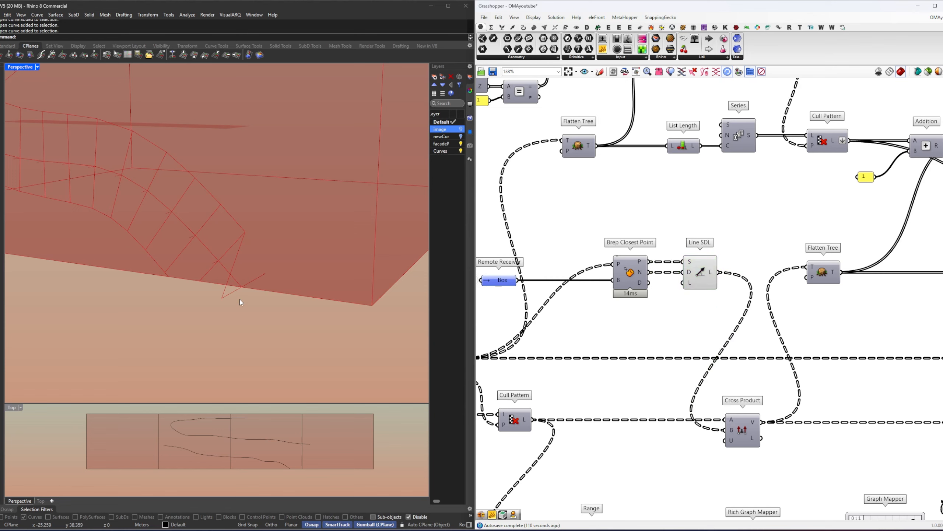
click(694, 272)
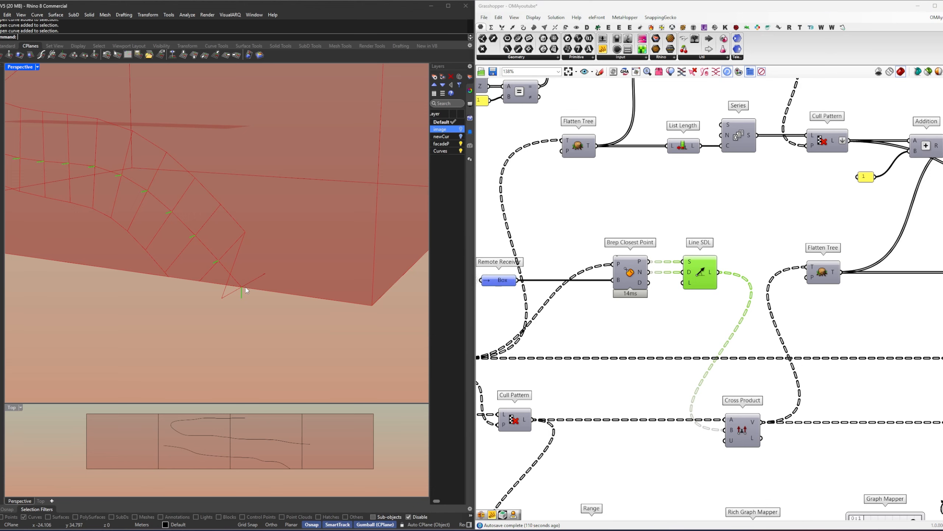
Step: Add a Brep Faces By Direction component to the lower group and feed it the Box receiver, making room beside the receiver
right_drag(612, 325, 747, 334)
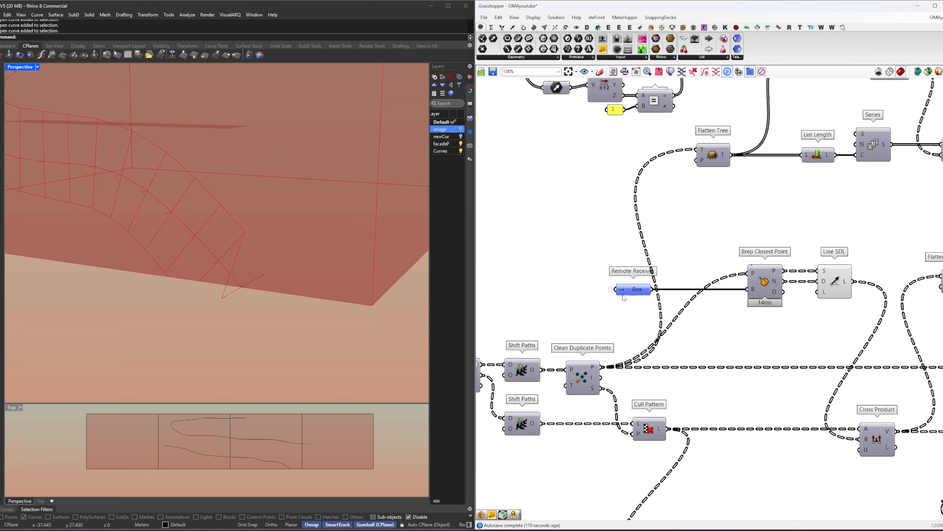
drag(633, 290, 575, 289)
click(625, 251)
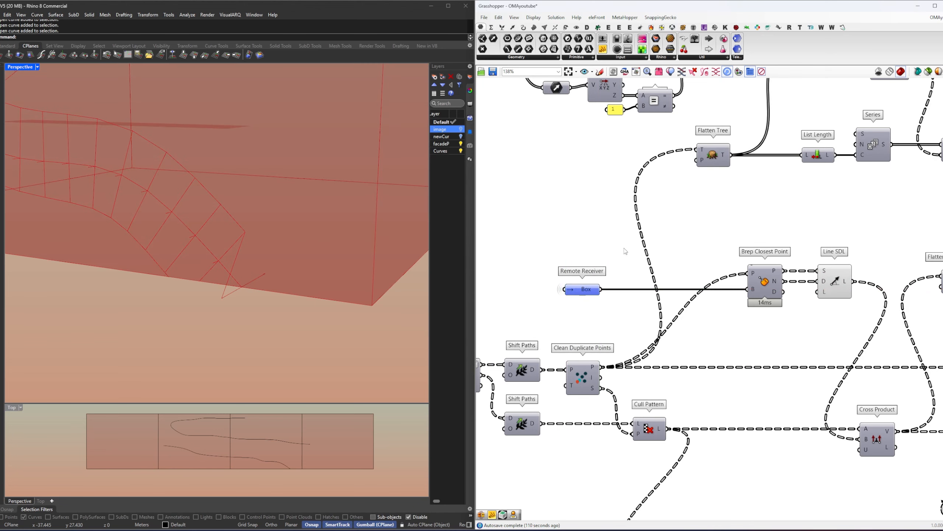
double_click(621, 250)
text(brep f)
key(Return)
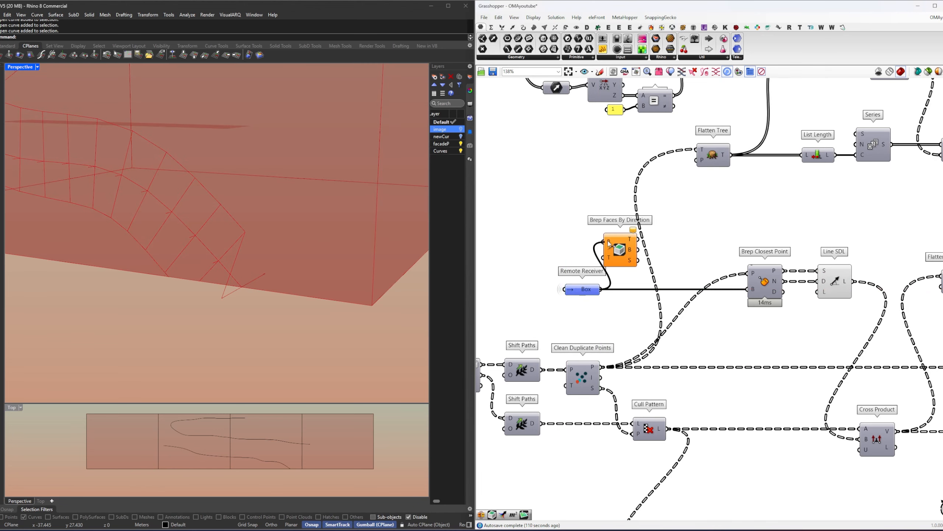
drag(609, 244, 622, 291)
right_drag(646, 304, 635, 303)
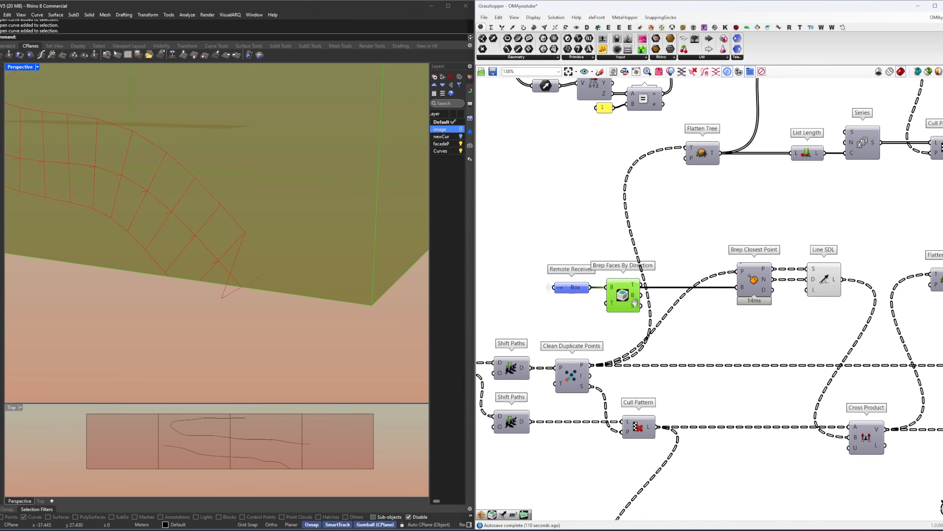
Step: Add a Brep Join that joins the side faces and connect its result to the lower group's Brep Closest Point
click(687, 330)
double_click(705, 339)
text(brep j)
click(703, 326)
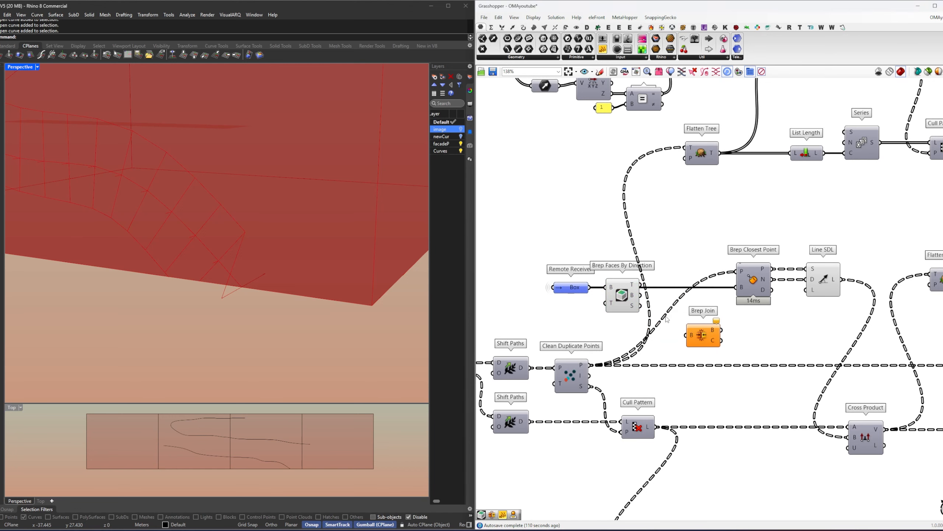
drag(641, 306, 735, 288)
Step: Turn off the preview of the Box receiver, Brep Faces By Direction and Brep Join, align them neatly, and check the Line SDL normals
drag(695, 323, 582, 257)
right_click(586, 253)
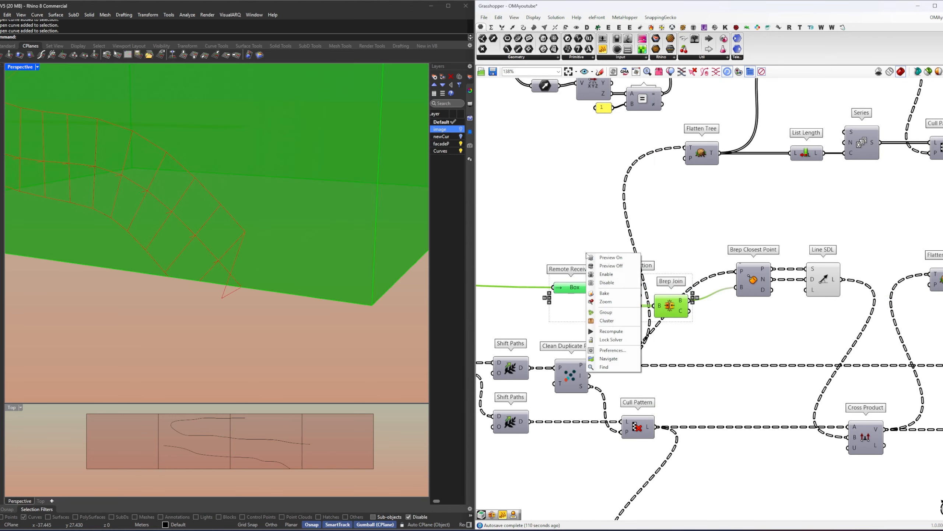
click(601, 266)
click(606, 254)
drag(687, 316, 558, 261)
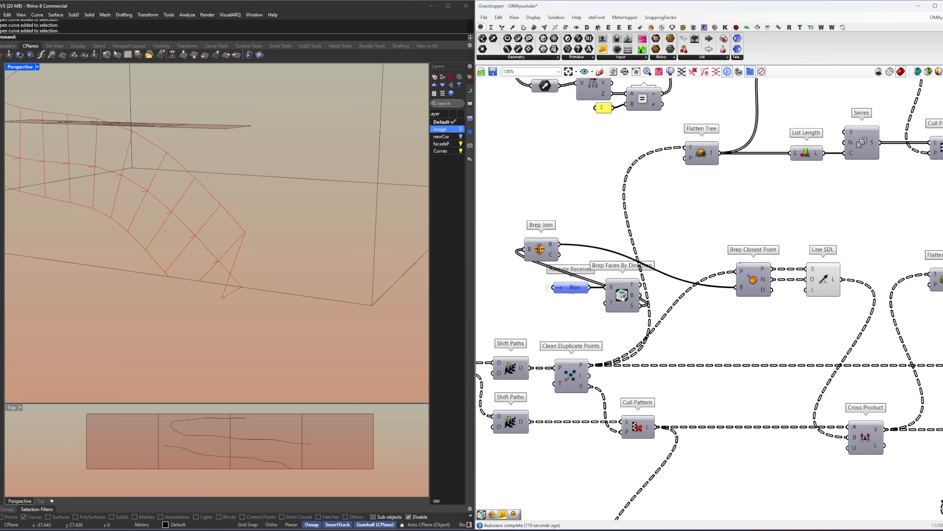
key(ctrl+z)
drag(690, 334, 562, 271)
drag(681, 311, 678, 298)
click(810, 343)
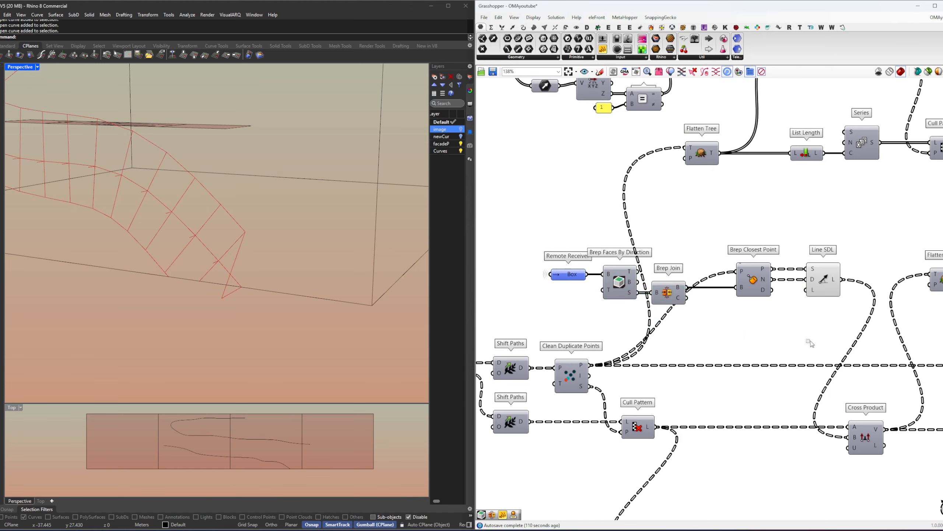
click(833, 290)
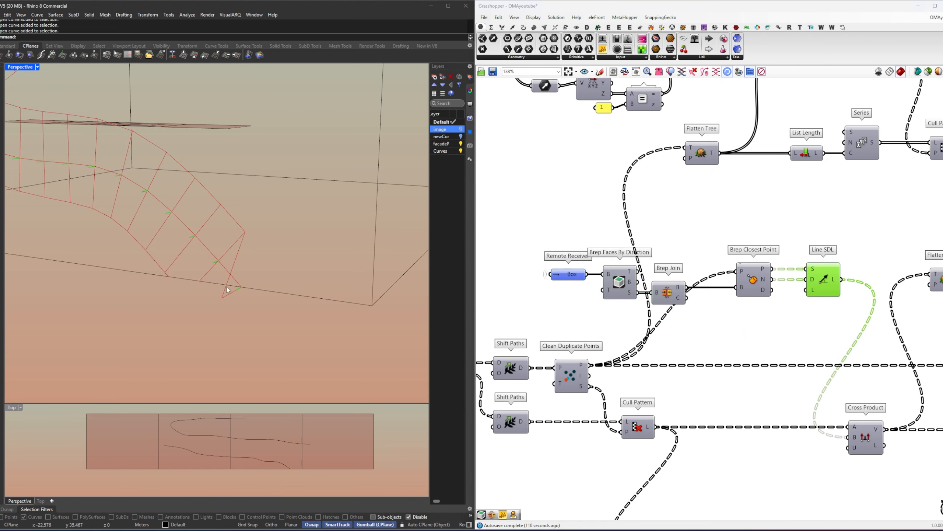
Step: Duplicate the Box receiver, Brep Faces By Direction and Brep Join beside the upper group's Brep Closest Point
drag(691, 320, 565, 246)
scroll(567, 248, down, 3)
right_drag(566, 248, 632, 357)
scroll(643, 225, down, 5)
scroll(632, 358, up, 4)
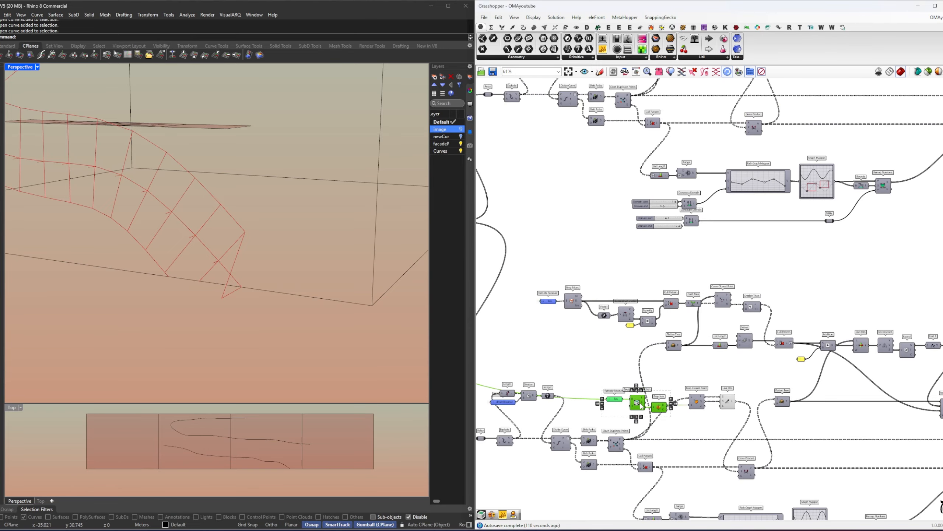
right_drag(641, 405, 641, 438)
alt+drag(639, 435, 646, 105)
right_drag(646, 104, 713, 309)
scroll(649, 247, up, 7)
scroll(712, 308, down, 3)
click(705, 280)
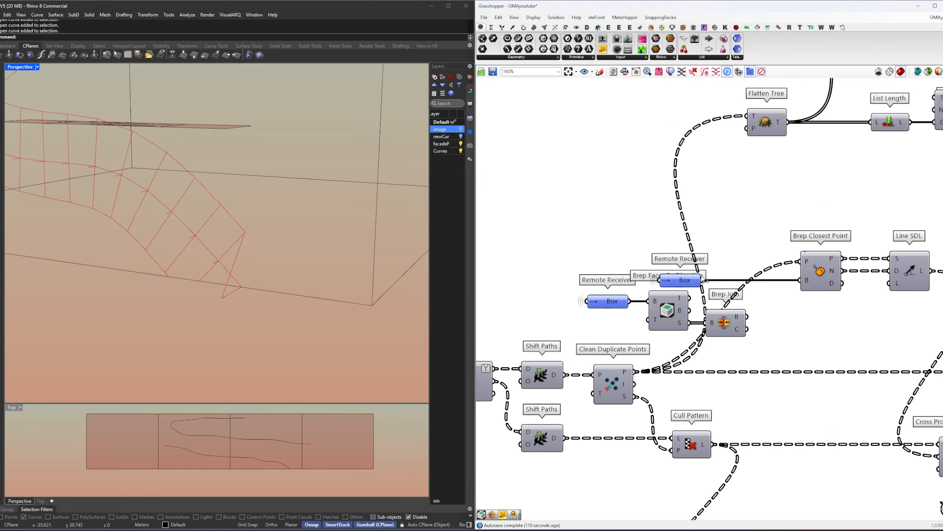
Step: Move the upper group's old Box receiver aside and feed Brep Closest Point from the duplicated Brep Join instead
drag(681, 283, 632, 203)
click(721, 277)
drag(757, 332, 616, 285)
drag(723, 327, 805, 281)
click(755, 293)
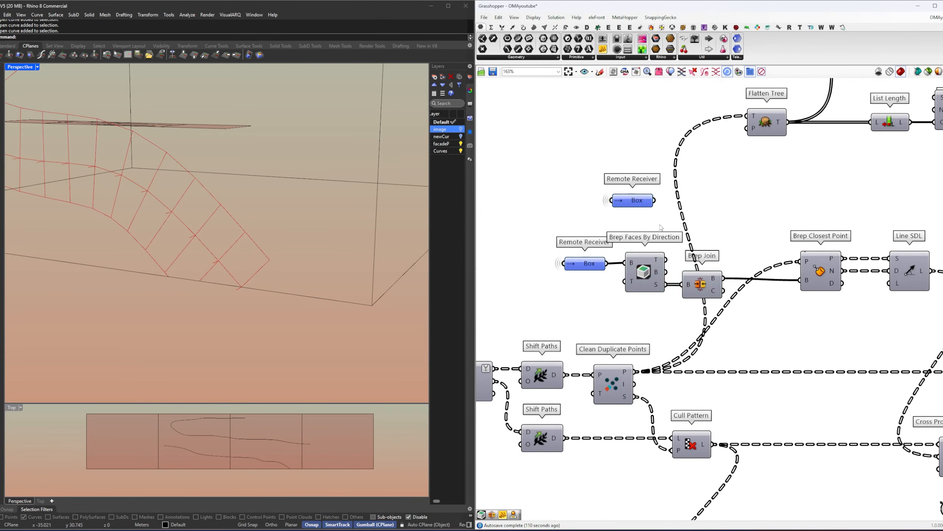
drag(753, 314, 574, 252)
drag(709, 281, 699, 286)
drag(699, 286, 698, 286)
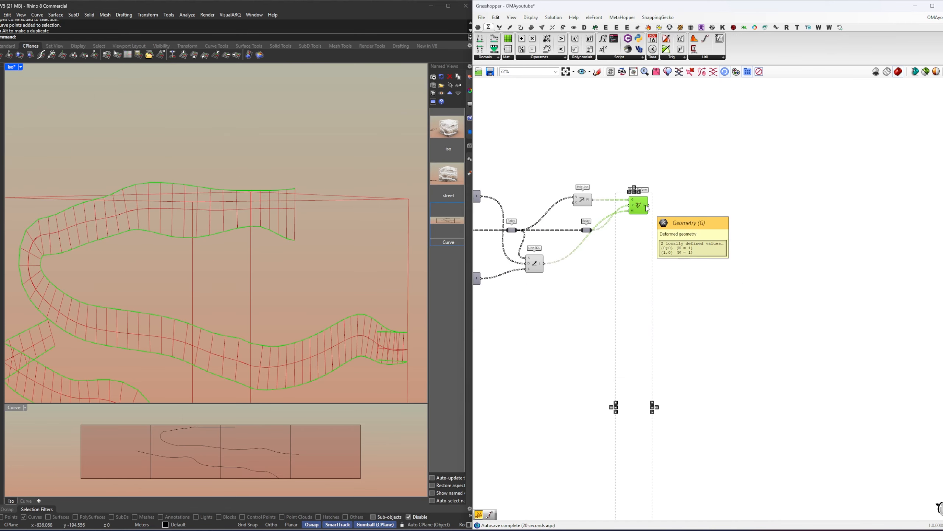
Step: Add a Merge component between the two groups and connect the deformed geometry of the upper and lower Point Deform to it
right_drag(625, 400, 606, 215)
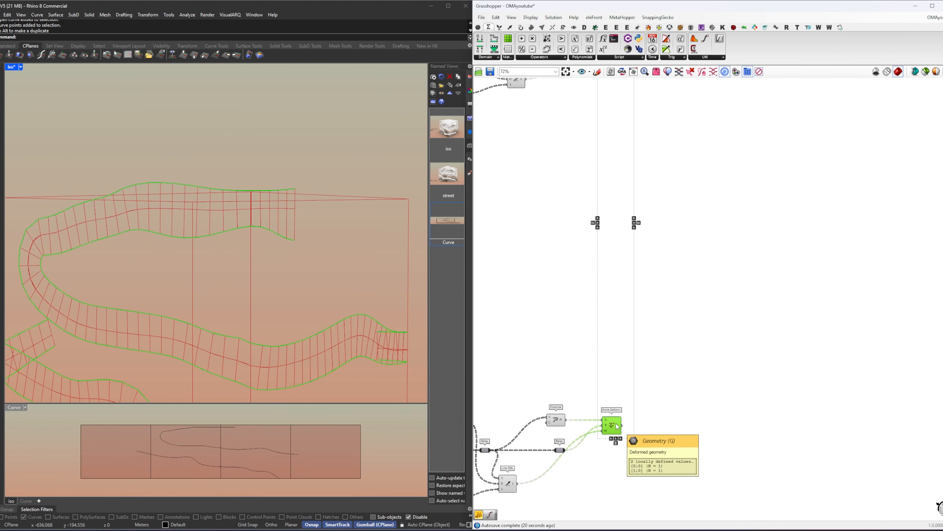
double_click(705, 247)
right_drag(688, 207, 687, 302)
text(merge)
click(699, 242)
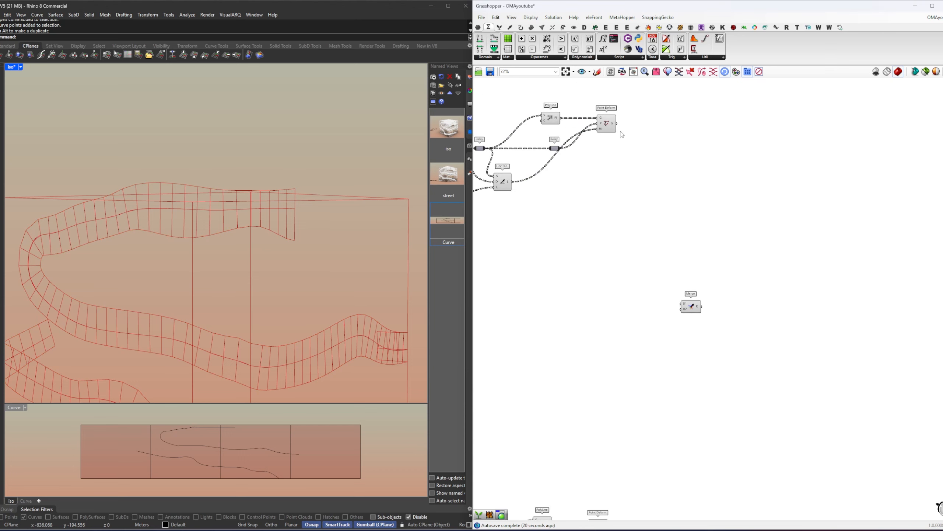
drag(618, 124, 609, 151)
drag(647, 191, 681, 303)
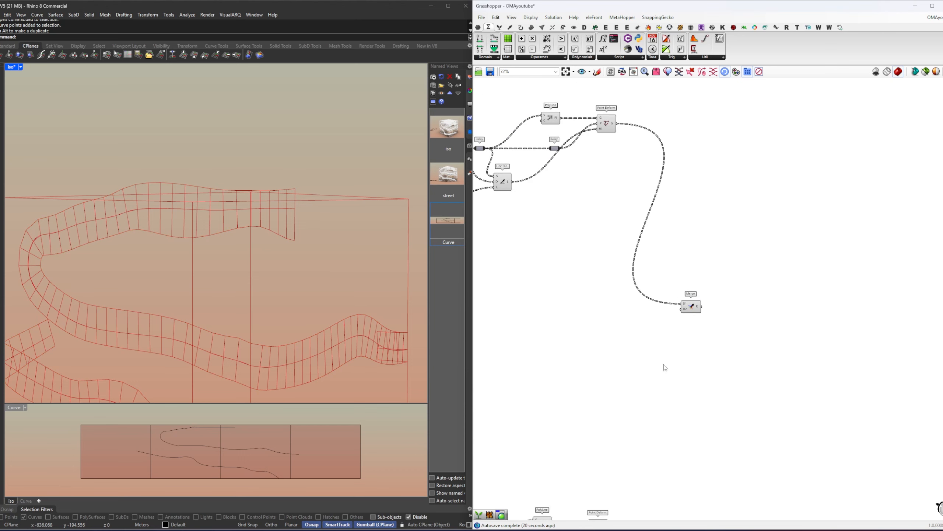
right_drag(632, 440, 637, 412)
drag(613, 499, 686, 278)
drag(707, 278, 720, 304)
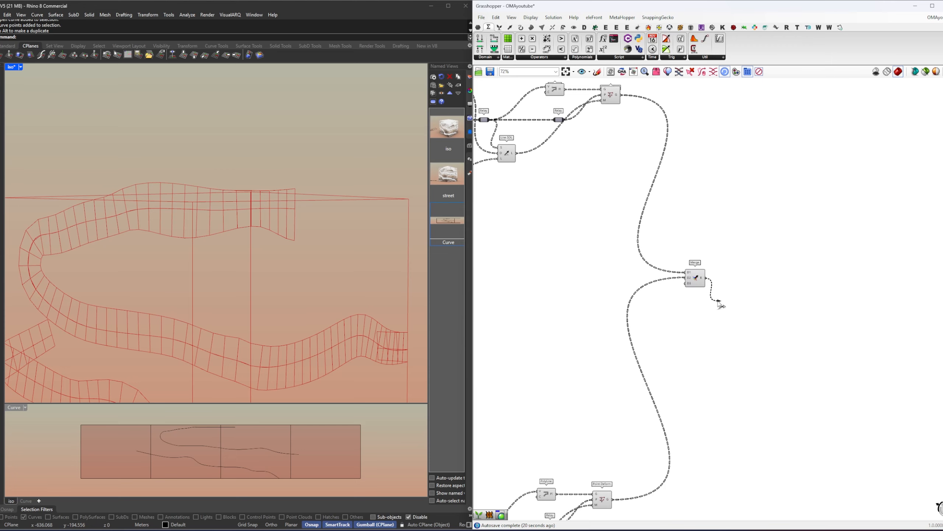
click(696, 278)
Step: Turn off the preview of all components in both curve groups and reposition them together with the Merge
scroll(676, 331, down, 6)
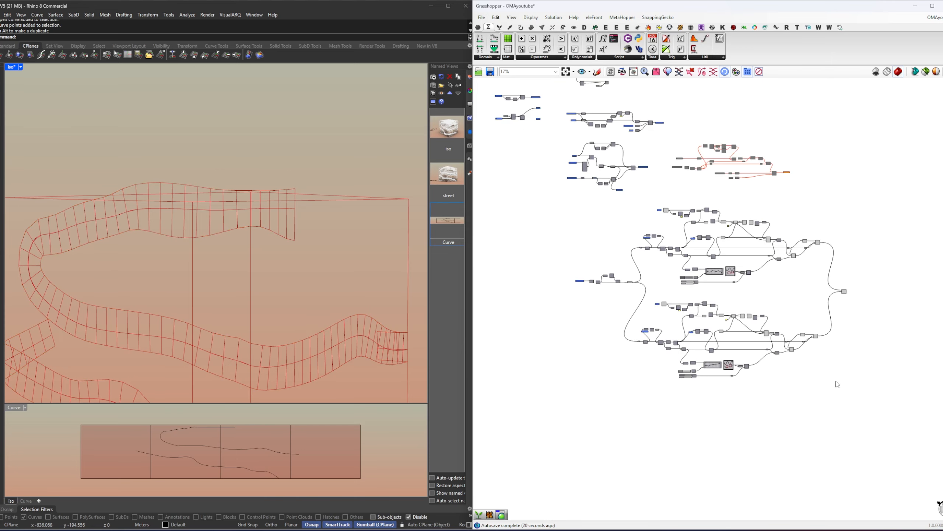
drag(831, 386, 566, 201)
middle_click(815, 223)
click(827, 234)
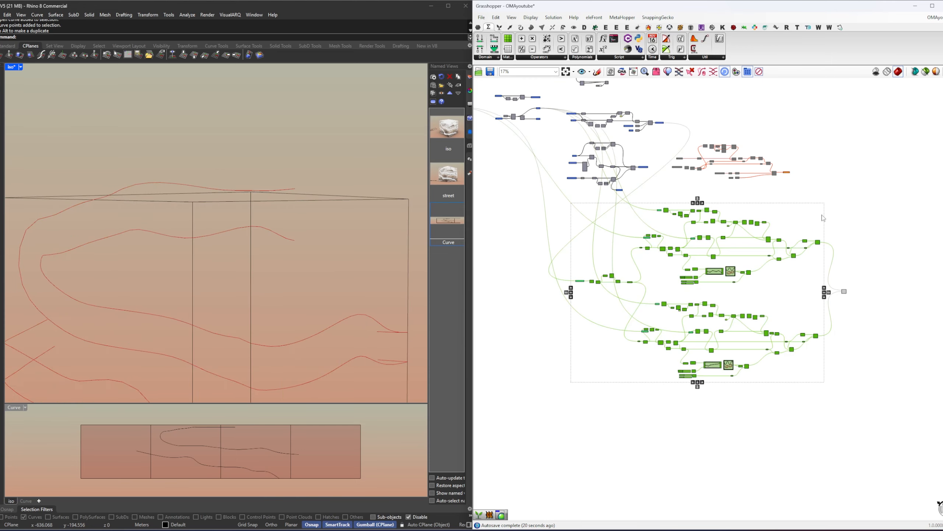
click(823, 219)
right_drag(852, 289, 820, 287)
drag(866, 399, 522, 211)
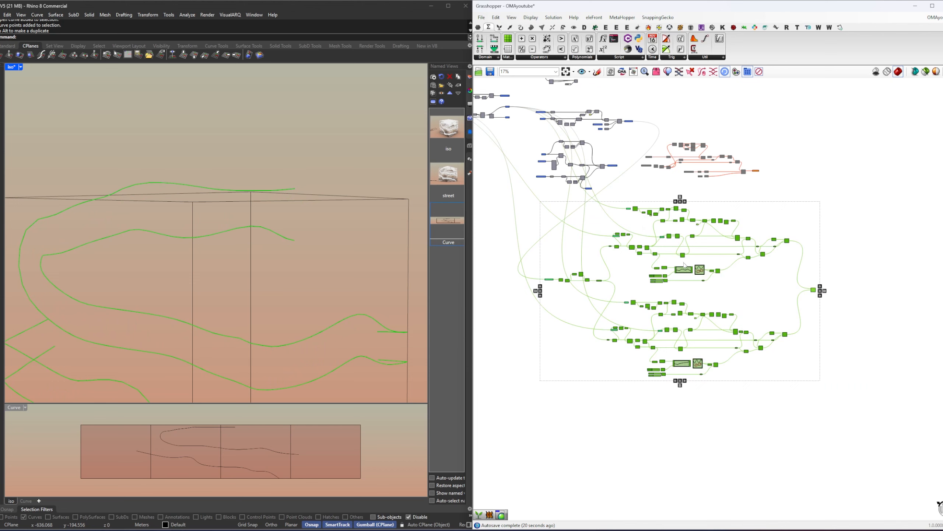
drag(684, 269, 643, 302)
click(716, 238)
Step: Add a Remote Sender named FacadeCurves and feed it from the Merge result, aligned right beside it
scroll(790, 333, up, 3)
right_drag(789, 333, 659, 345)
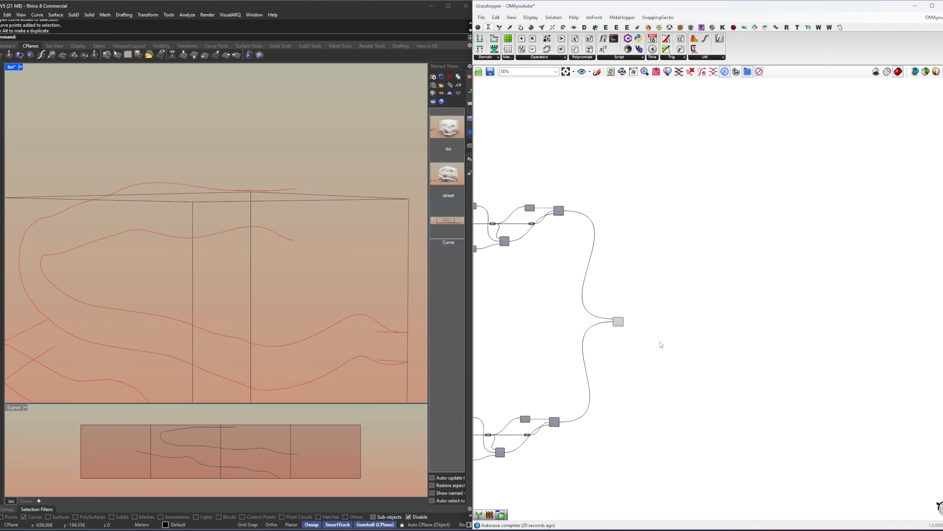
scroll(658, 343, up, 4)
double_click(632, 300)
text(send)
click(633, 289)
right_click(633, 296)
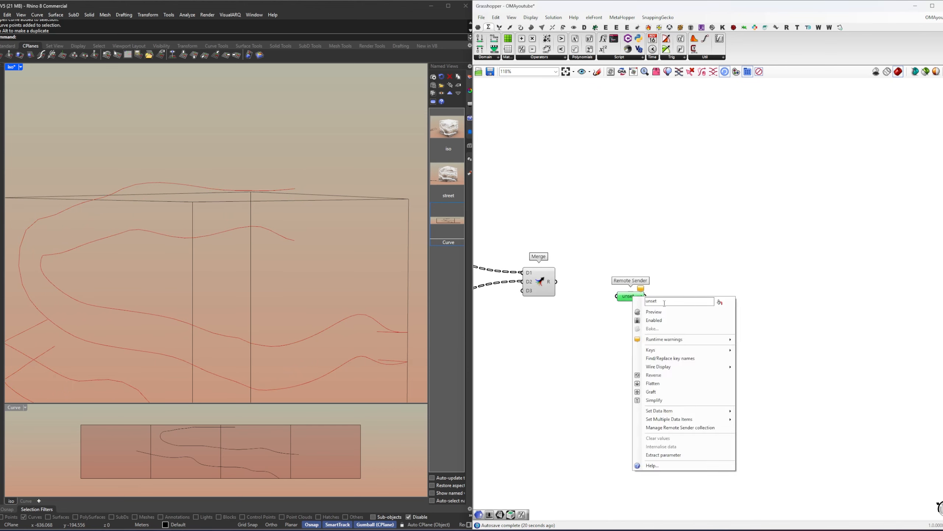
text(FacadeCurves)
key(Return)
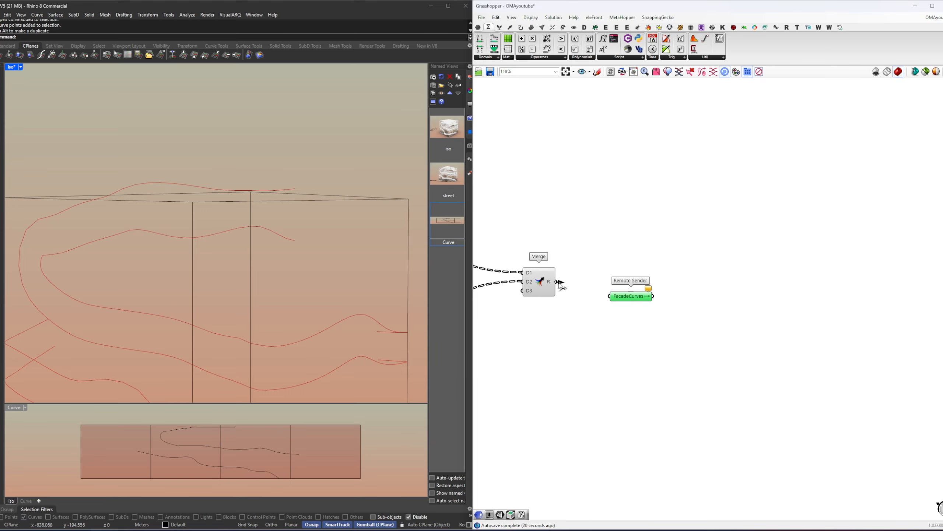
drag(560, 284, 610, 296)
drag(632, 301, 595, 286)
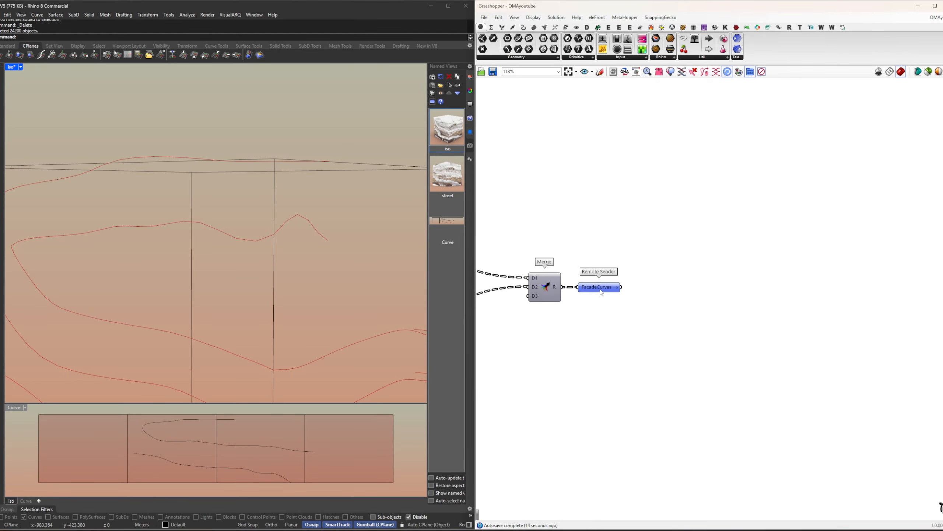
Step: Create a Remote Receiver from the FacadeCurves sender and place it in the empty area below both curve groups
double_click(601, 290)
drag(644, 290, 613, 348)
scroll(705, 314, down, 5)
scroll(706, 314, down, 8)
scroll(568, 384, up, 5)
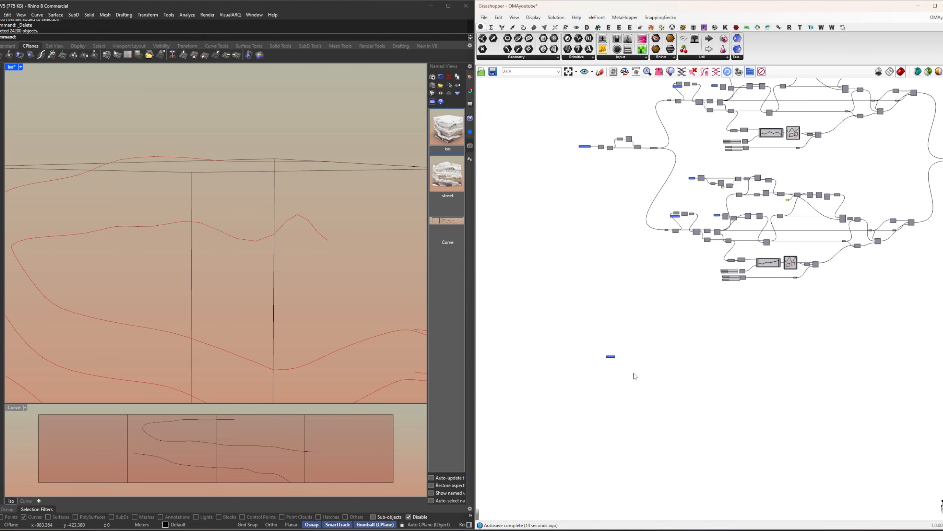
scroll(635, 350, down, 3)
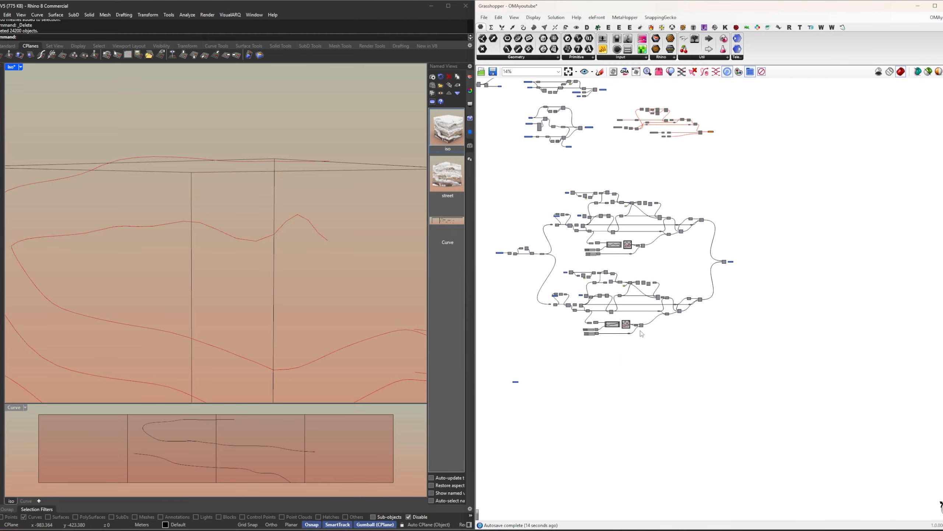
Step: Turn off the preview of both curve groups and the surface mapping group above, and restore the iso view in the maximized viewport
drag(753, 351, 483, 184)
right_click(523, 180)
click(531, 193)
scroll(513, 89, up, 5)
drag(838, 316, 515, 137)
right_click(528, 170)
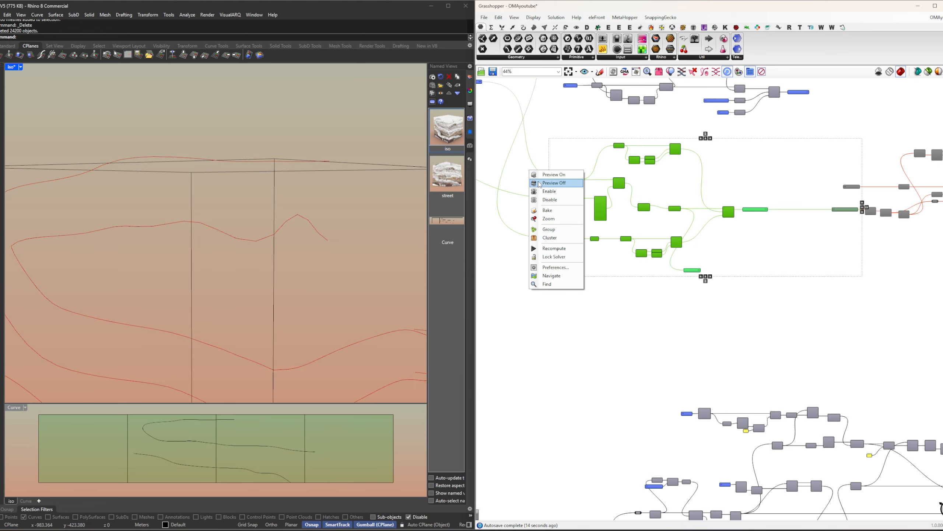
click(539, 183)
click(529, 209)
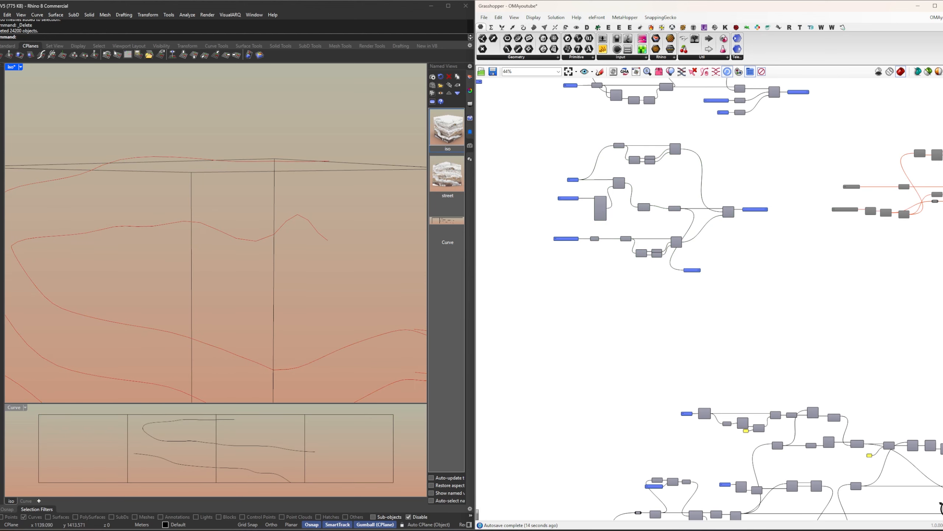
double_click(11, 68)
double_click(443, 137)
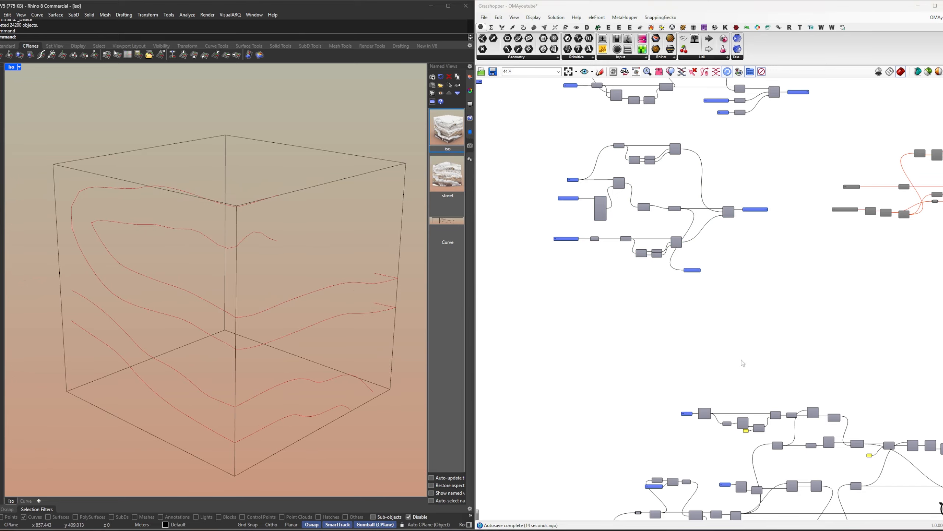
Step: Create a Remote Receiver from the Meshedfacade sender and stack it above the FacadeCurves receiver
scroll(695, 271, up, 5)
right_click(679, 296)
click(681, 299)
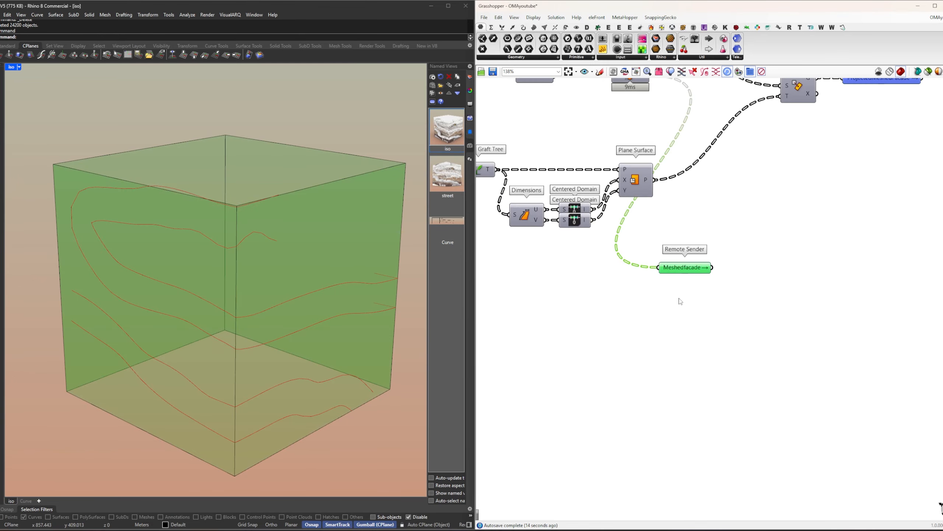
click(680, 299)
double_click(684, 267)
drag(733, 272, 681, 206)
scroll(721, 289, down, 14)
scroll(689, 353, up, 14)
right_drag(682, 207, 682, 299)
click(802, 245)
drag(688, 331, 687, 369)
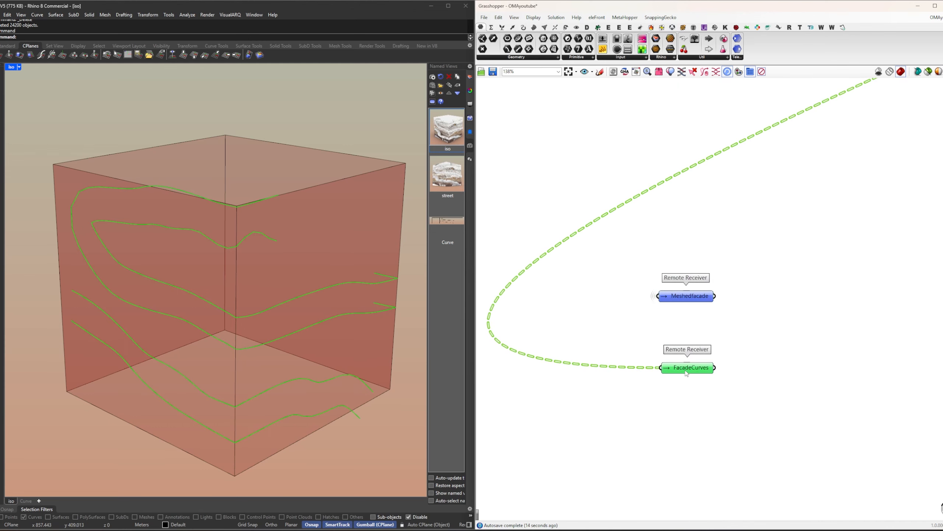
Step: Show mesh edges in the preview and turn off the preview of the Meshedfacade and FacadeCurves receivers
right_drag(716, 400, 649, 346)
click(648, 345)
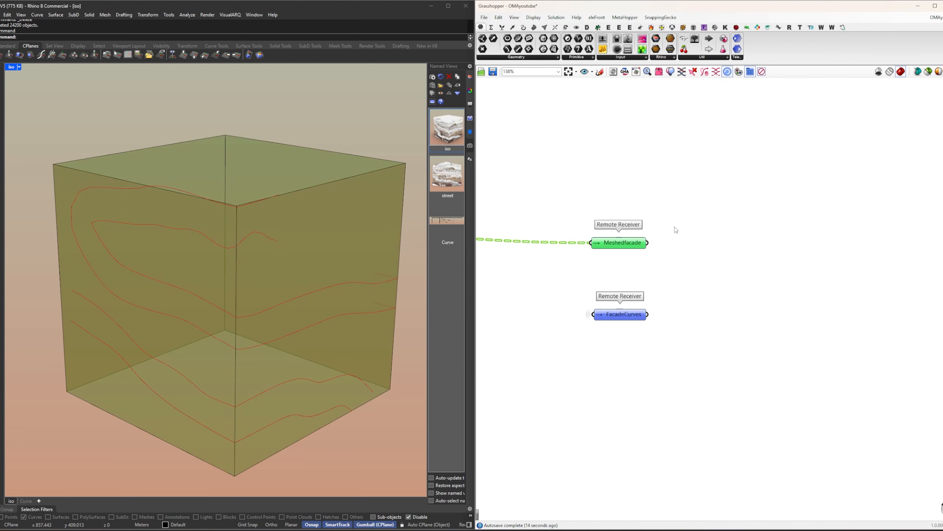
click(676, 240)
key(ctrl+m)
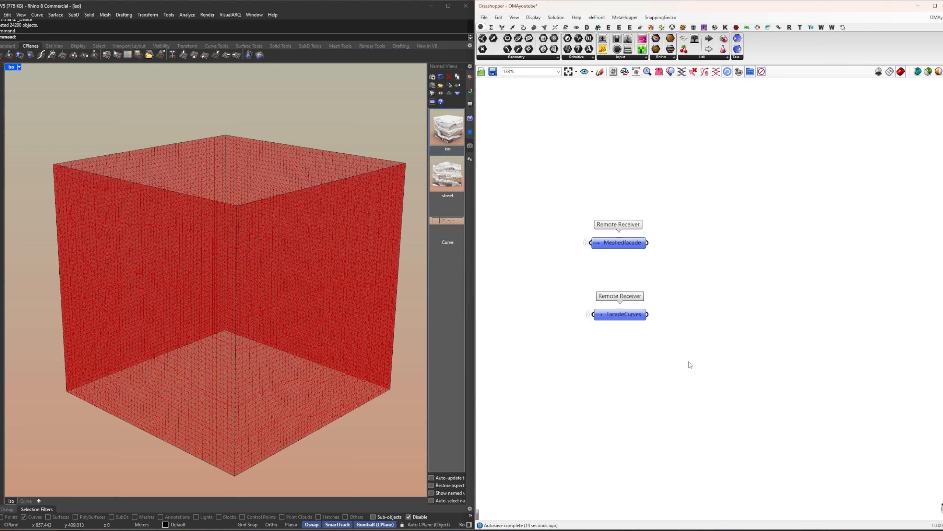
drag(689, 362, 610, 228)
middle_click(707, 210)
click(716, 225)
click(702, 225)
Step: Turn off the preview of the facade surface components and the Meshedfacade sender, and return to the two receivers
right_drag(698, 225, 667, 339)
scroll(683, 340, down, 8)
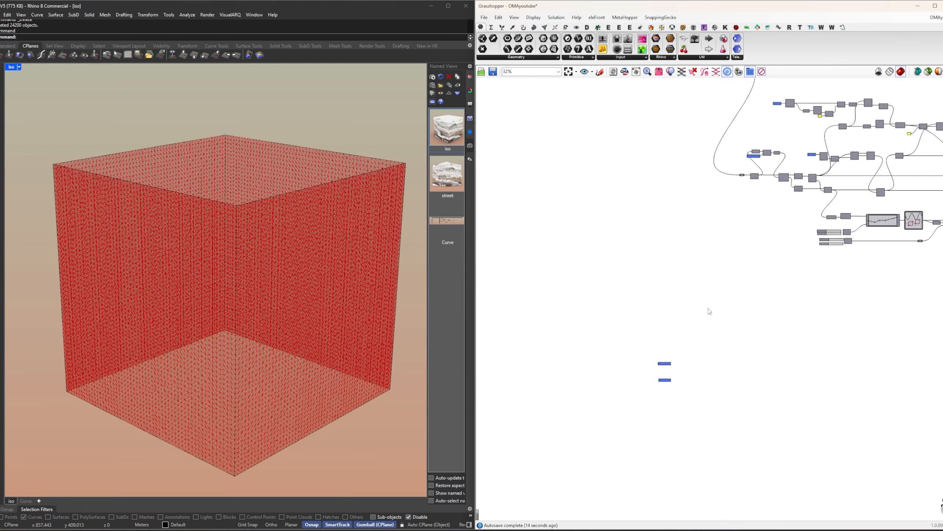
right_drag(716, 85, 653, 314)
right_drag(720, 108, 724, 303)
drag(761, 284, 624, 180)
middle_click(630, 274)
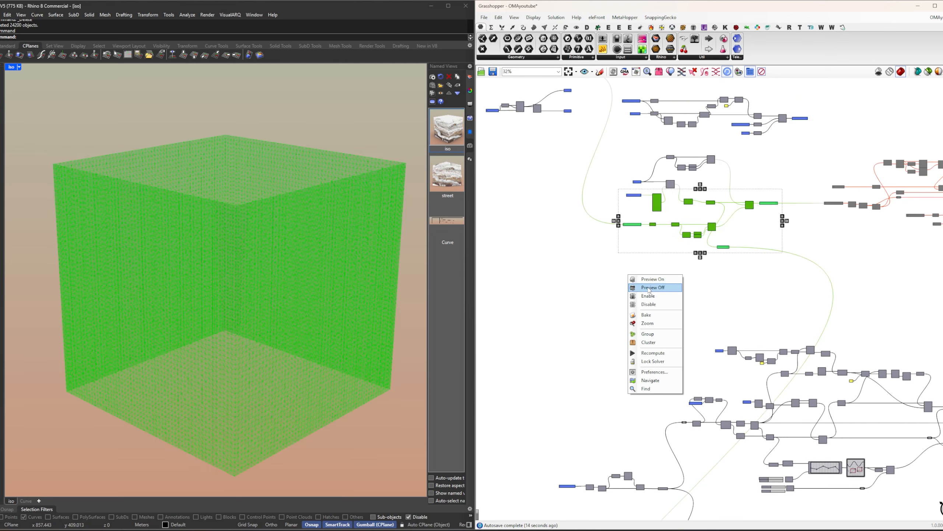
click(645, 288)
click(651, 297)
right_drag(594, 480, 651, 260)
right_drag(638, 426, 659, 221)
scroll(678, 386, up, 10)
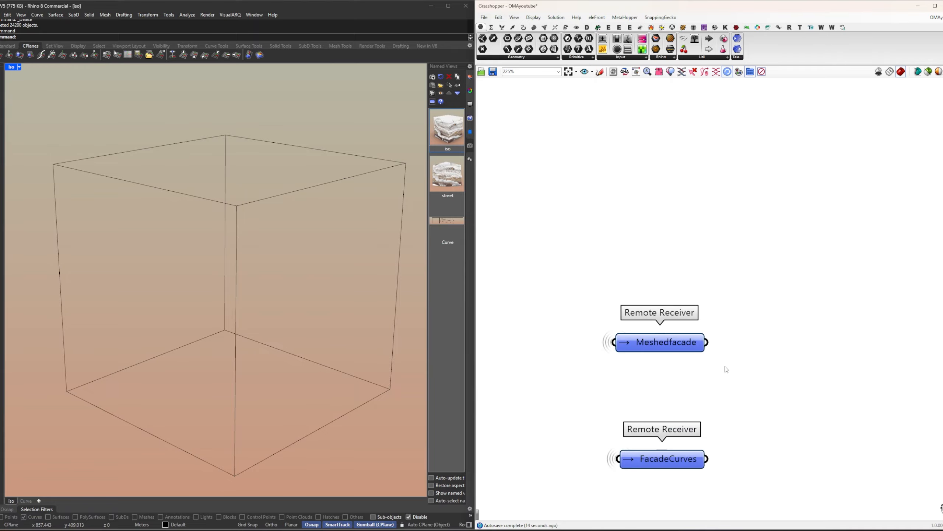
Step: Turn on the preview of the Meshedfacade receiver to inspect the box mesh up close
click(687, 343)
middle_click(766, 326)
click(782, 330)
click(747, 327)
scroll(121, 341, up, 4)
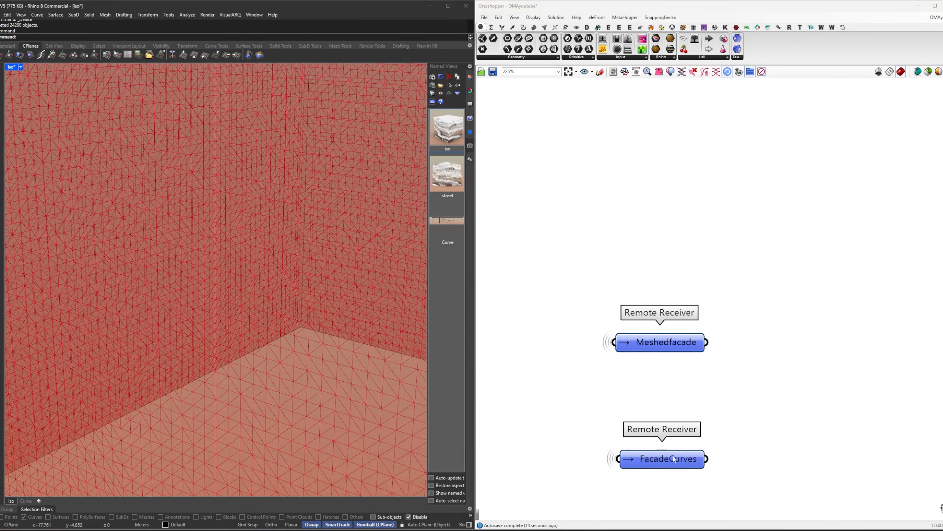
Step: Turn on the preview of the FacadeCurves receiver and examine how the curves run across the mesh edges
click(665, 459)
click(734, 424)
drag(679, 458, 679, 461)
middle_click(740, 424)
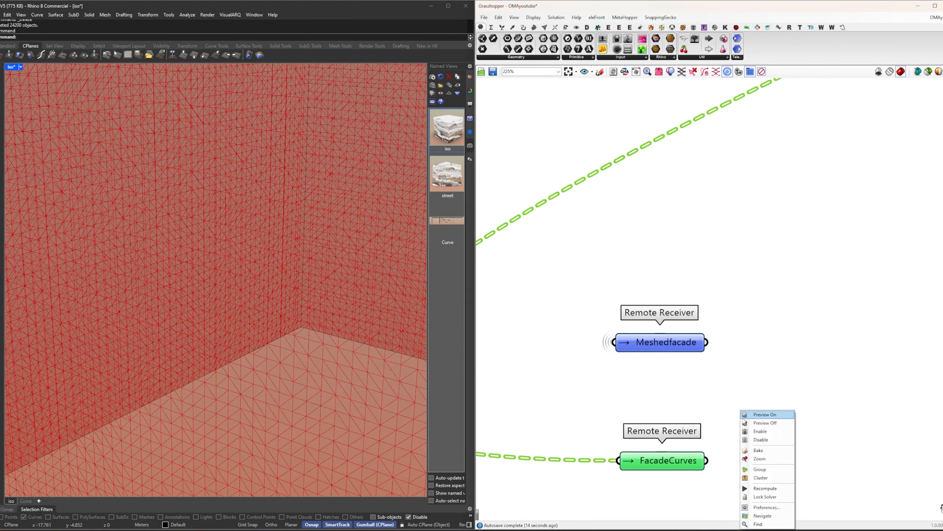
click(761, 414)
right_drag(204, 286, 222, 320)
scroll(230, 319, up, 4)
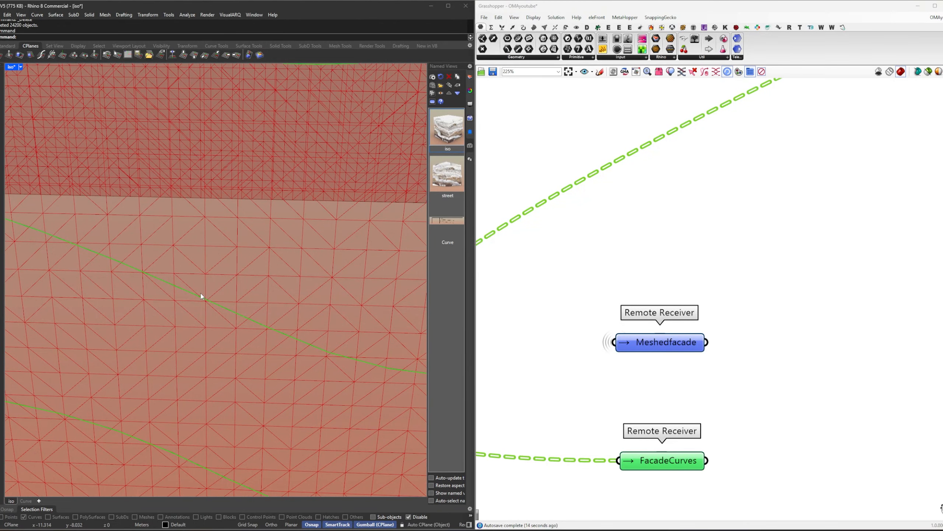
drag(201, 293, 209, 307)
scroll(274, 335, down, 8)
right_drag(238, 312, 229, 307)
click(782, 463)
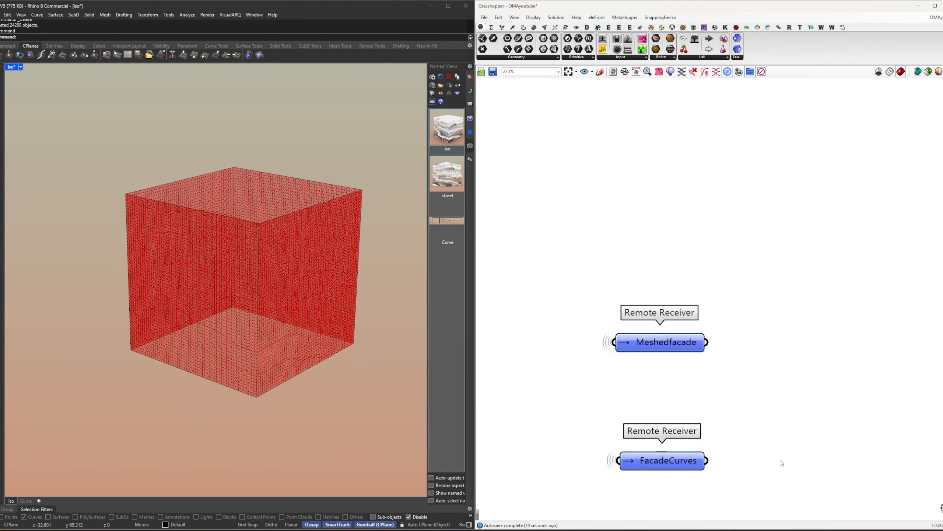
Step: Turn off the preview of the Meshedfacade and FacadeCurves receivers together
drag(765, 483, 591, 328)
right_click(808, 297)
click(830, 308)
click(775, 342)
right_drag(743, 421, 671, 273)
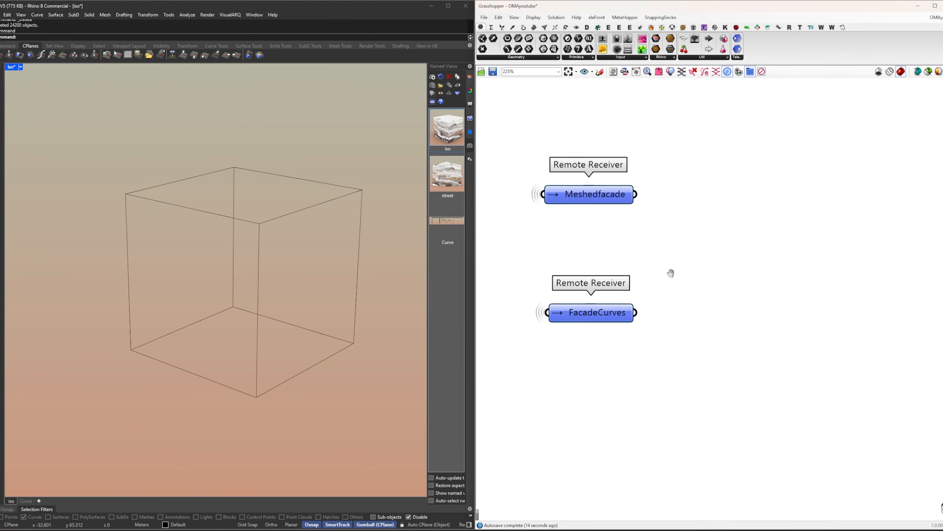
Step: Move the FacadeCurves receiver further below the Meshedfacade receiver and turn on only its preview
drag(610, 316, 610, 350)
right_drag(673, 319, 650, 295)
click(667, 309)
click(611, 336)
right_click(671, 339)
click(674, 339)
click(674, 339)
drag(587, 301, 588, 358)
click(643, 355)
right_drag(643, 355, 555, 330)
Step: Add a Curve parameter and feed it from the FacadeCurves receiver
double_click(648, 317)
text(crv)
key(Return)
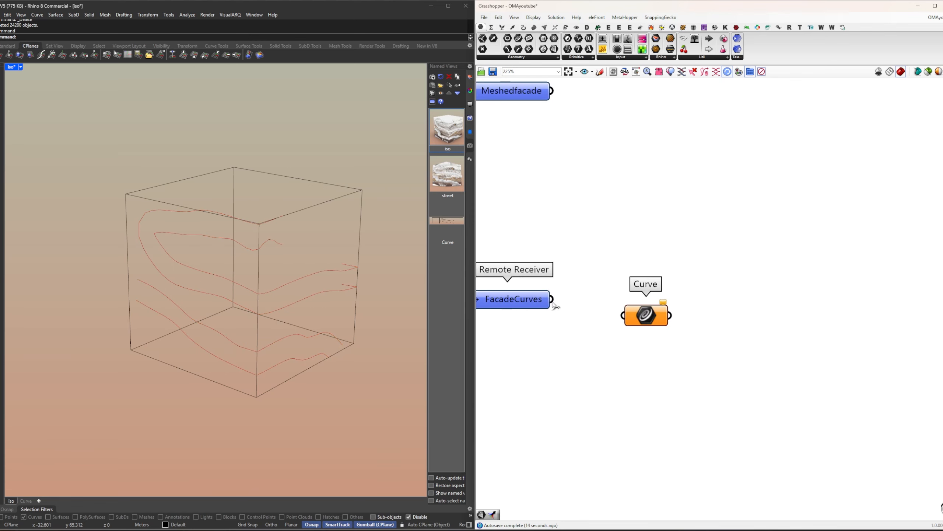
click(638, 322)
right_drag(736, 341, 624, 312)
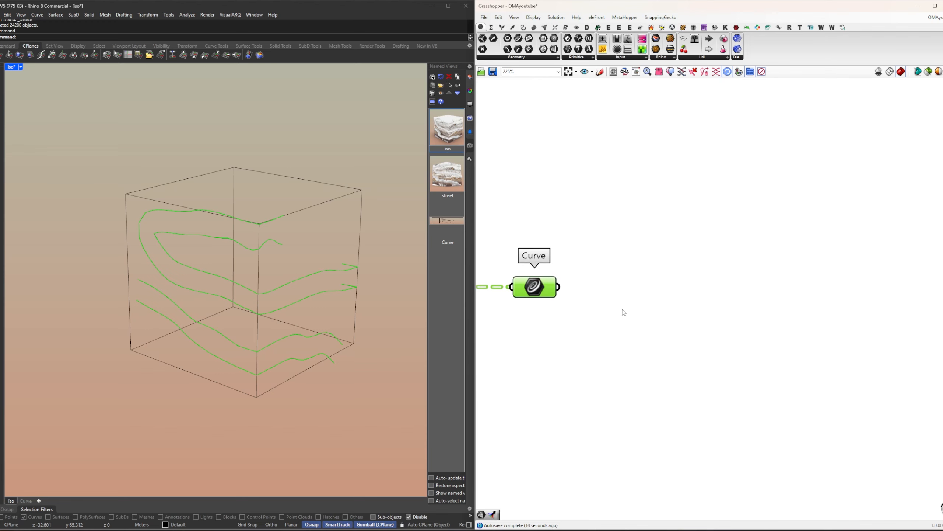
double_click(626, 303)
text(li)
key(Return)
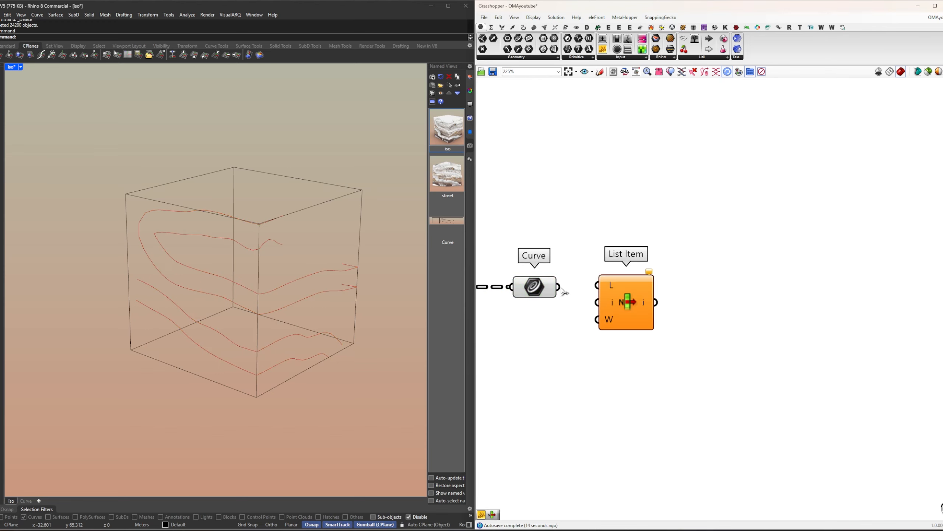
drag(560, 287, 634, 312)
right_drag(692, 323, 628, 282)
mouse_move(559, 278)
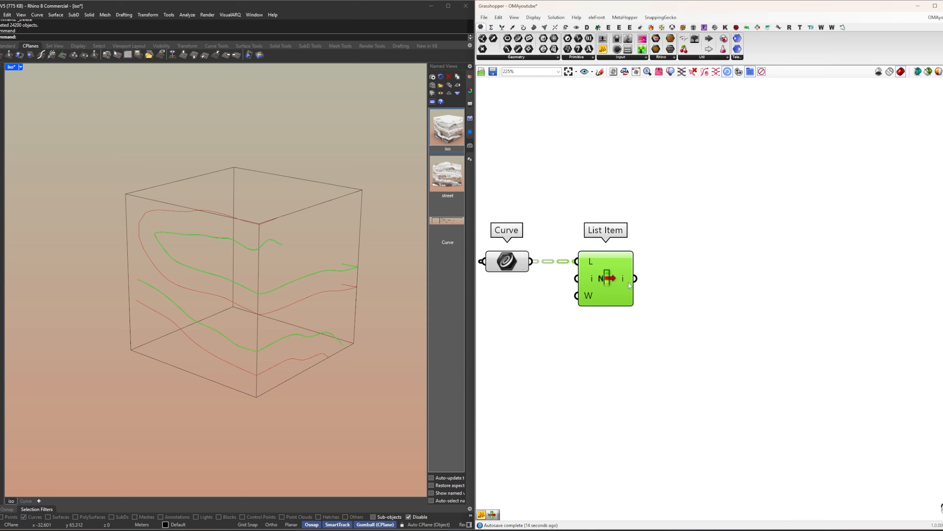
double_click(701, 301)
drag(611, 284, 612, 285)
key(Delete)
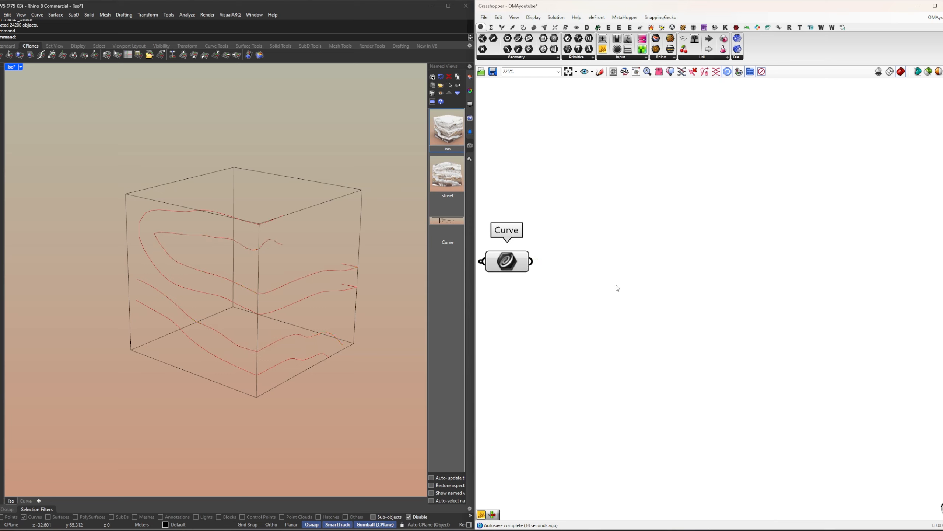
Step: Add an Evaluate Curve component and feed its curve input from the Curve parameter
text(ev)
click(614, 266)
drag(531, 261, 691, 267)
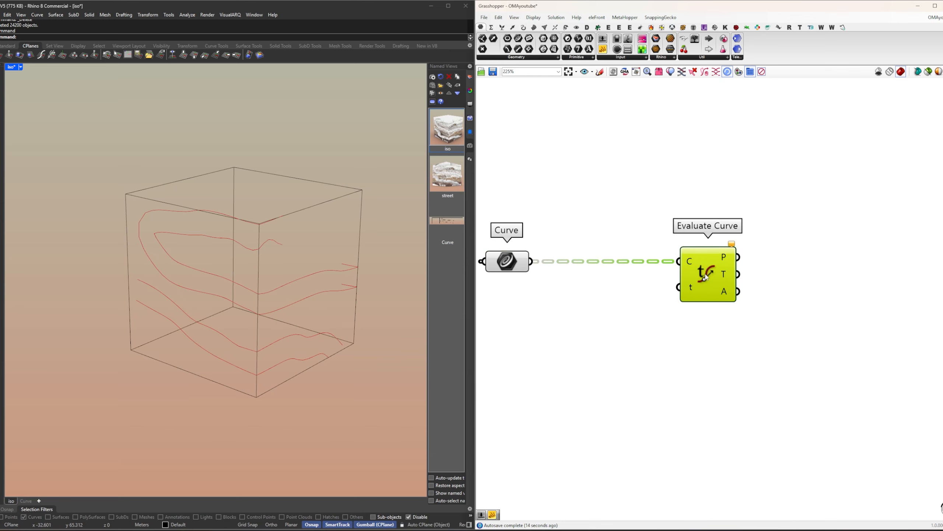
Step: Feed a panel with the value 0 into Evaluate Curve's t input and reparameterize its curve input
double_click(625, 323)
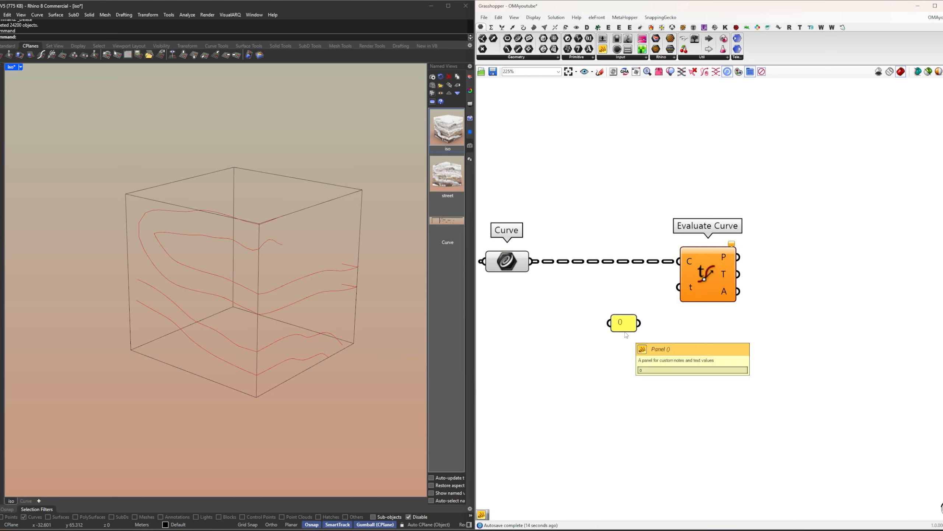
drag(640, 323, 678, 287)
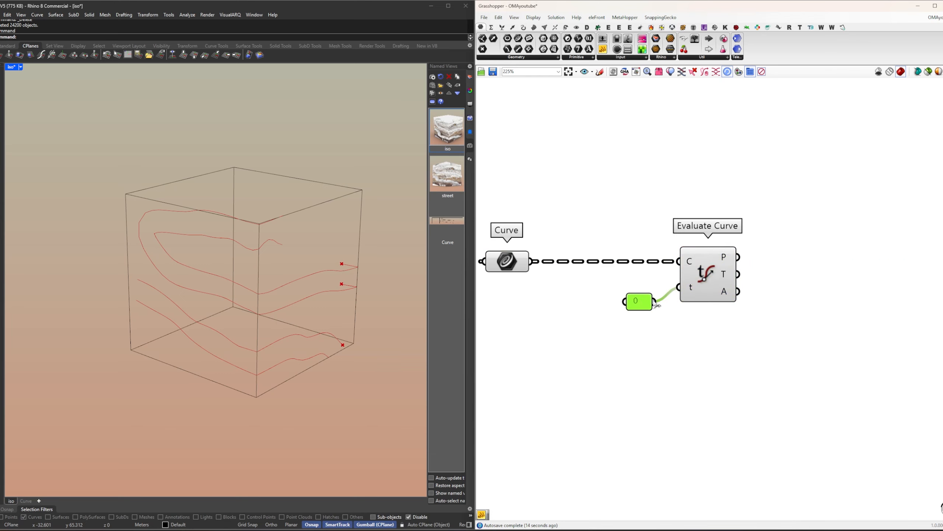
right_drag(657, 304, 614, 309)
right_click(647, 269)
click(686, 349)
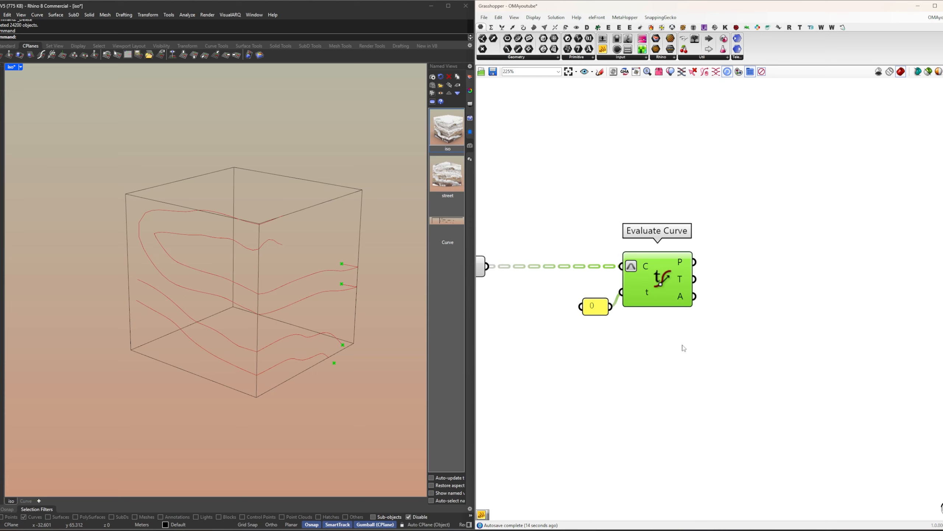
Step: Change the Evaluate Curve parameter panel to 1
click(639, 325)
double_click(595, 307)
text(1)
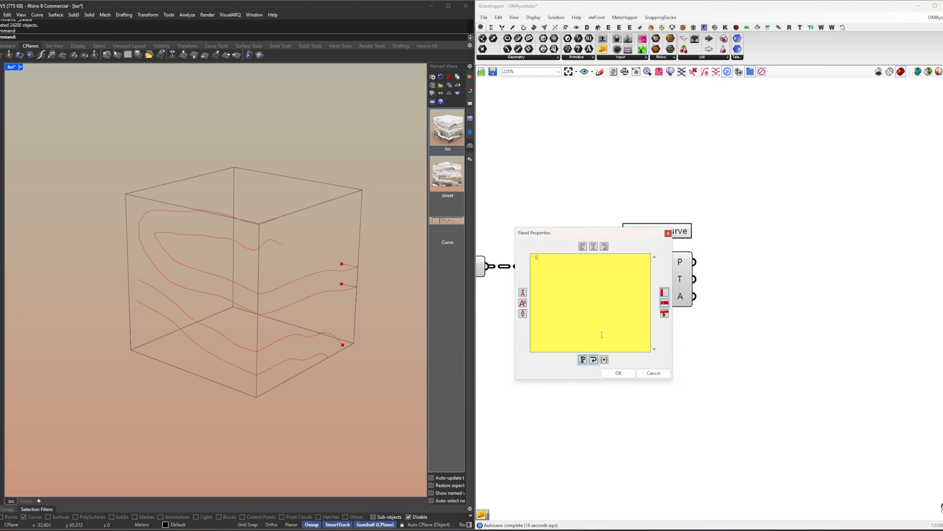
click(617, 372)
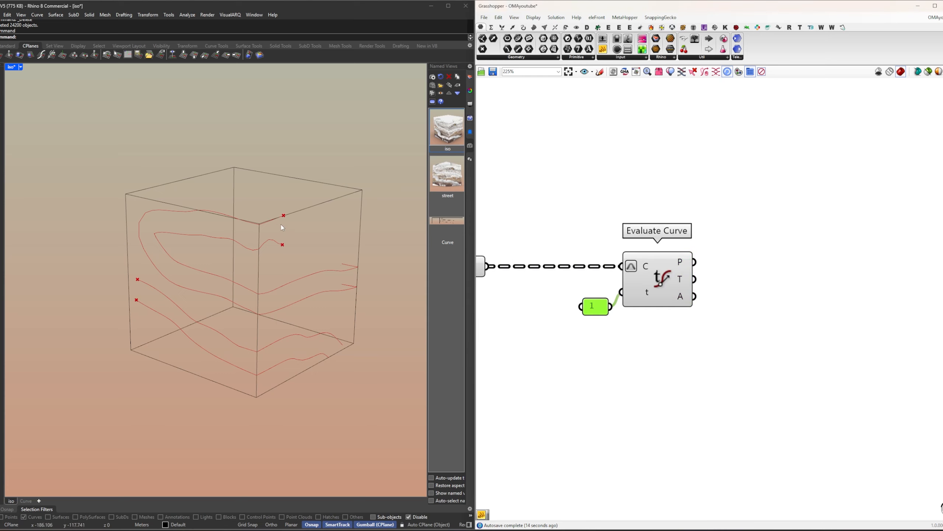
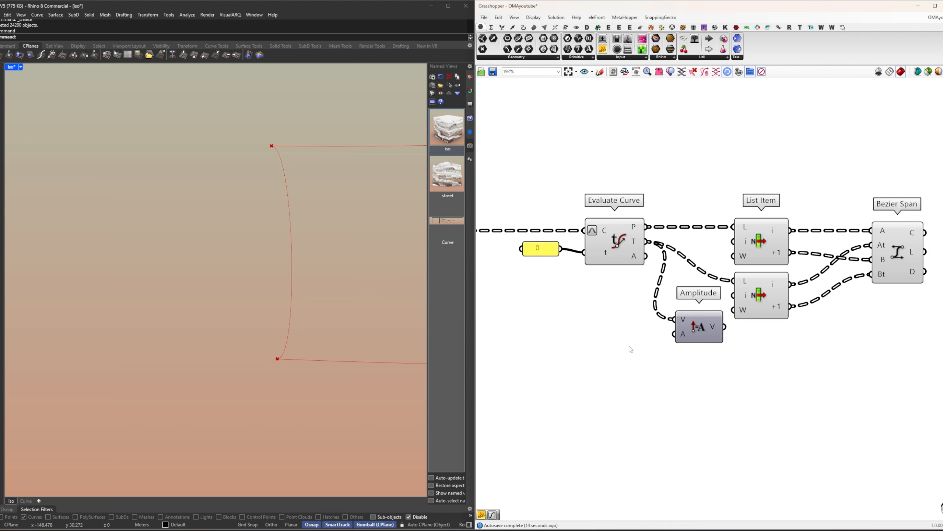
Step: Set the Amplitude component's value to 4 with a panel and make its output the only source of the tangent List Item
double_click(630, 347)
text(4)
key(Return)
drag(678, 335, 682, 346)
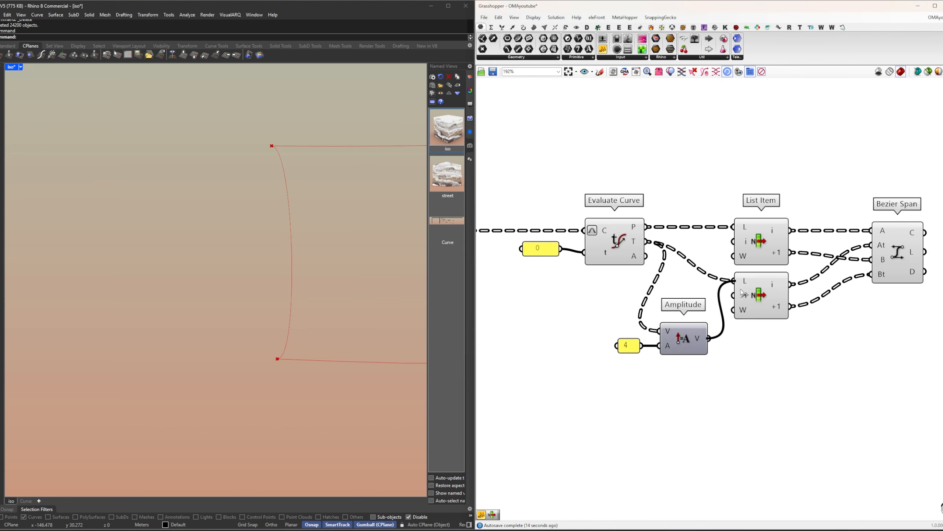
right_drag(818, 329, 780, 334)
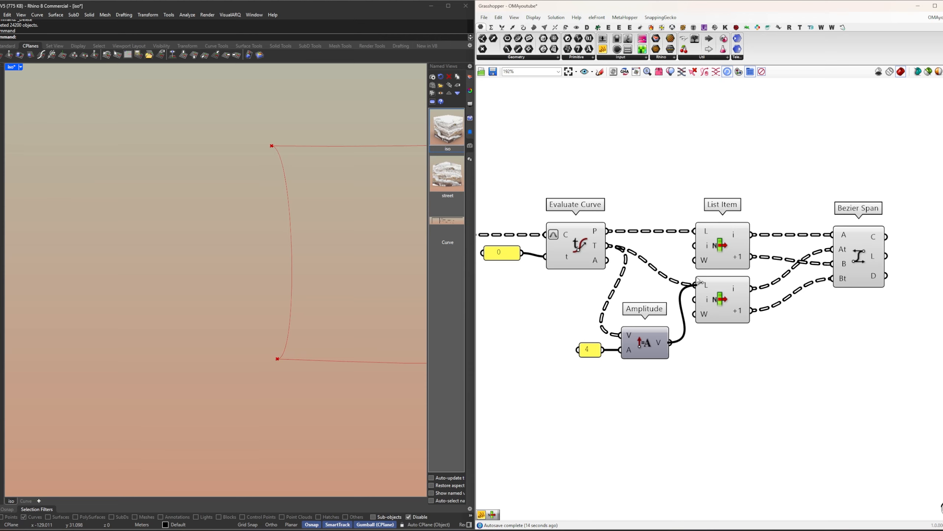
drag(697, 278, 695, 283)
Step: Move both List Item components and the Bezier Span further away from Amplitude to make room between them
drag(663, 373, 594, 344)
right_drag(843, 352, 729, 351)
drag(775, 346, 627, 242)
drag(612, 246, 672, 246)
click(587, 365)
right_drag(587, 365, 651, 360)
Step: Insert a Negative component between Amplitude and the tangent List Item to reverse the tangent vectors
double_click(679, 356)
text(neg)
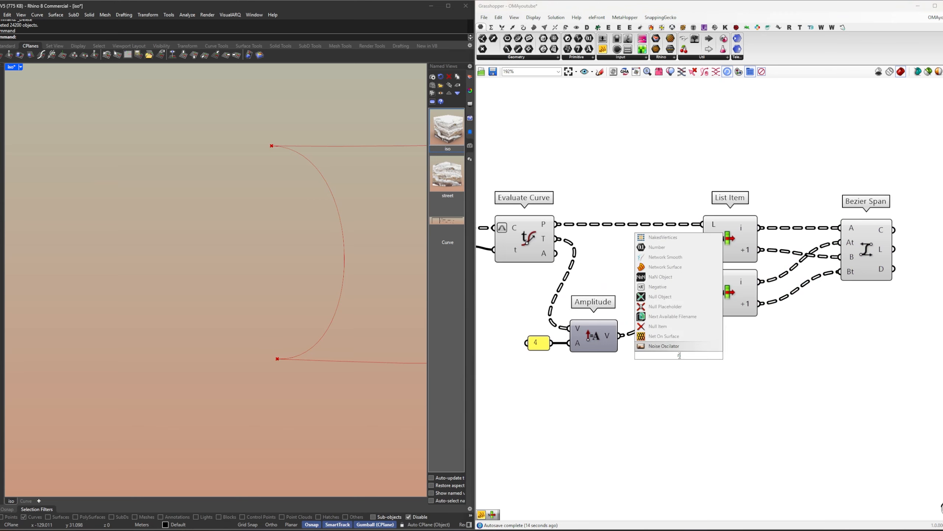
click(659, 347)
mouse_move(643, 347)
mouse_down()
mouse_move(670, 354)
mouse_move(650, 336)
mouse_up()
drag(706, 279, 702, 278)
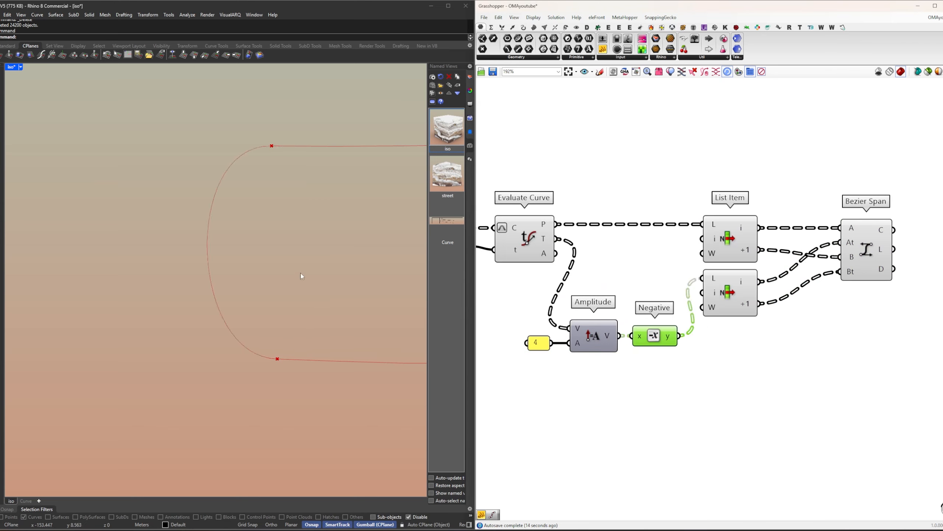
Step: Add a Divide Curve component and feed it the curves from the Bezier Span
scroll(280, 277, down, 8)
right_drag(257, 278, 282, 281)
scroll(179, 306, down, 5)
shift+right_drag(282, 280, 290, 320)
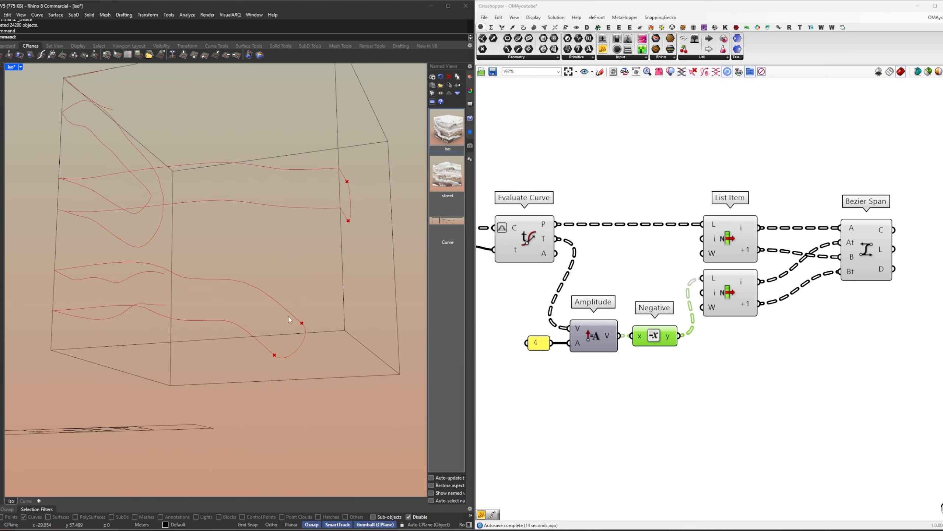
right_drag(857, 260, 553, 299)
click(576, 286)
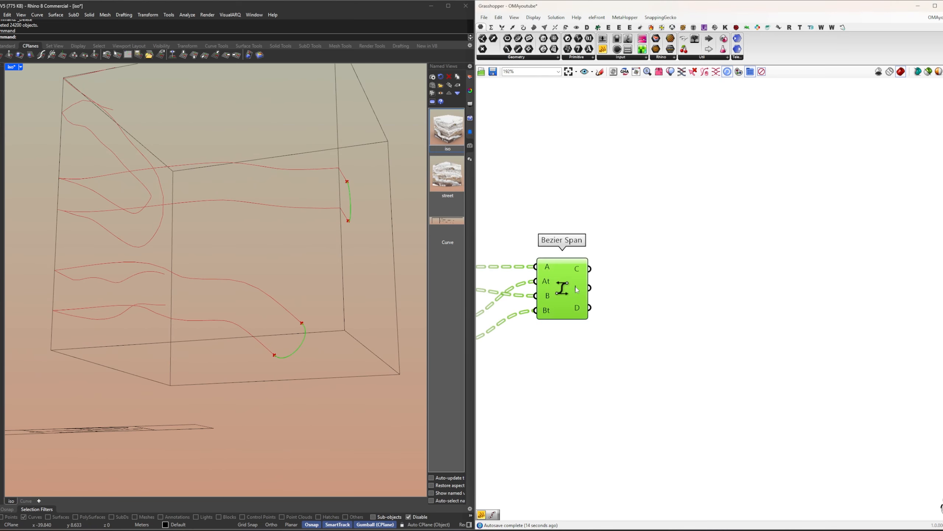
double_click(661, 292)
text(div)
click(646, 275)
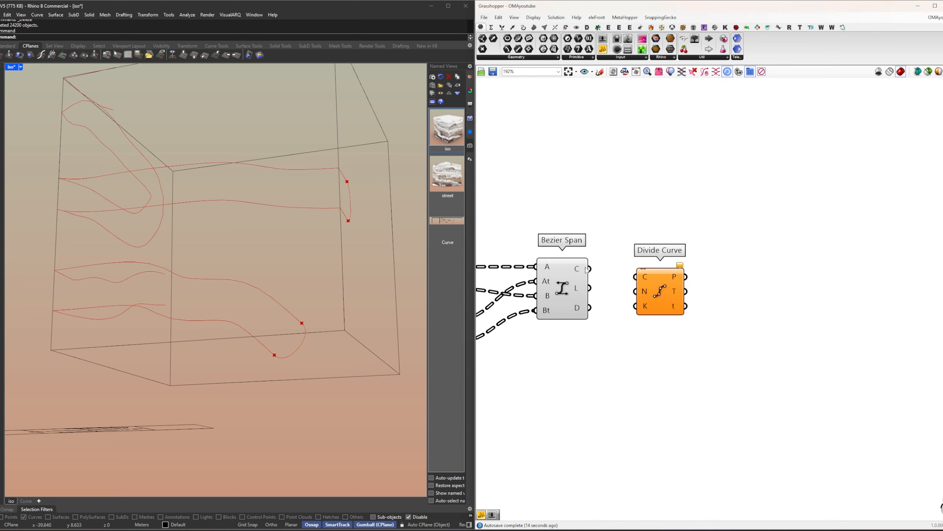
drag(591, 268, 698, 274)
Step: Set the Divide Curve segment count to 3 with a panel
double_click(665, 313)
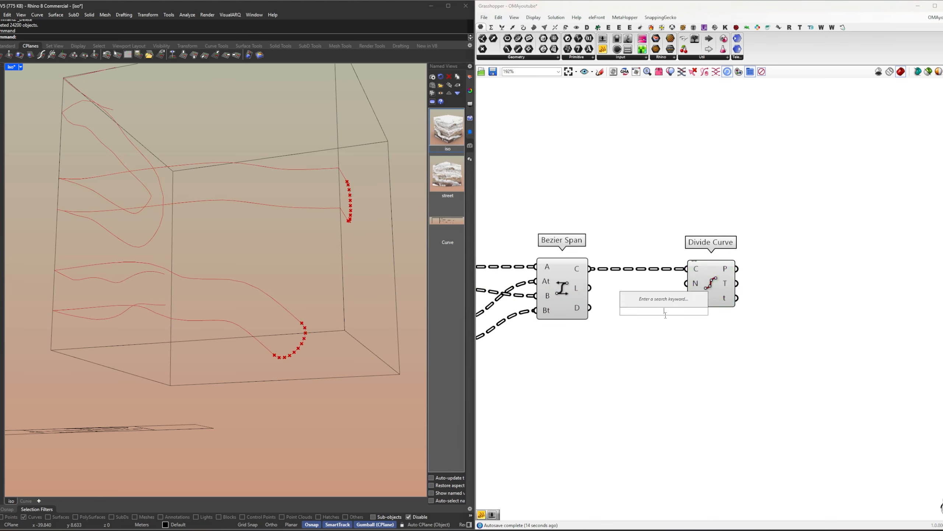
text(3)
key(Return)
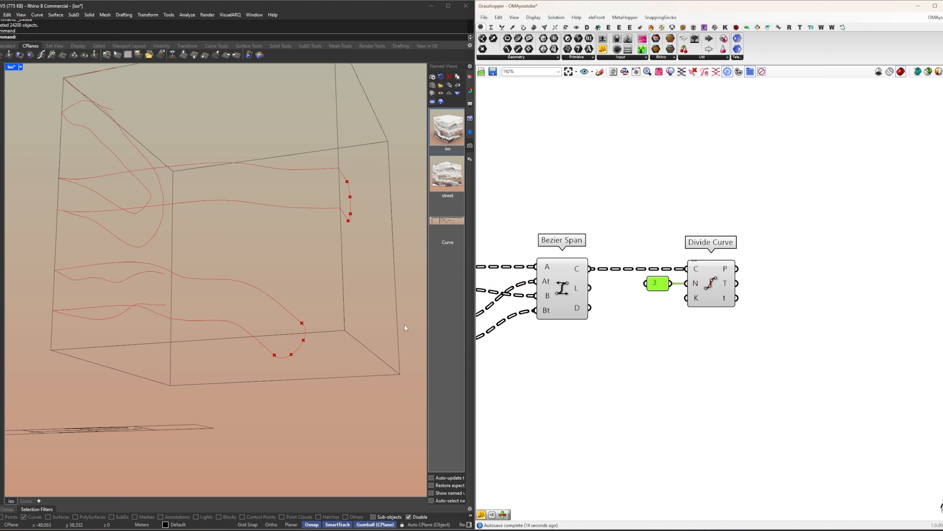
scroll(297, 340, up, 5)
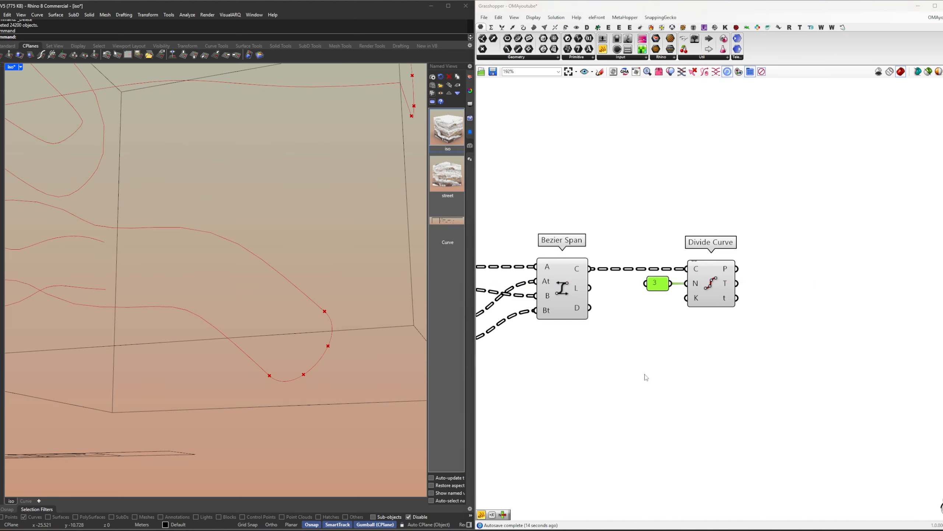
Step: Add a PolyLine component and feed its vertices from the Divide Curve points
right_drag(804, 270, 763, 284)
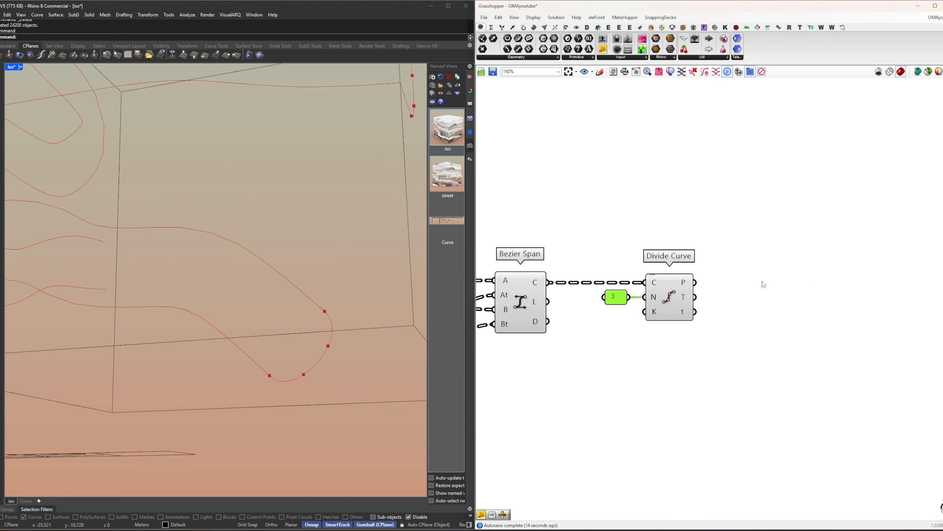
double_click(762, 284)
text(pl)
click(750, 275)
drag(694, 282, 755, 267)
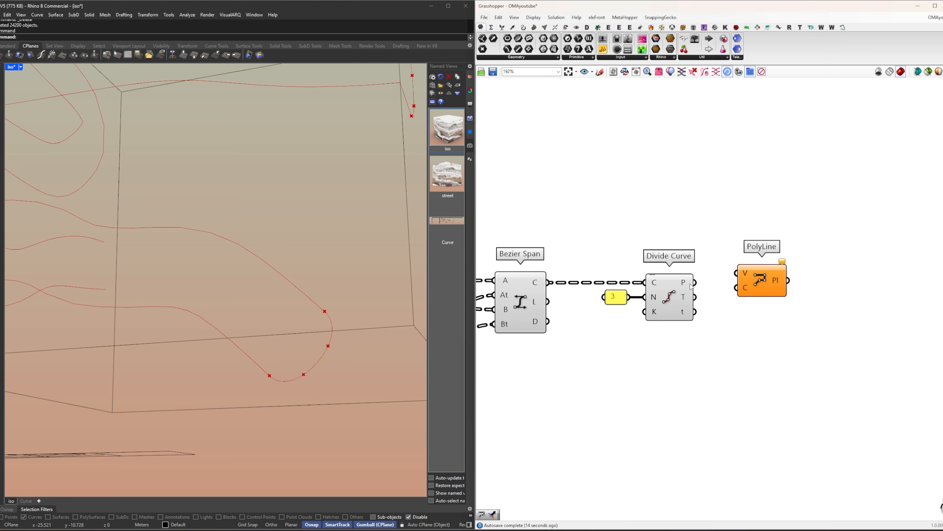
drag(692, 286, 737, 273)
Step: Duplicate the whole chain from Evaluate Curve to PolyLine directly below the original, keeping it fed by the Curve parameter
scroll(777, 329, down, 2)
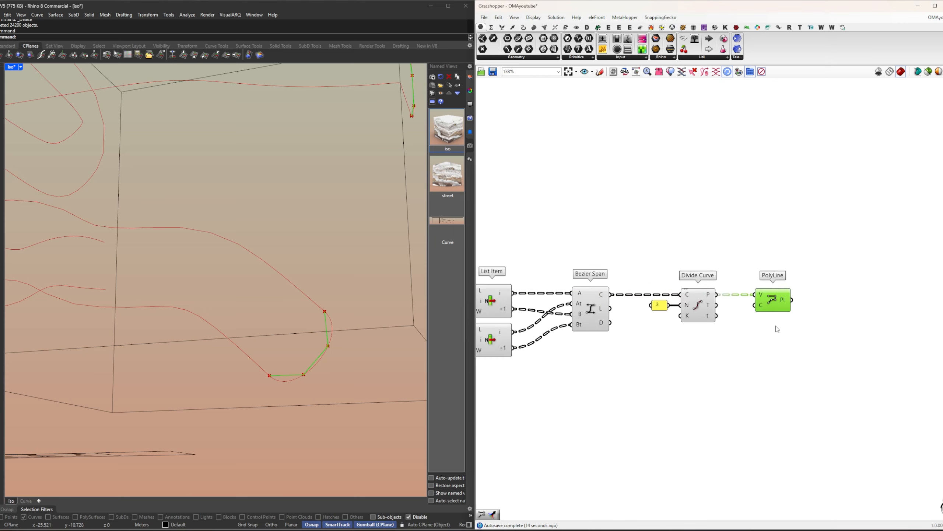
scroll(778, 329, down, 4)
drag(890, 368, 559, 281)
drag(702, 360, 710, 369)
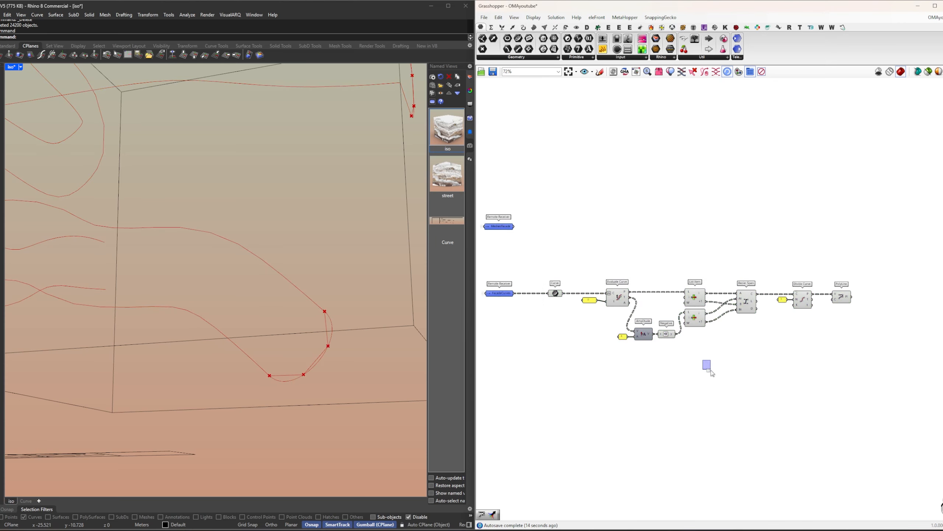
drag(853, 350, 585, 274)
scroll(607, 293, up, 2)
alt+drag(624, 300, 623, 399)
click(583, 337)
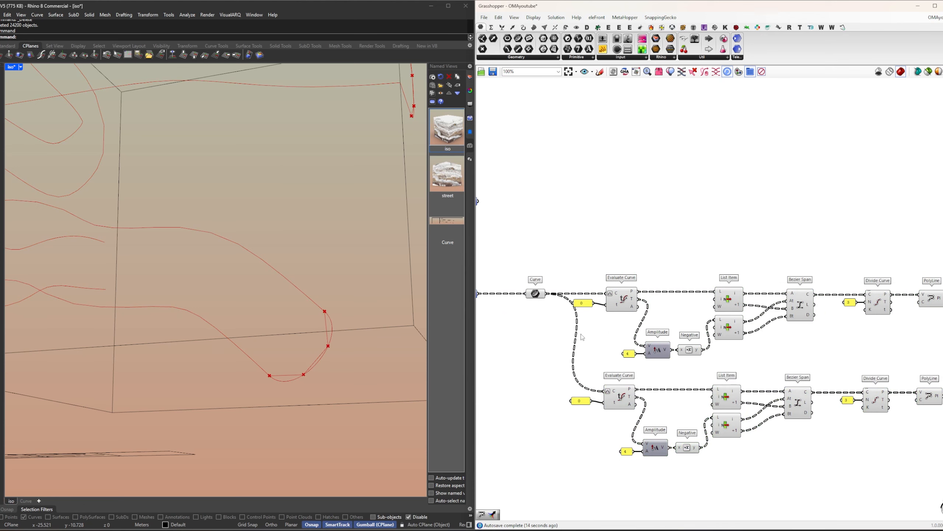
Step: Set the parameter panel of the copied Evaluate Curve to 1
double_click(579, 401)
click(607, 467)
right_drag(92, 255, 316, 301)
shift+right_drag(316, 301, 288, 308)
scroll(164, 299, up, 6)
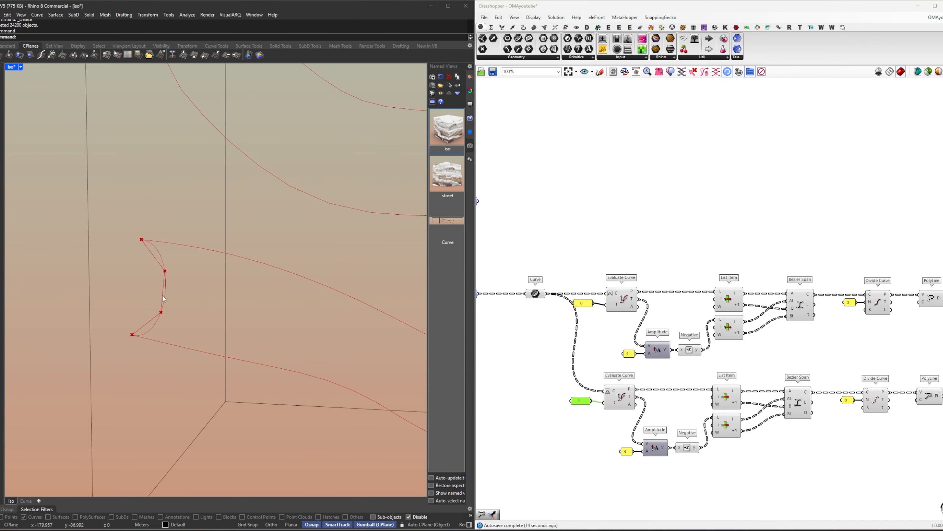
Step: Wire the copied Amplitude straight into its tangent List Item and delete the copied Negative component
scroll(594, 405, up, 3)
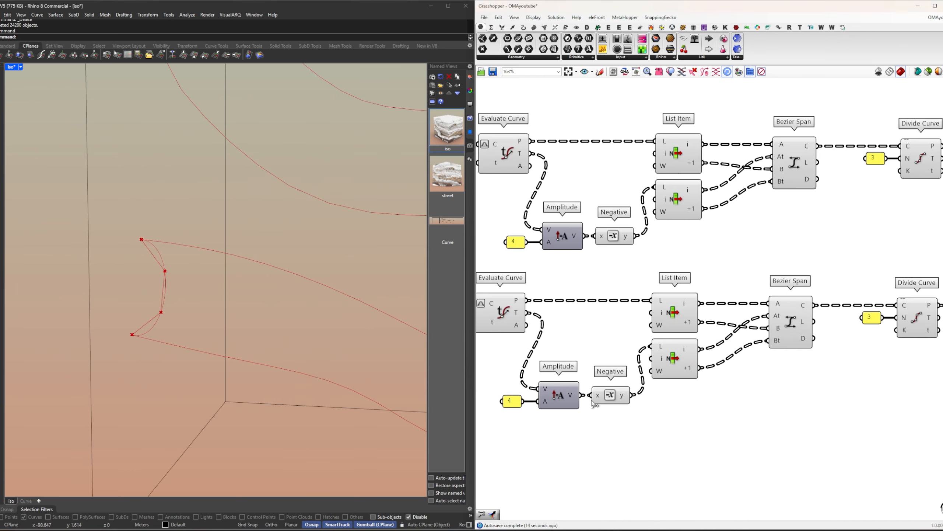
drag(664, 349, 654, 346)
click(611, 394)
scroll(611, 381, down, 4)
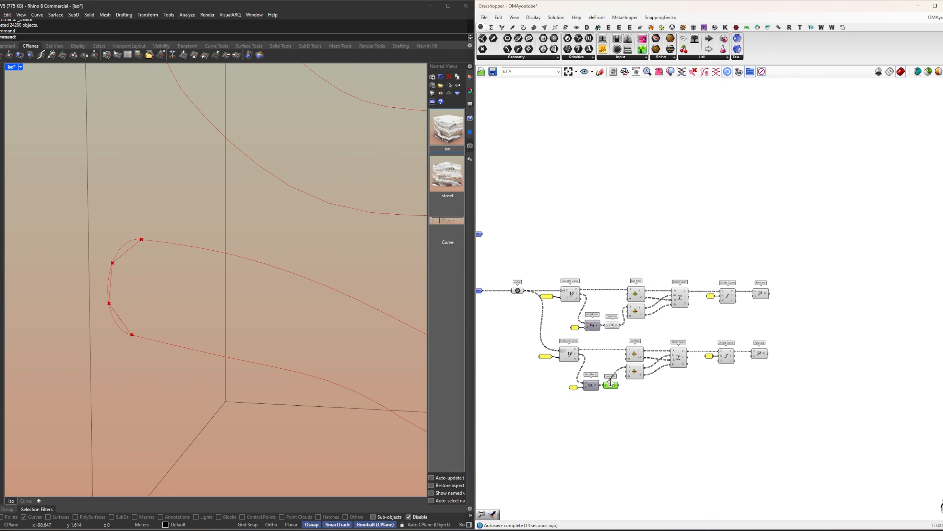
Step: Turn off the preview of the Curve parameter and of both chains except their PolyLine components
drag(726, 384, 553, 270)
drag(499, 261, 740, 410)
right_click(713, 276)
click(720, 289)
click(701, 273)
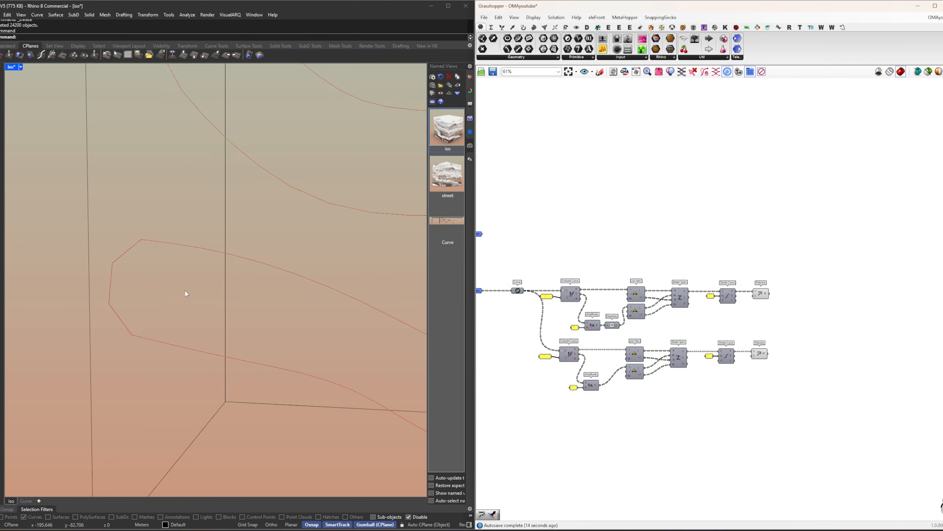
Step: Turn off the preview of the FacadeCurves receiver
scroll(156, 308, down, 7)
right_drag(182, 315, 152, 298)
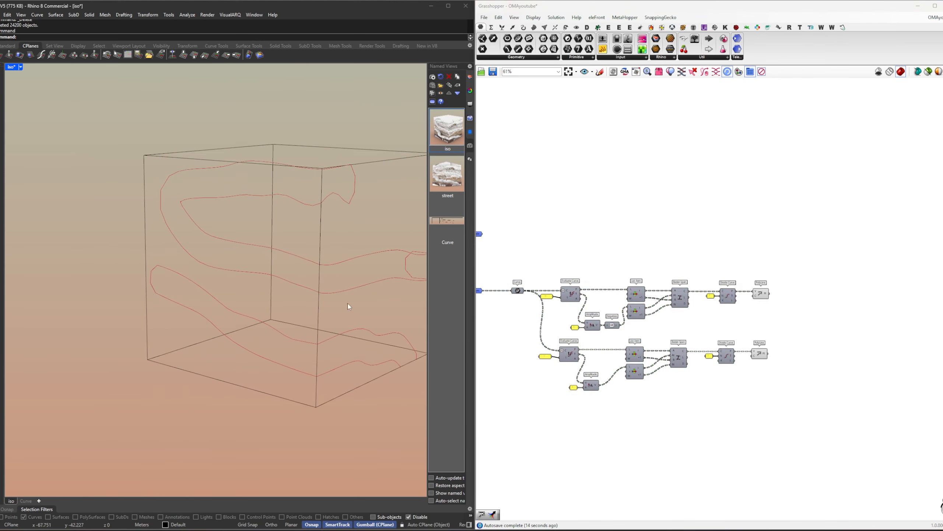
drag(819, 417, 533, 262)
scroll(624, 271, down, 5)
scroll(601, 280, up, 7)
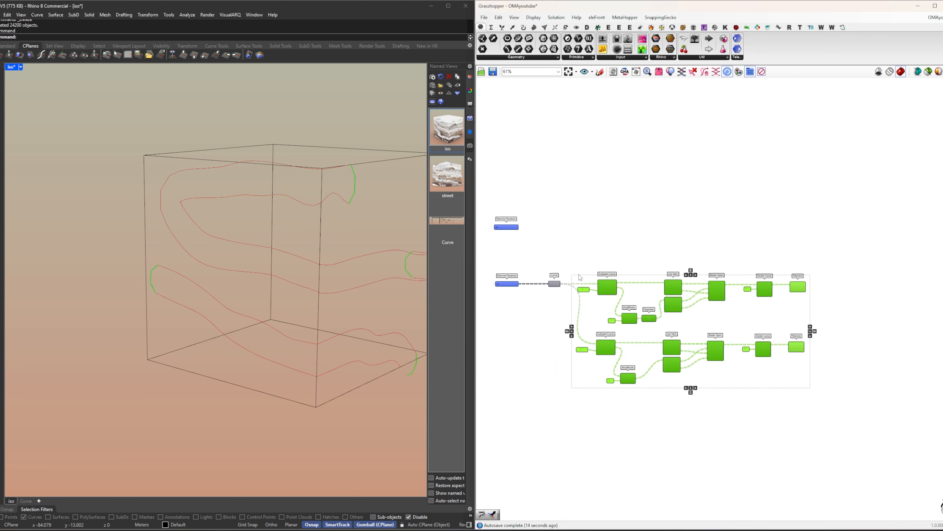
right_drag(500, 297, 576, 297)
click(576, 281)
right_click(590, 241)
click(595, 244)
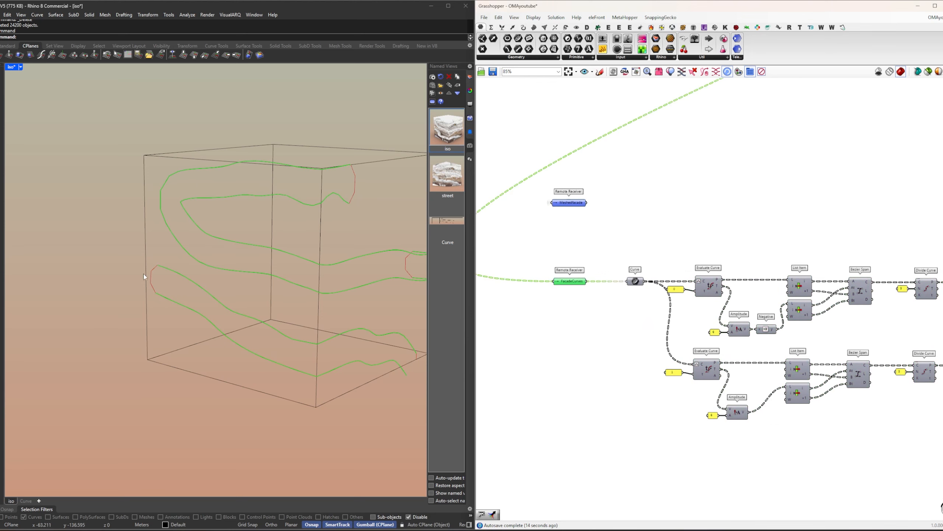
right_click(543, 286)
click(562, 302)
click(565, 306)
Step: Move both closing-curve chains, from Evaluate Curve to PolyLine, further down below the Curve parameter
scroll(557, 309, down, 3)
scroll(817, 351, up, 3)
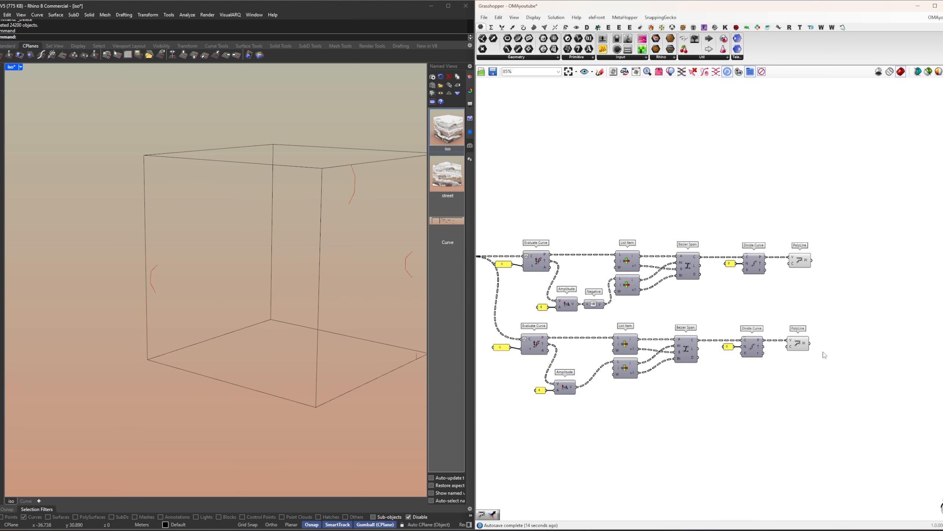
scroll(807, 408, down, 2)
drag(818, 404, 569, 274)
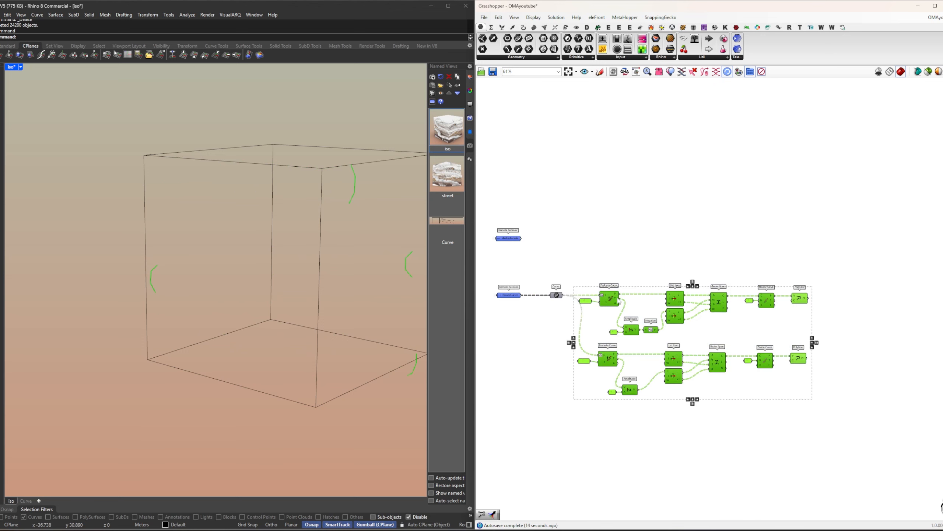
drag(610, 298, 610, 334)
Step: Add a Merge component fed by the Curve parameter and place it beyond the ends of both PolyLine chains
right_drag(710, 311, 688, 312)
double_click(715, 297)
text(merge)
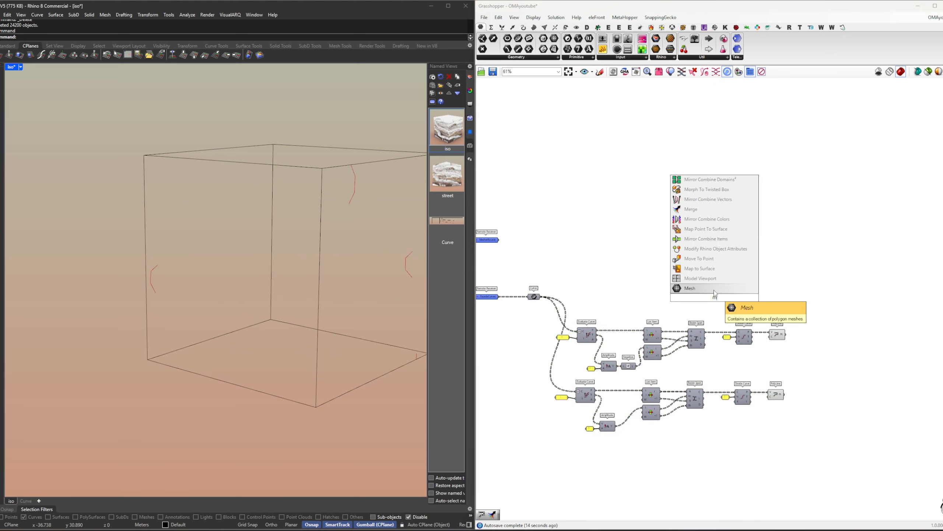
key(Return)
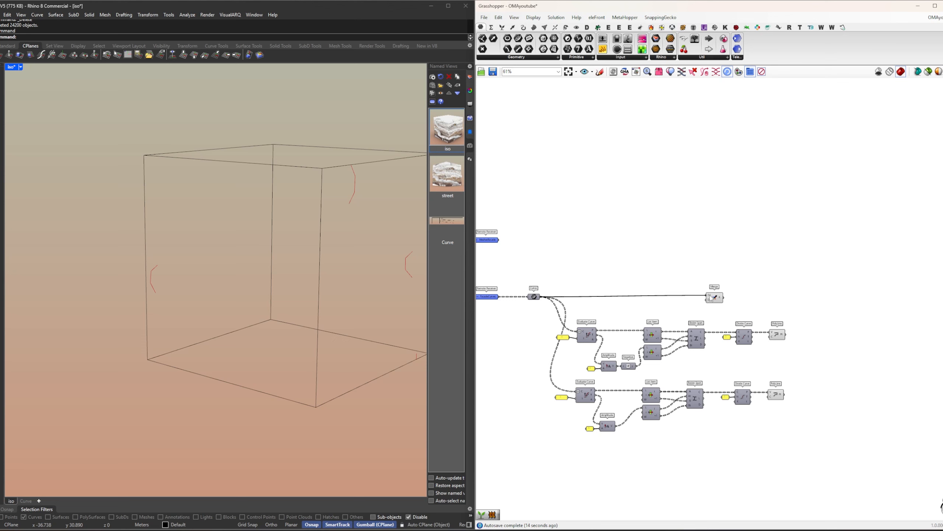
drag(711, 298, 791, 299)
Step: Simplify the Merge component's D1 input and connect the upper chain's PolyLine to D2
scroll(819, 301, up, 5)
right_click(802, 294)
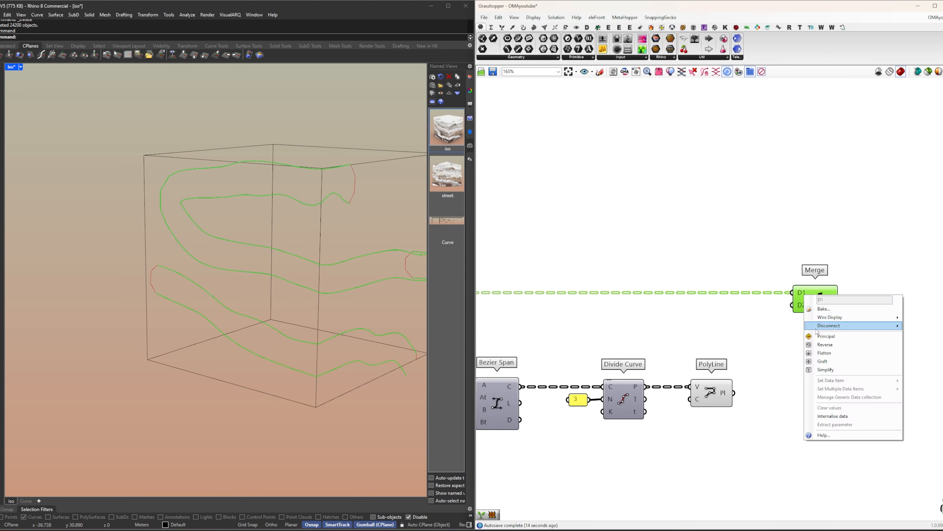
click(825, 370)
drag(780, 324, 785, 305)
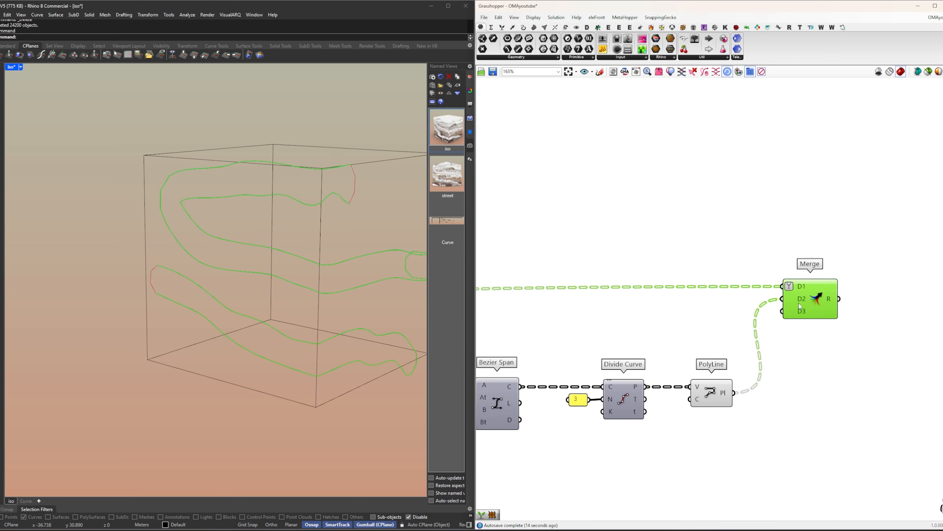
Step: Simplify the Merge component's D2 input, without grafting it
right_click(799, 305)
click(825, 373)
right_drag(827, 308, 806, 238)
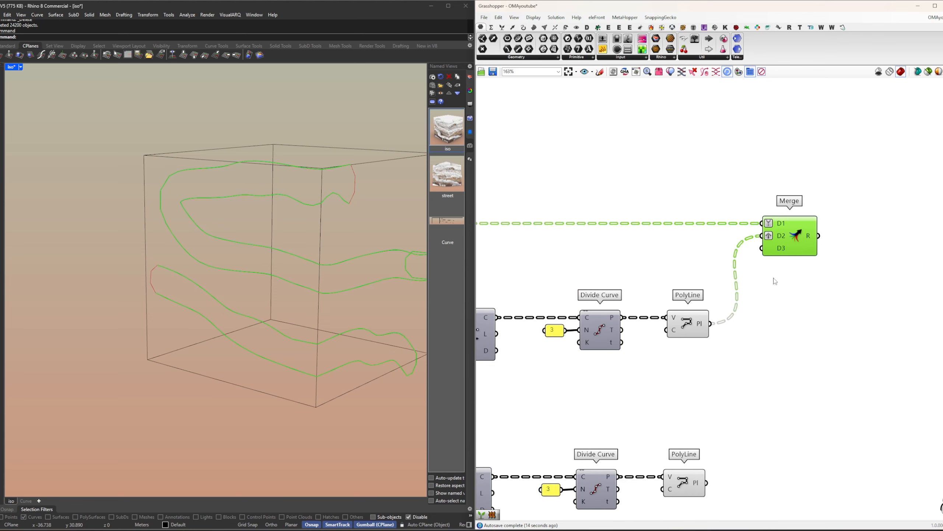
right_click(782, 236)
click(811, 307)
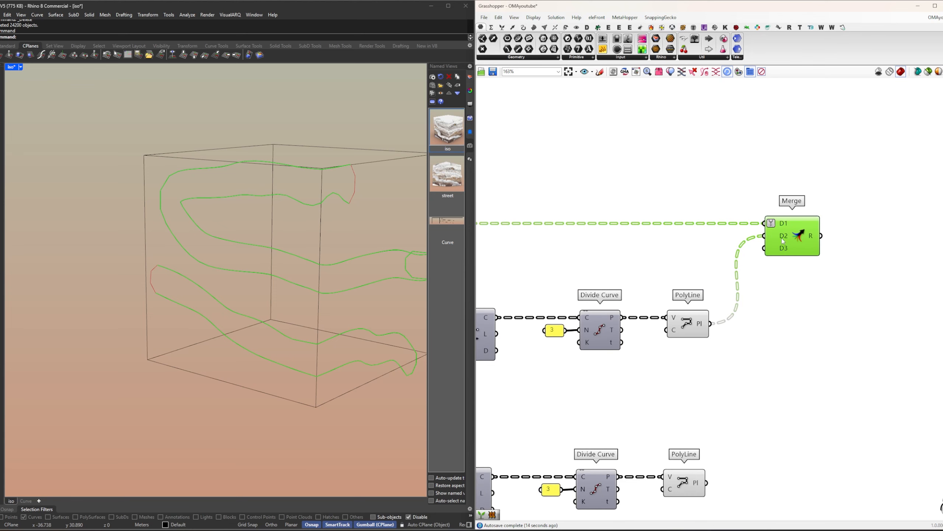
right_click(782, 236)
click(803, 311)
Step: Connect the lower chain's PolyLine to the Merge component's D3 input and simplify only D3, leaving D4 unmodified
drag(707, 484, 793, 249)
right_click(780, 250)
click(808, 314)
click(831, 276)
right_click(790, 251)
click(810, 326)
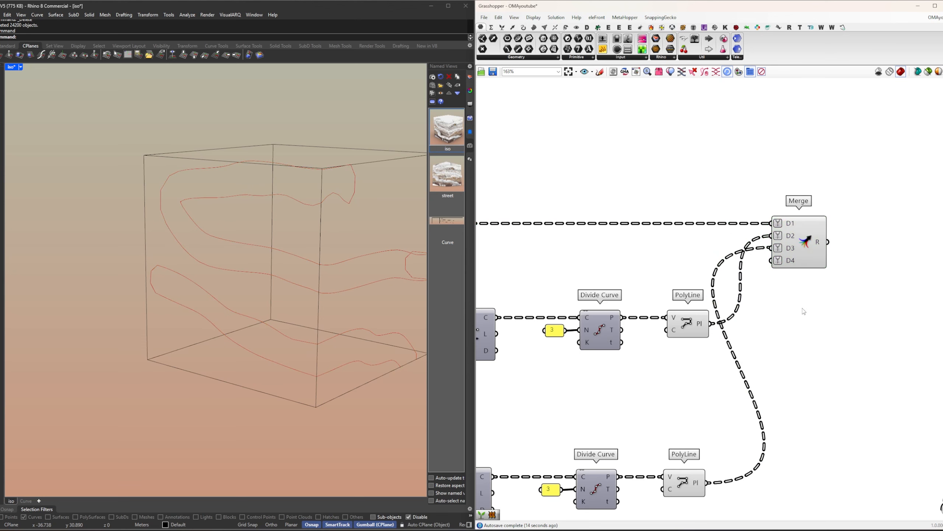
right_click(793, 264)
click(815, 328)
Step: Insert a Relay into the long curve wire shortly before the Merge component's D1 input
mouse_move(818, 240)
scroll(819, 240, down, 3)
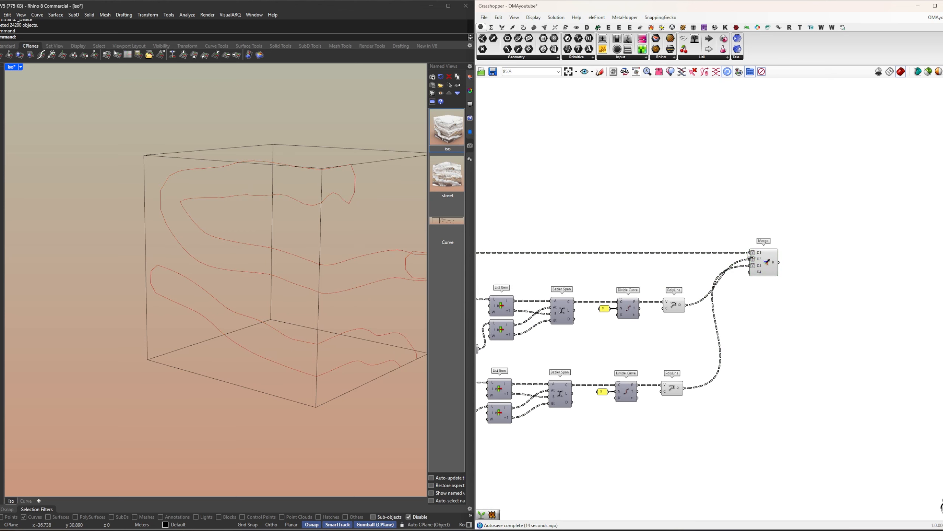
drag(741, 255, 689, 258)
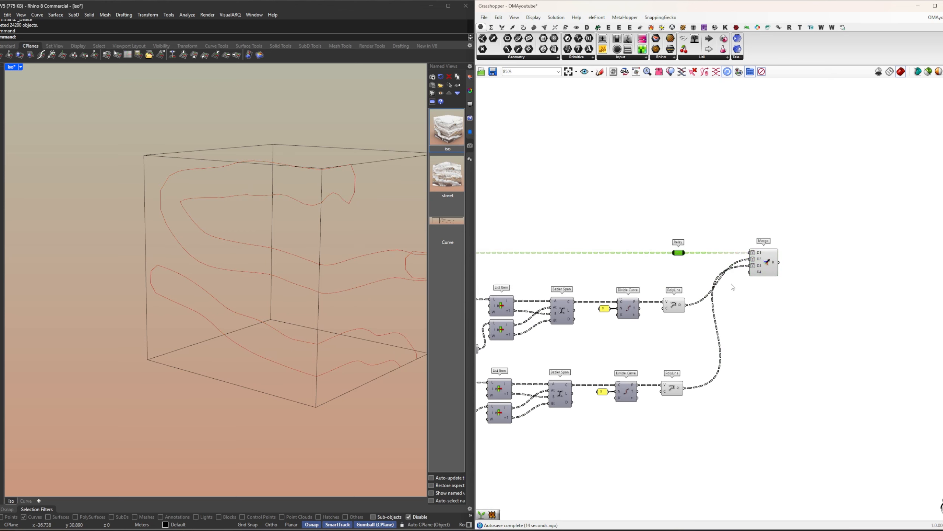
Step: Add a second Merge component, feed the Relay into its D1, and place it beside the lower chain's PolyLine
double_click(762, 344)
text(merge)
key(Return)
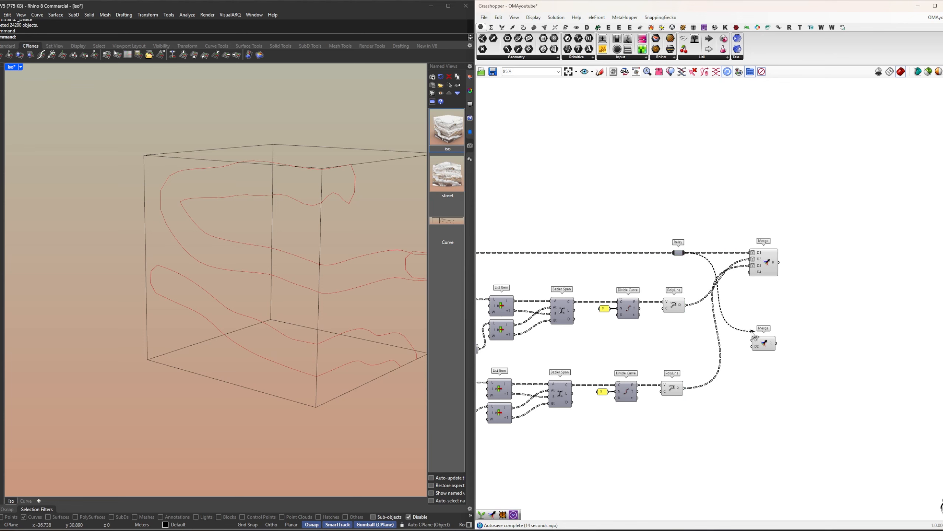
drag(753, 332, 754, 339)
drag(759, 343, 761, 388)
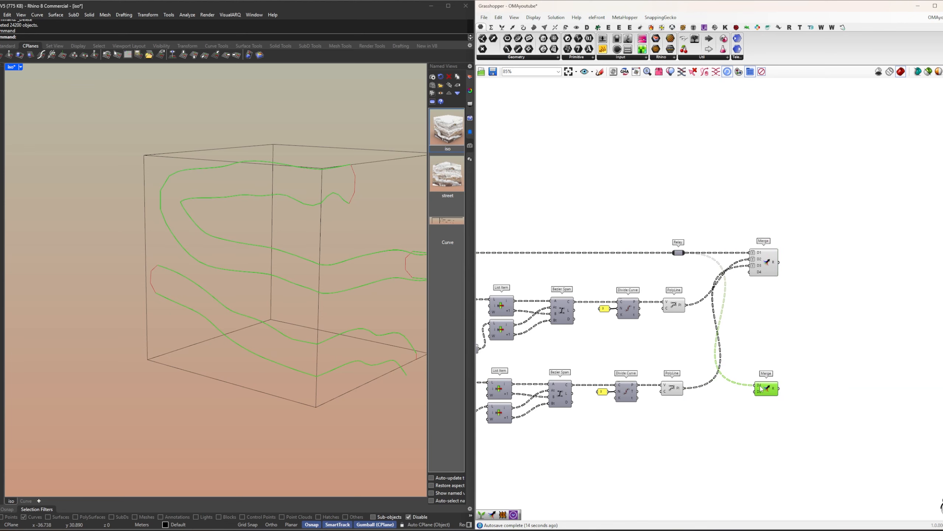
click(844, 286)
Step: Add a Join Curves component and connect the upper Merge component's result to its curve input
right_drag(807, 274, 729, 286)
scroll(740, 281, up, 2)
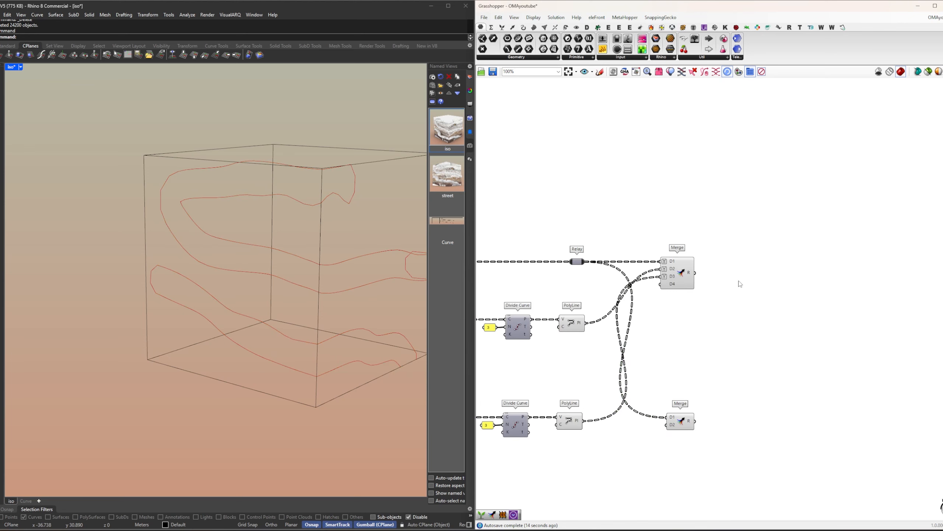
double_click(740, 280)
text(c)
click(710, 275)
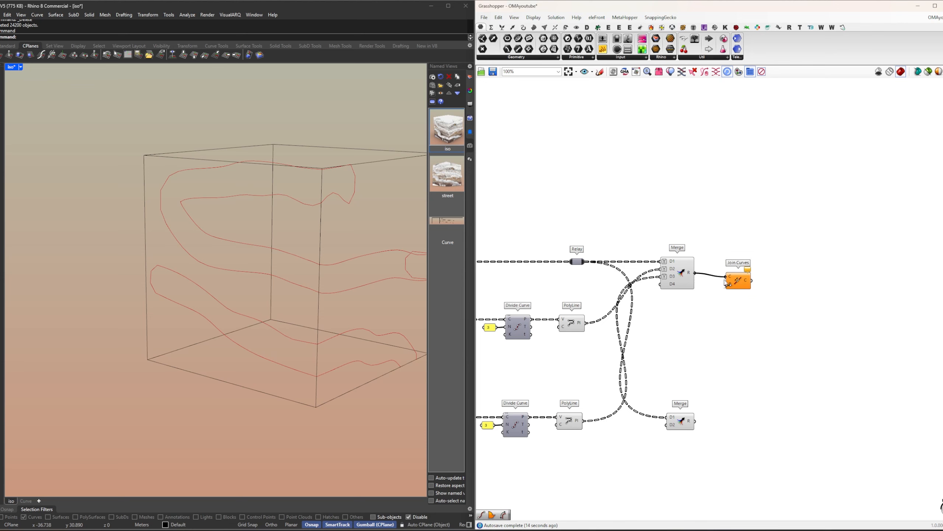
drag(727, 282, 728, 281)
right_drag(753, 283, 698, 277)
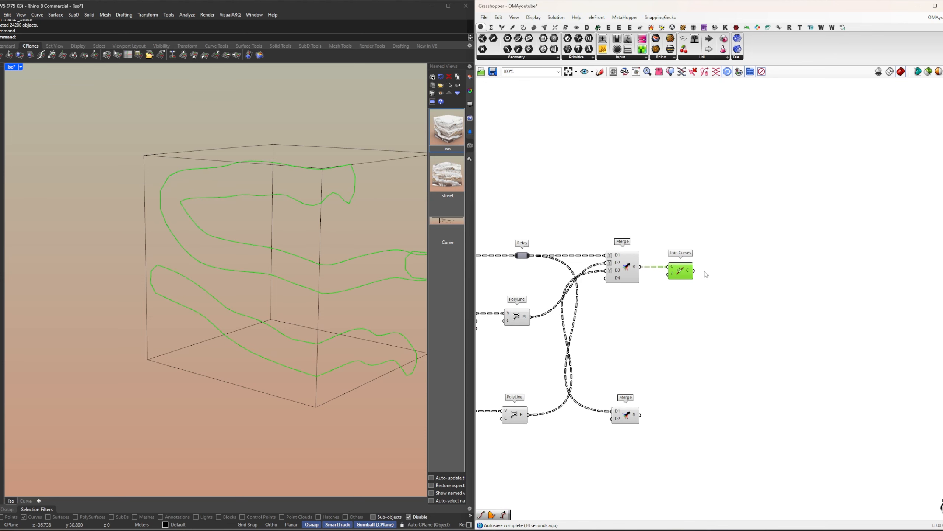
double_click(737, 265)
text(ex)
click(726, 259)
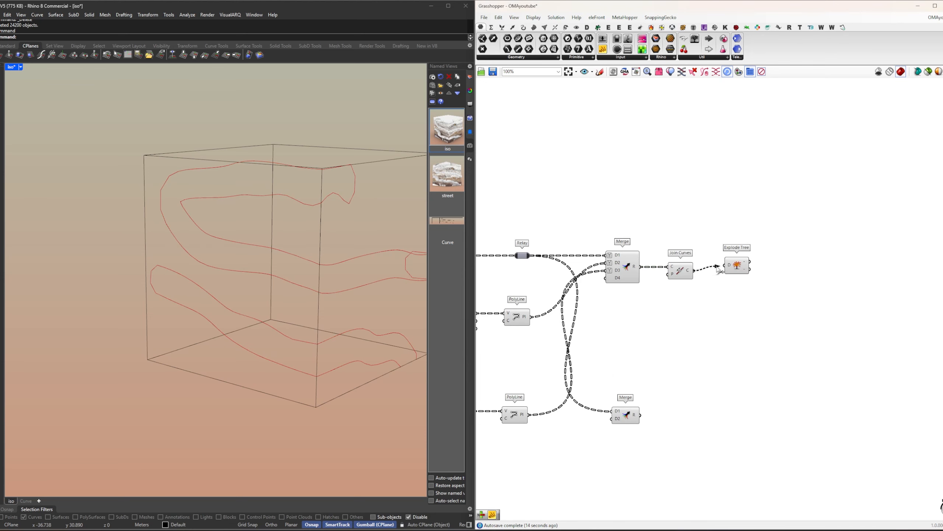
drag(718, 268, 726, 265)
scroll(720, 274, up, 8)
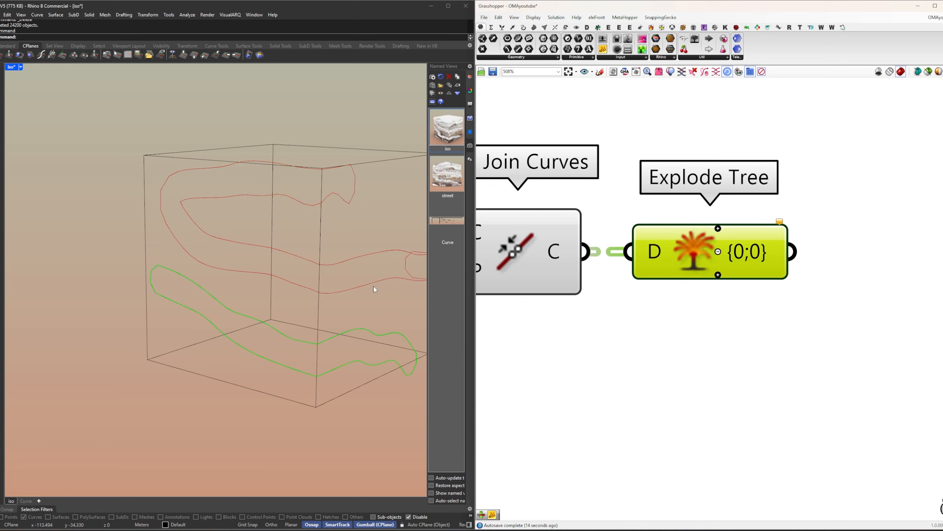
right_drag(374, 286, 227, 275)
click(718, 274)
drag(744, 295, 718, 238)
scroll(718, 239, down, 4)
key(Delete)
Step: Add an Explode component after Join Curves and feed it the joined curves
double_click(716, 248)
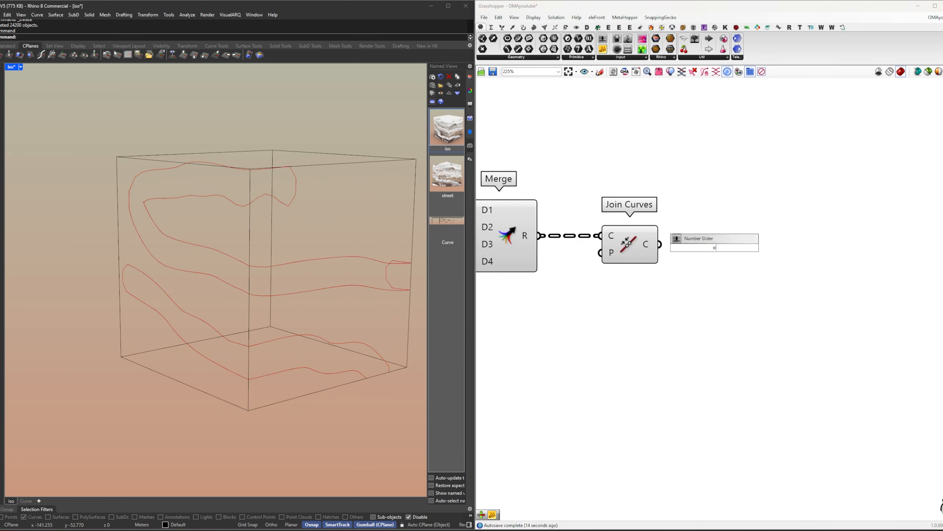
text(explode)
click(668, 249)
drag(666, 246, 686, 239)
drag(713, 248, 724, 253)
right_drag(723, 280, 693, 270)
click(694, 269)
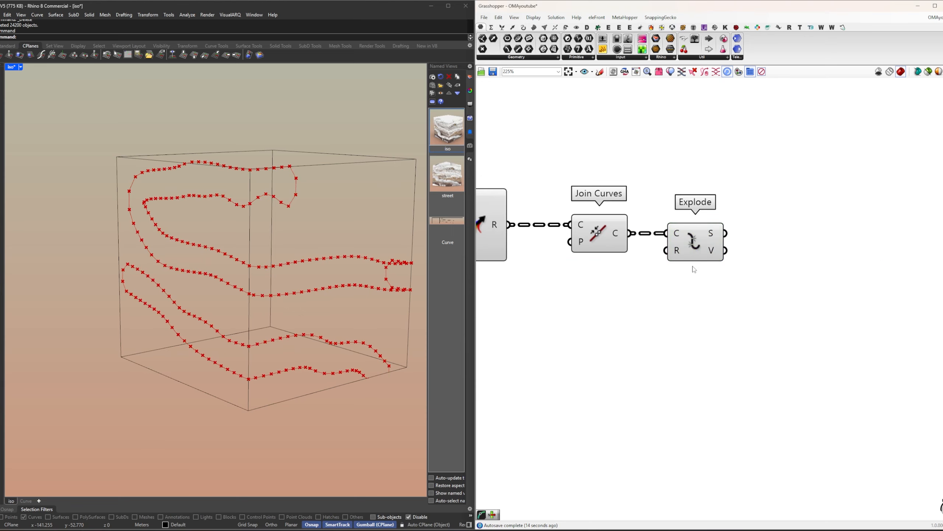
Step: Add a Graft Tree component and connect the Explode component's vertices output to it
right_drag(123, 227, 167, 249)
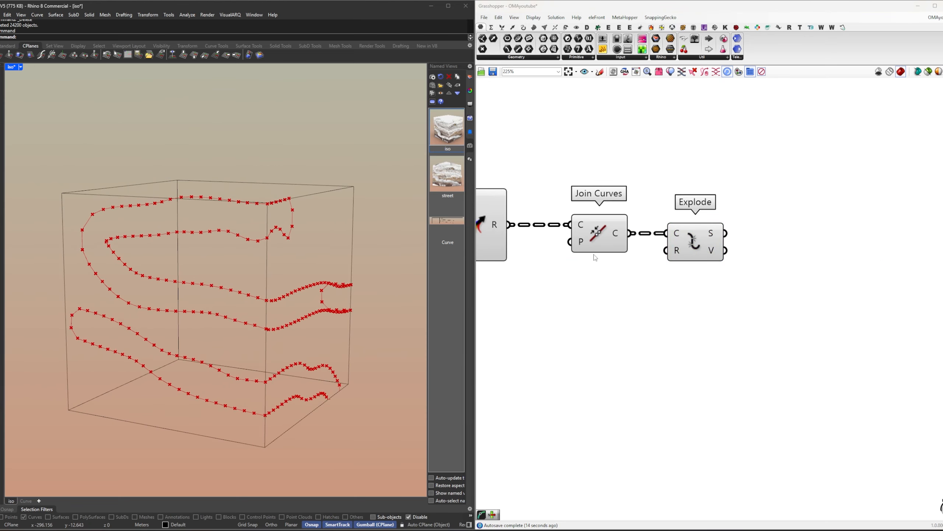
right_drag(687, 249, 601, 227)
mouse_move(630, 229)
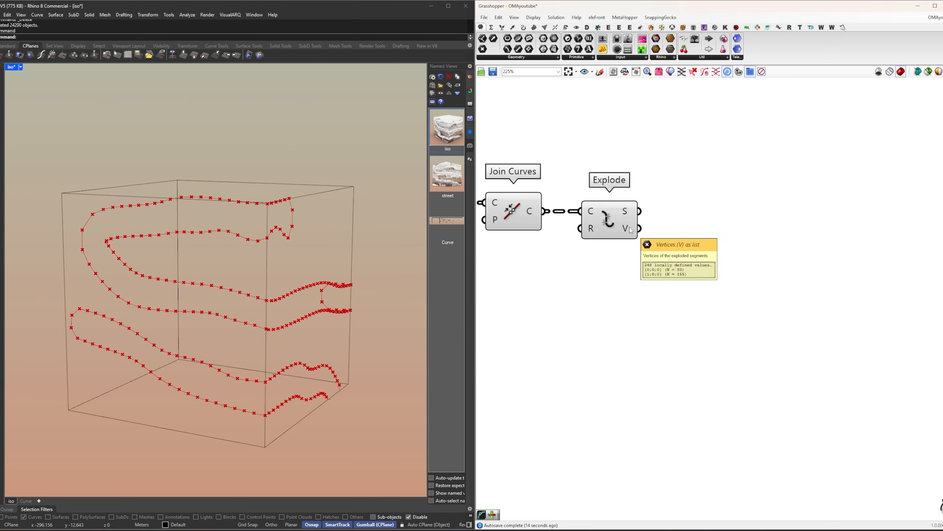
right_drag(629, 227, 594, 254)
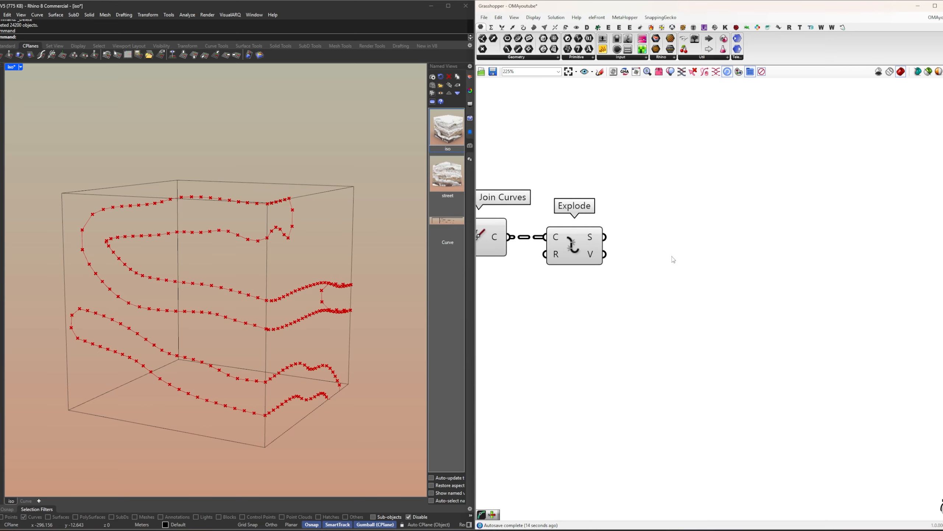
double_click(671, 256)
text(gra)
click(663, 244)
drag(602, 255, 644, 256)
click(672, 256)
scroll(695, 286, down, 4)
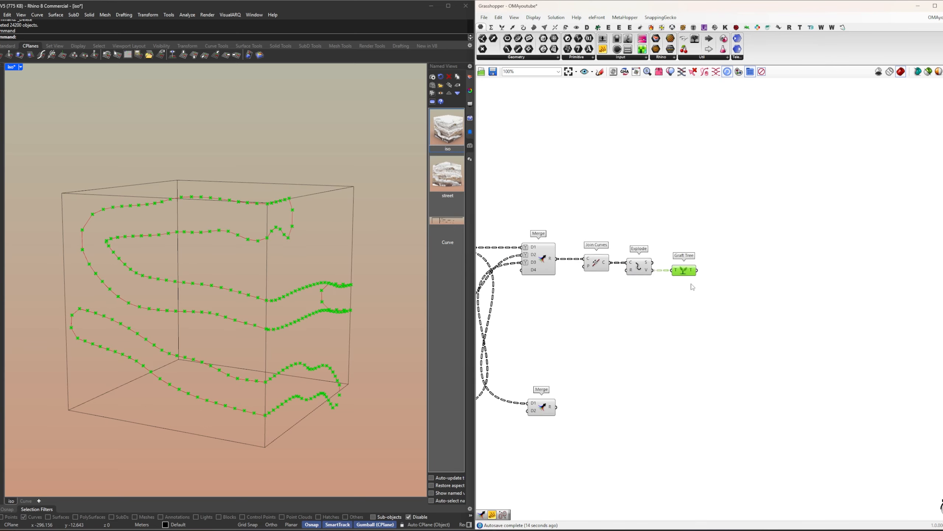
Step: Move the MeshedFacade receiver along the canvas until it sits above the Relay and upper Merge component
right_drag(693, 286, 798, 309)
scroll(656, 251, down, 3)
right_drag(574, 222, 924, 252)
scroll(711, 256, up, 2)
click(643, 237)
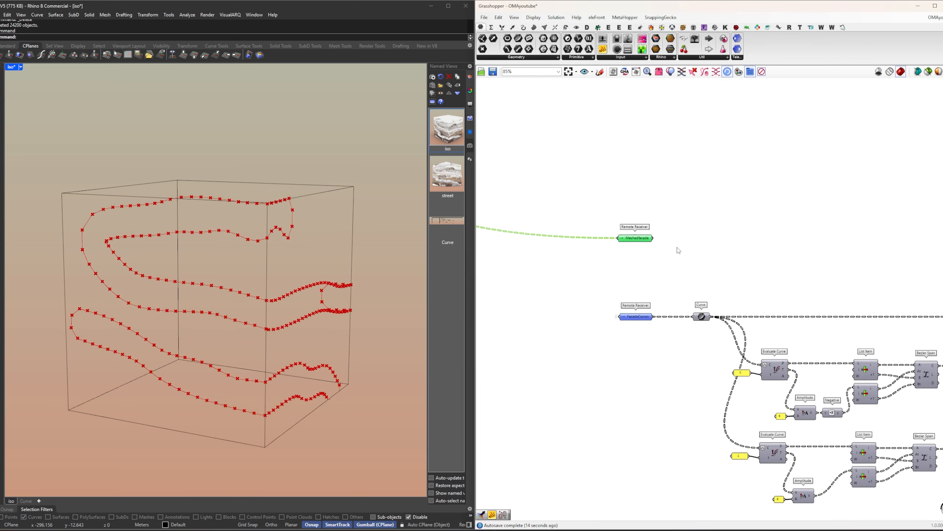
right_drag(679, 249, 579, 238)
drag(542, 228, 883, 233)
right_drag(883, 233, 596, 246)
drag(591, 241, 734, 286)
right_drag(735, 286, 679, 265)
click(678, 272)
drag(678, 265, 582, 254)
right_drag(720, 271, 723, 261)
Step: Turn off the preview of the components from Relay and PolyLine through Graft Tree, and show the MeshedFacade receiver's preview
drag(853, 485, 601, 286)
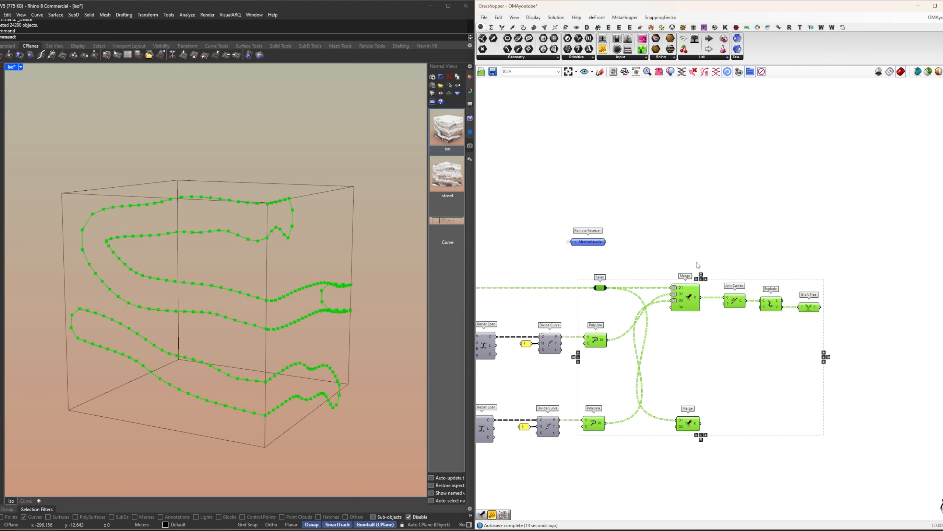
right_click(707, 260)
click(733, 272)
click(668, 247)
scroll(666, 245, up, 1)
scroll(668, 247, up, 1)
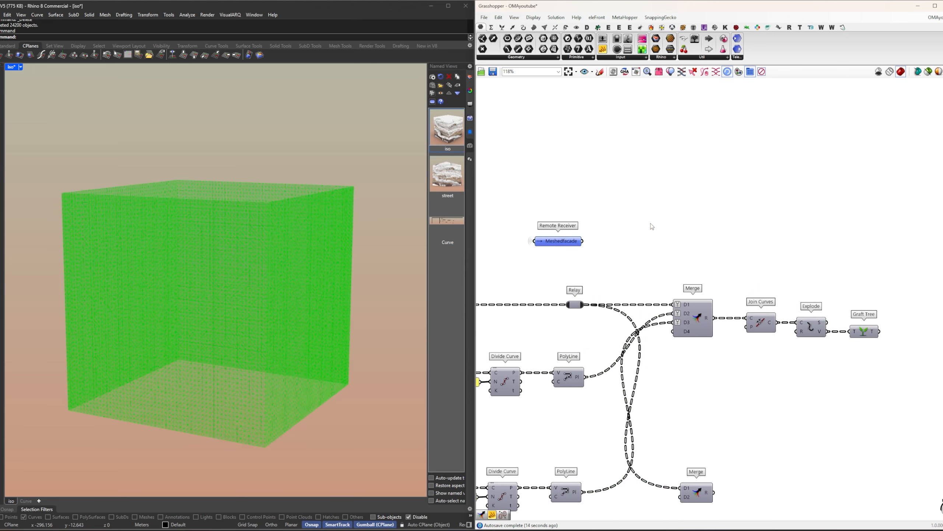
Step: Add a Flatten Tree component fed by the MeshedFacade receiver and place it above the upper Merge component
double_click(627, 246)
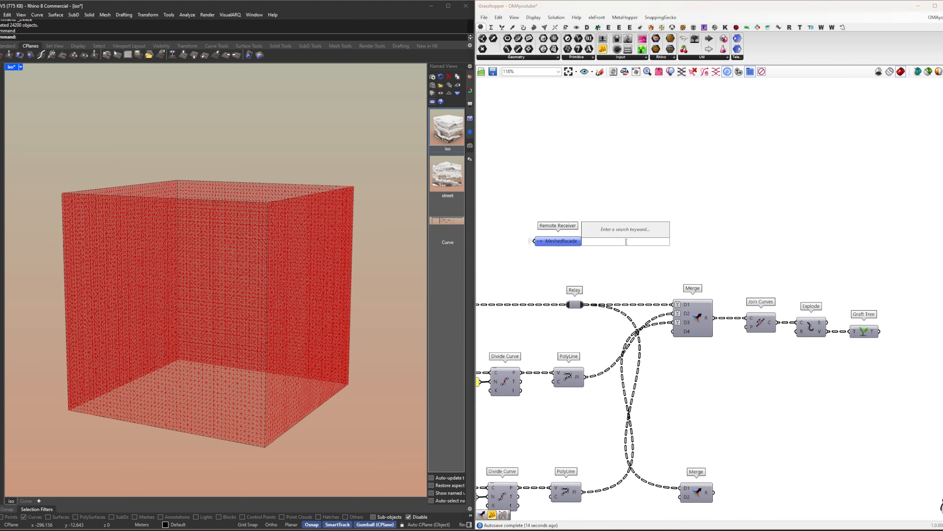
text(flatten)
key(Return)
drag(610, 241, 709, 248)
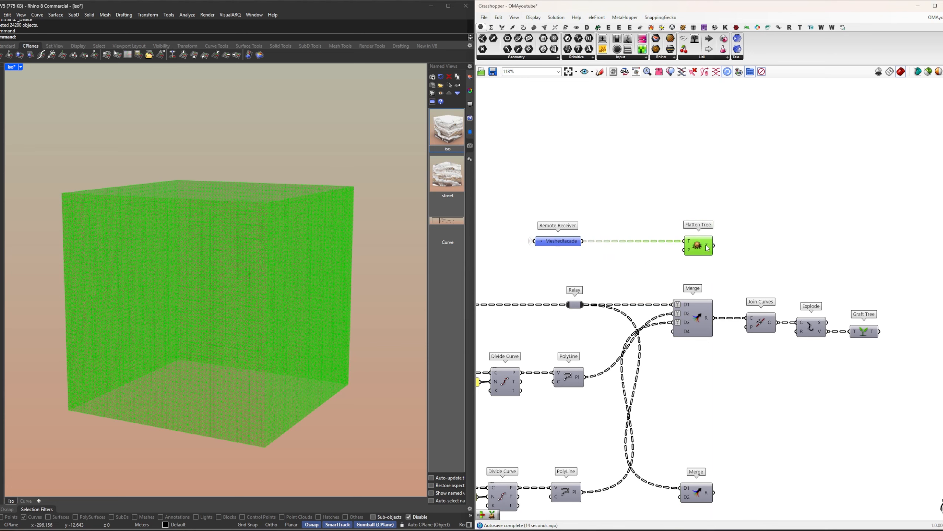
Step: Try a Disjoint Mesh component on the flattened facade mesh, and delete it again
right_drag(751, 241, 726, 248)
double_click(727, 248)
text(disj)
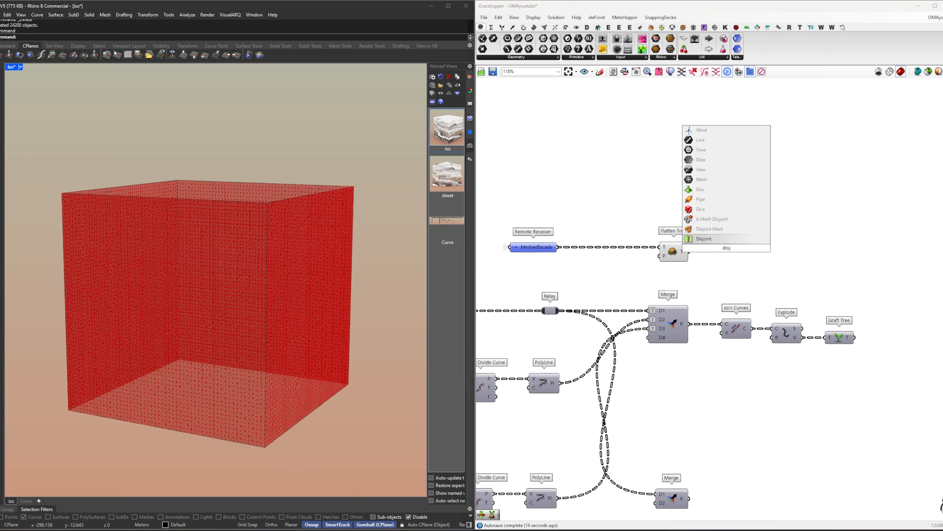
click(709, 228)
scroll(729, 248, up, 2)
click(670, 256)
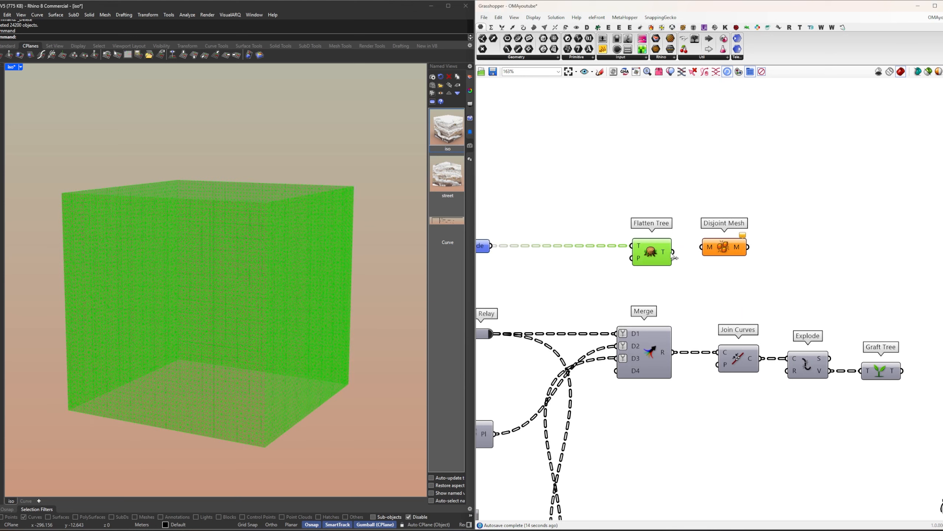
drag(671, 254, 702, 249)
drag(743, 252, 724, 279)
click(726, 275)
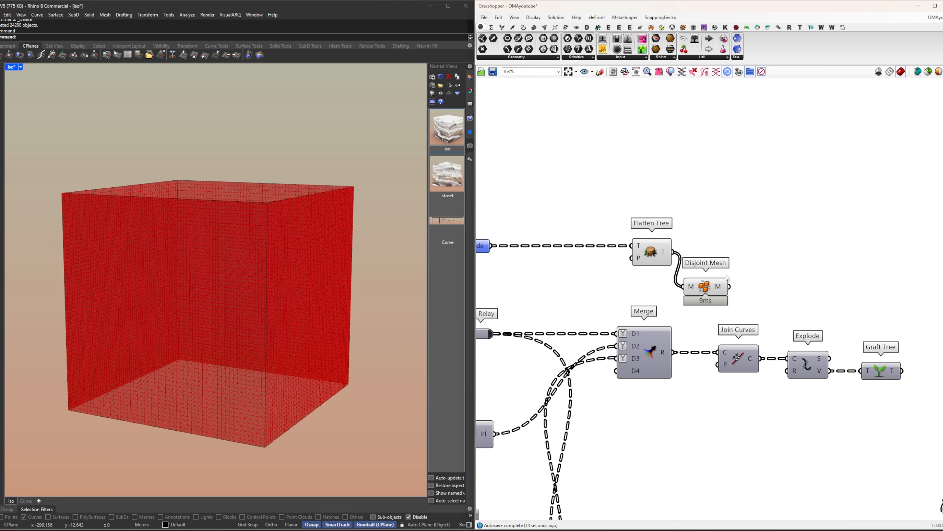
click(720, 288)
key(Delete)
Step: Add Weaverbird's Vertices Component beside Flatten Tree and feed the flattened mesh into its G input
right_drag(701, 269, 782, 291)
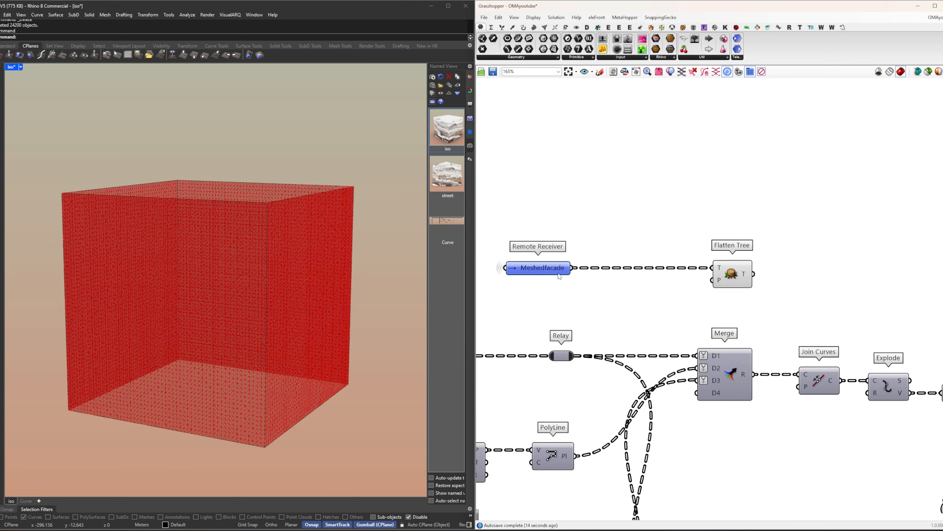
right_drag(712, 277, 625, 282)
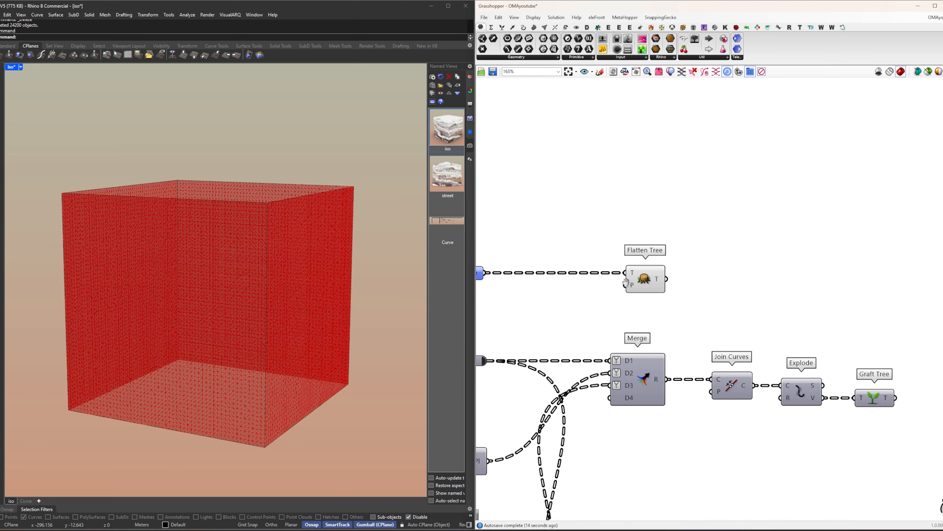
click(829, 28)
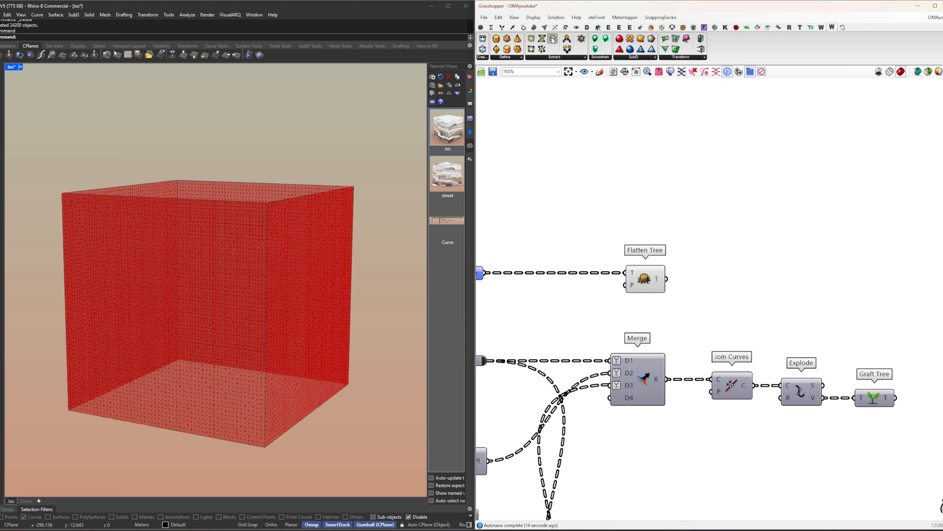
drag(729, 276, 729, 277)
scroll(706, 275, up, 1)
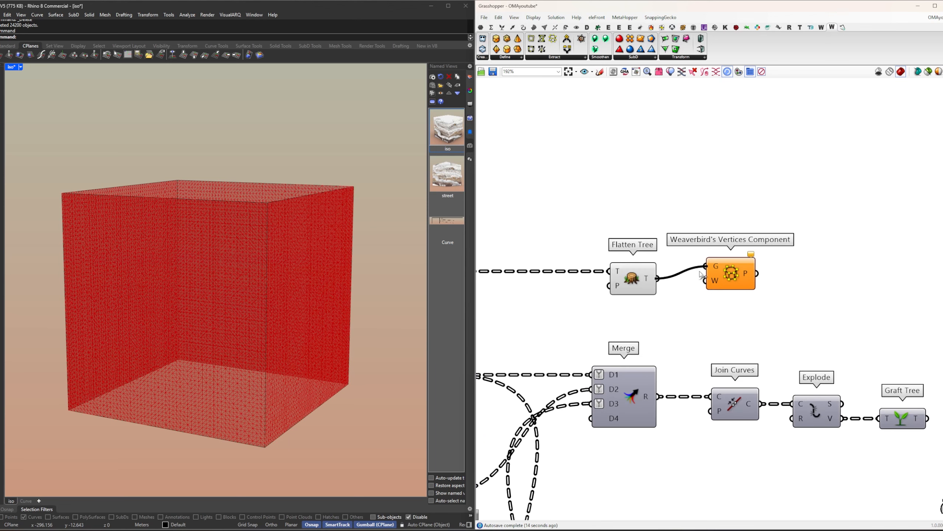
drag(705, 267, 706, 266)
drag(730, 272, 736, 285)
Step: Turn off the previews of the Flatten Tree component and the MeshedFacade receiver
click(633, 274)
click(615, 233)
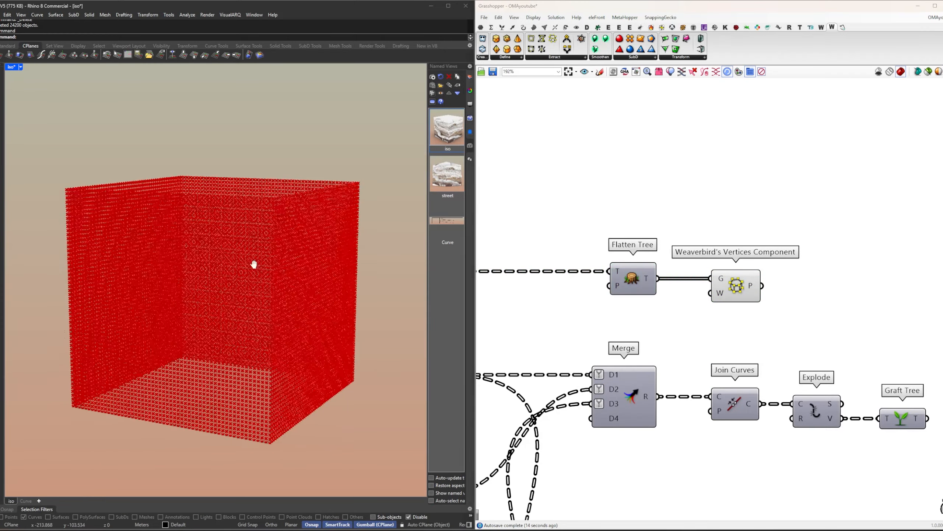
scroll(249, 247, up, 8)
scroll(806, 295, down, 5)
scroll(803, 293, down, 1)
click(709, 288)
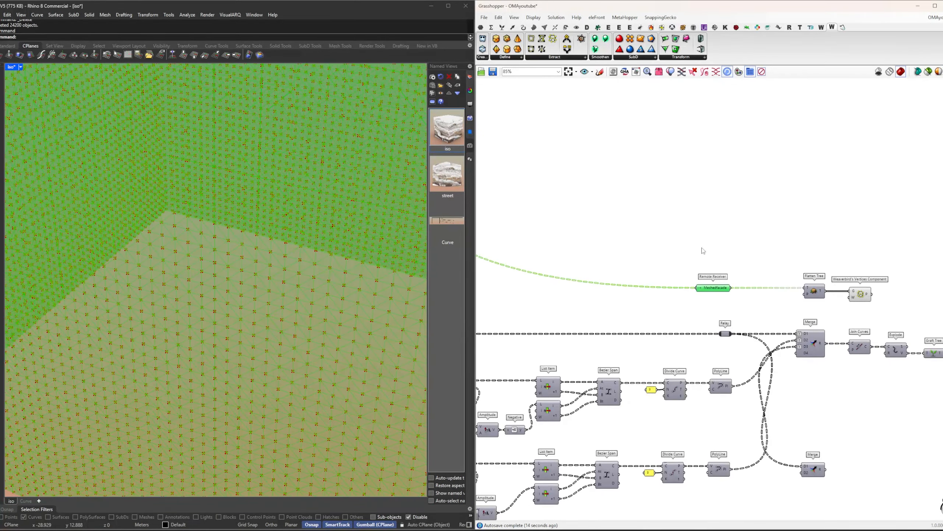
middle_click(702, 247)
click(707, 255)
Step: Add a Closest Point component above the Graft Tree component
shift+right_drag(238, 285, 205, 266)
scroll(206, 268, down, 8)
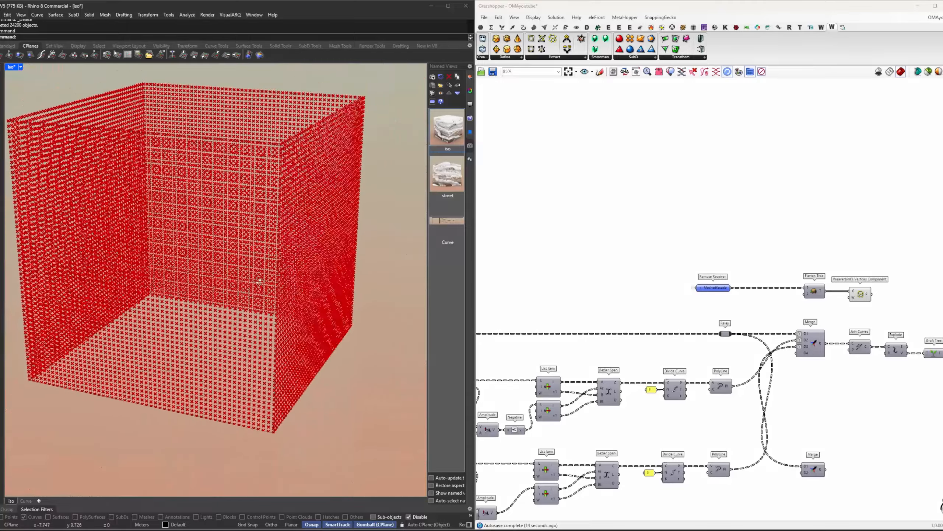
scroll(761, 294, up, 4)
double_click(761, 295)
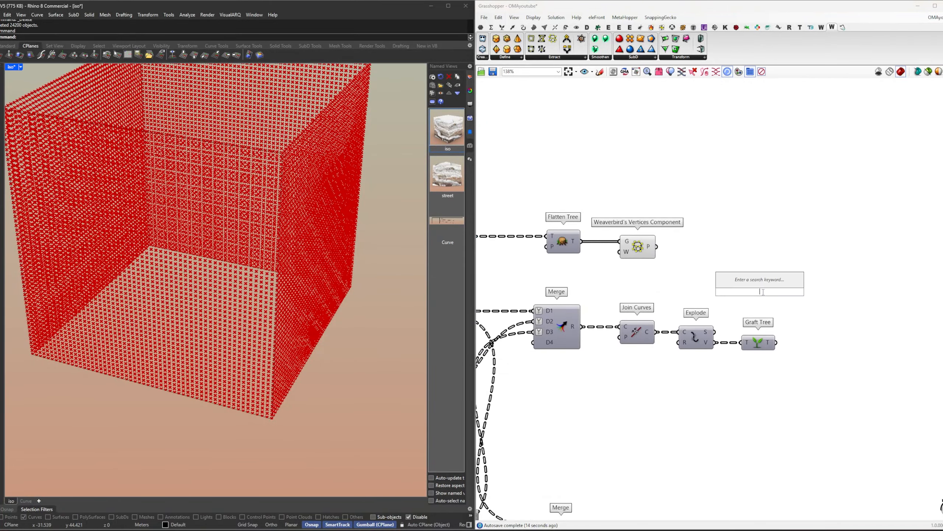
text(closestp)
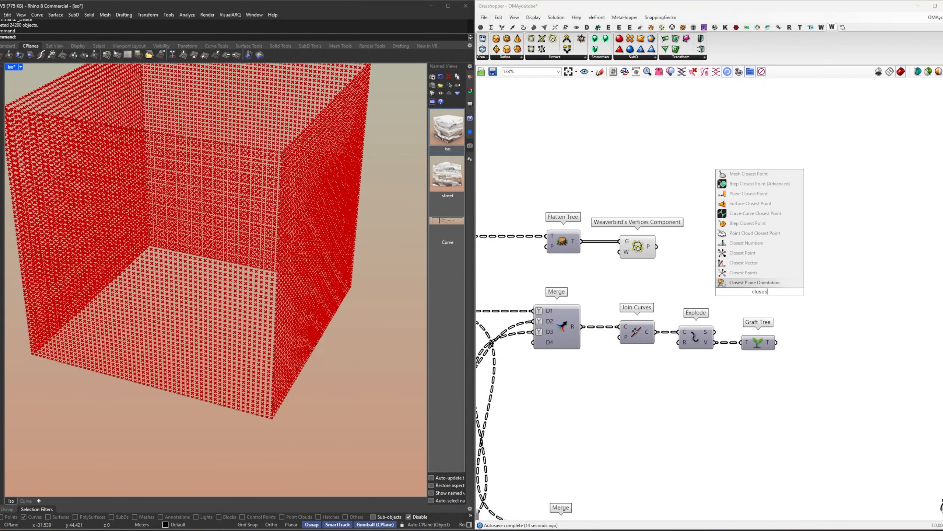
key(Up)
key(Up)
key(Return)
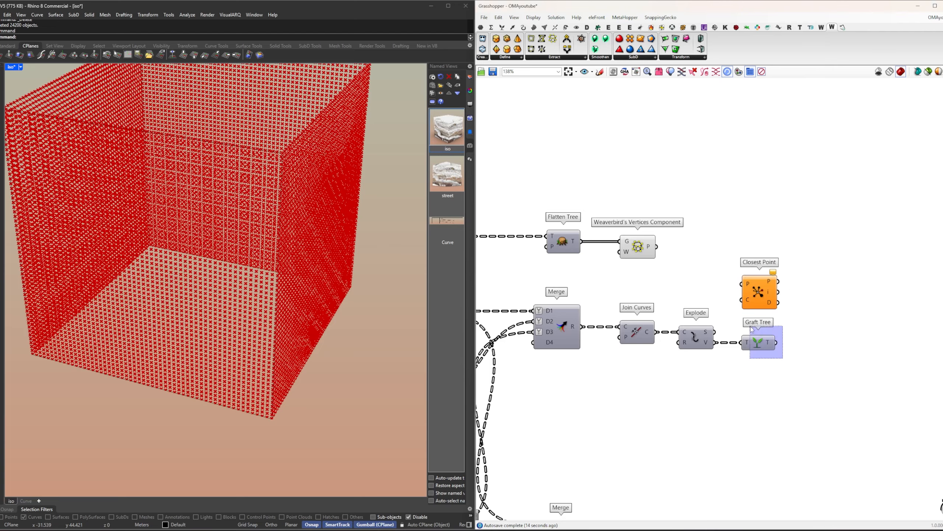
Step: Turn on the Graft Tree preview and inspect how its curve points lie against the mesh vertices
drag(750, 326, 750, 325)
right_click(809, 326)
click(827, 331)
shift+right_drag(159, 219, 171, 257)
scroll(171, 257, up, 7)
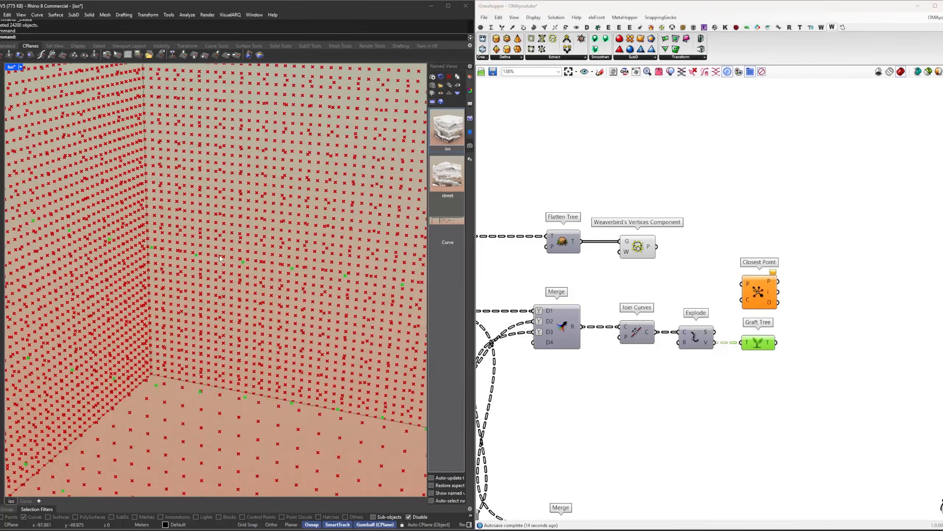
scroll(220, 258, up, 6)
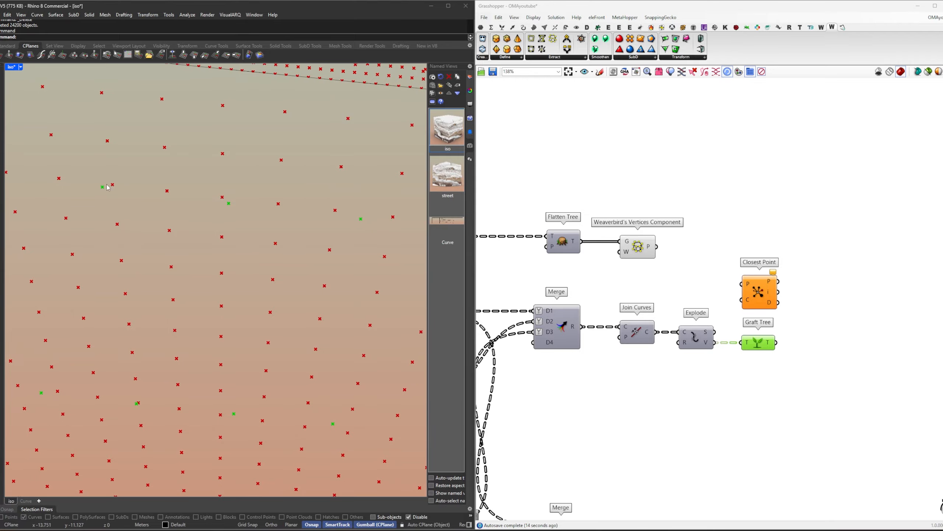
scroll(235, 178, down, 10)
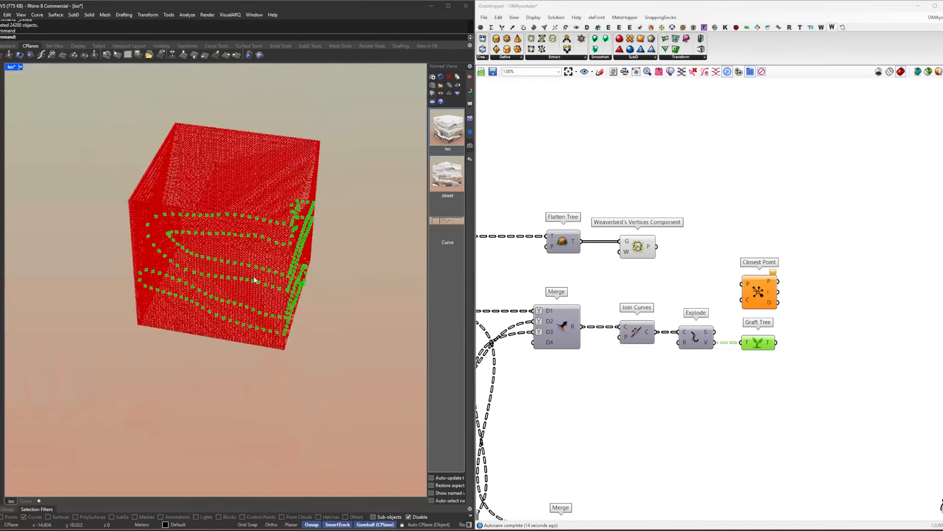
scroll(695, 268, up, 2)
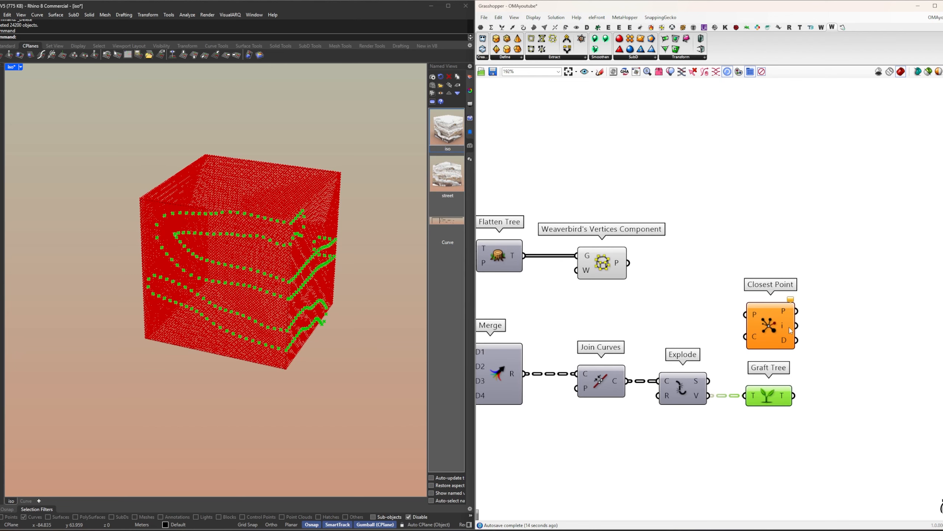
Step: Feed the grafted curve vertices into the P input of Closest Point
click(776, 303)
right_drag(777, 302, 757, 305)
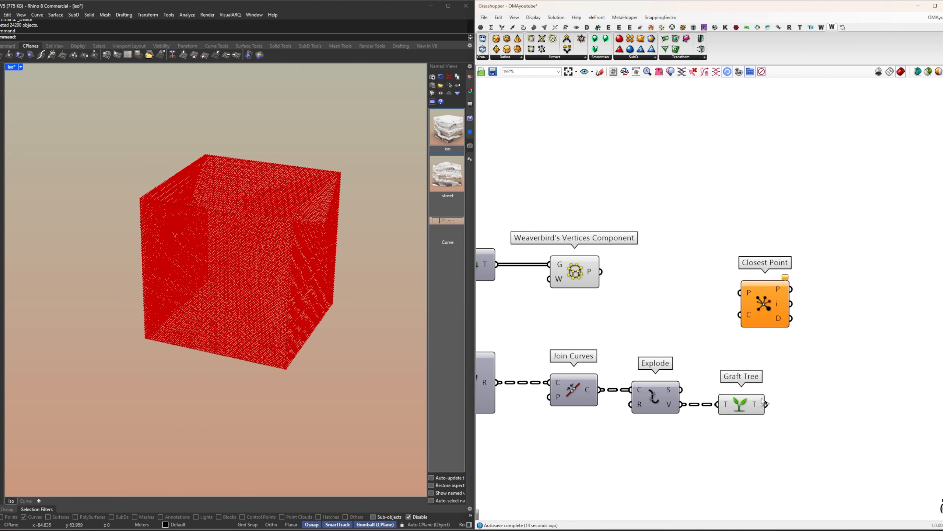
drag(766, 404, 748, 295)
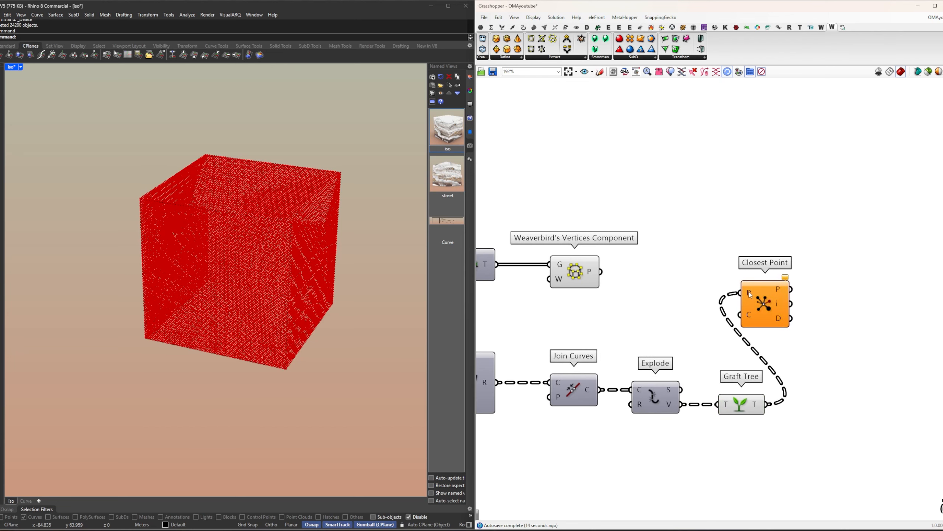
Step: Insert a Mesh Join component between Flatten Tree and Weaverbird's Vertices Component, shifting the vertices component to make room
mouse_move(598, 270)
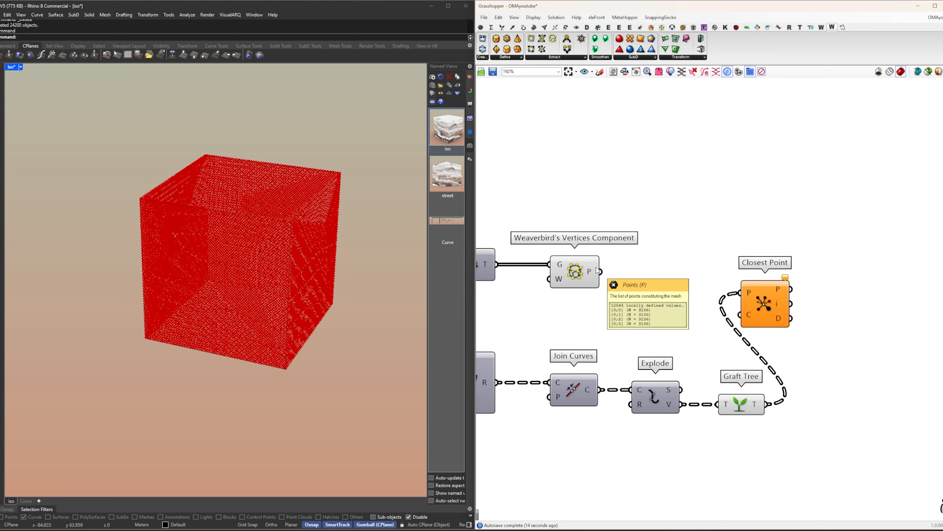
right_drag(598, 270, 673, 265)
mouse_move(563, 263)
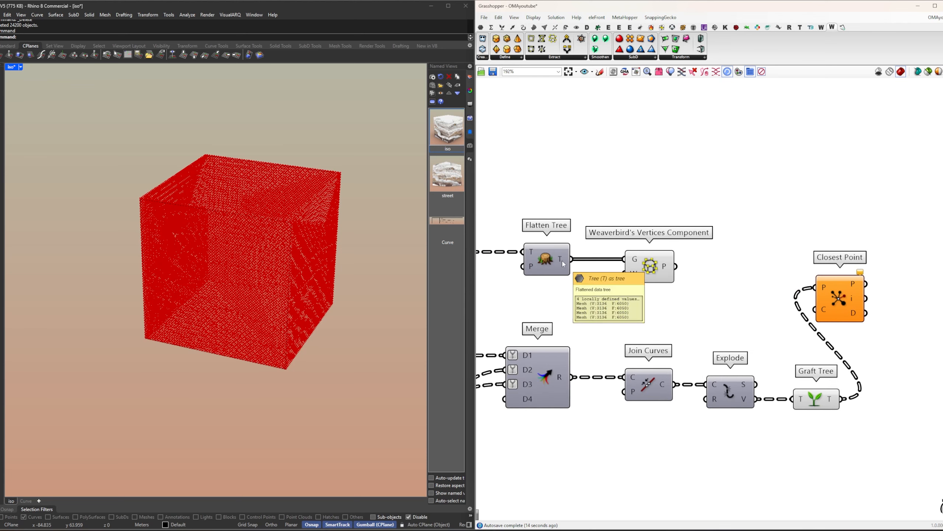
drag(650, 266, 724, 266)
double_click(659, 286)
text(mesh join)
click(658, 281)
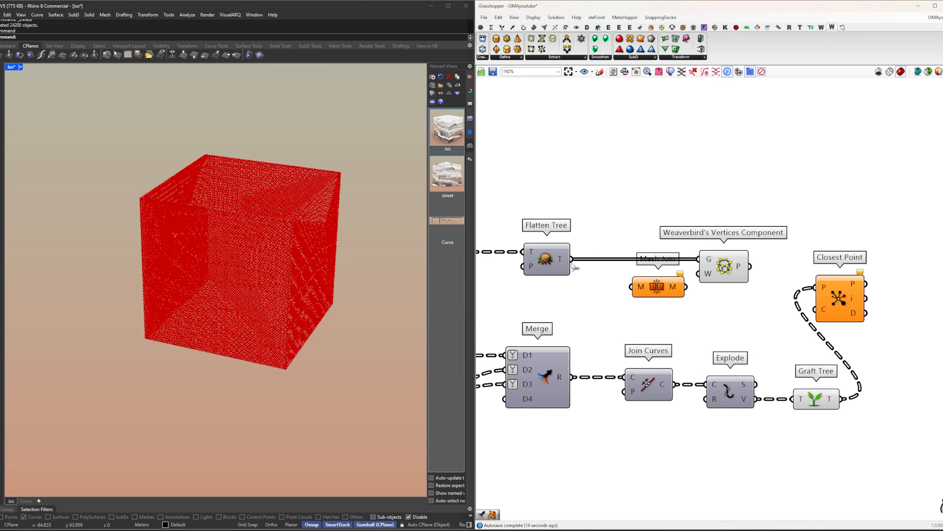
drag(658, 289, 651, 262)
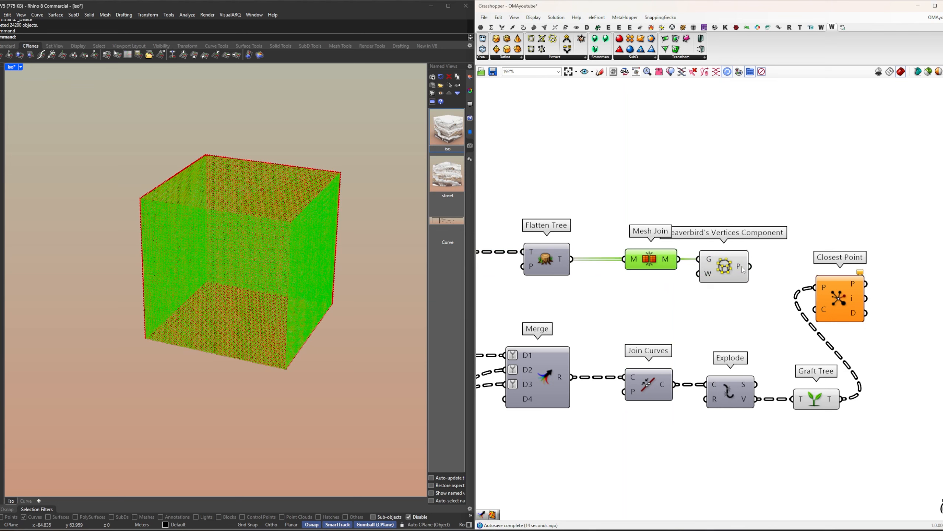
Step: Feed the joined mesh's vertices into the C input of Closest Point and place that component beside Graft Tree
mouse_move(743, 270)
right_drag(778, 276, 676, 274)
click(676, 274)
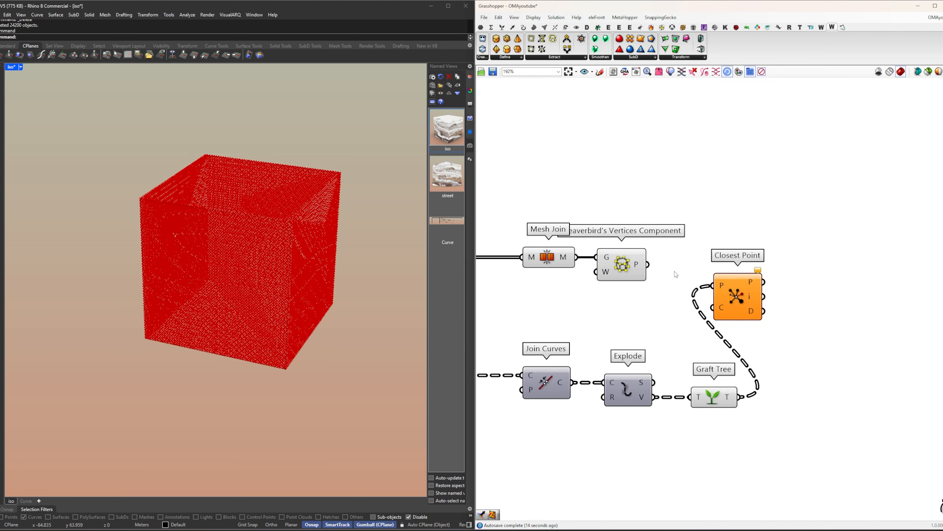
drag(648, 265, 801, 415)
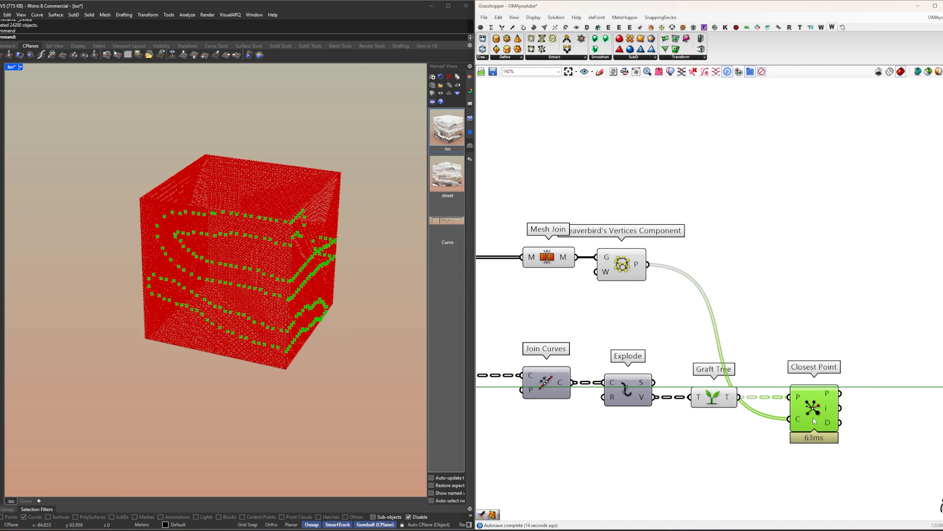
Step: Add a List Item component fed by the mesh vertices as its list and the Closest Point index as its index
right_drag(877, 355, 791, 330)
click(790, 330)
double_click(797, 323)
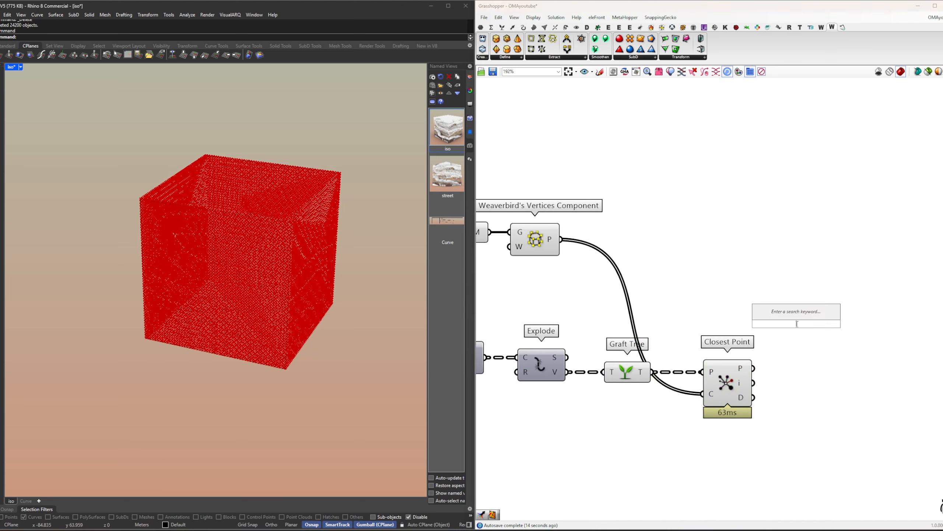
click(550, 245)
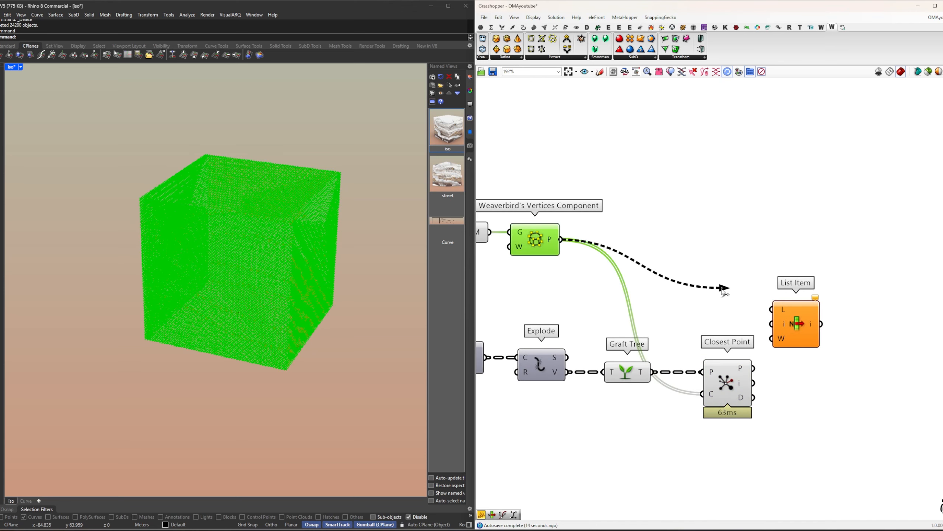
drag(725, 292, 801, 256)
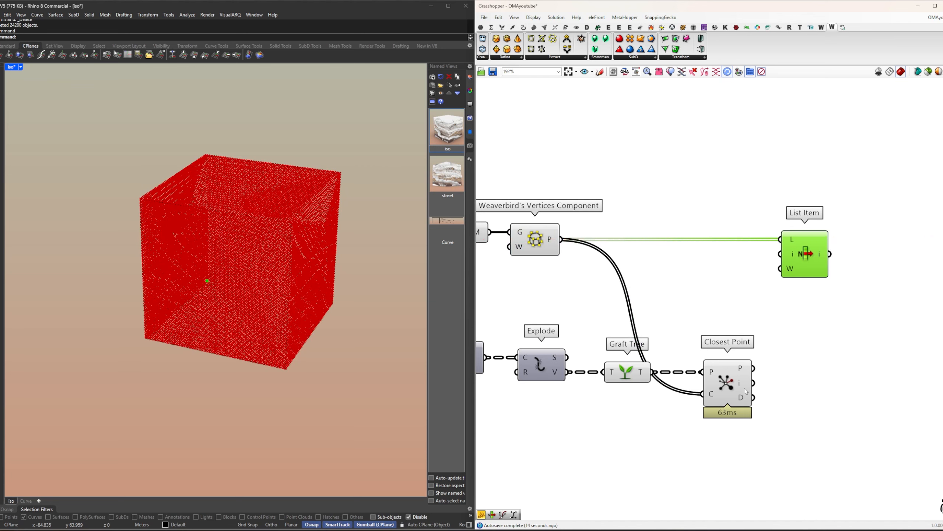
mouse_move(746, 384)
drag(746, 384, 811, 265)
Step: Turn off the previews of all components feeding List Item, from Flatten Tree and Merge through to Closest Point
drag(739, 456, 543, 201)
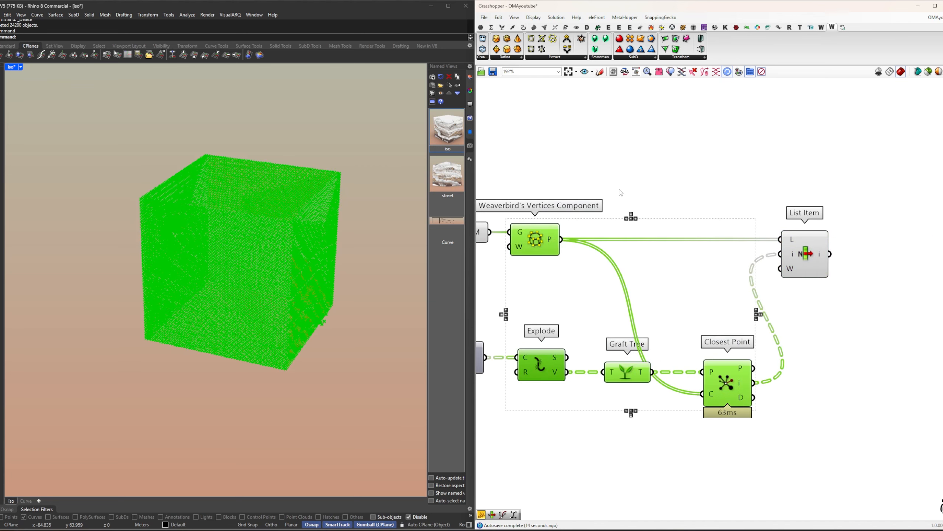
right_click(619, 190)
click(627, 201)
click(619, 227)
right_drag(610, 239, 788, 240)
scroll(788, 240, down, 4)
drag(763, 319, 650, 170)
right_click(650, 169)
click(663, 181)
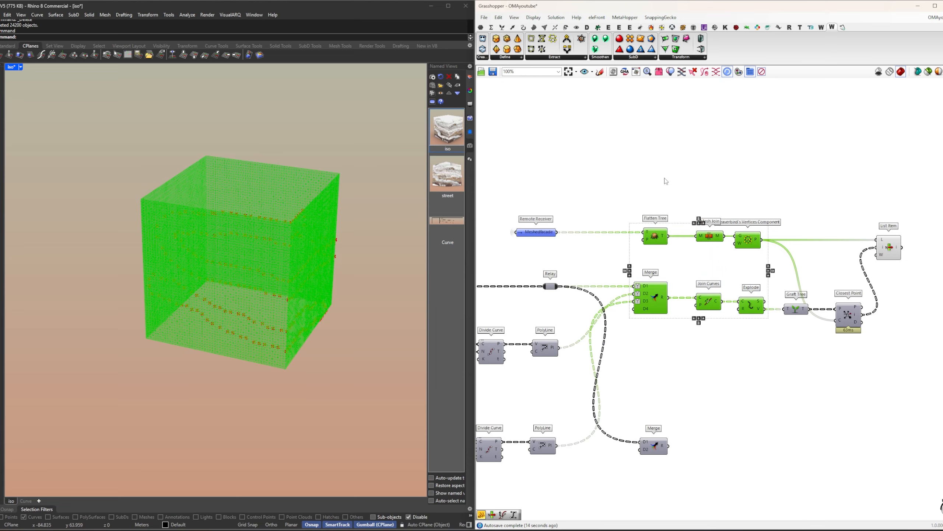
click(669, 192)
Step: Turn on the preview of the FacadeCurves receiver
right_drag(670, 194, 779, 202)
scroll(772, 212, down, 4)
right_drag(711, 249, 828, 241)
scroll(618, 244, up, 4)
drag(574, 286, 528, 209)
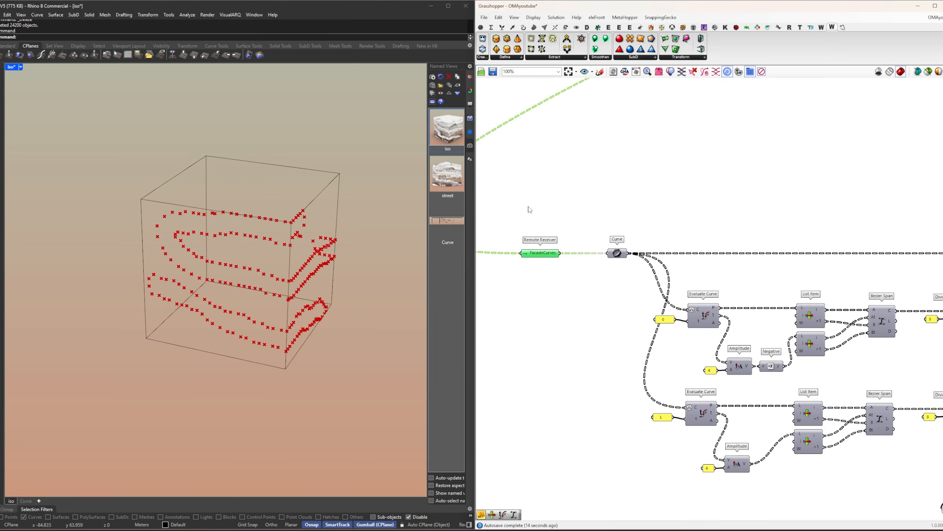
middle_click(537, 208)
click(557, 215)
click(520, 223)
Step: Examine how the matched mesh points sit relative to the facade curves and the exploded curve vertices
scroll(167, 225, up, 10)
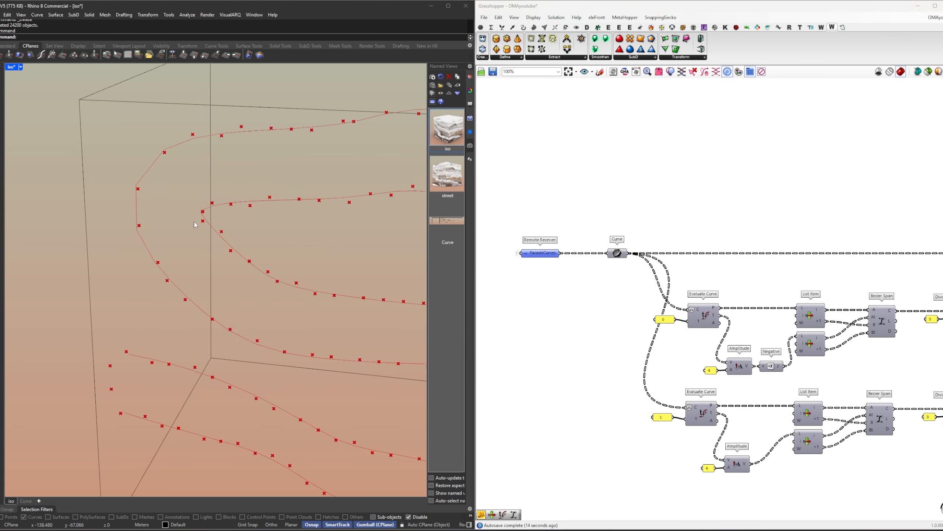
scroll(156, 217, up, 5)
drag(144, 213, 197, 242)
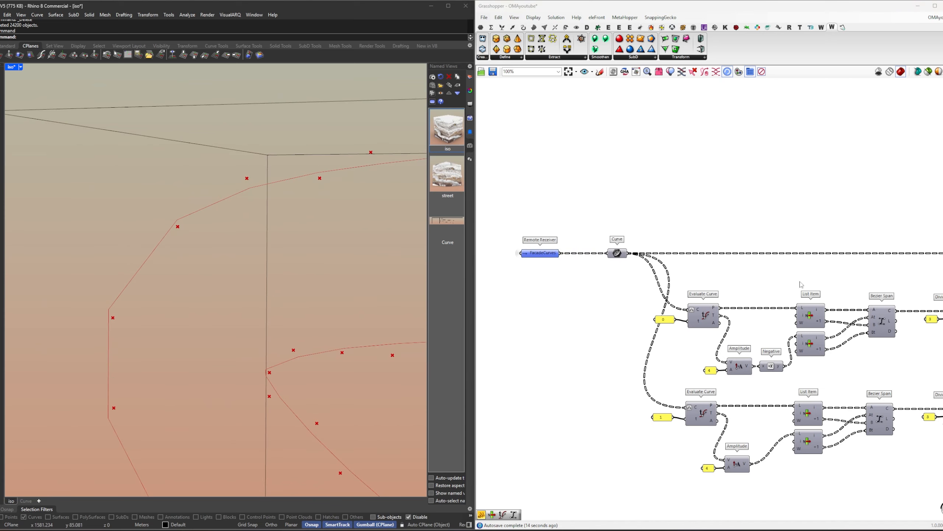
scroll(698, 261, down, 4)
right_drag(825, 284, 592, 248)
scroll(746, 246, up, 2)
right_drag(746, 247, 664, 260)
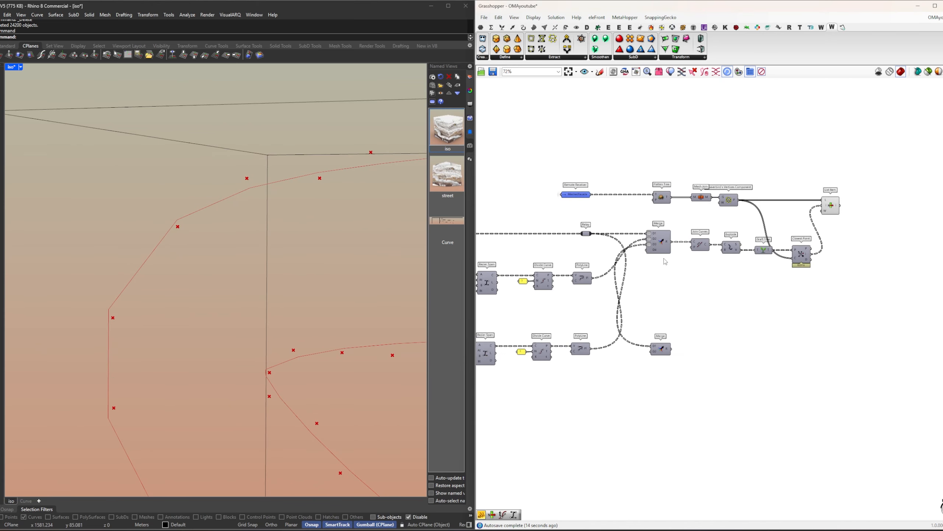
scroll(715, 250, up, 3)
click(737, 246)
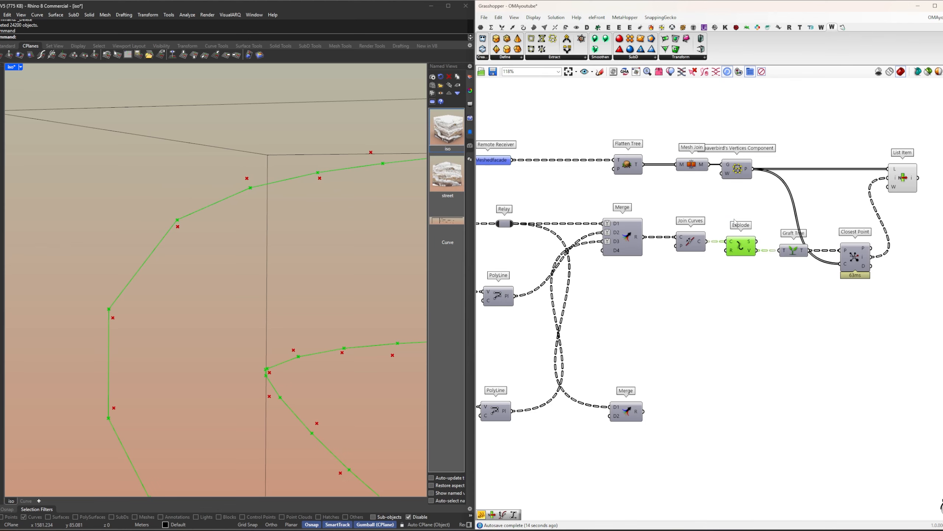
middle_click(764, 214)
click(770, 217)
drag(811, 268, 786, 230)
middle_click(781, 215)
click(781, 217)
middle_click(781, 217)
click(788, 231)
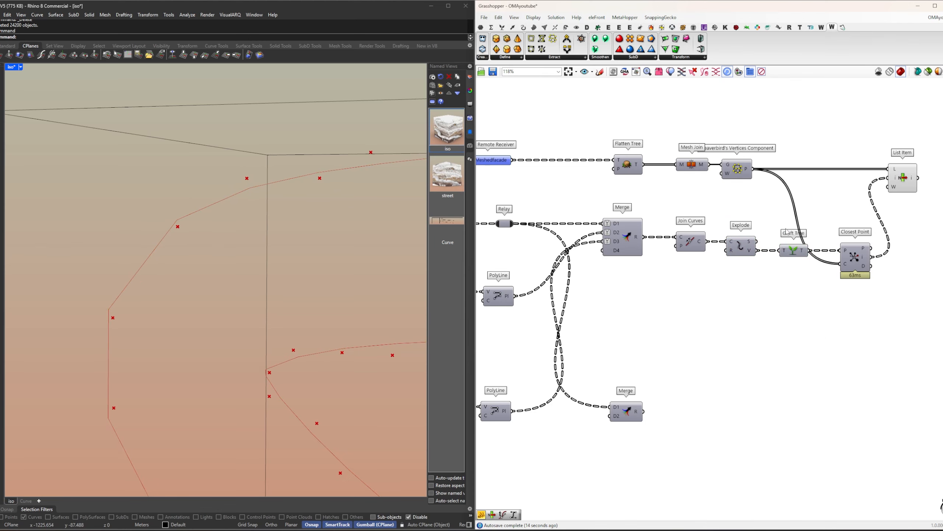
Step: Move the List Item component farther away from Closest Point to free up space
right_drag(889, 223, 651, 260)
click(667, 223)
drag(667, 225, 735, 225)
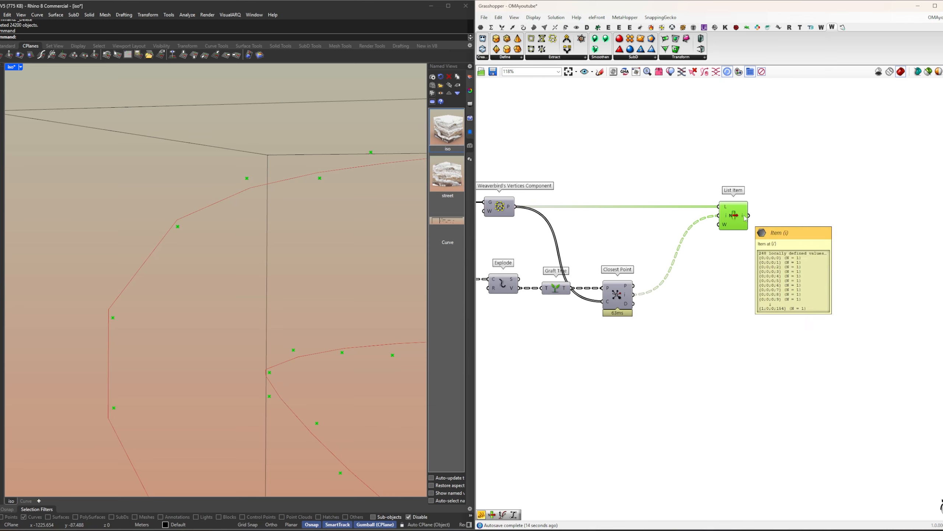
Step: Copy the Join Curves, Explode, Graft Tree and Closest Point chain and place the copy beside the lower Merge component
scroll(745, 217, down, 5)
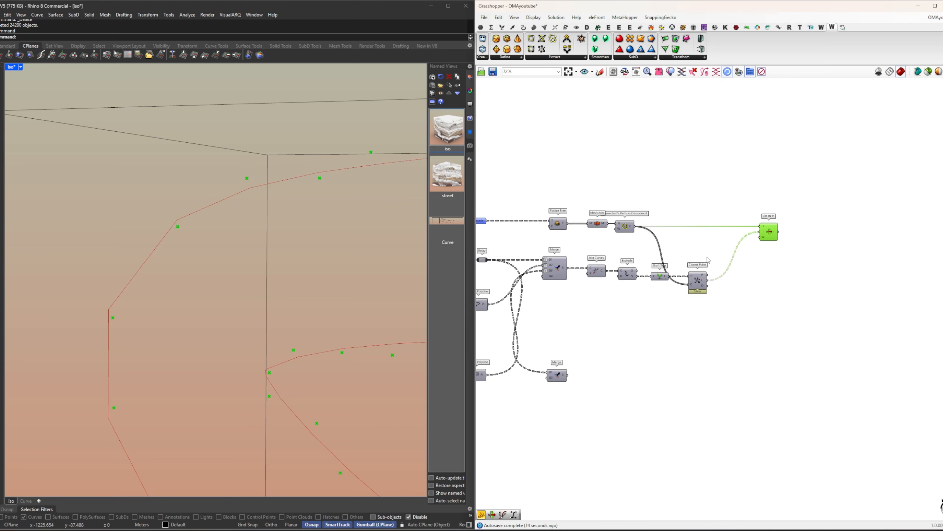
click(720, 293)
scroll(740, 285, up, 2)
drag(831, 298, 696, 233)
drag(805, 282, 678, 242)
alt+drag(679, 245, 671, 355)
drag(680, 359, 680, 369)
click(776, 401)
right_drag(777, 402, 698, 359)
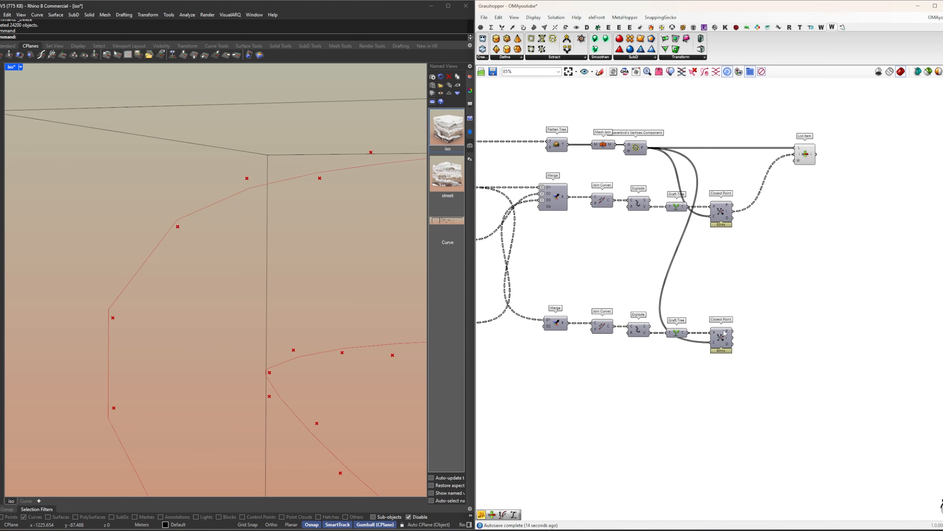
Step: Turn on the preview of the lower Closest Point component and check its points in the viewport
click(721, 337)
middle_click(758, 325)
click(762, 329)
scroll(227, 219, down, 6)
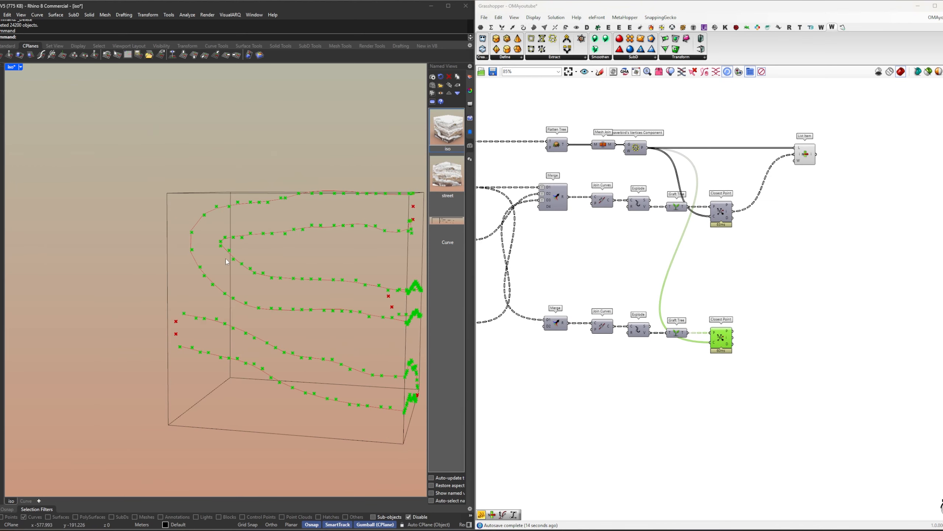
scroll(172, 294, up, 5)
Step: Add a Shift Paths component beside the lower Closest Point and feed the closest points into its D input
right_drag(728, 340, 673, 319)
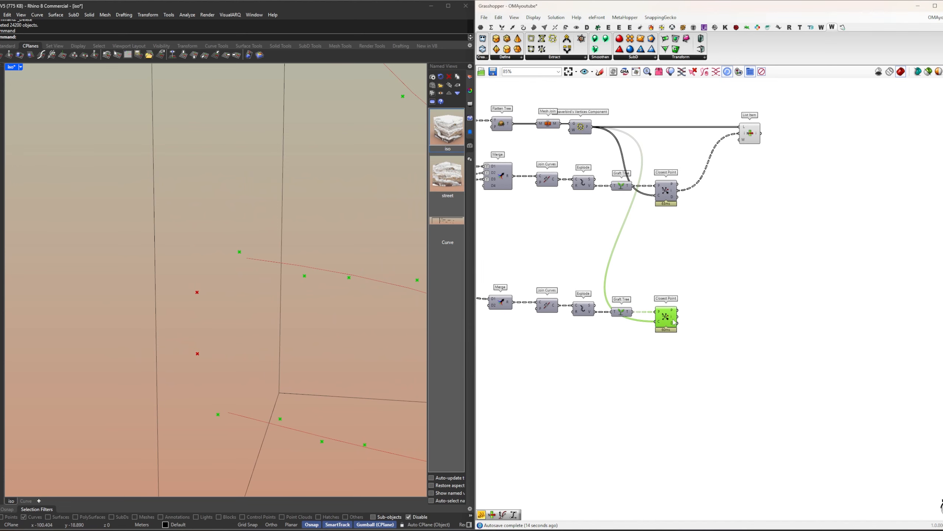
scroll(675, 315, up, 3)
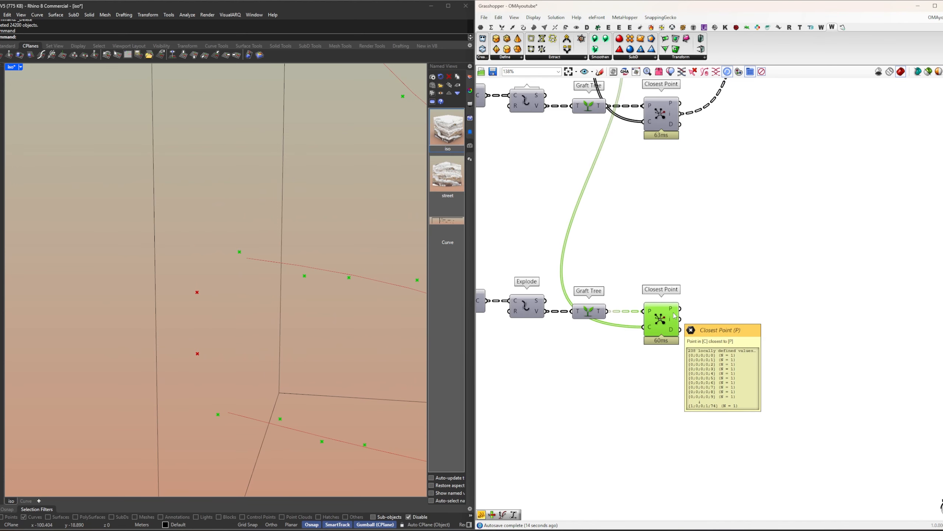
double_click(732, 307)
text(sp)
click(733, 302)
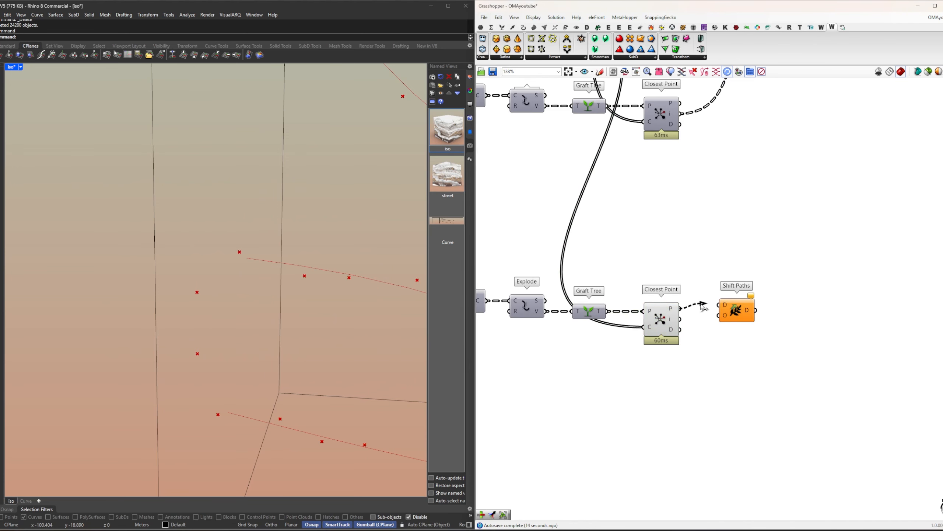
drag(740, 311, 733, 314)
right_drag(770, 311, 741, 310)
drag(710, 313, 706, 313)
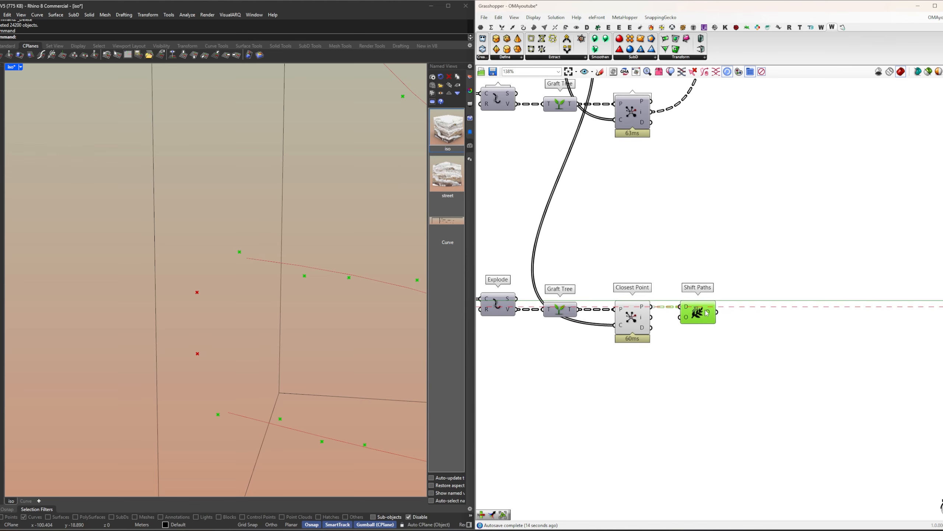
Step: Undo adding and wiring the Shift Paths component beside the lower Closest Point
mouse_move(709, 315)
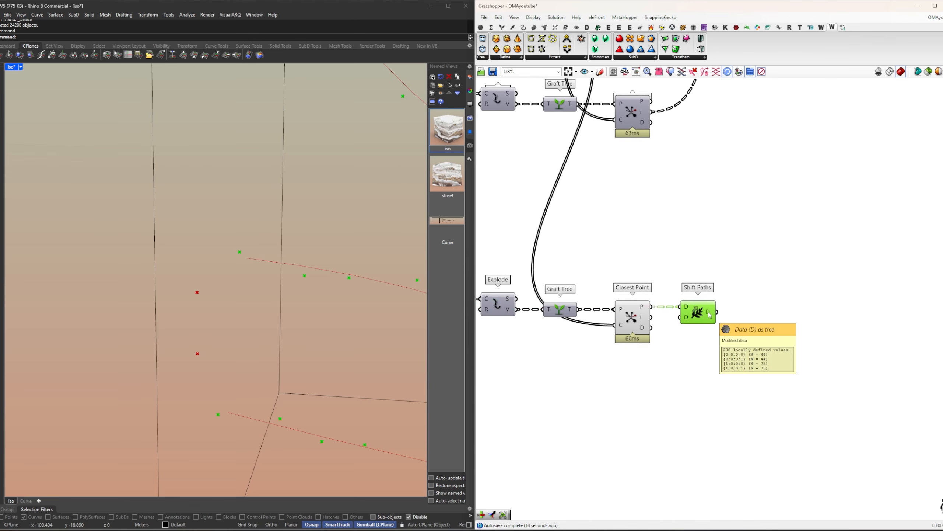
key(ctrl+z)
key(ctrl+z)
right_drag(708, 314, 747, 314)
scroll(733, 227, down, 1)
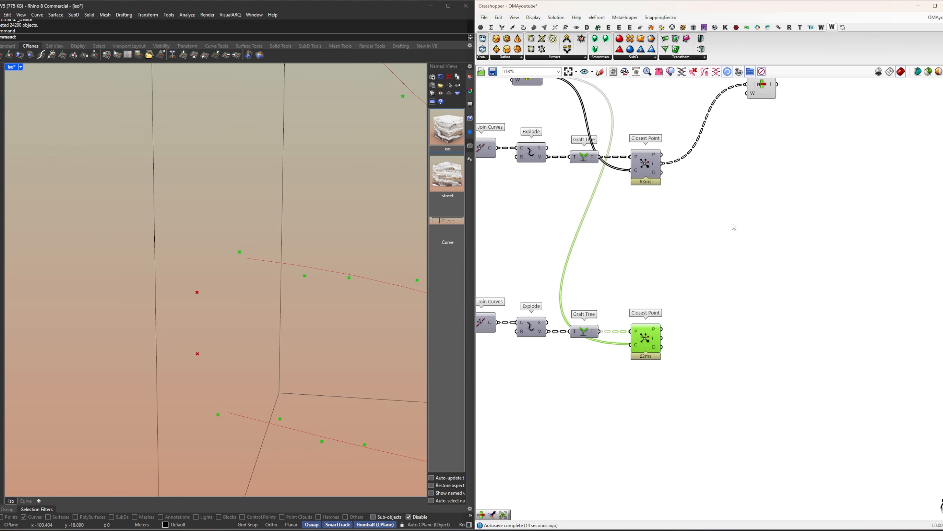
Step: Copy the upper List Item beside the lower Closest Point and drive it with that component's closest-point index
click(733, 227)
right_drag(733, 227, 729, 264)
scroll(748, 167, down, 3)
scroll(710, 281, up, 3)
alt+drag(740, 249, 716, 293)
right_drag(780, 287, 717, 275)
click(750, 267)
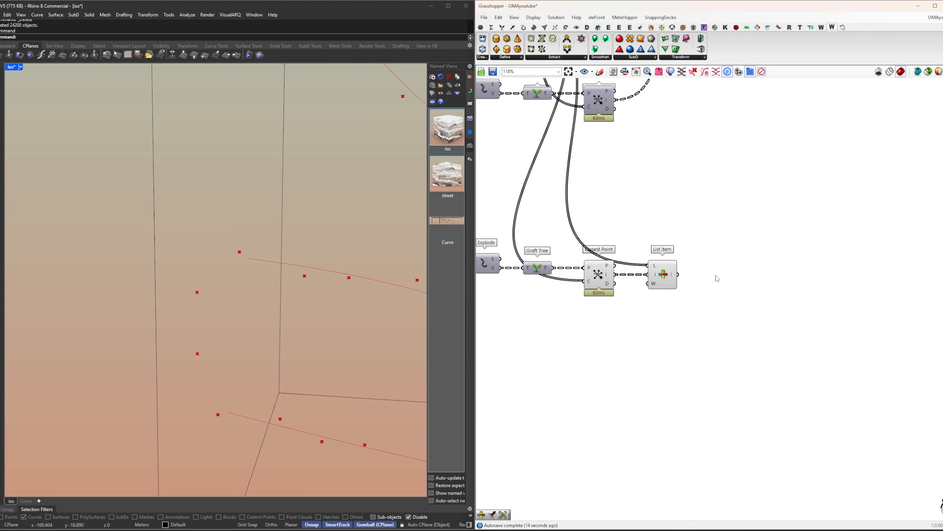
Step: Add a Shift Paths component after the lower List Item, feed the items into D, and check the points in the viewport
double_click(718, 275)
text(sp)
click(702, 265)
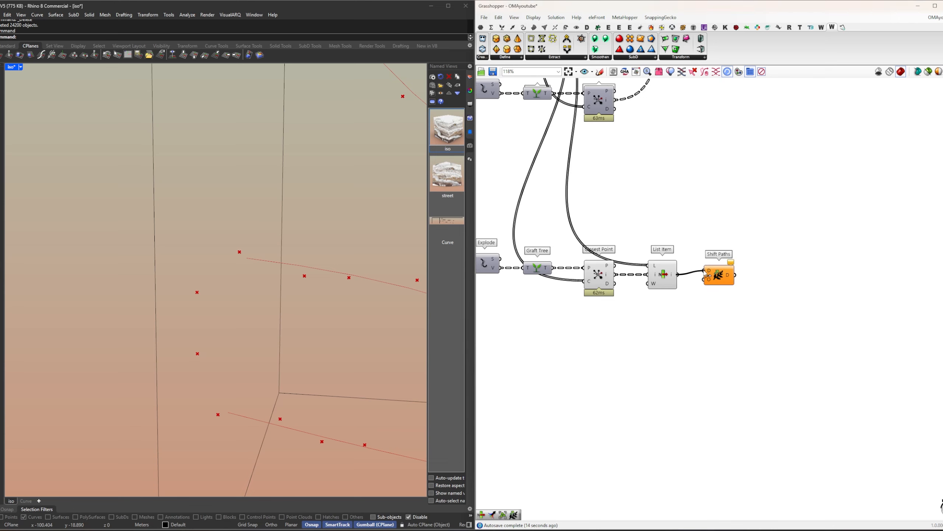
drag(705, 270, 705, 271)
drag(732, 282, 746, 287)
right_drag(745, 286, 693, 282)
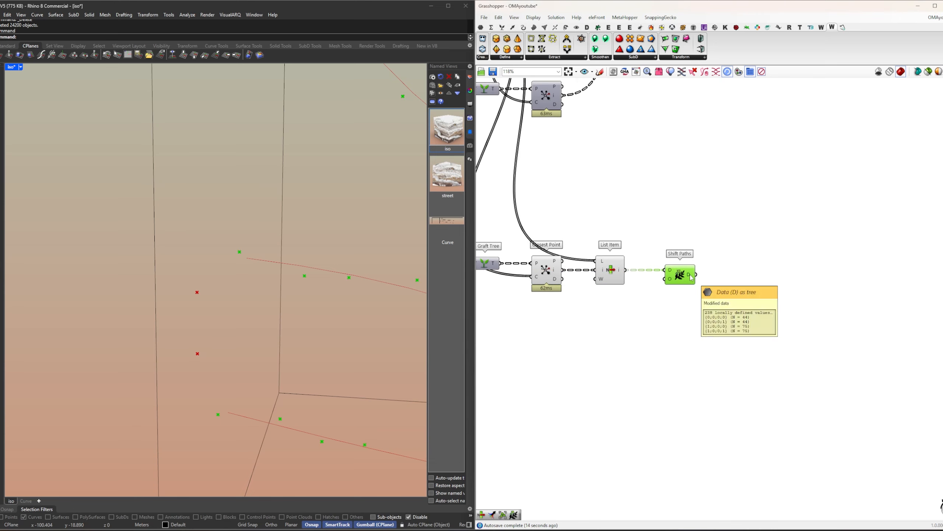
scroll(241, 302, down, 10)
right_drag(242, 301, 226, 302)
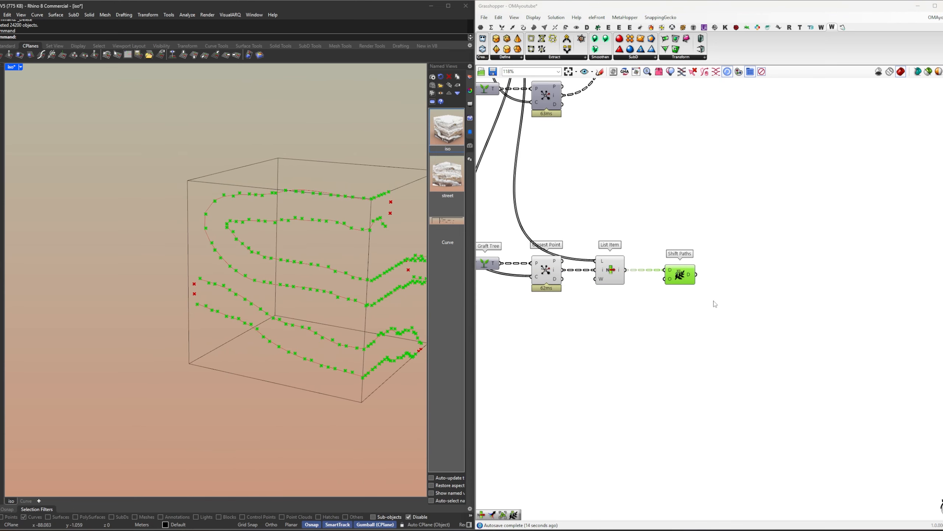
Step: Explode the lower Shift Paths tree to preview its first branch, and delete the Explode Tree component
right_drag(714, 301, 659, 301)
double_click(672, 275)
text(explode)
key(Return)
drag(644, 273, 657, 277)
drag(677, 285, 680, 281)
scroll(679, 281, up, 6)
click(680, 272)
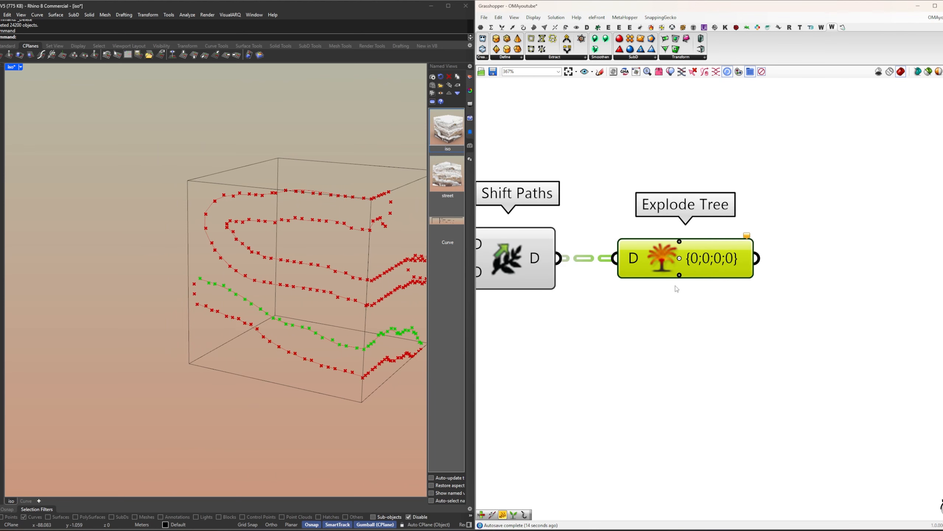
click(675, 286)
scroll(692, 297, down, 4)
click(688, 277)
key(Delete)
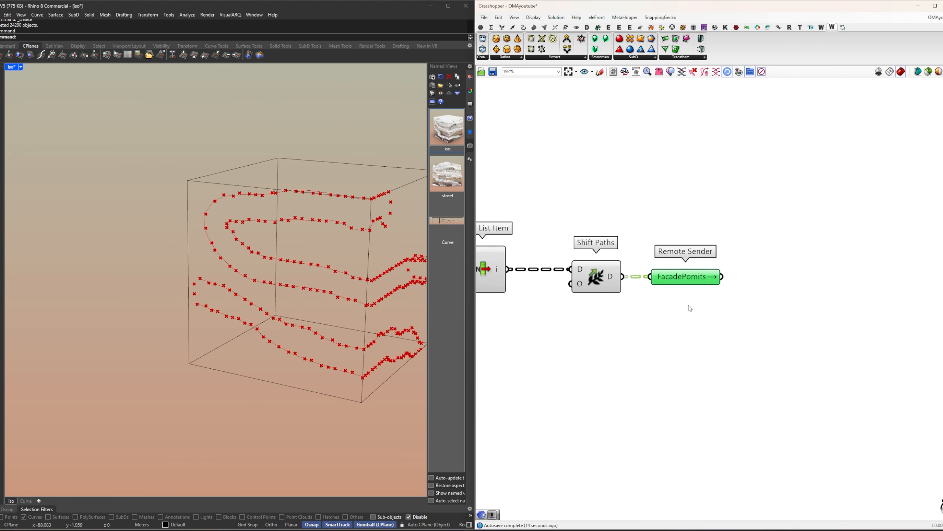
Step: Rename the Remote Sender after the lower Shift Paths to FacadePoints and save the definition
right_click(701, 278)
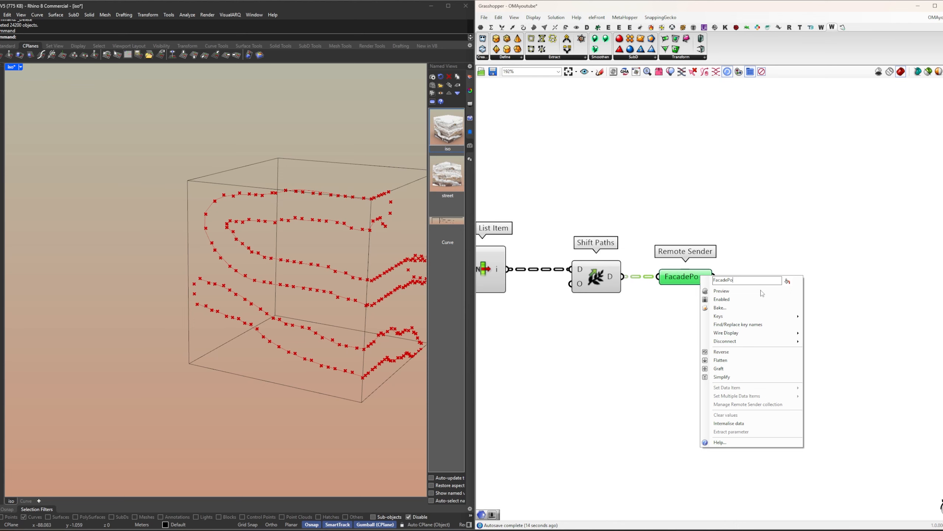
key(Return)
scroll(717, 235, down, 6)
right_drag(666, 194, 699, 325)
key(ctrl+s)
Step: Move the upper List Item closer to its Closest Point and add a Shift Paths component fed by its items
drag(711, 223, 680, 223)
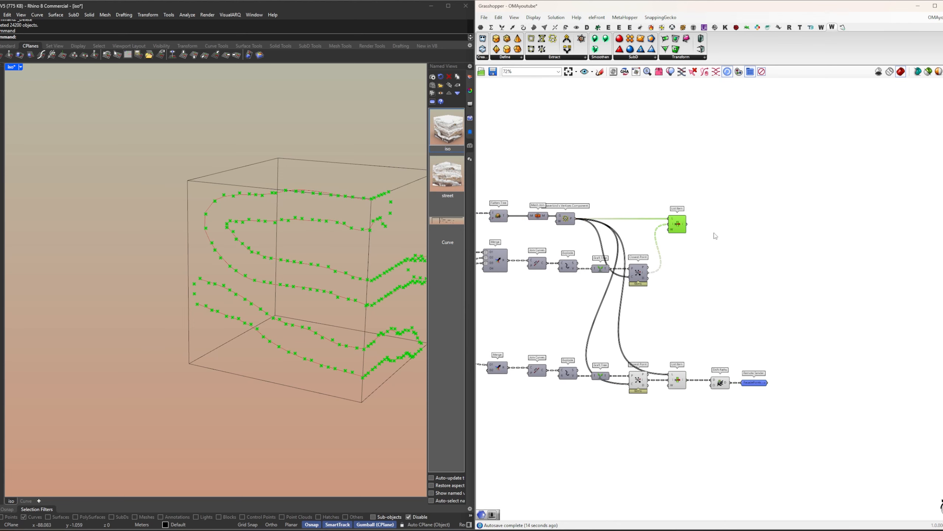
right_drag(727, 228, 696, 252)
scroll(696, 252, up, 2)
double_click(697, 253)
text(s)
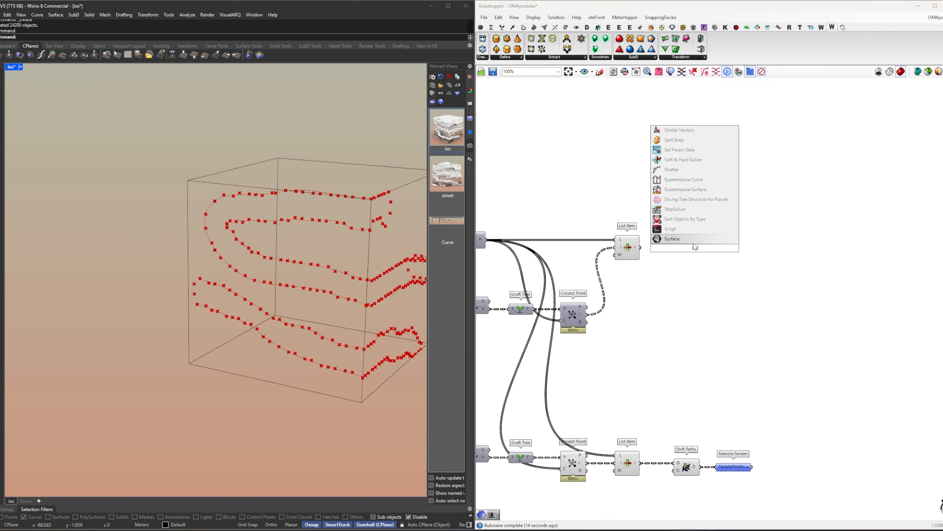
text(hift p)
key(Return)
drag(689, 250, 681, 253)
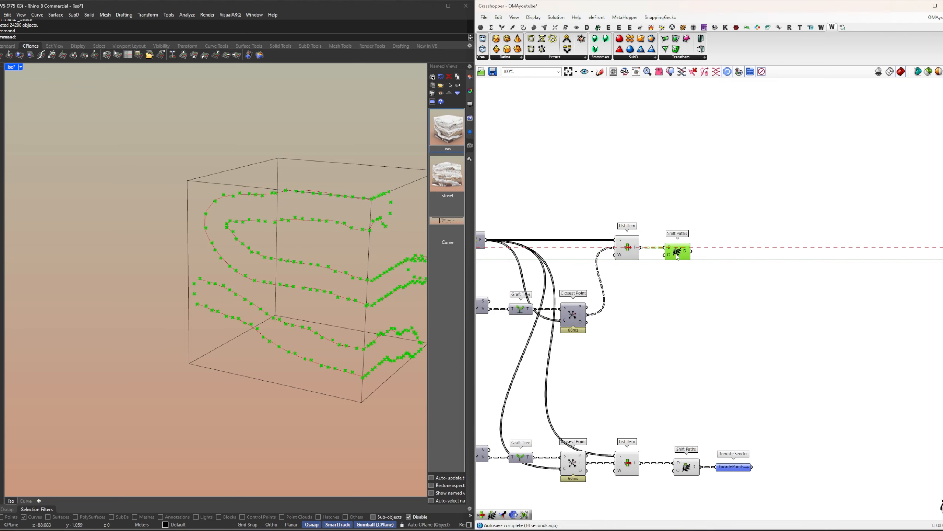
mouse_move(699, 254)
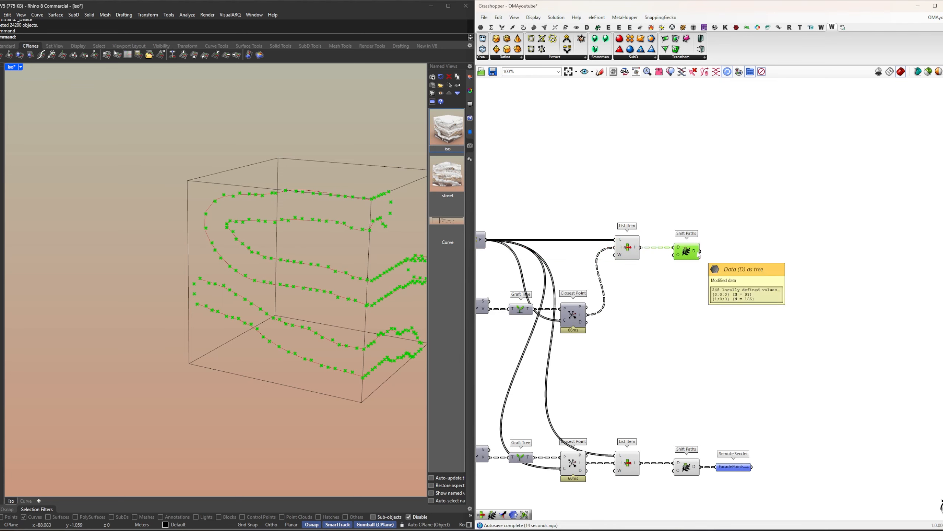
Step: Add a PolyLine component fed by the upper Shift Paths output
right_drag(771, 257, 733, 258)
double_click(733, 257)
text(pl)
click(716, 244)
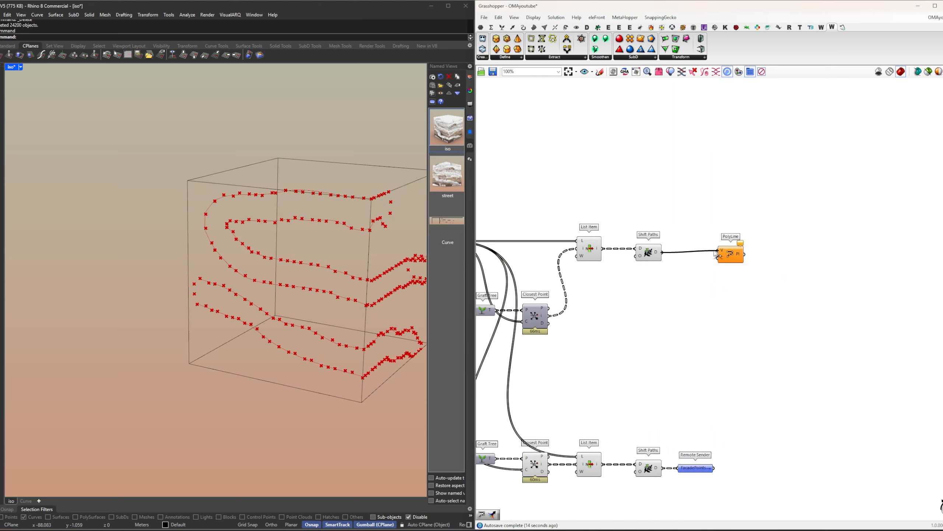
drag(714, 251, 718, 251)
drag(730, 254, 709, 255)
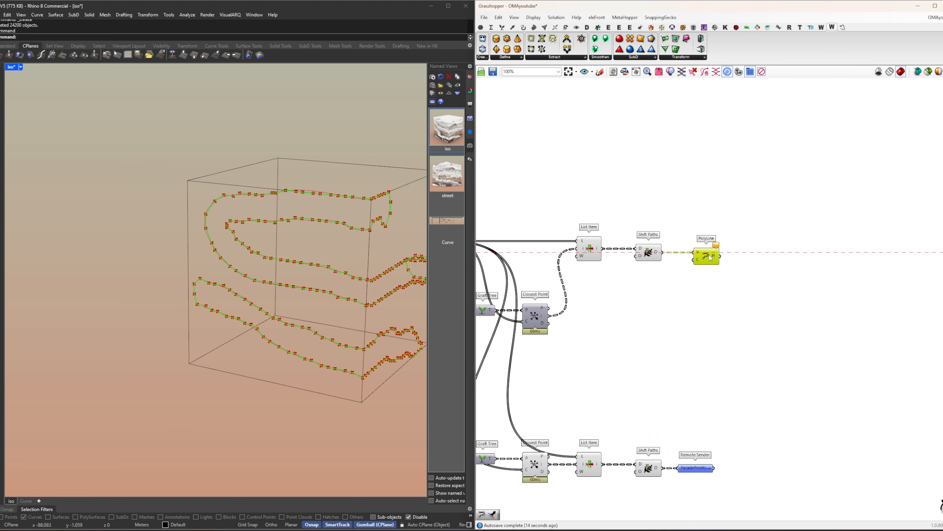
Step: Add a removeDuplicatePts component below the link between the upper Shift Paths and PolyLine
double_click(680, 286)
text(re)
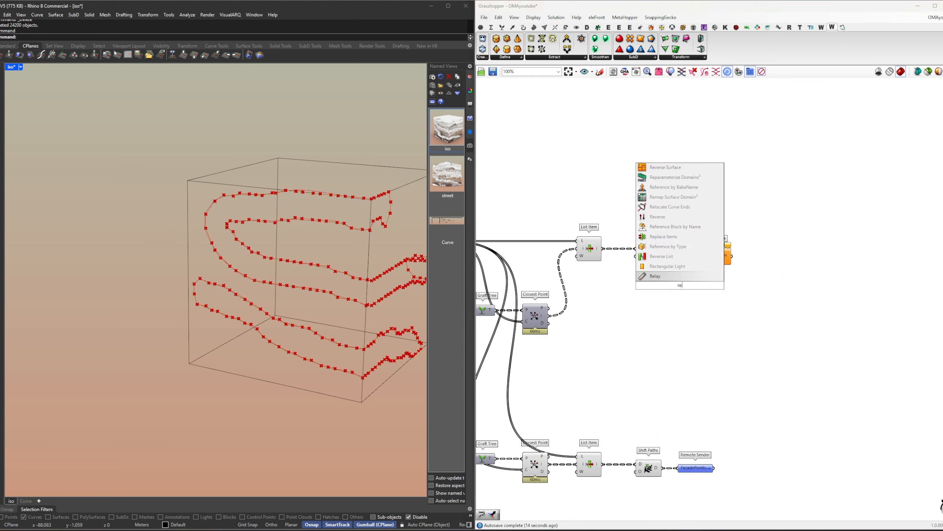
text(move)
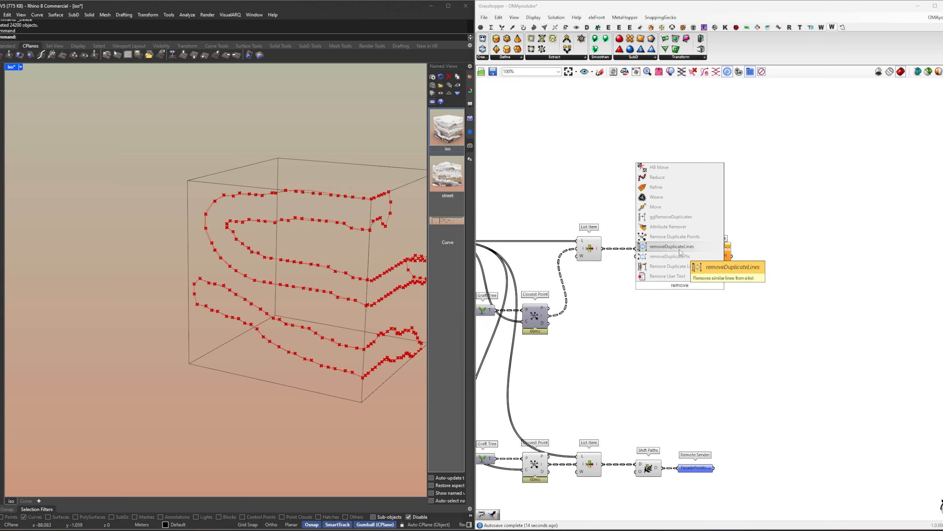
click(679, 256)
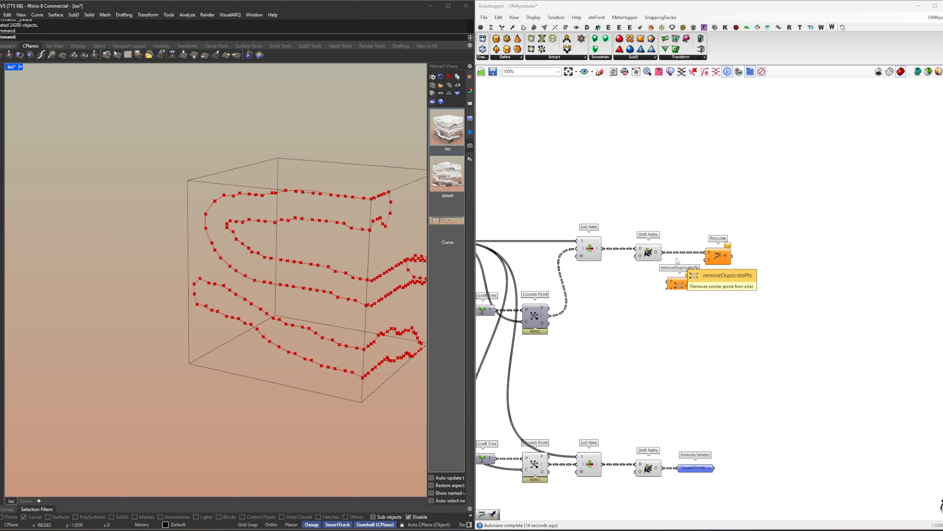
scroll(297, 266, up, 6)
right_drag(599, 296, 572, 306)
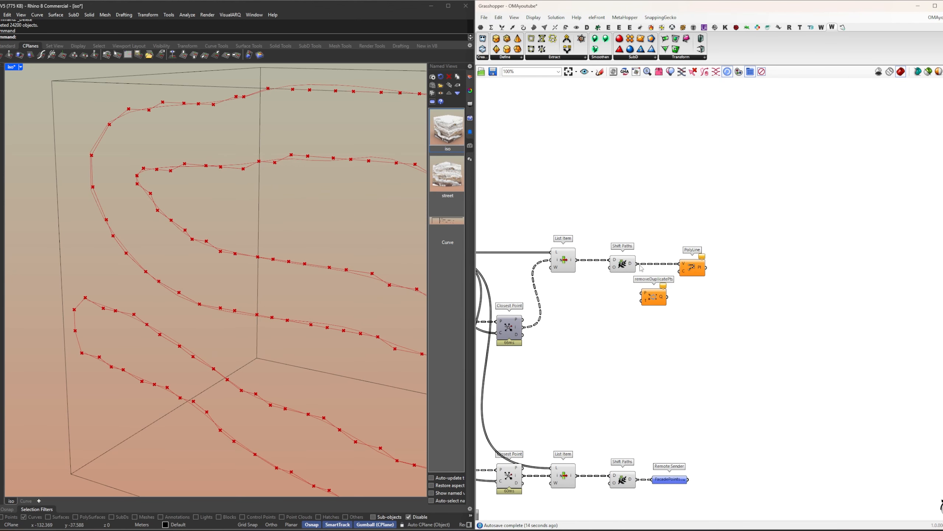
Step: Wire removeDuplicatePts between the upper Shift Paths and PolyLine, and line both components up close to Shift Paths
drag(646, 294, 682, 263)
drag(692, 268, 699, 272)
drag(713, 285, 646, 263)
drag(660, 268, 688, 268)
click(691, 279)
right_click(635, 263)
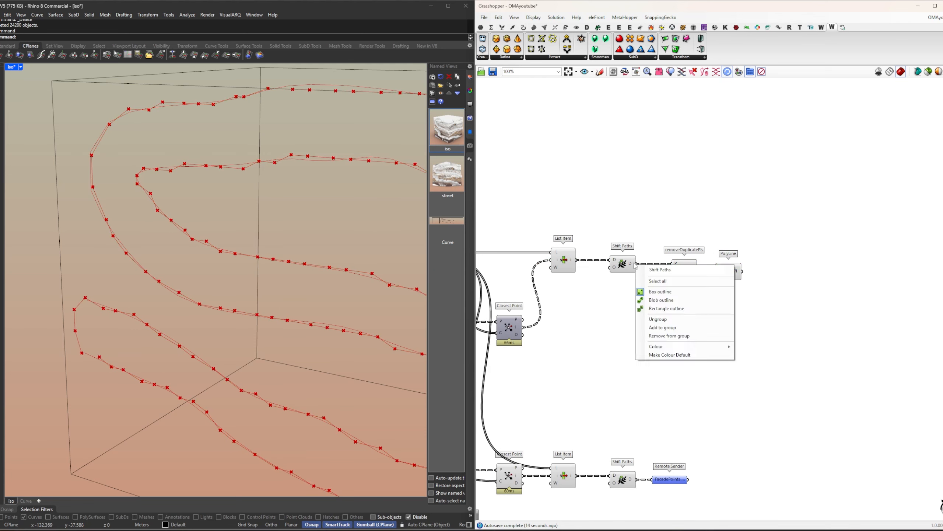
click(631, 263)
mouse_move(630, 262)
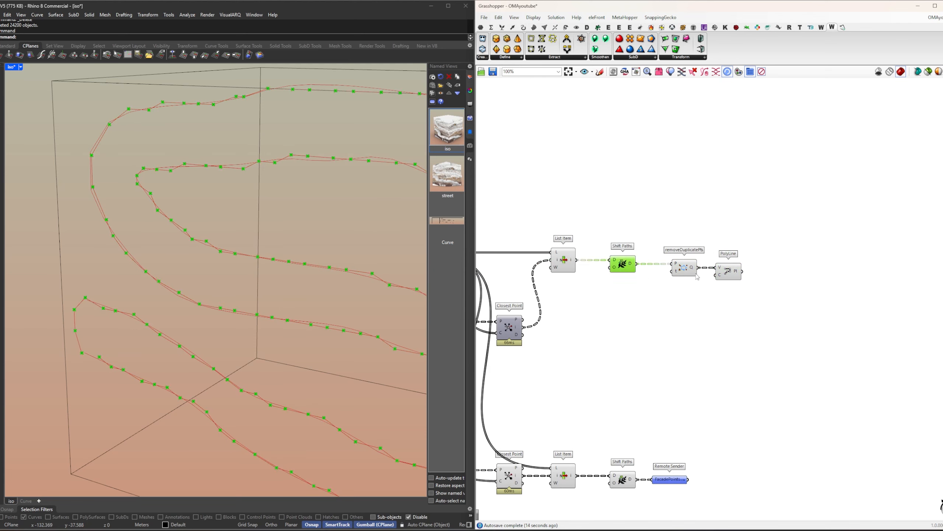
drag(752, 299, 678, 271)
click(692, 241)
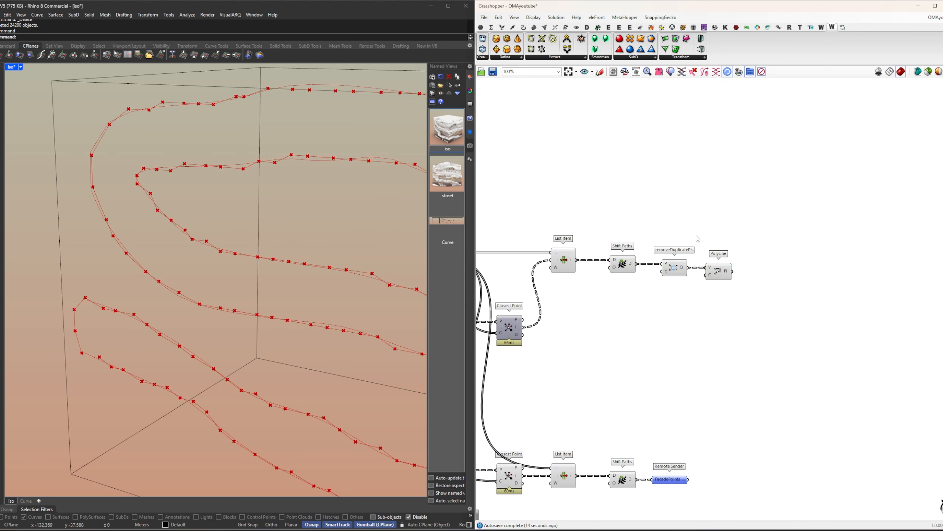
Step: Copy removeDuplicatePts and PolyLine just below the originals and feed the copy with the lower branch's shifted points
right_drag(678, 295, 671, 288)
drag(785, 310, 668, 296)
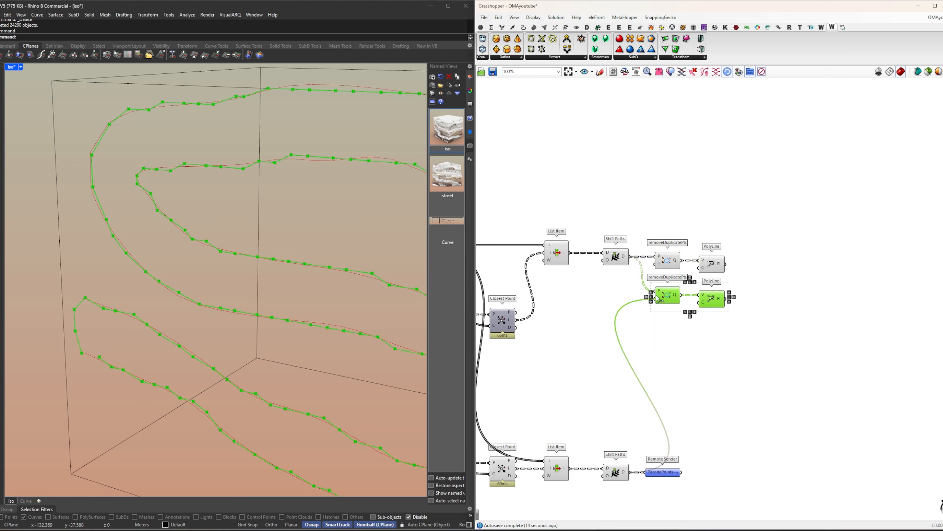
right_drag(743, 323, 712, 337)
click(712, 336)
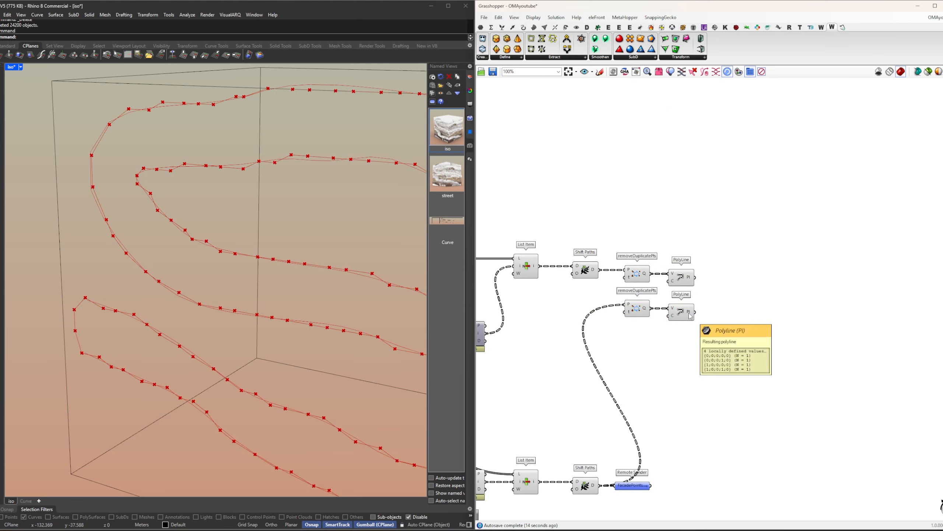
Step: Compare the results of both PolyLine components and invert the closed (C) input of the upper one
click(683, 314)
right_drag(693, 279, 685, 292)
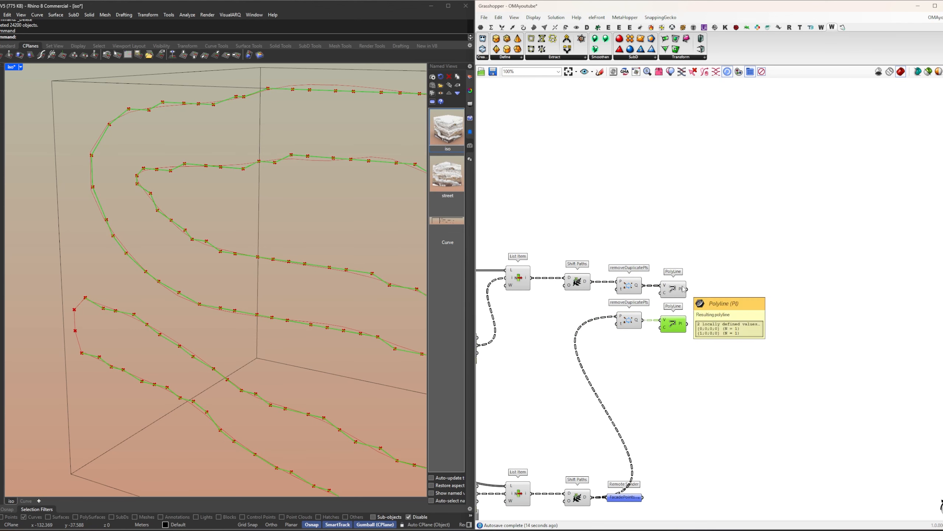
click(679, 292)
right_drag(680, 292, 642, 281)
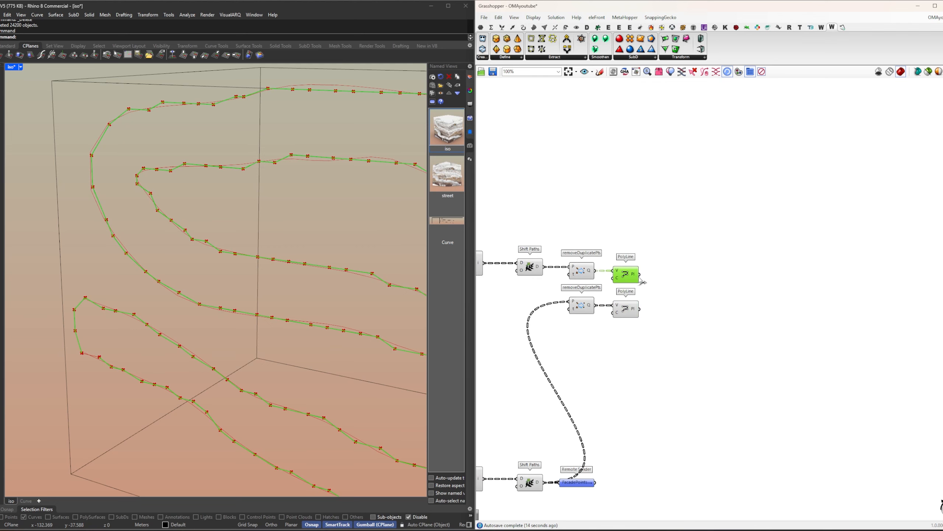
right_click(618, 276)
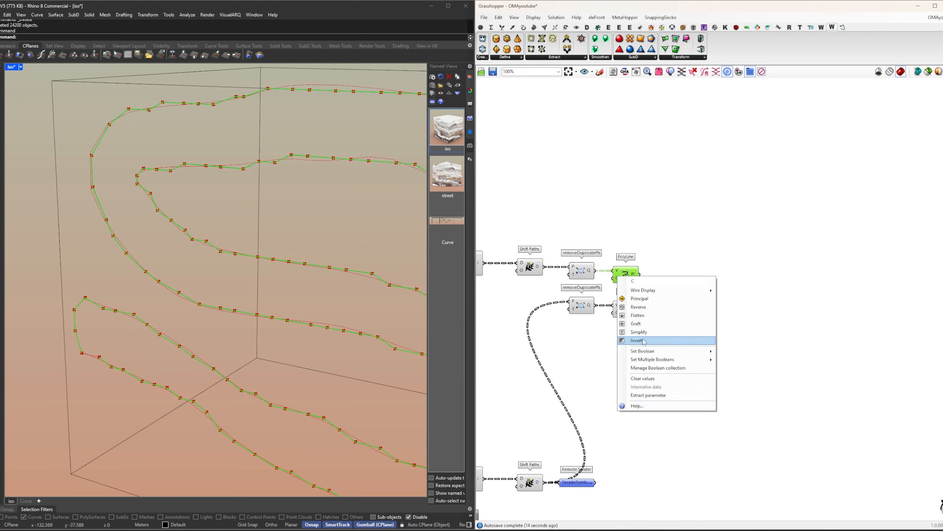
click(643, 339)
click(670, 283)
Step: Turn off the preview of the upper List Item, the upper Shift Paths and both removeDuplicatePts components
right_drag(597, 322, 632, 320)
drag(631, 319, 517, 237)
right_click(544, 219)
click(551, 236)
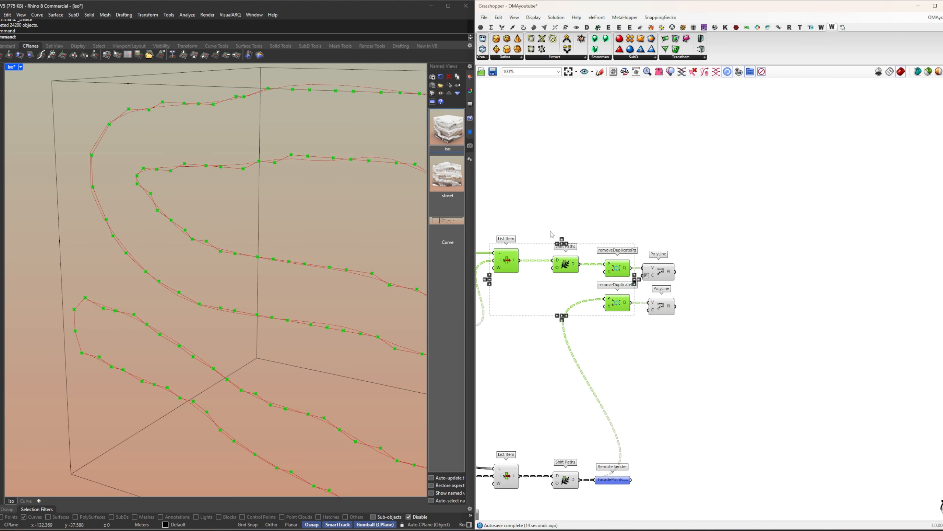
click(552, 236)
right_drag(551, 236, 675, 252)
Step: Turn off the preview of the lower Closest Point, List Item, Shift Paths and Remote Sender
scroll(675, 252, down, 4)
drag(717, 395, 616, 324)
right_drag(630, 325, 630, 322)
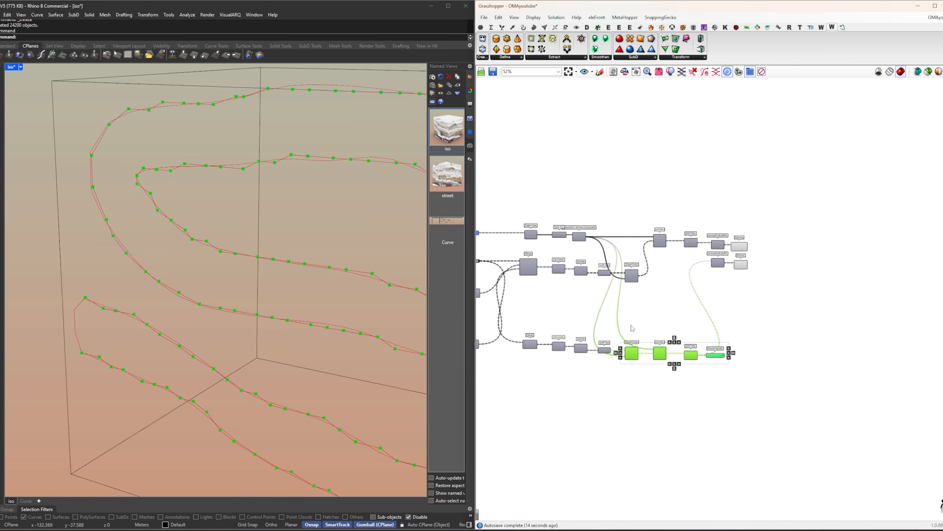
right_click(631, 325)
click(638, 338)
click(688, 300)
Step: Turn off the preview of the incoming curve components at the start of this branch
right_drag(688, 300, 660, 308)
scroll(666, 292, down, 3)
right_drag(571, 286, 689, 283)
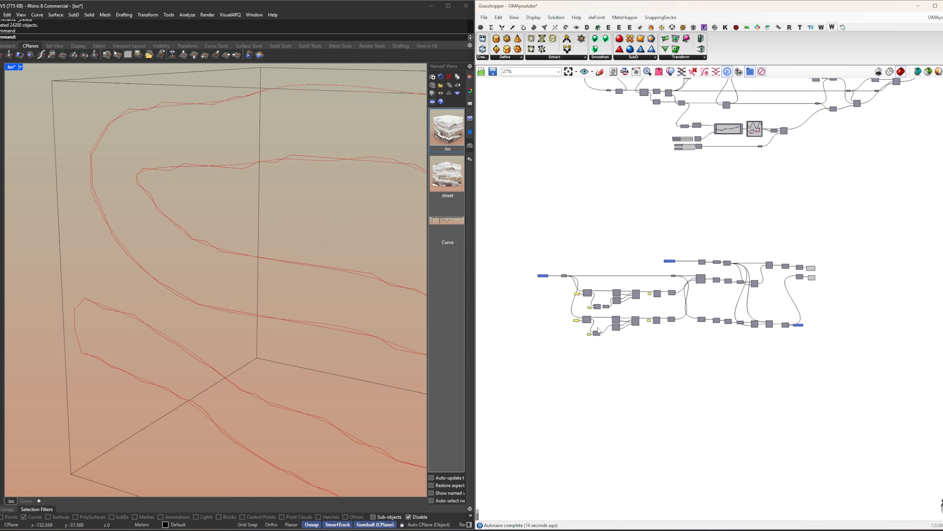
drag(565, 336, 533, 250)
right_click(548, 260)
click(557, 267)
click(557, 268)
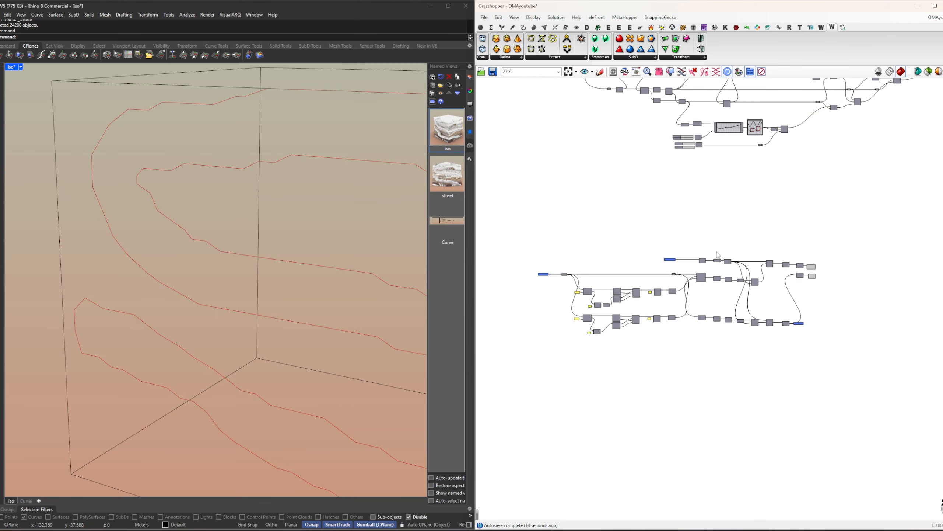
Step: Examine the curves of the upper and lower PolyLine components in the viewport
scroll(722, 253, up, 5)
right_drag(720, 249, 632, 260)
click(632, 260)
click(618, 299)
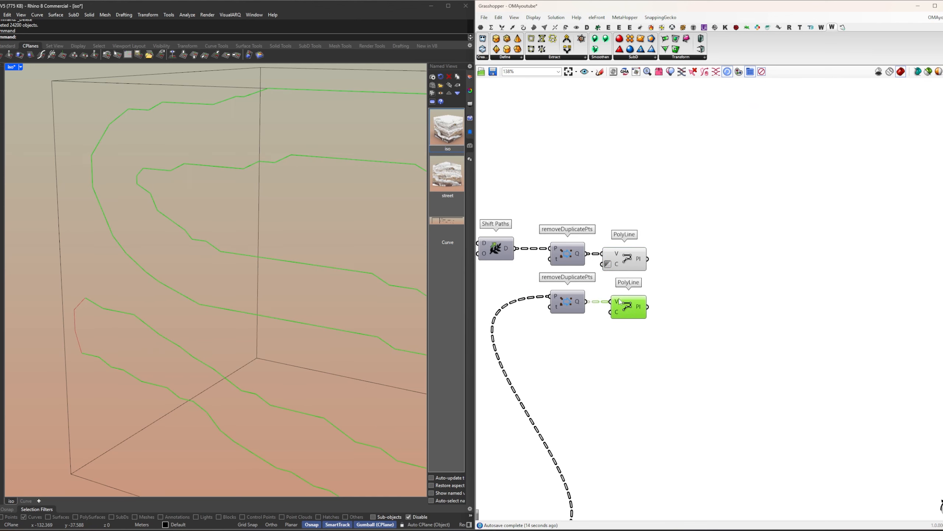
double_click(676, 311)
text(ss)
click(693, 318)
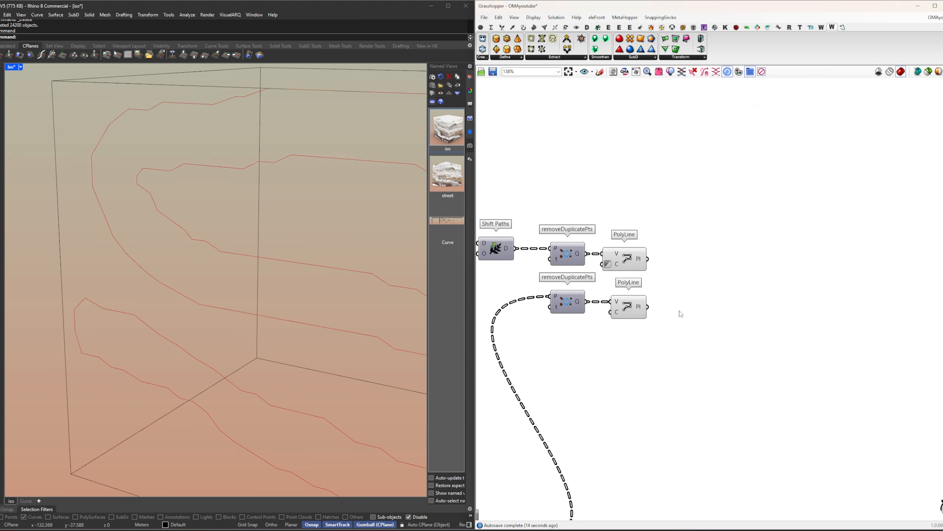
Step: Add an End Points component and feed it with the lower PolyLine curves
double_click(679, 311)
text(end)
click(665, 304)
drag(649, 310, 662, 311)
drag(679, 312, 681, 309)
Step: Add a Merge component and connect the curves' start points to D1 and end points to D2
right_drag(751, 312, 663, 302)
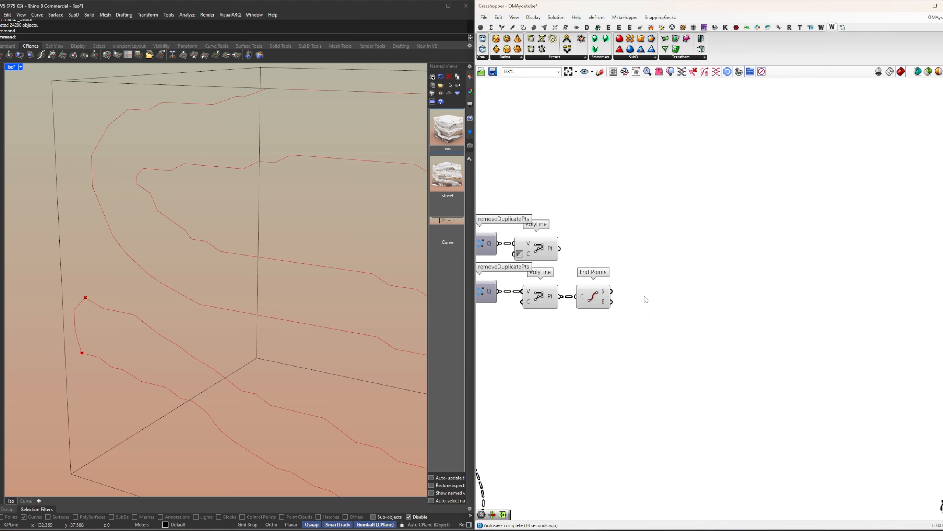
double_click(645, 297)
text(merge)
click(646, 297)
drag(612, 291, 628, 302)
drag(642, 310, 639, 311)
Step: Add a Curve Closest Point component above the Merge component
click(547, 249)
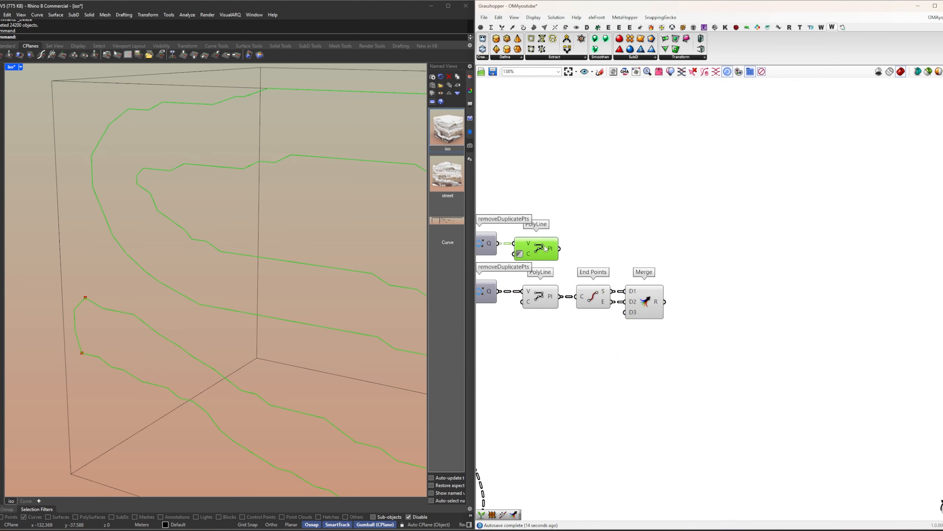
double_click(651, 249)
text(curve cl)
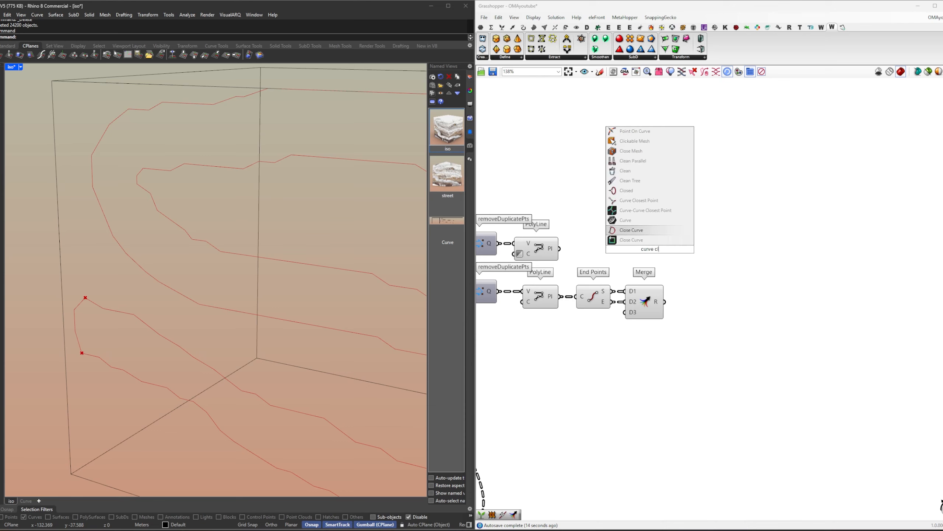
key(Up)
key(Up)
key(Up)
key(Return)
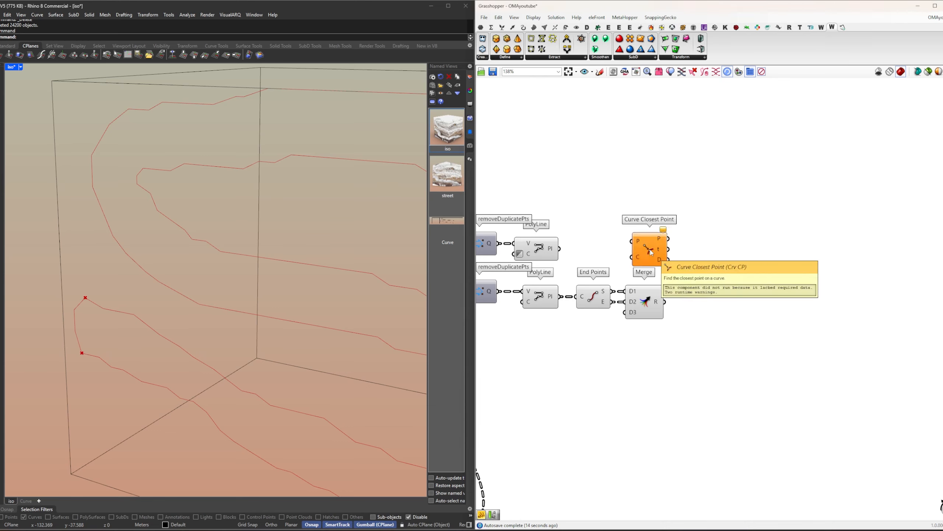
drag(651, 252, 671, 241)
Step: Connect the merged end points to Curve Closest Point's P input and the upper PolyLine to its C input
click(677, 302)
drag(687, 249, 718, 262)
click(559, 250)
drag(559, 248, 701, 270)
drag(726, 270, 720, 248)
click(712, 290)
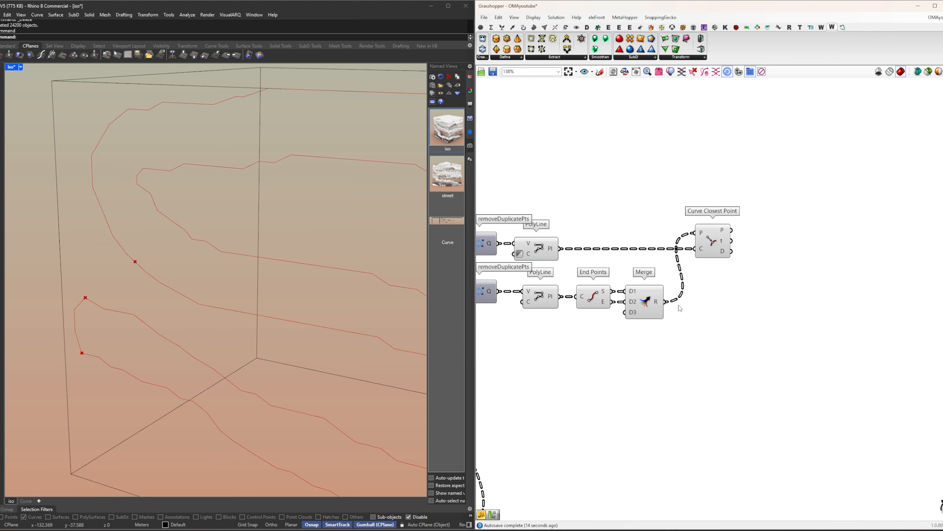
Step: Flatten the Merge result and move Curve Closest Point directly beside Merge
right_click(662, 308)
click(699, 348)
drag(716, 251, 730, 311)
right_drag(802, 317, 760, 305)
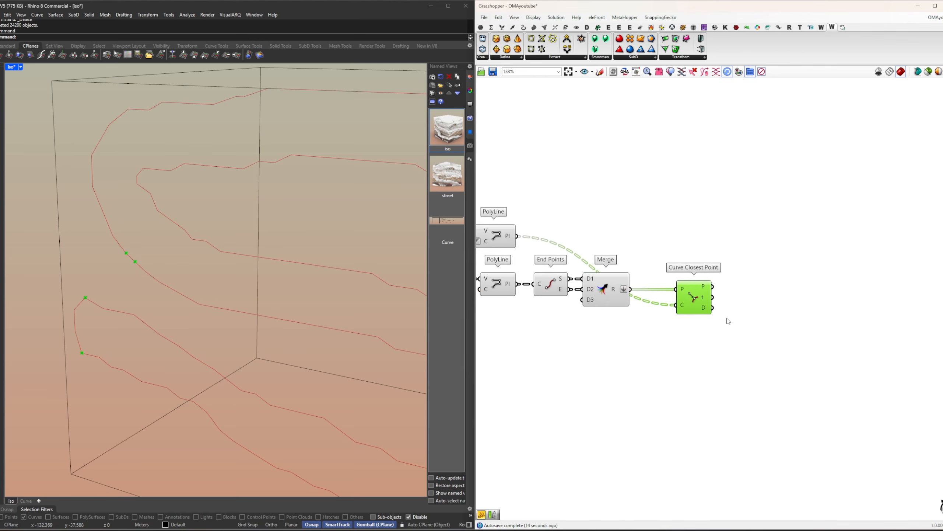
Step: Add a panel beside Curve Closest Point and connect its distance (D) output to it
double_click(763, 325)
text(//)
key(Return)
drag(712, 308, 720, 325)
right_drag(746, 341, 742, 308)
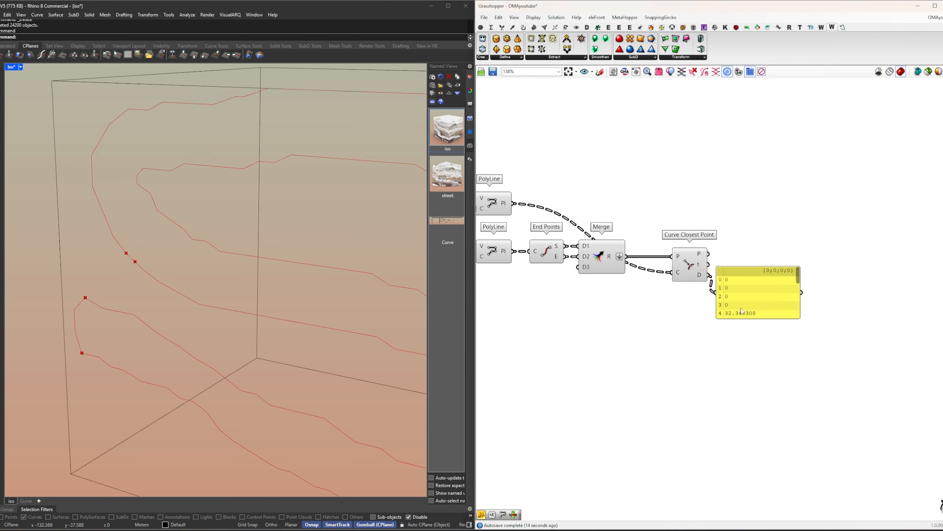